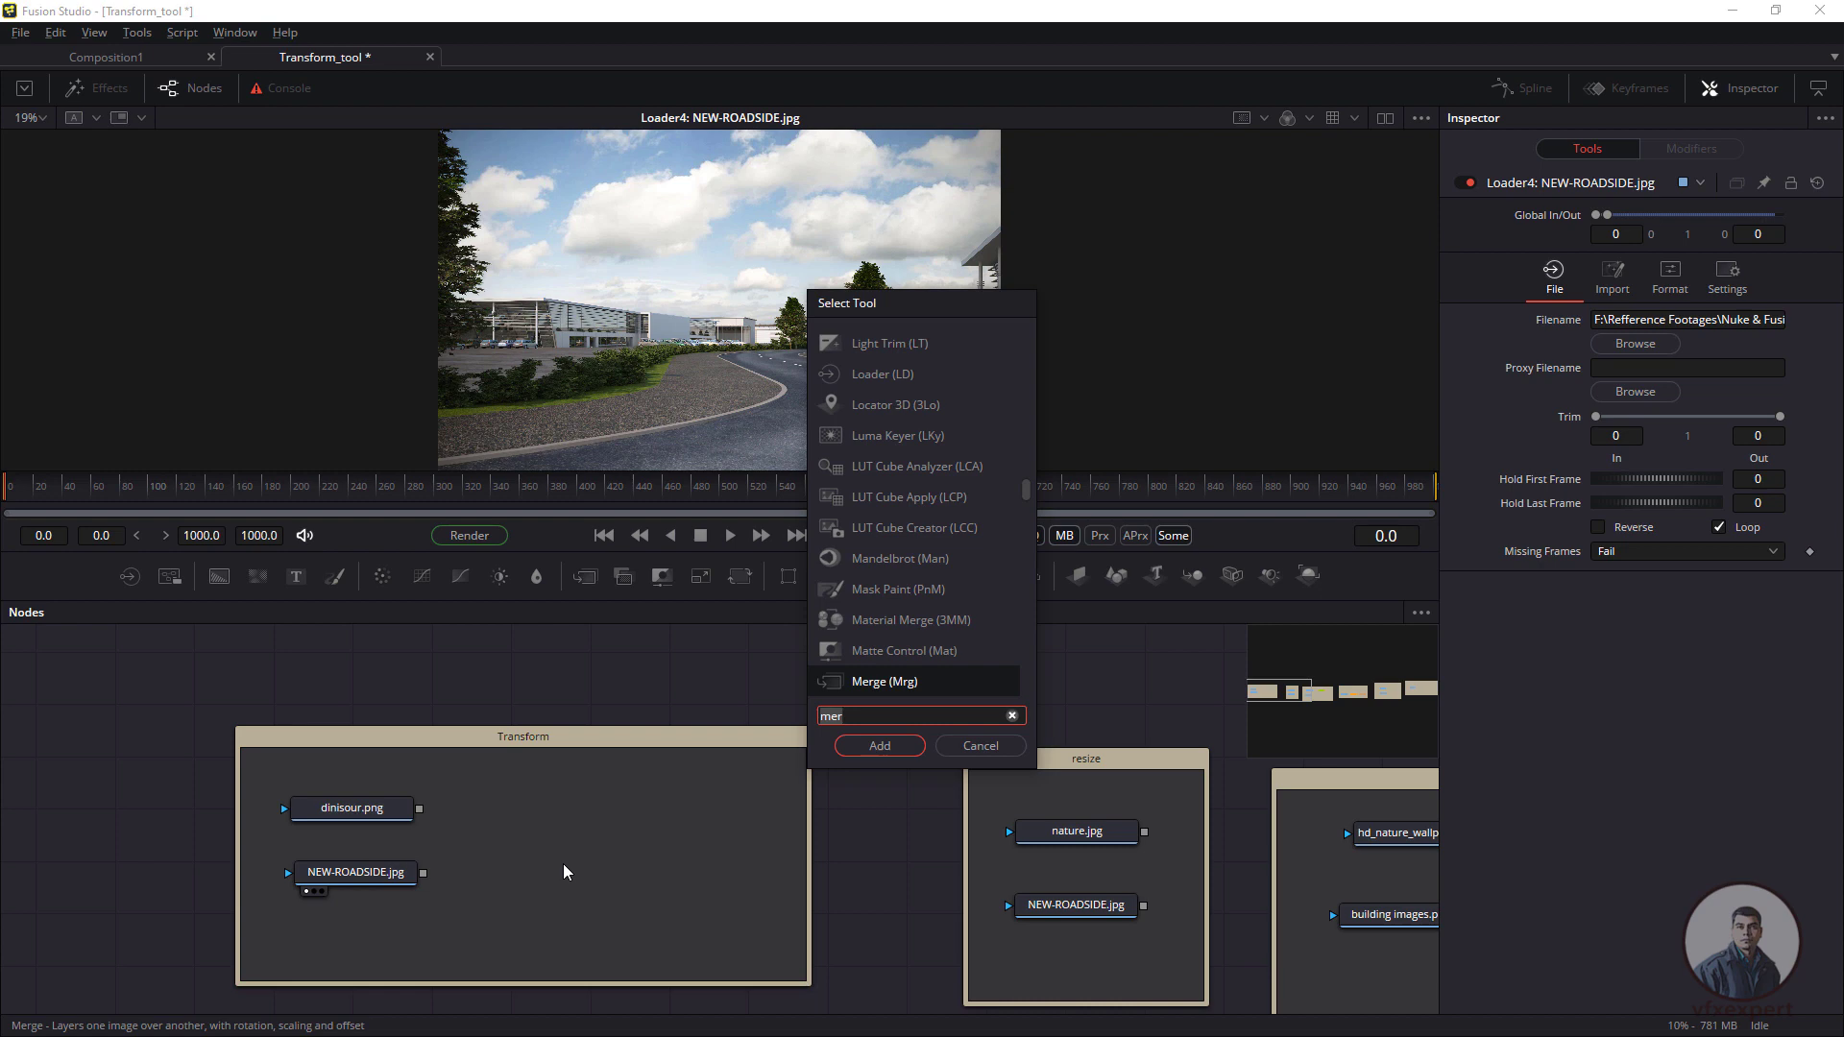
# - Add a Merge node compositing dinisour.png as foreground over NEW-ROADSIDE.jpg as background, and show the result in the viewer
pyautogui.write('mer')
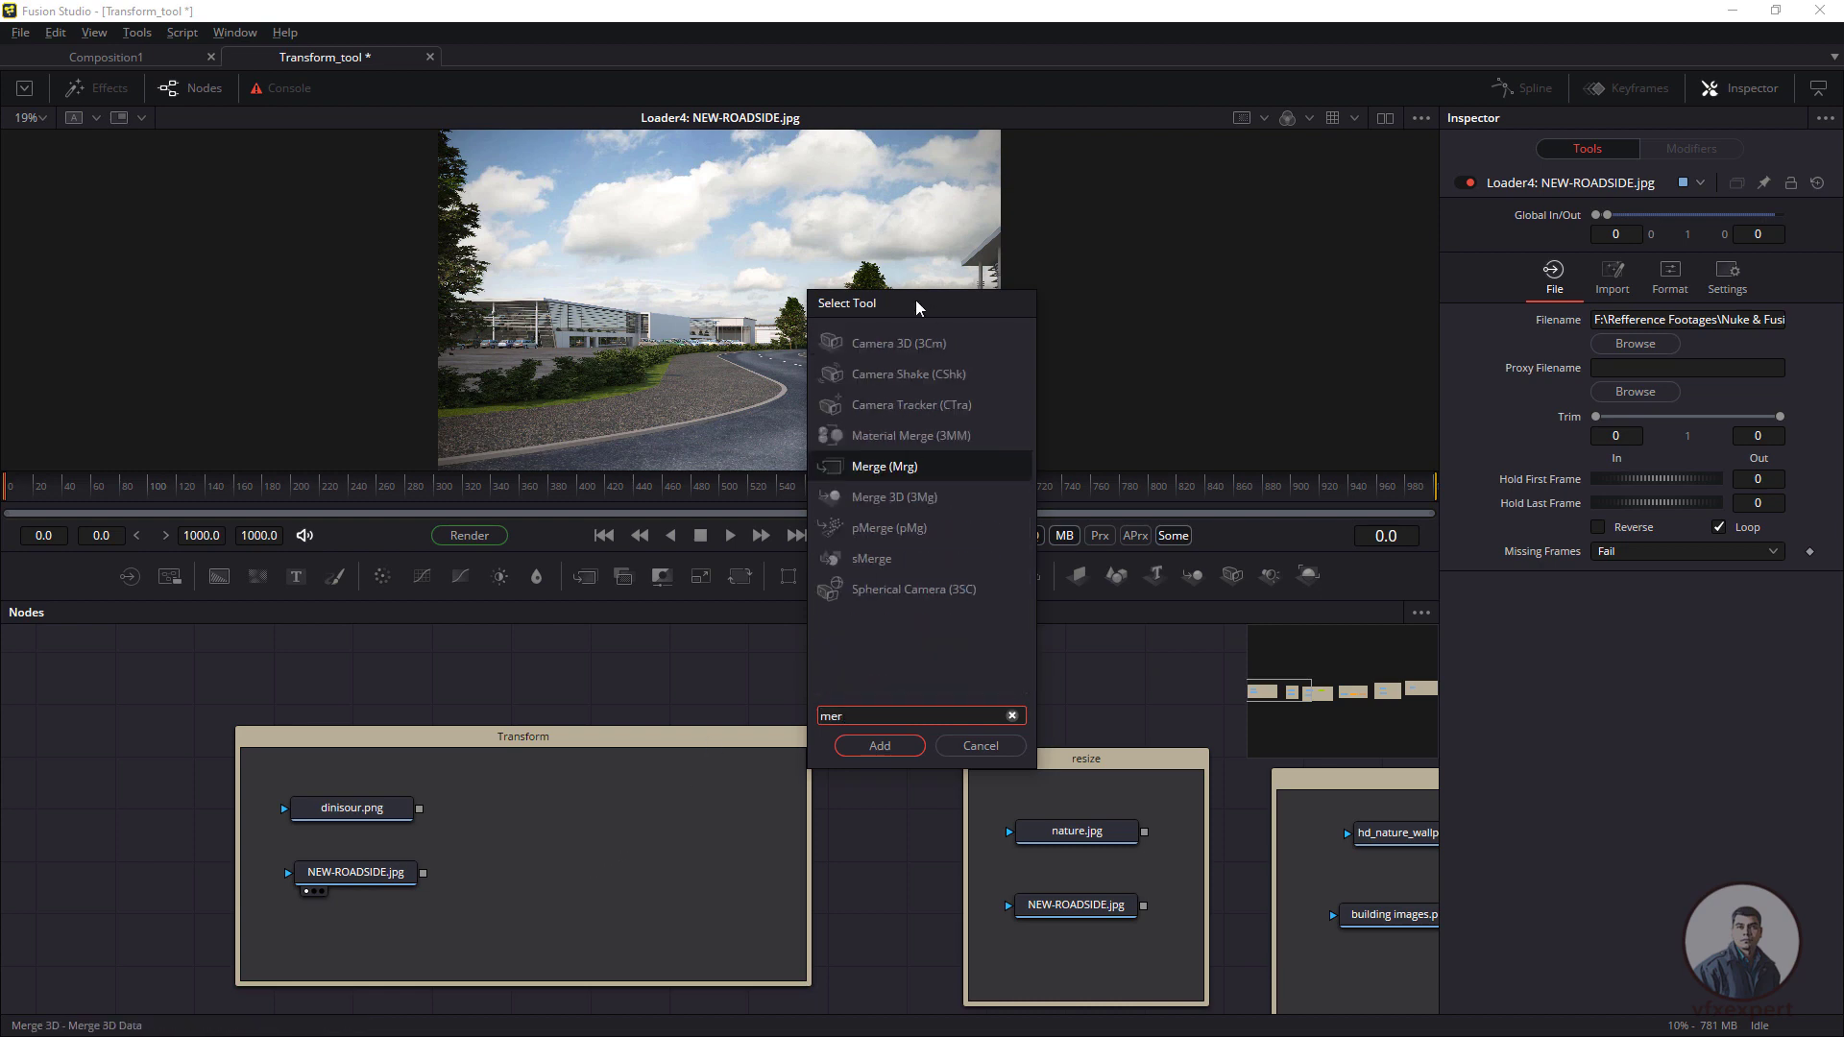
pyautogui.click(877, 736)
pyautogui.moveTo(519, 853); pyautogui.dragTo(488, 876)
pyautogui.click(411, 874)
pyautogui.moveTo(419, 809); pyautogui.dragTo(566, 879)
pyautogui.click(504, 895)
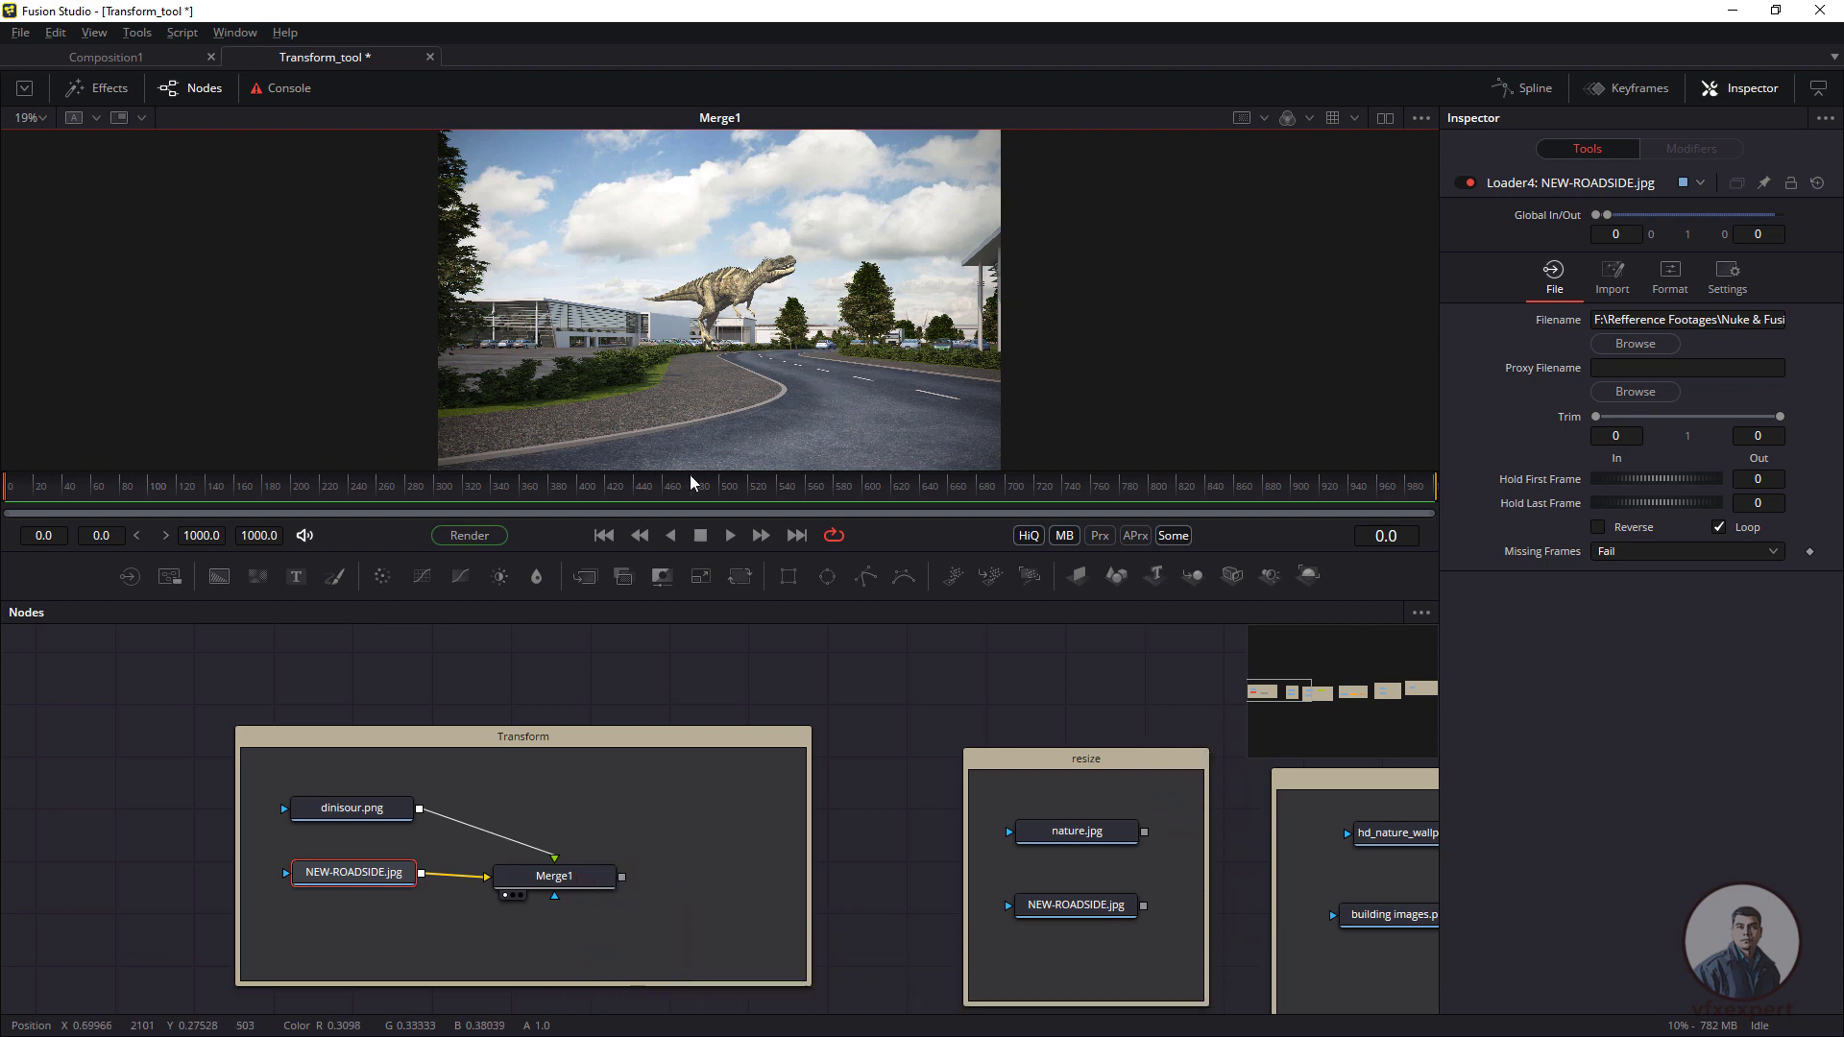
# - Insert a Transform node between dinisour.png and the Merge node
pyautogui.moveTo(369, 823); pyautogui.dragTo(382, 816)
pyautogui.click(383, 816)
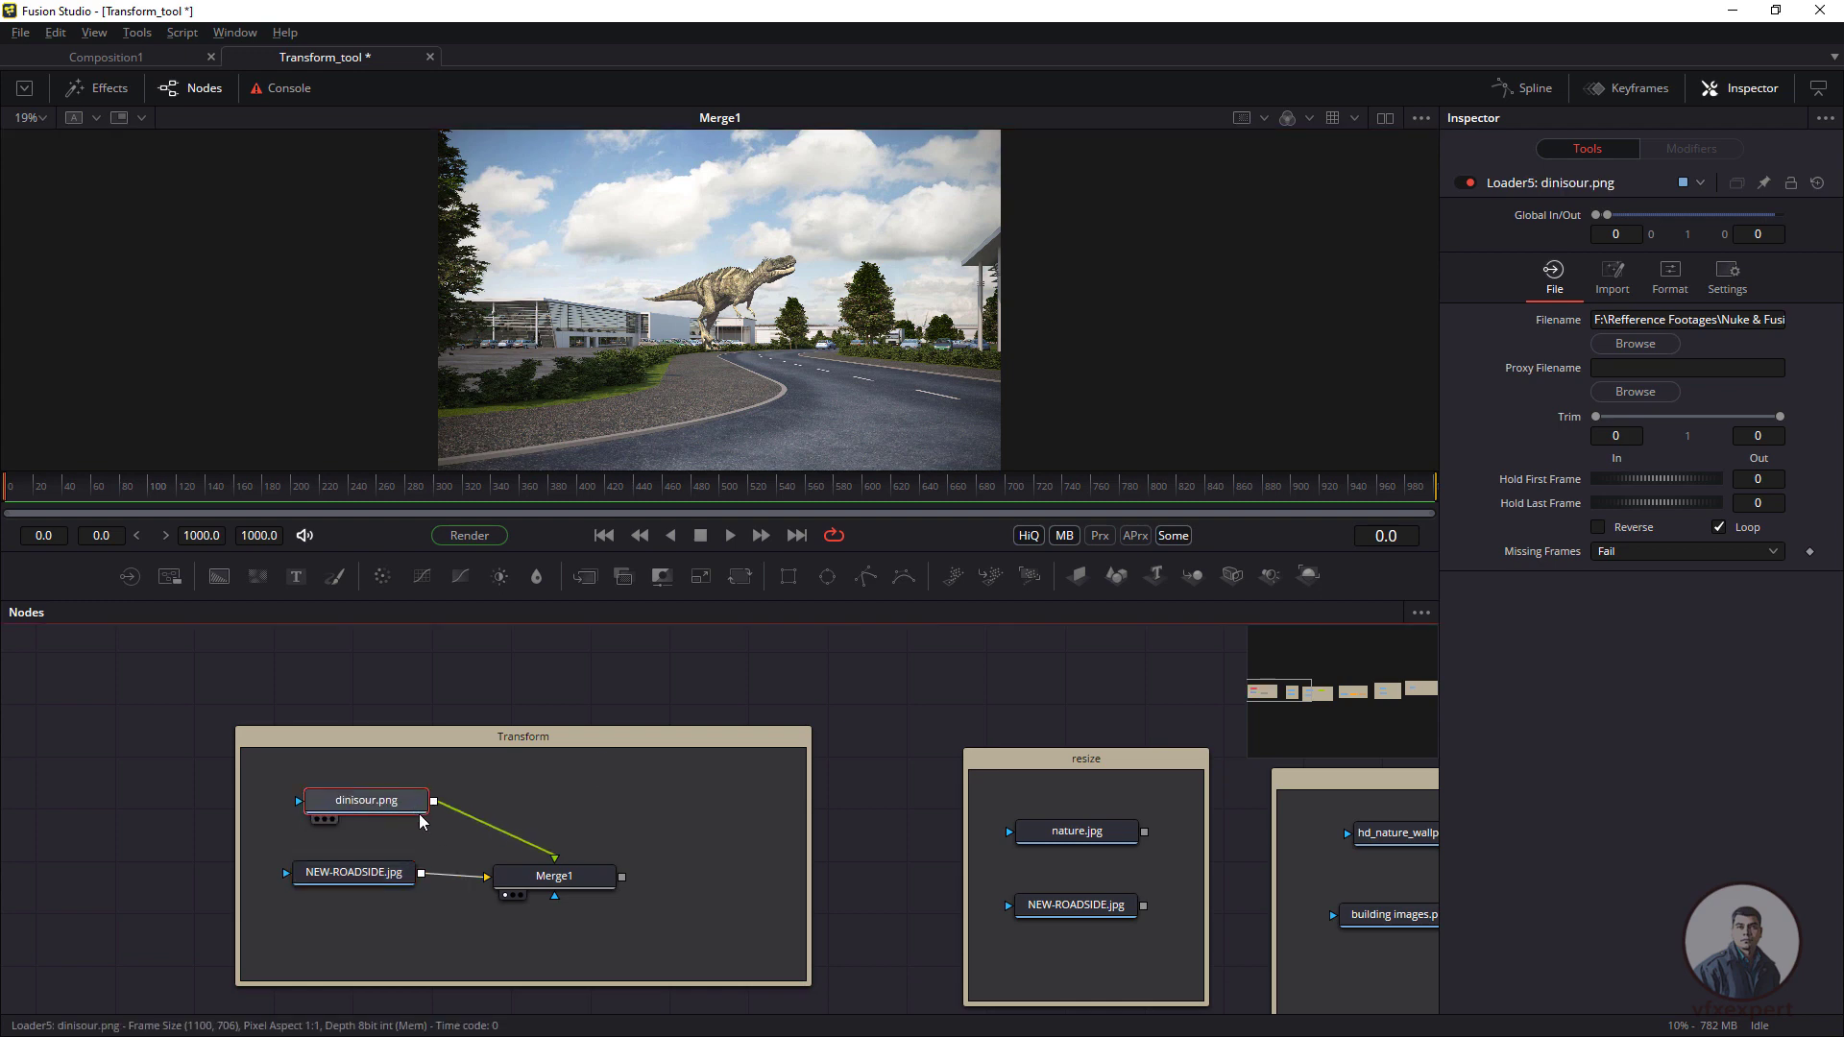
pyautogui.moveTo(393, 808); pyautogui.dragTo(380, 806)
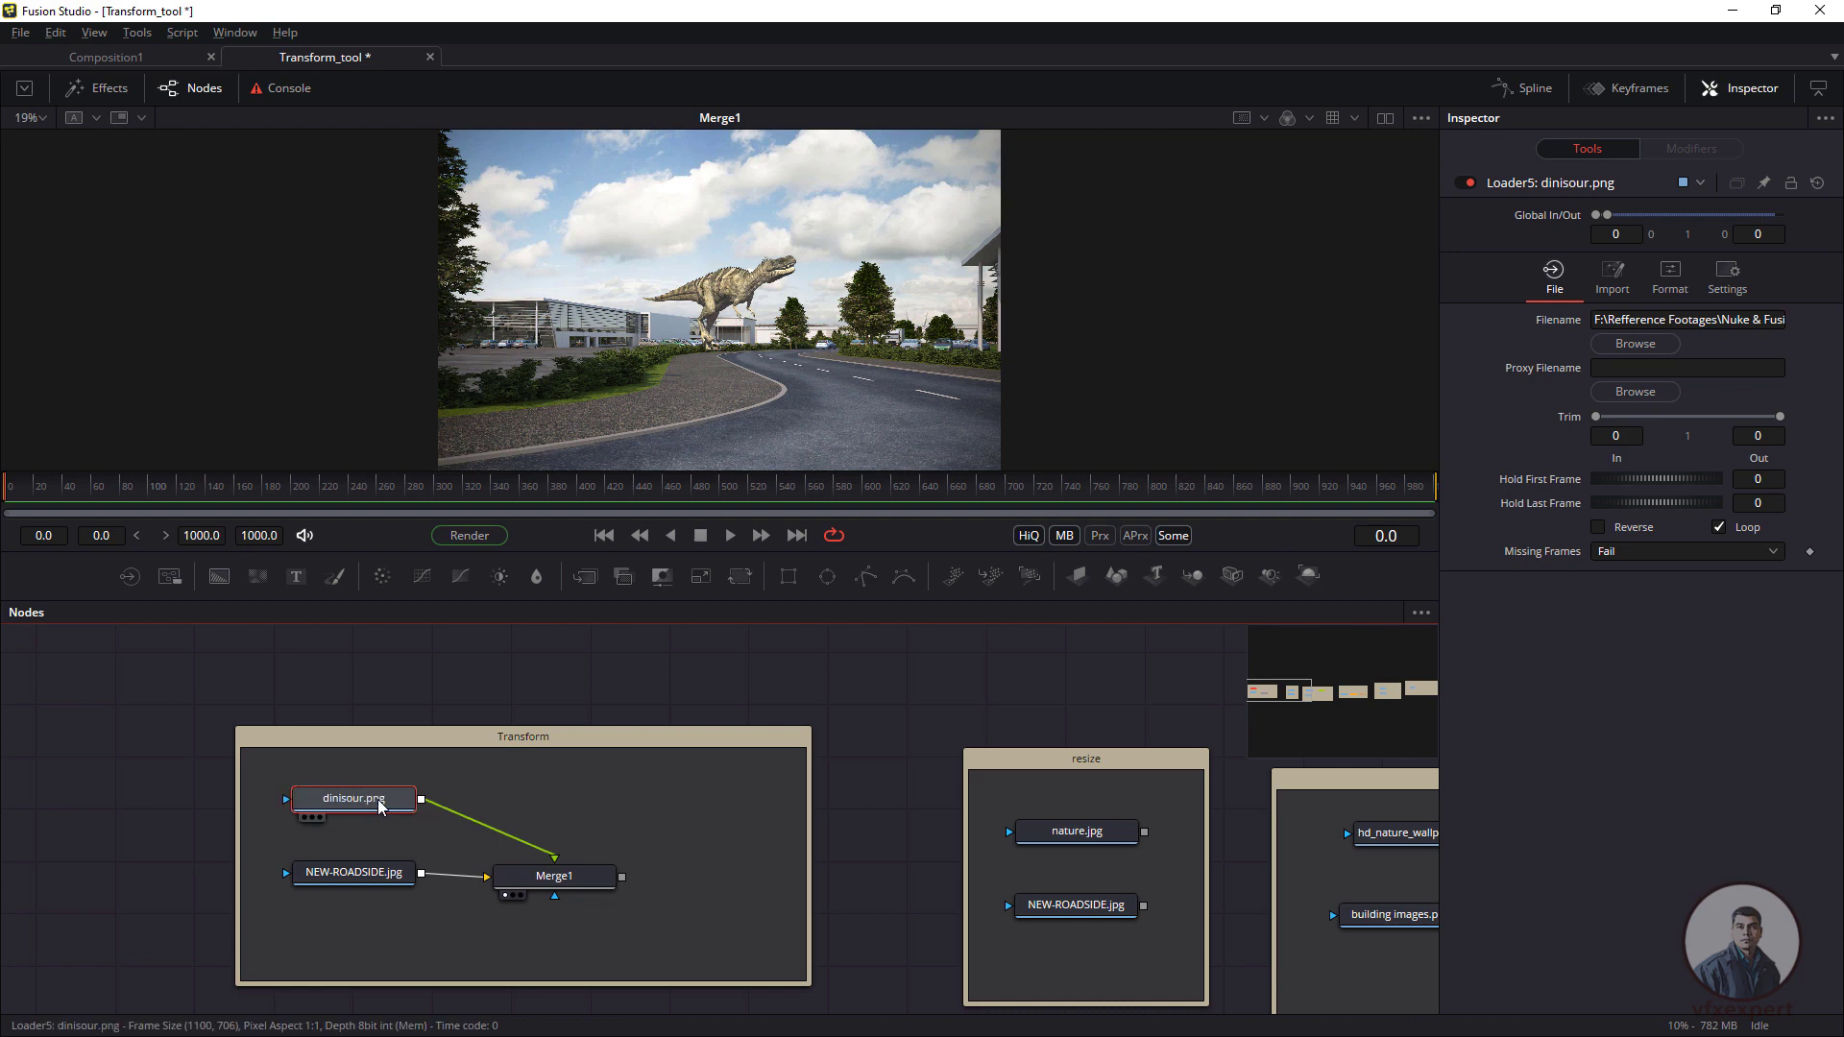
pyautogui.hotkey('shift', 'space')
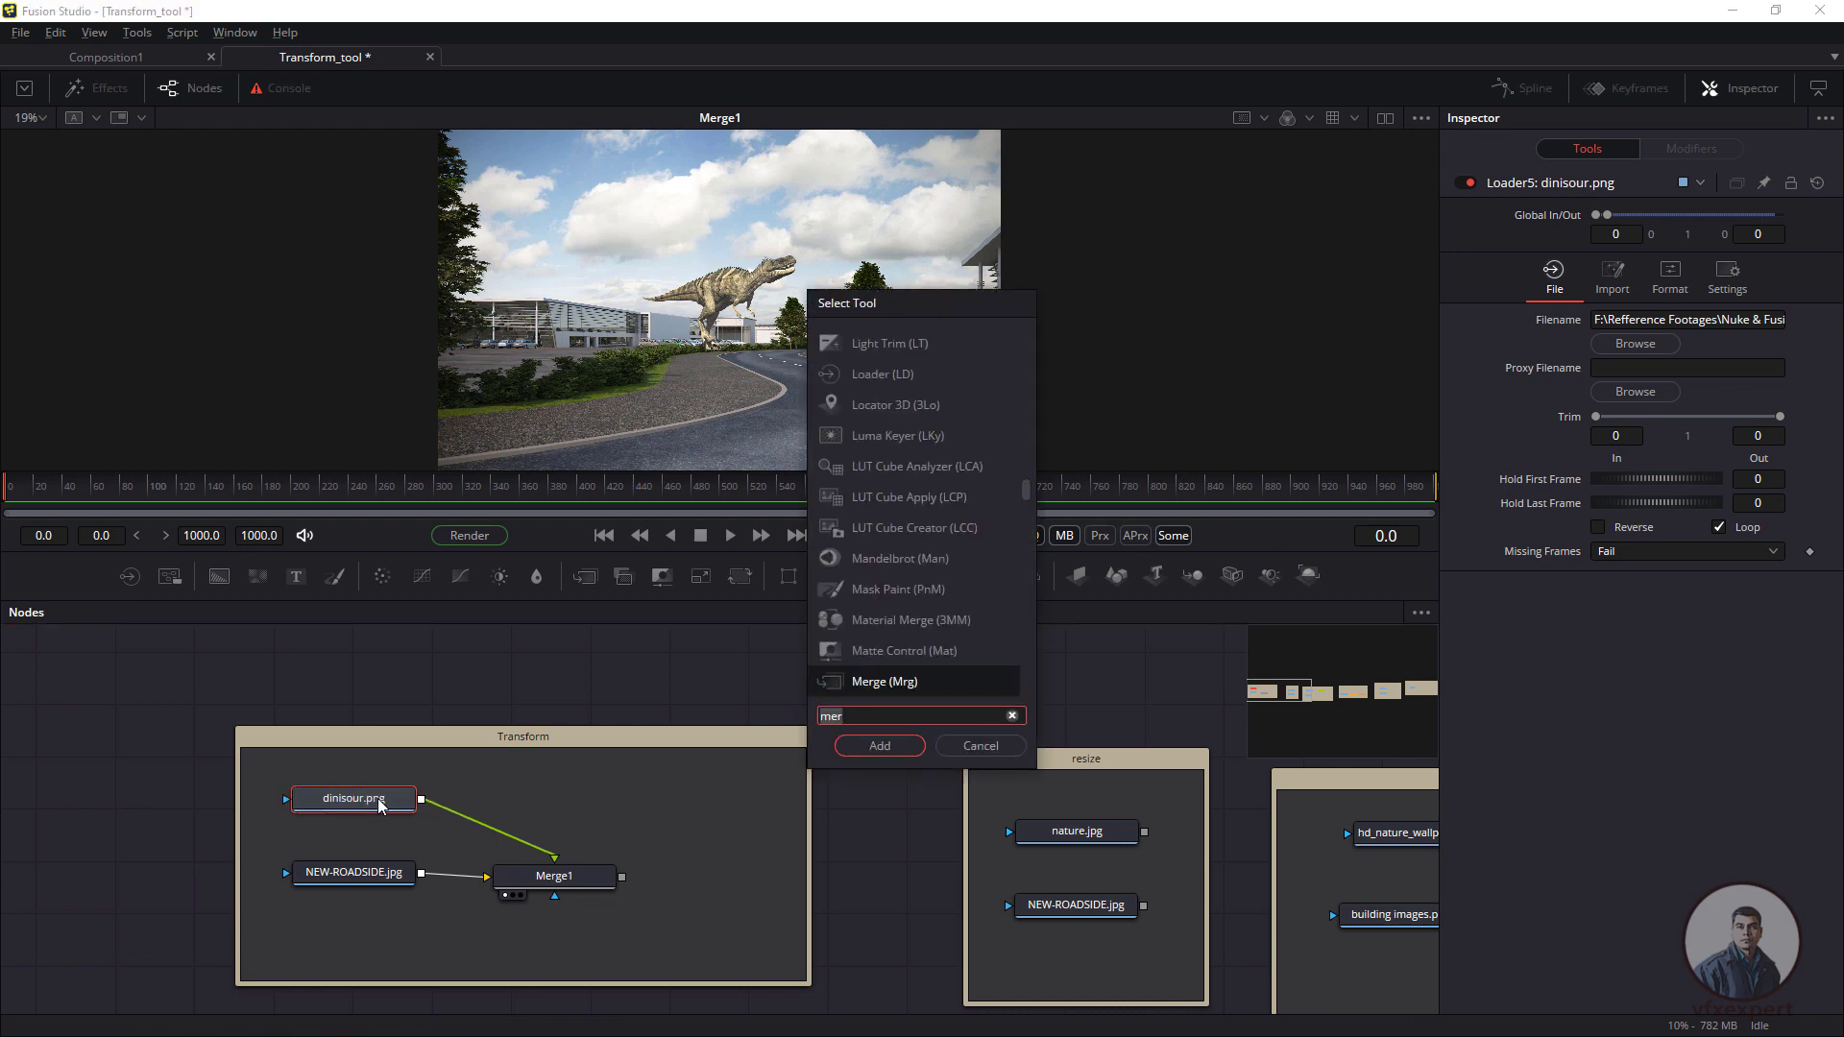
pyautogui.write('tran')
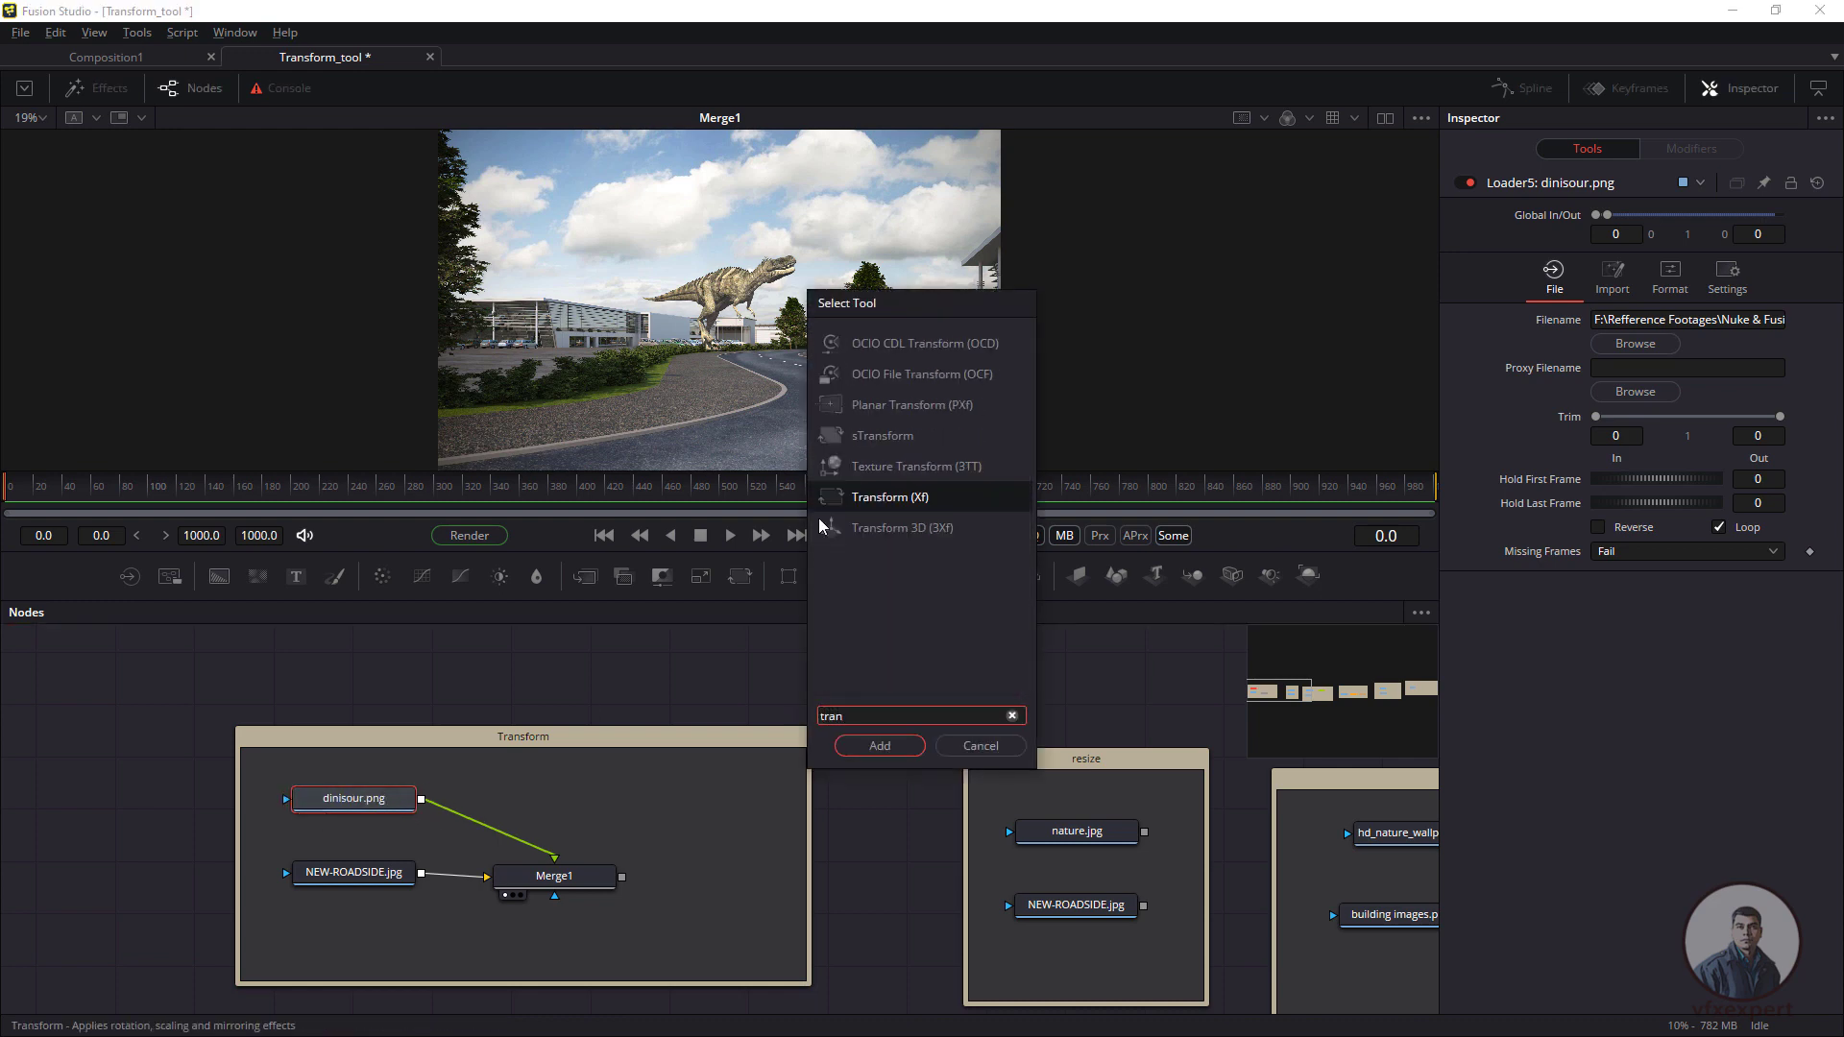
pyautogui.click(880, 745)
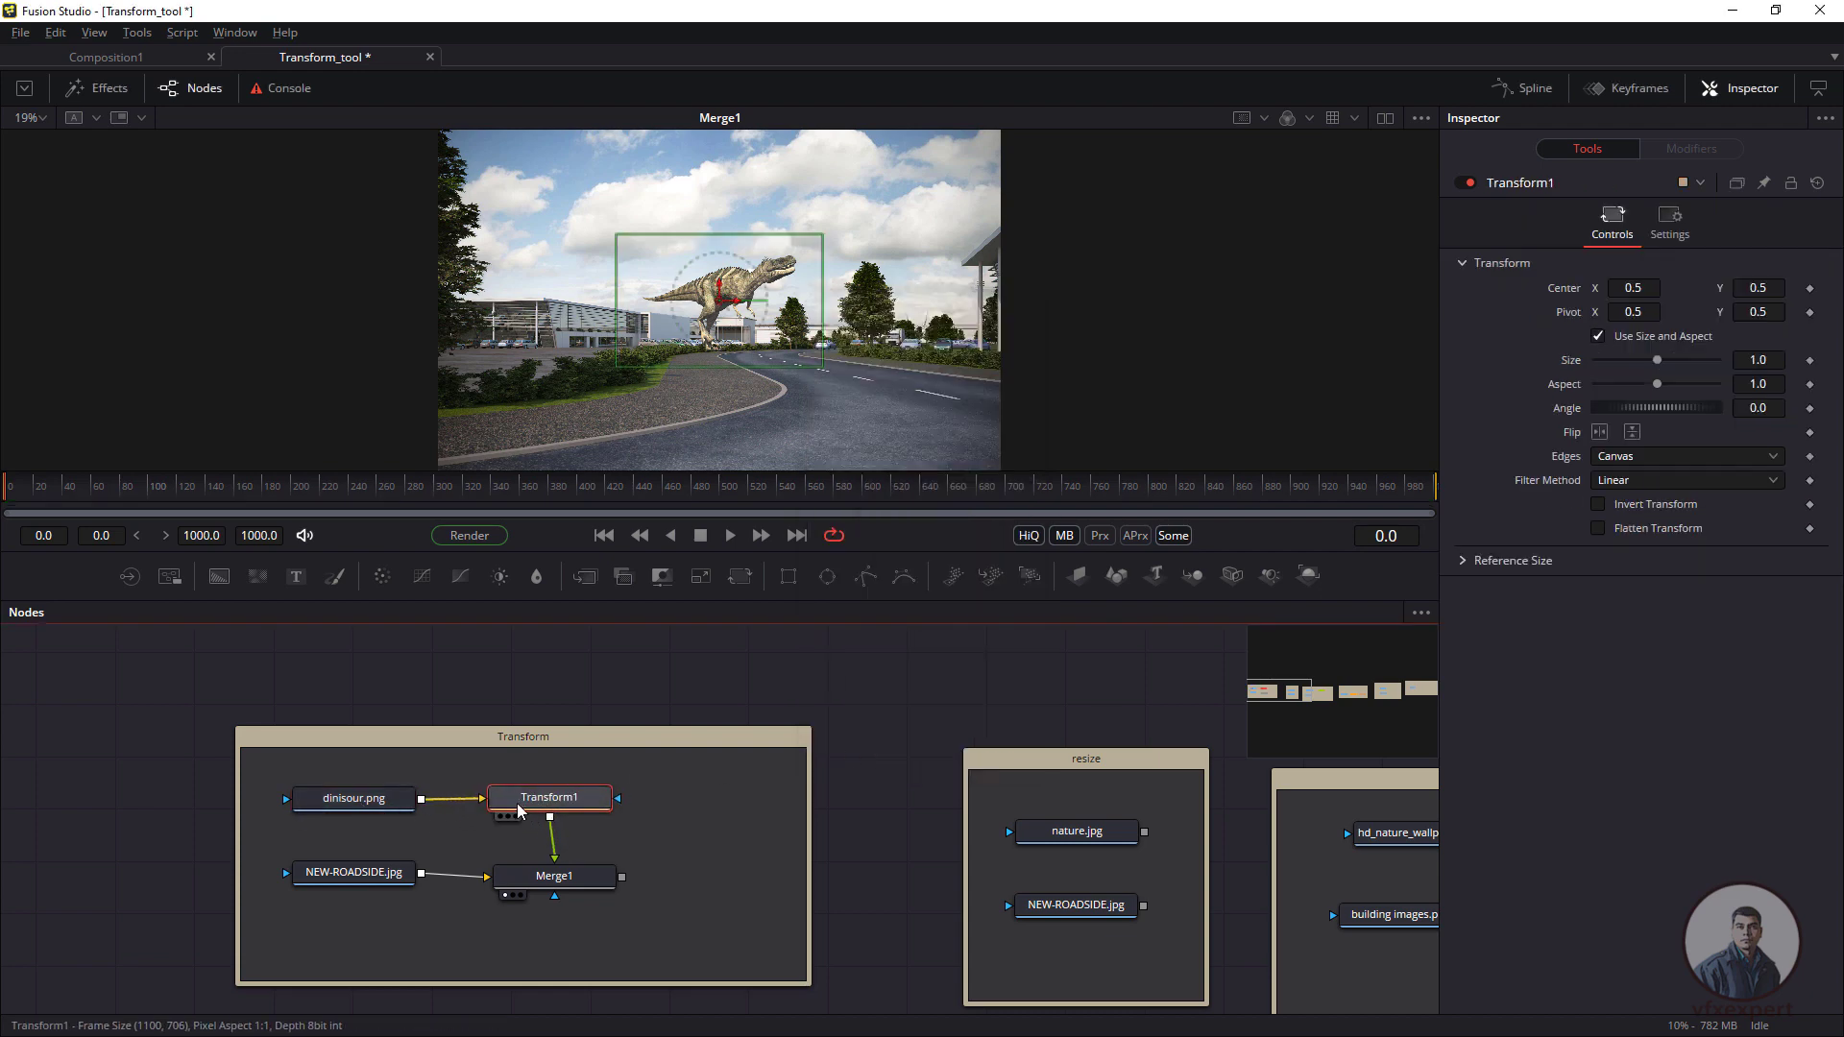
# - Try inserting a second Transform node after dinisour.png, delete it, and realign the original Transform above the Merge
pyautogui.click(374, 805)
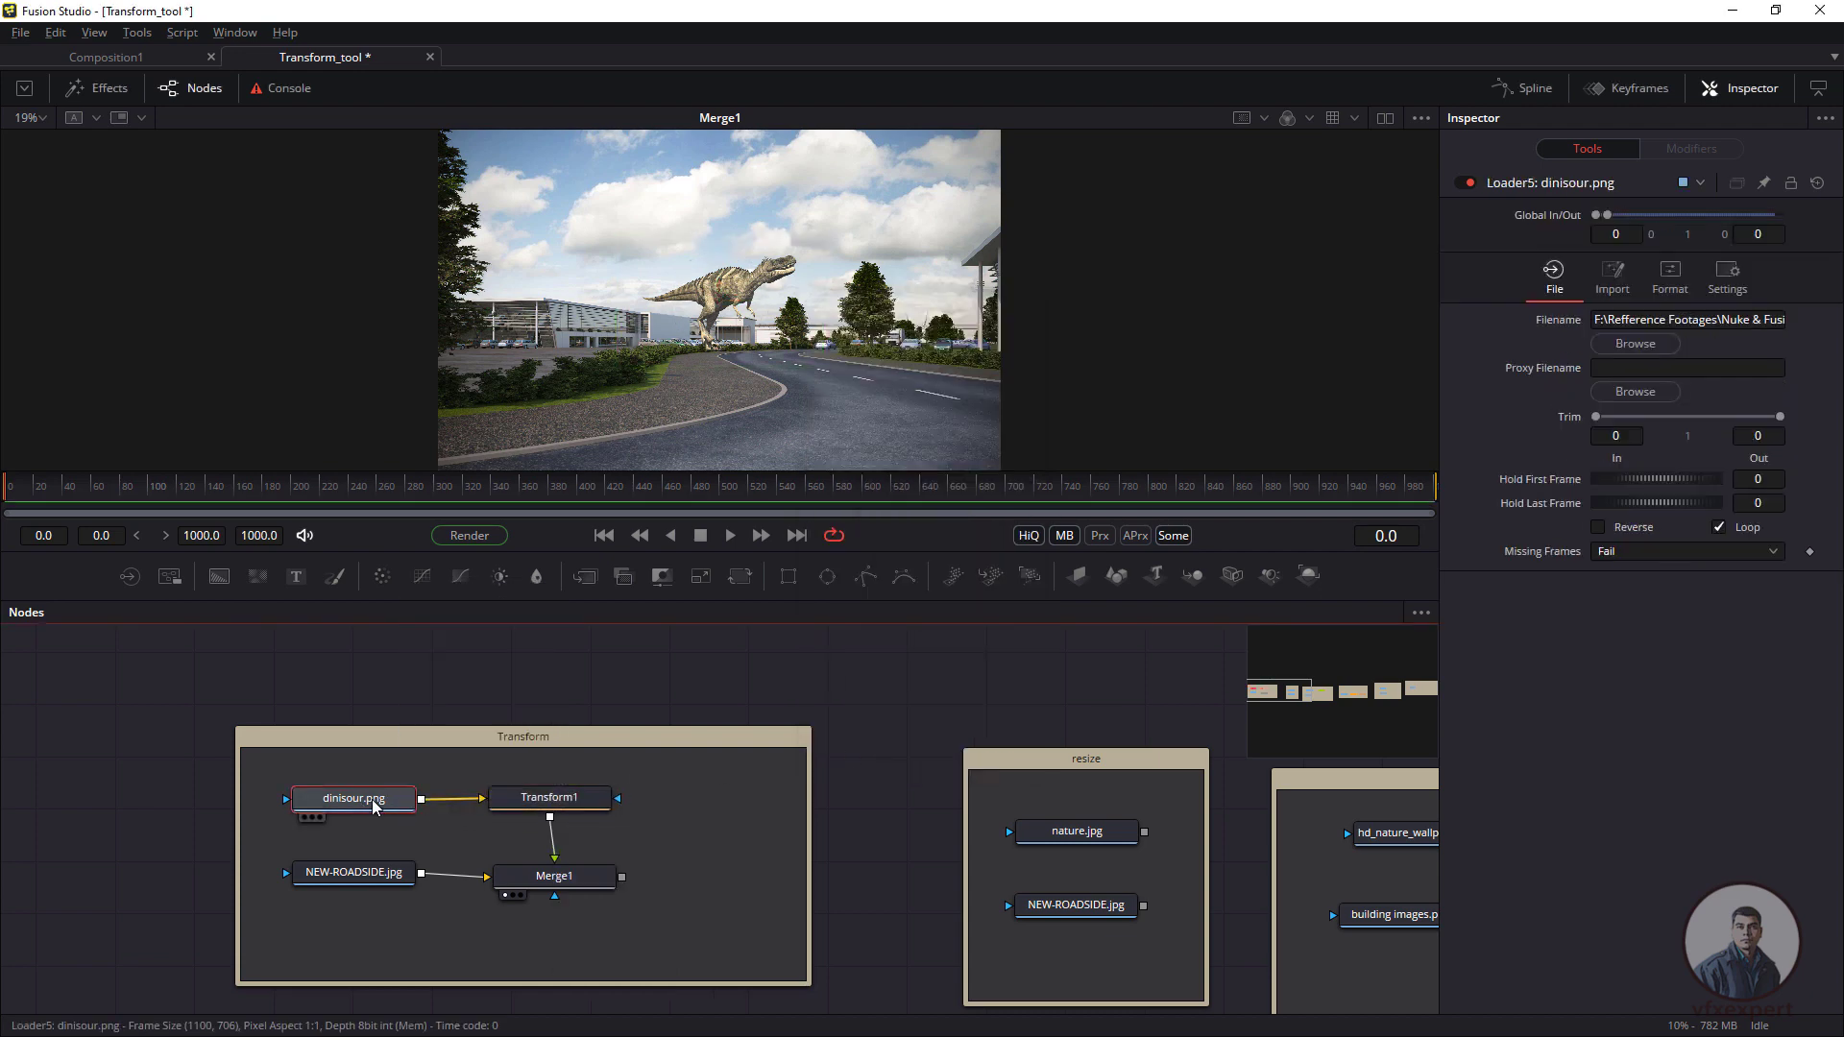
pyautogui.click(136, 33)
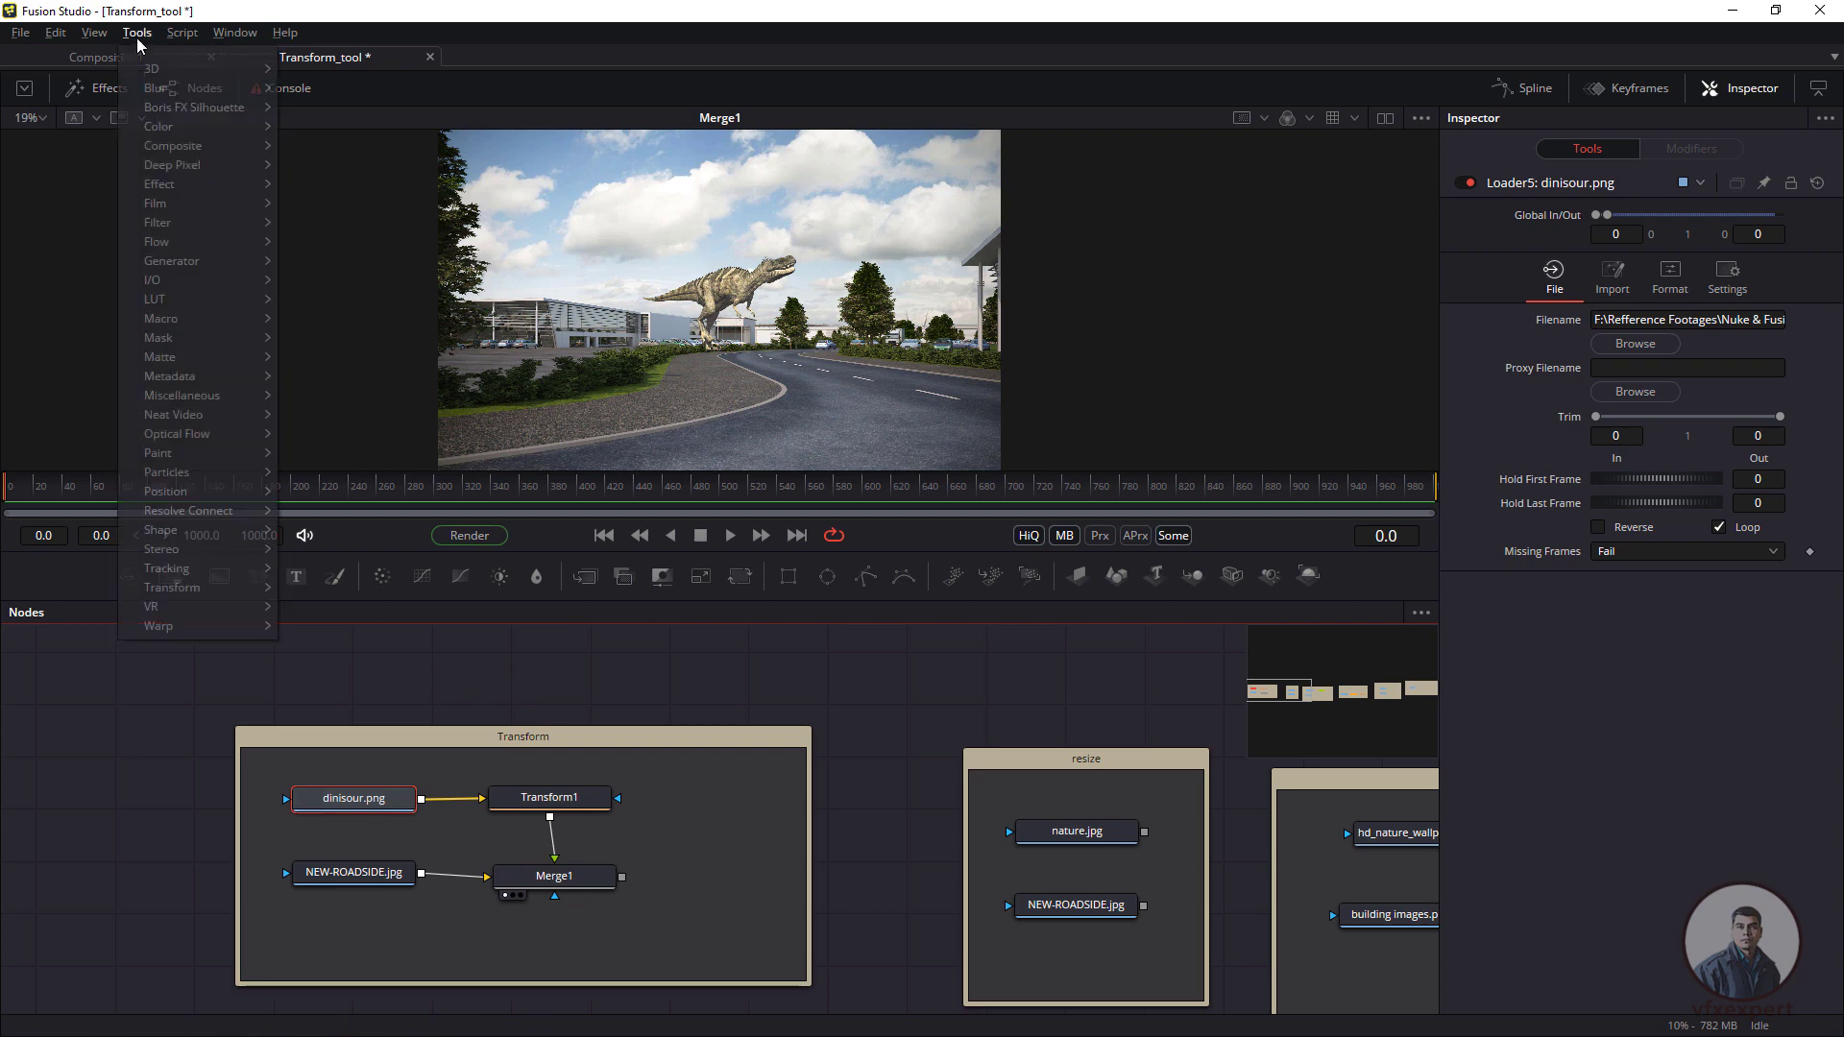
pyautogui.moveTo(203, 599)
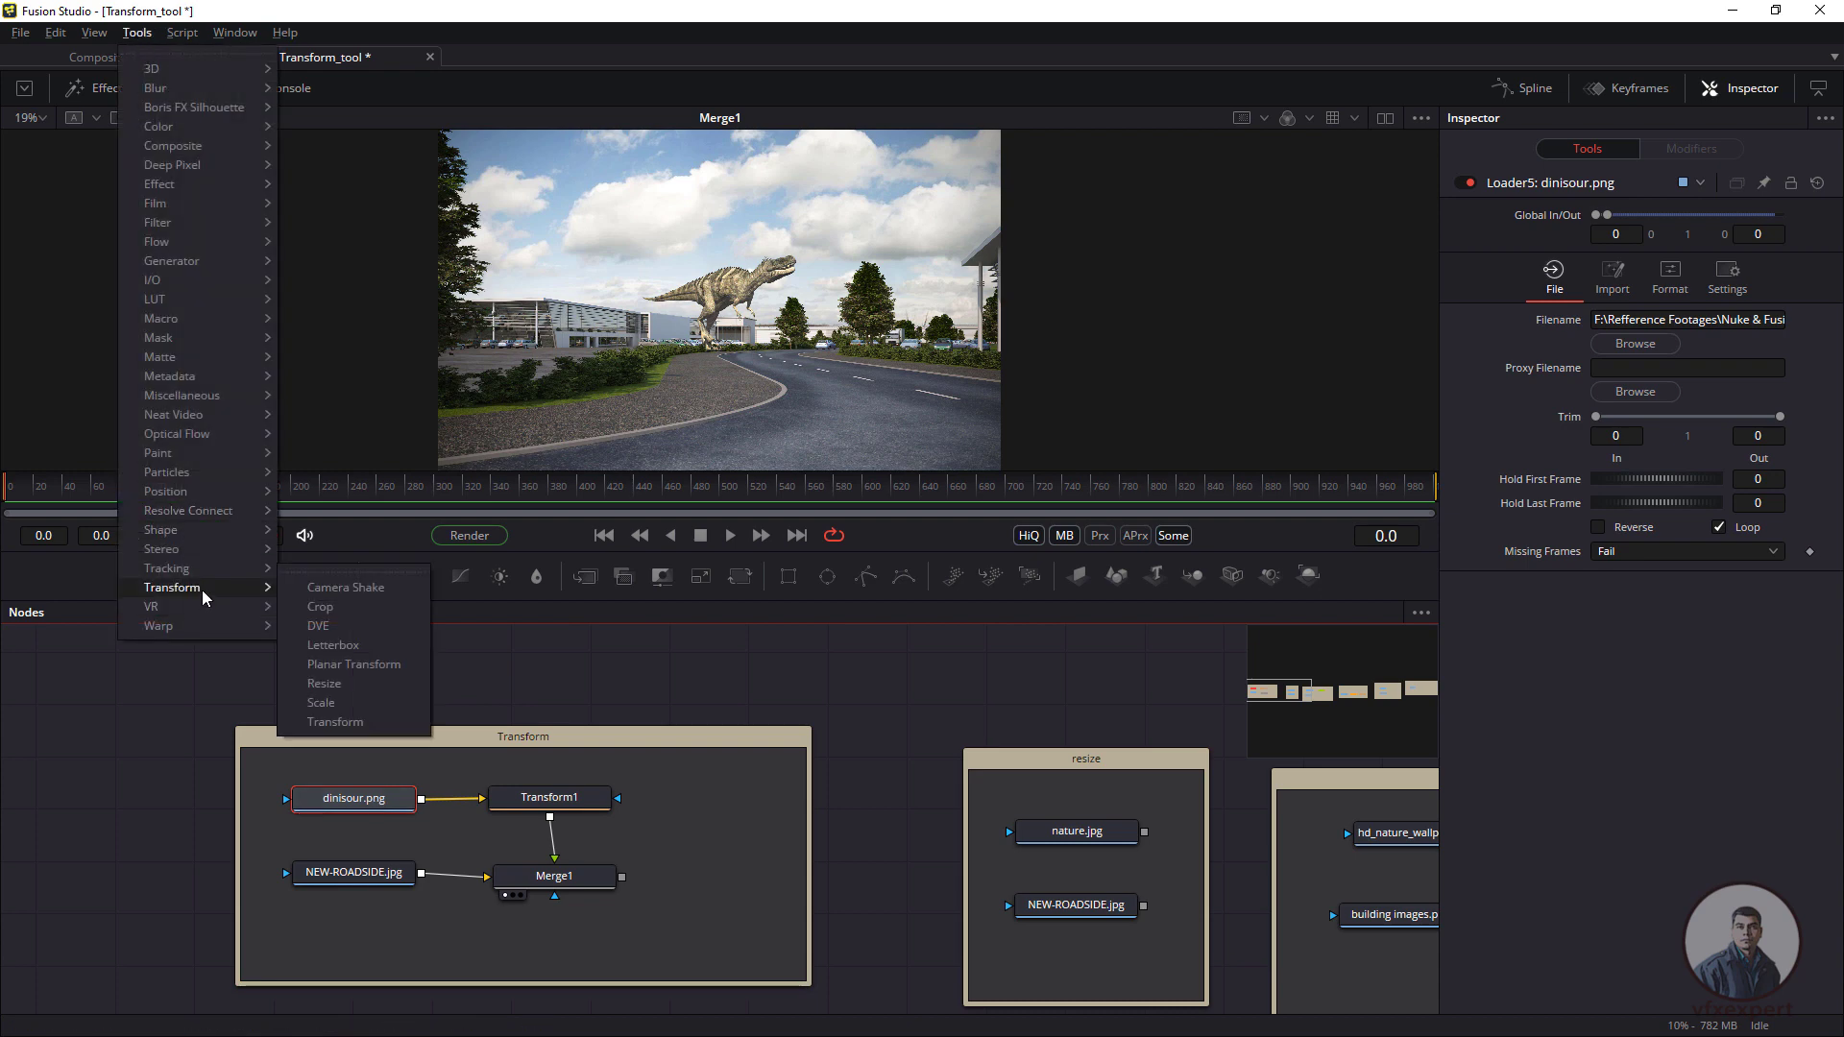
pyautogui.click(335, 722)
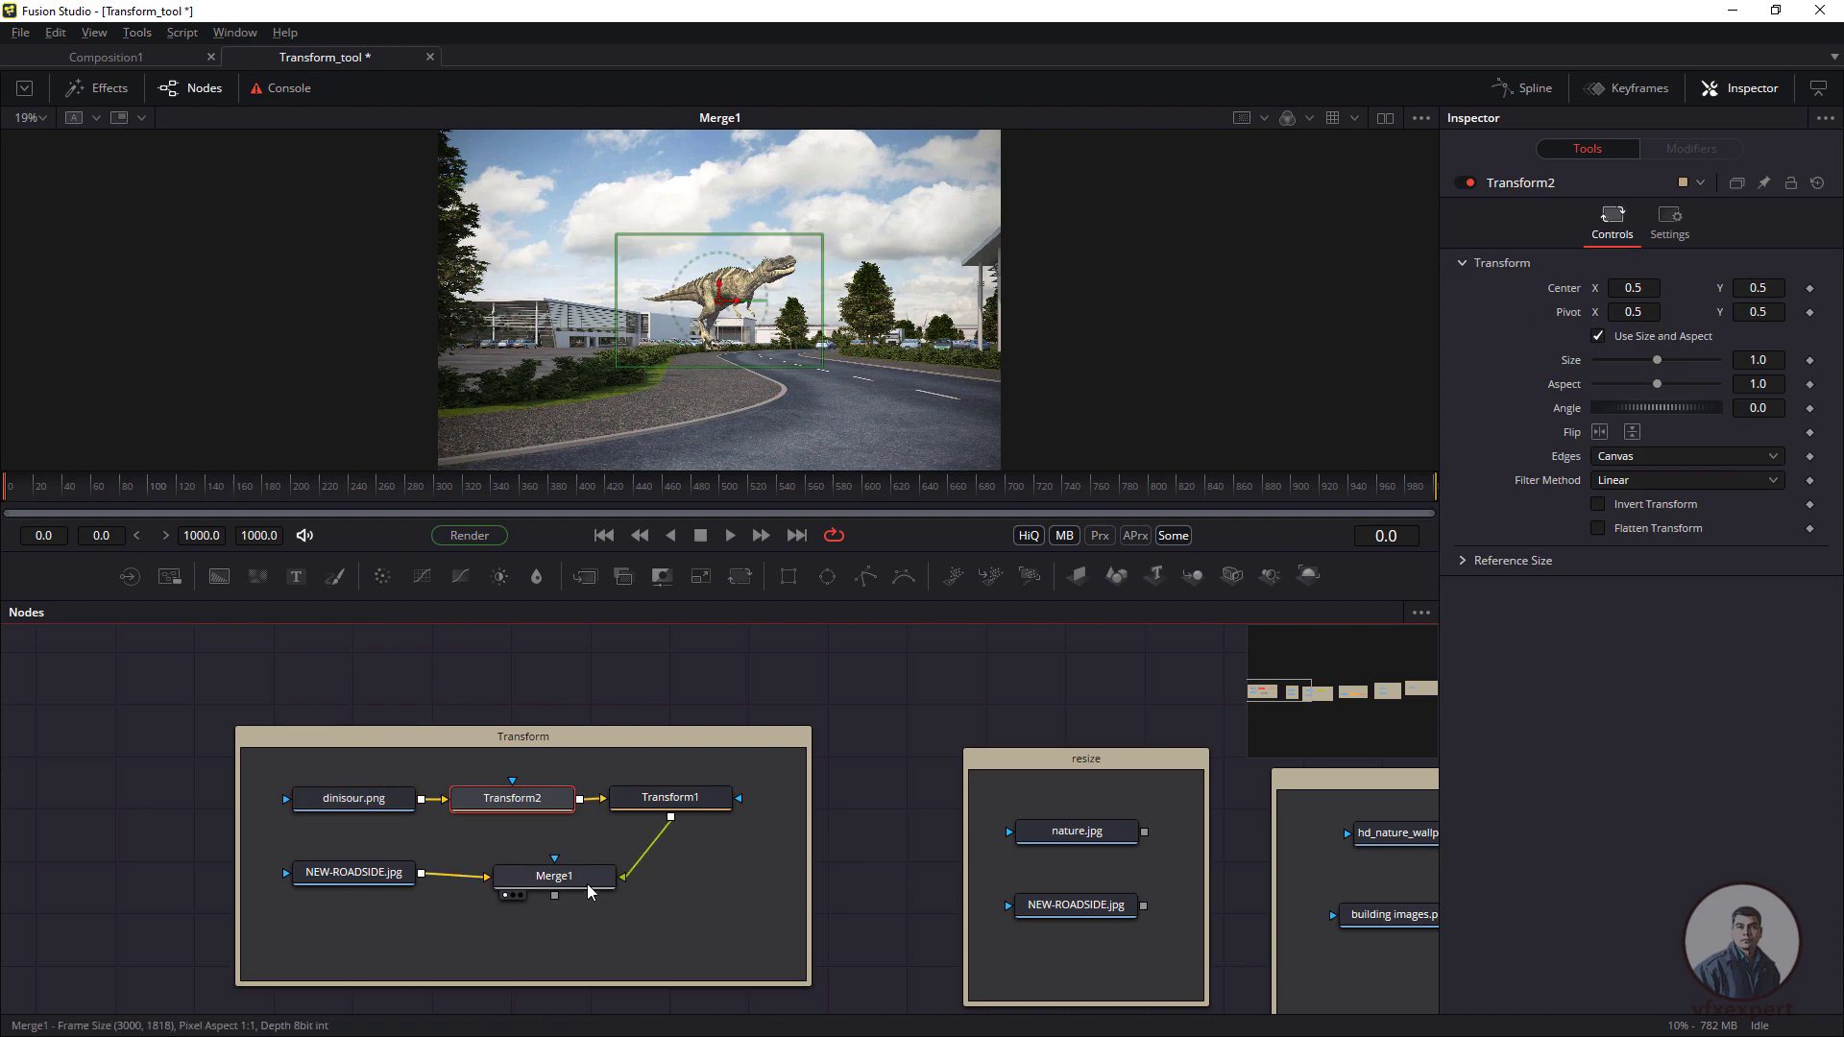
pyautogui.press('Delete')
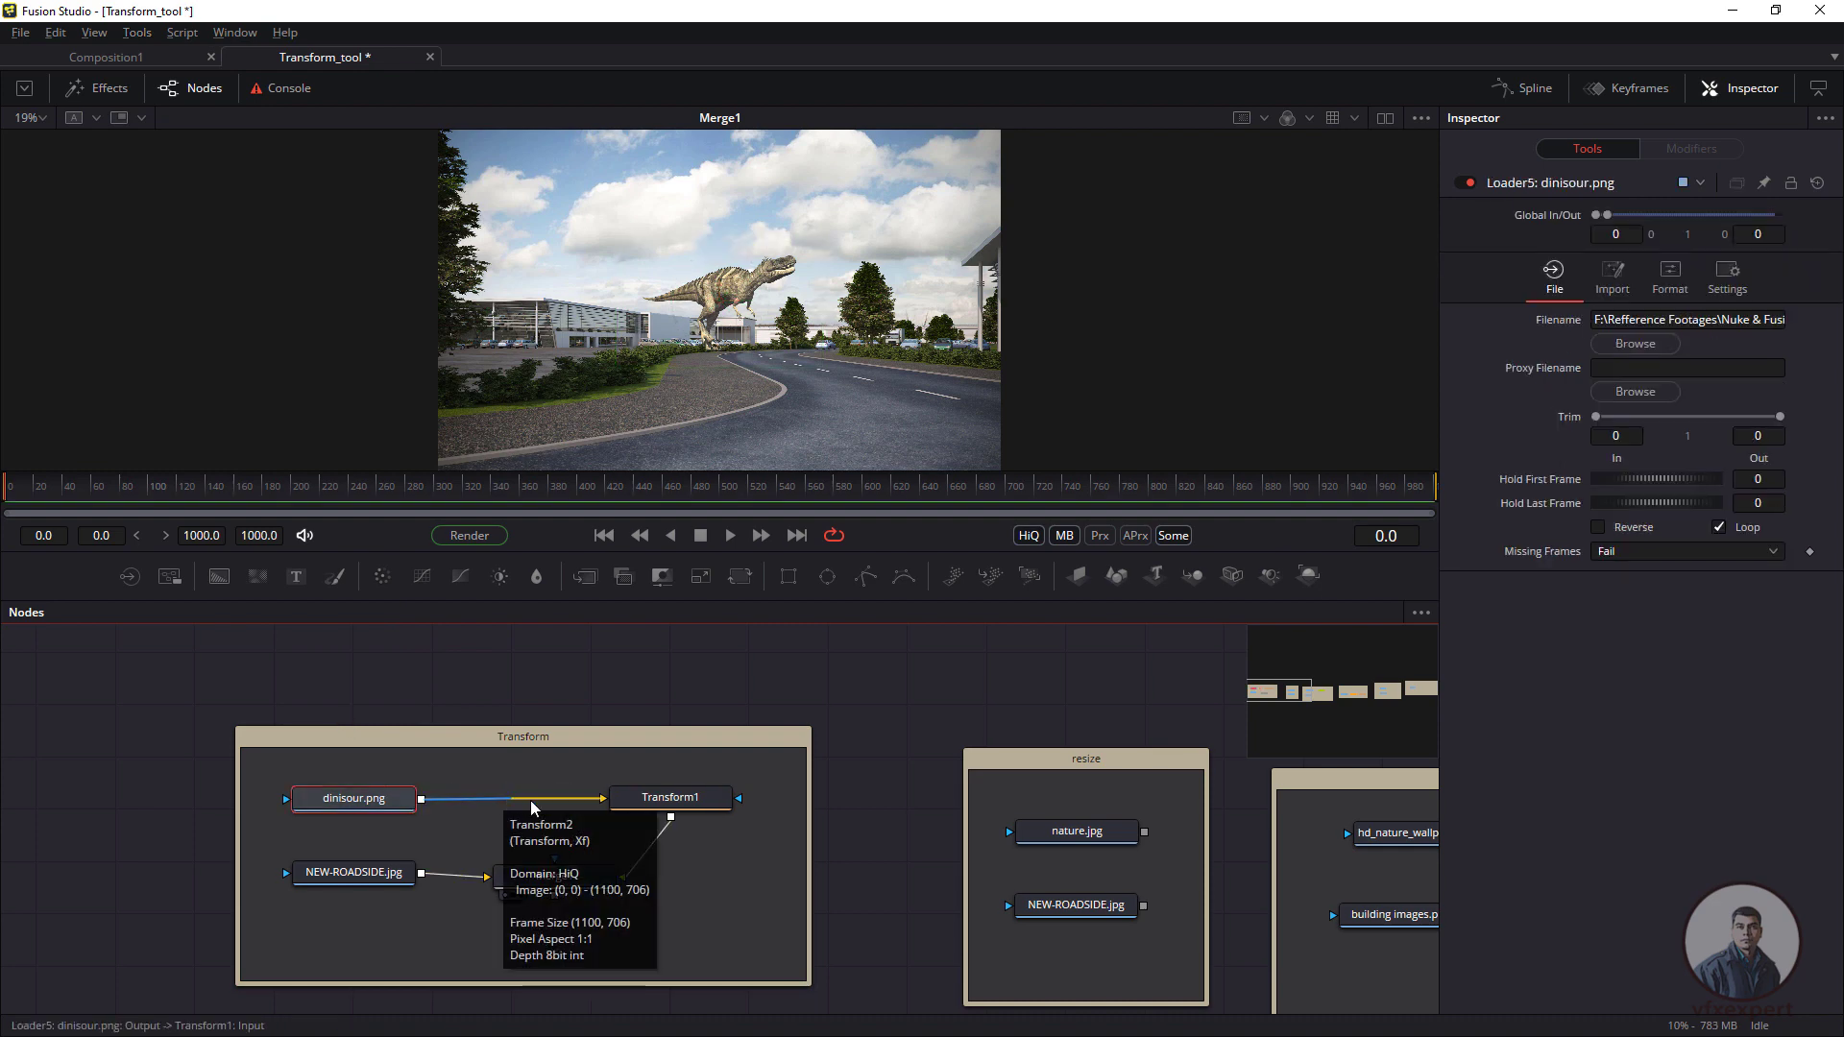
pyautogui.moveTo(689, 808); pyautogui.dragTo(575, 807)
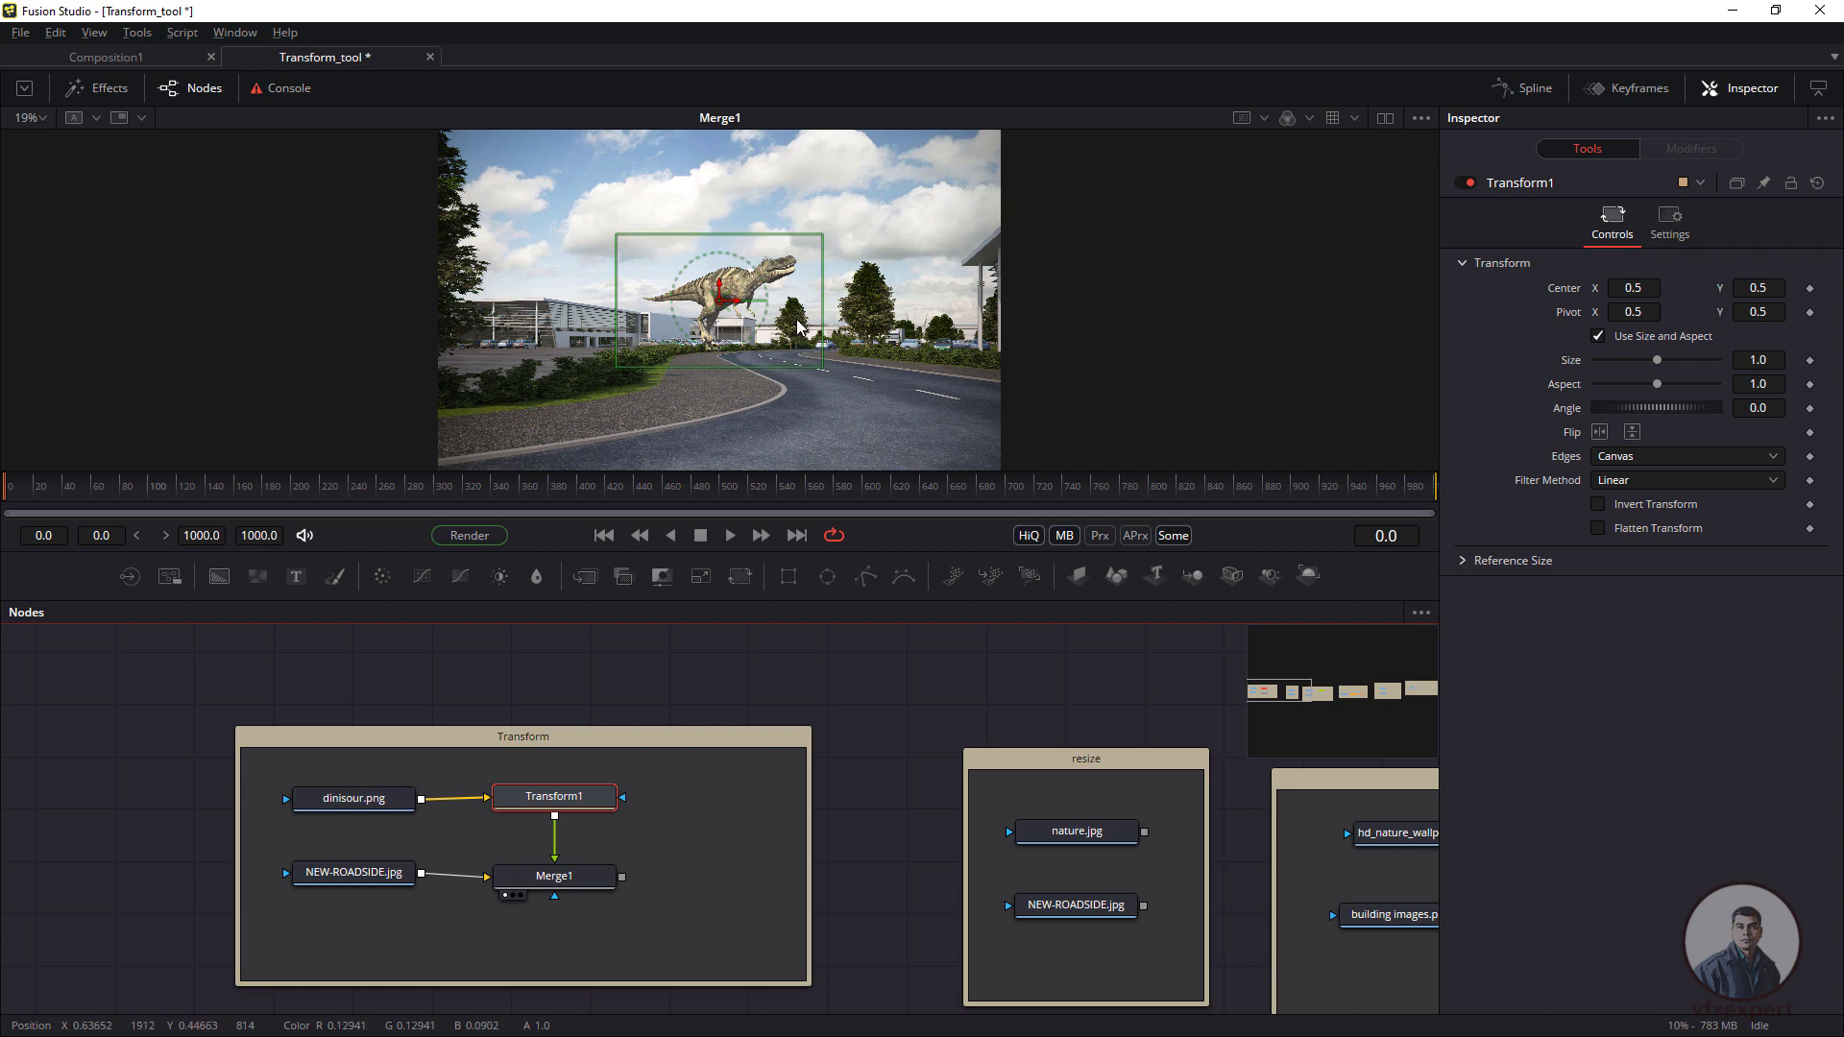
# - Try moving, enlarging to about 1.54 and rotating the dinosaur about 0.8 degrees with the on-screen handles, and reset the Transform to defaults
pyautogui.moveTo(739, 305); pyautogui.dragTo(778, 343)
pyautogui.moveTo(874, 386)
pyautogui.mouseDown()
pyautogui.moveTo(960, 469)
pyautogui.moveTo(857, 399)
pyautogui.mouseUp()
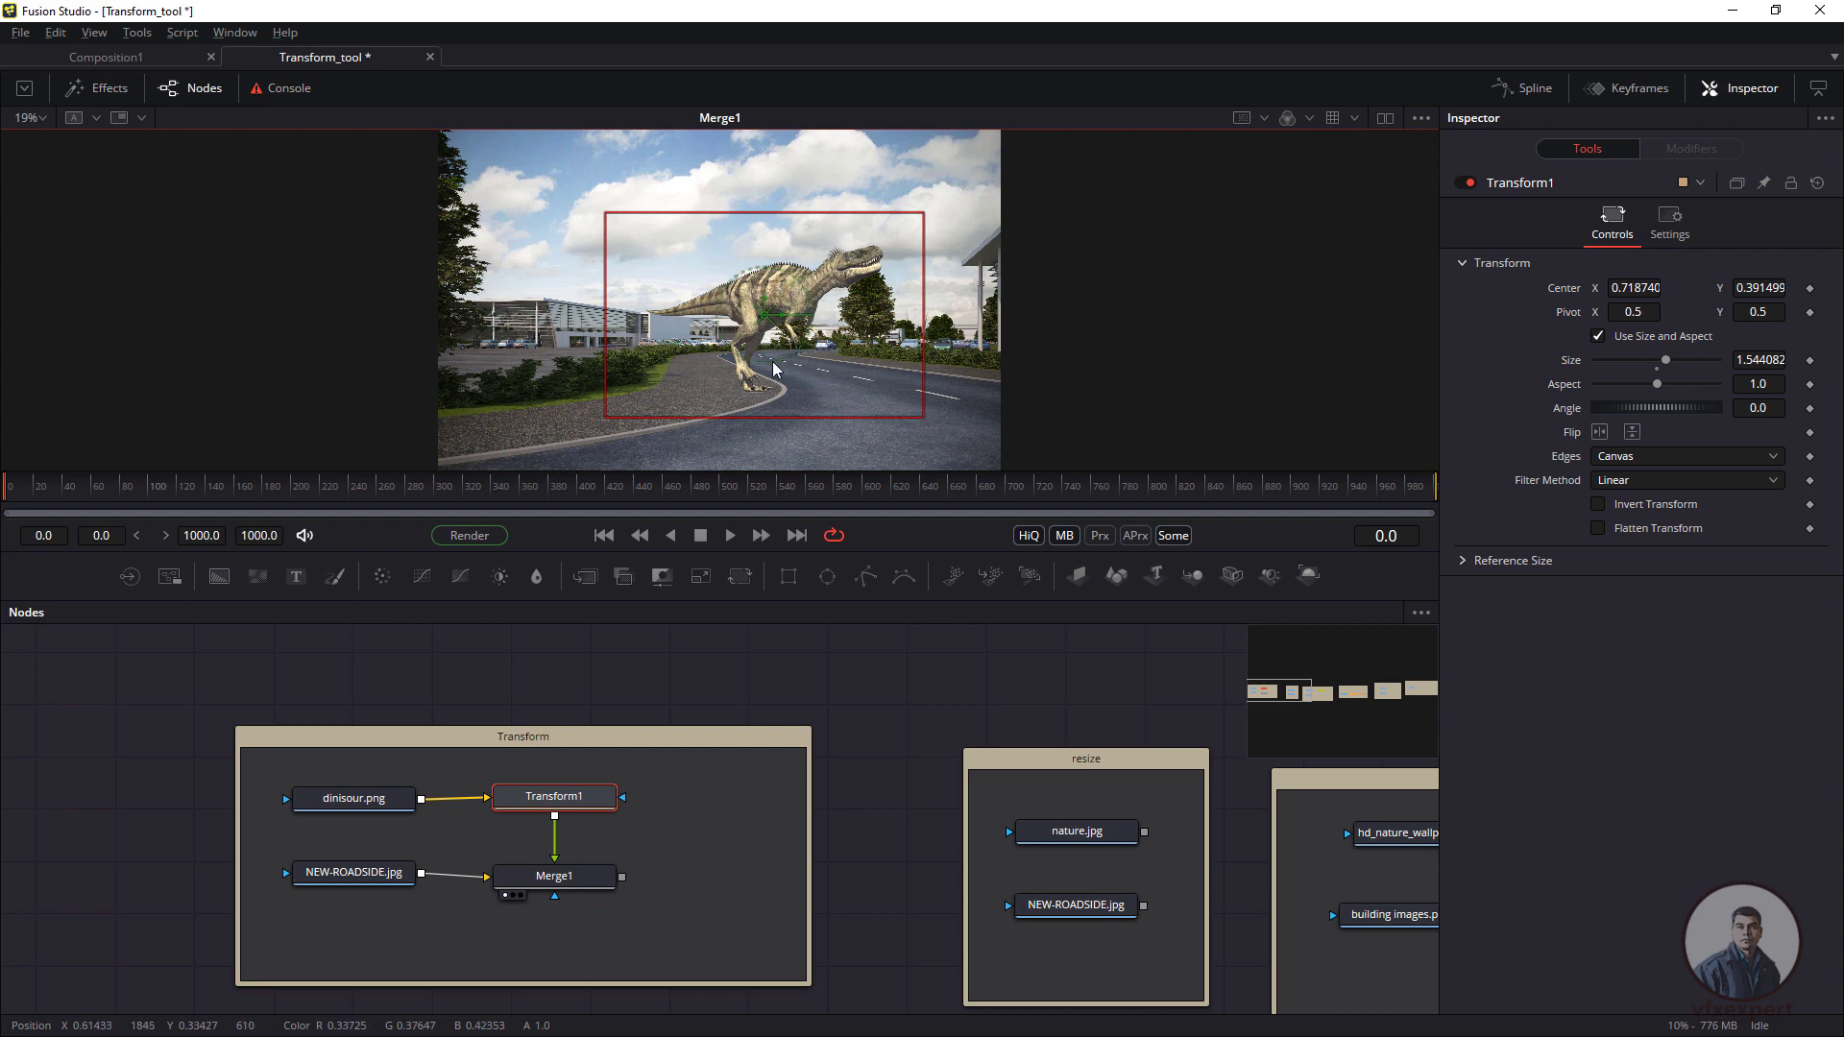
pyautogui.moveTo(812, 316); pyautogui.dragTo(947, 323)
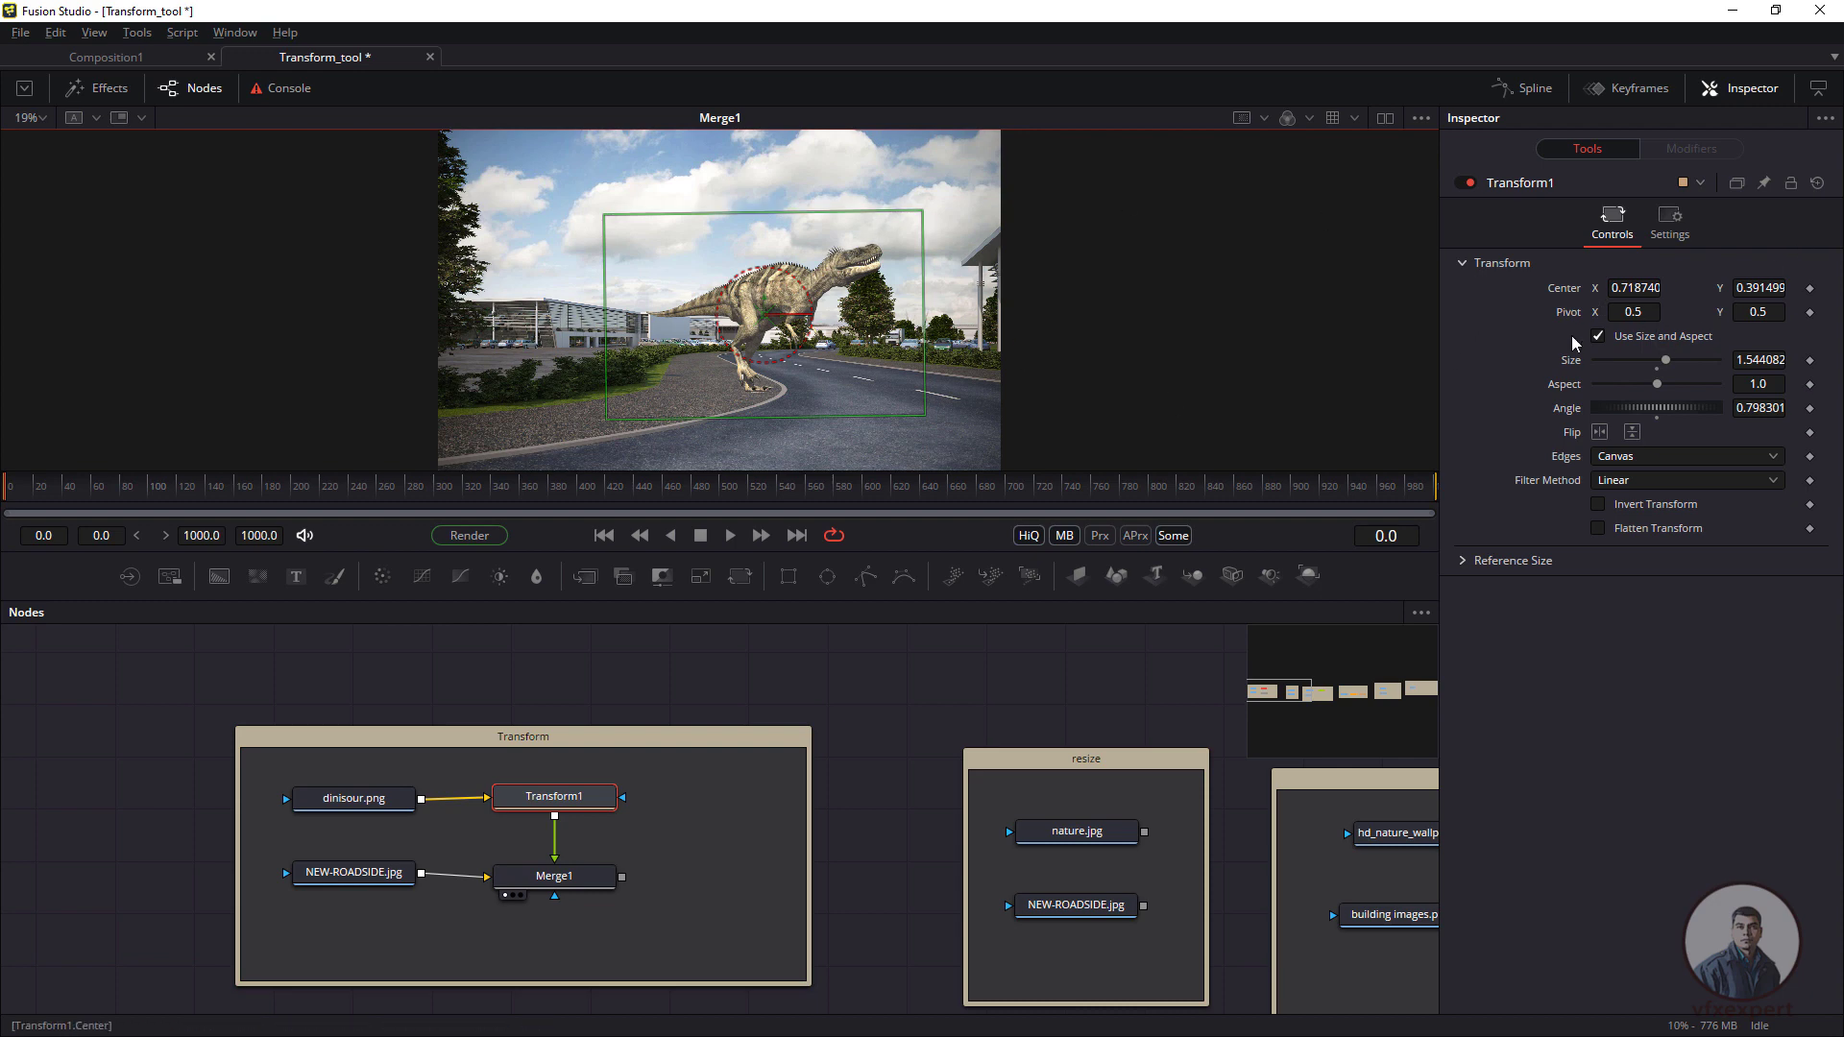
pyautogui.click(1818, 183)
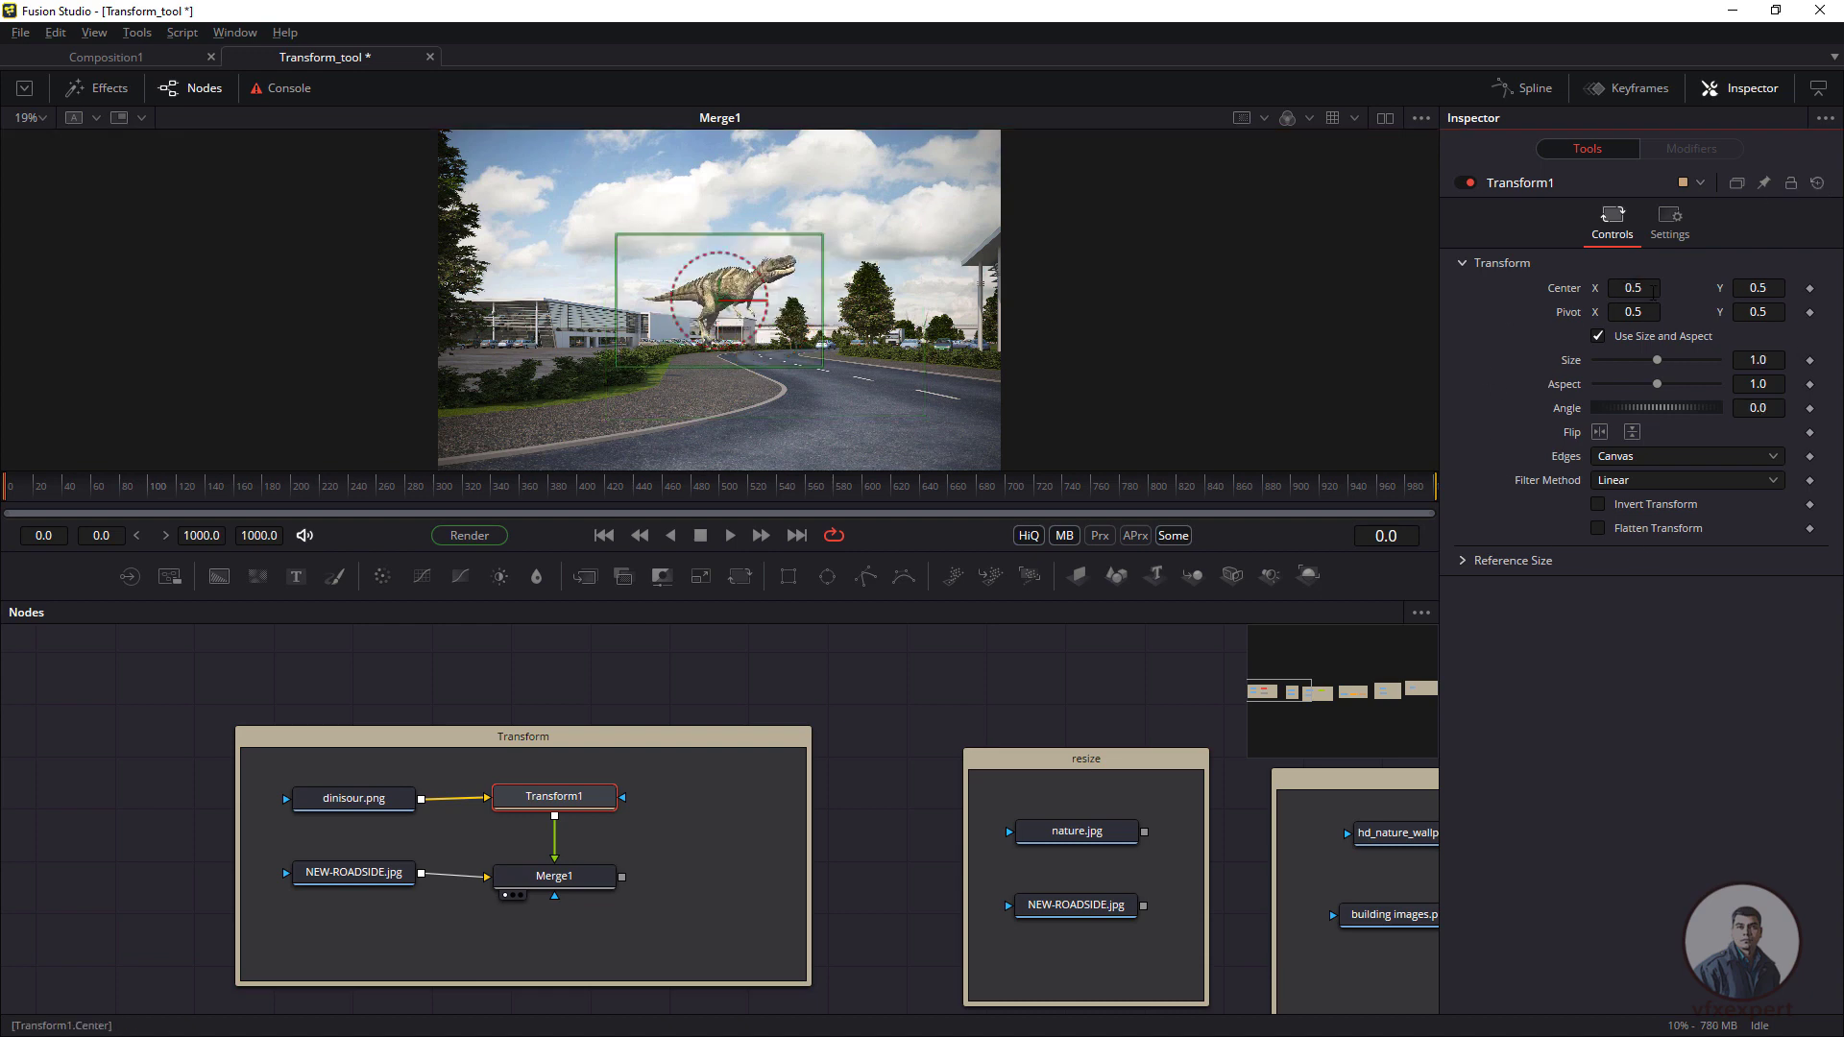
# - Move the dinosaur's center to about X 0.70, Y 0.325 and set its size to 1.38
pyautogui.moveTo(737, 303); pyautogui.dragTo(764, 309)
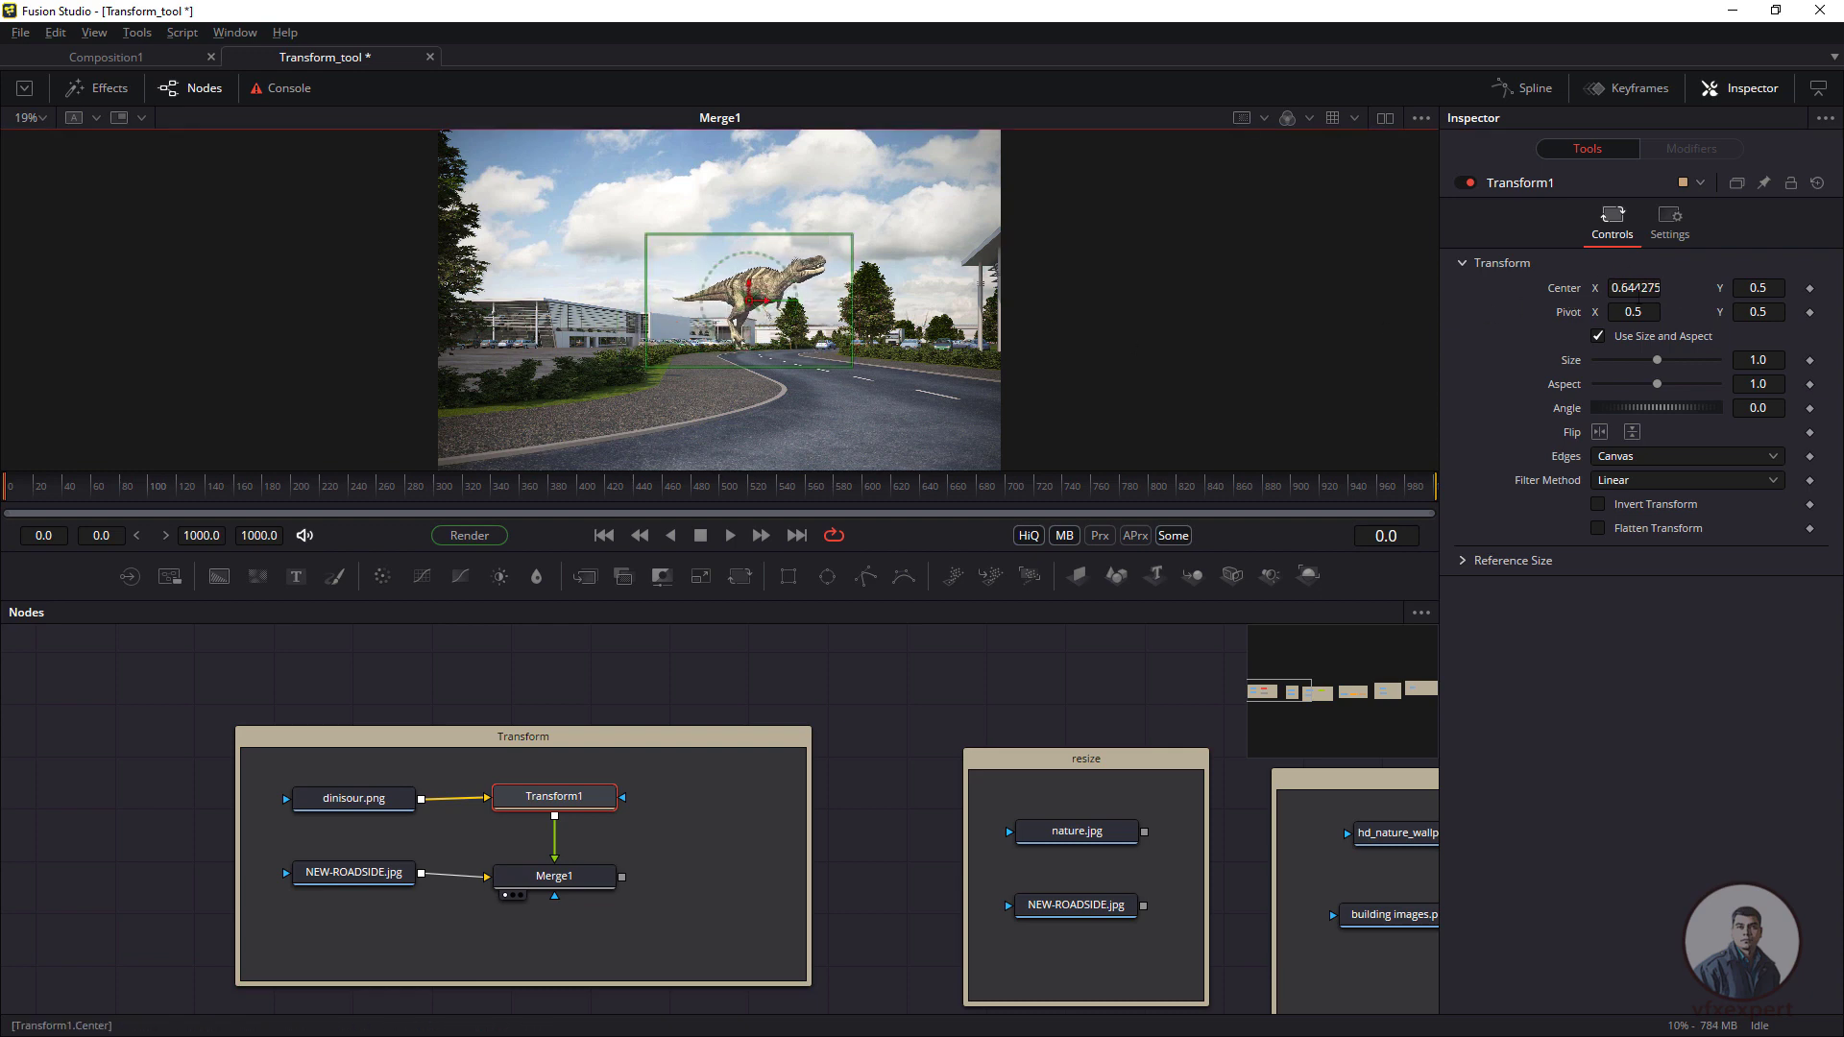
pyautogui.moveTo(1639, 293); pyautogui.dragTo(1733, 300)
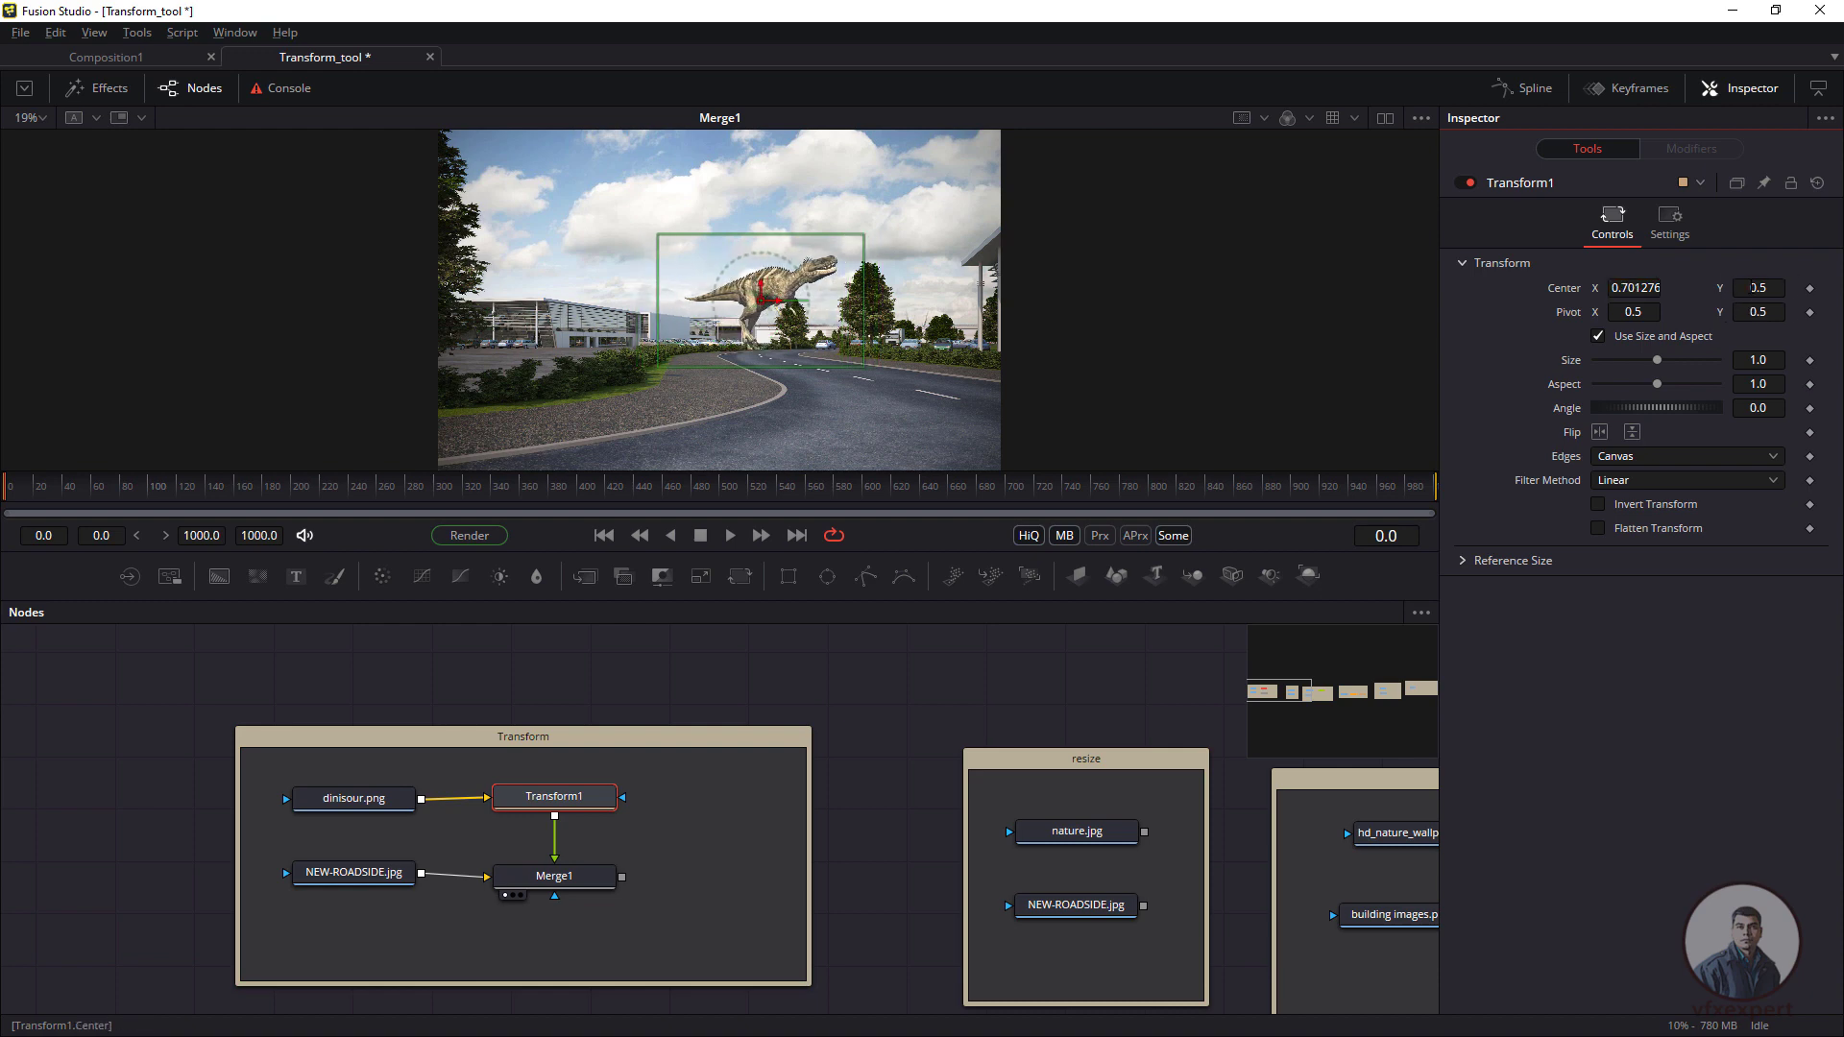
pyautogui.moveTo(1750, 288); pyautogui.dragTo(1594, 293)
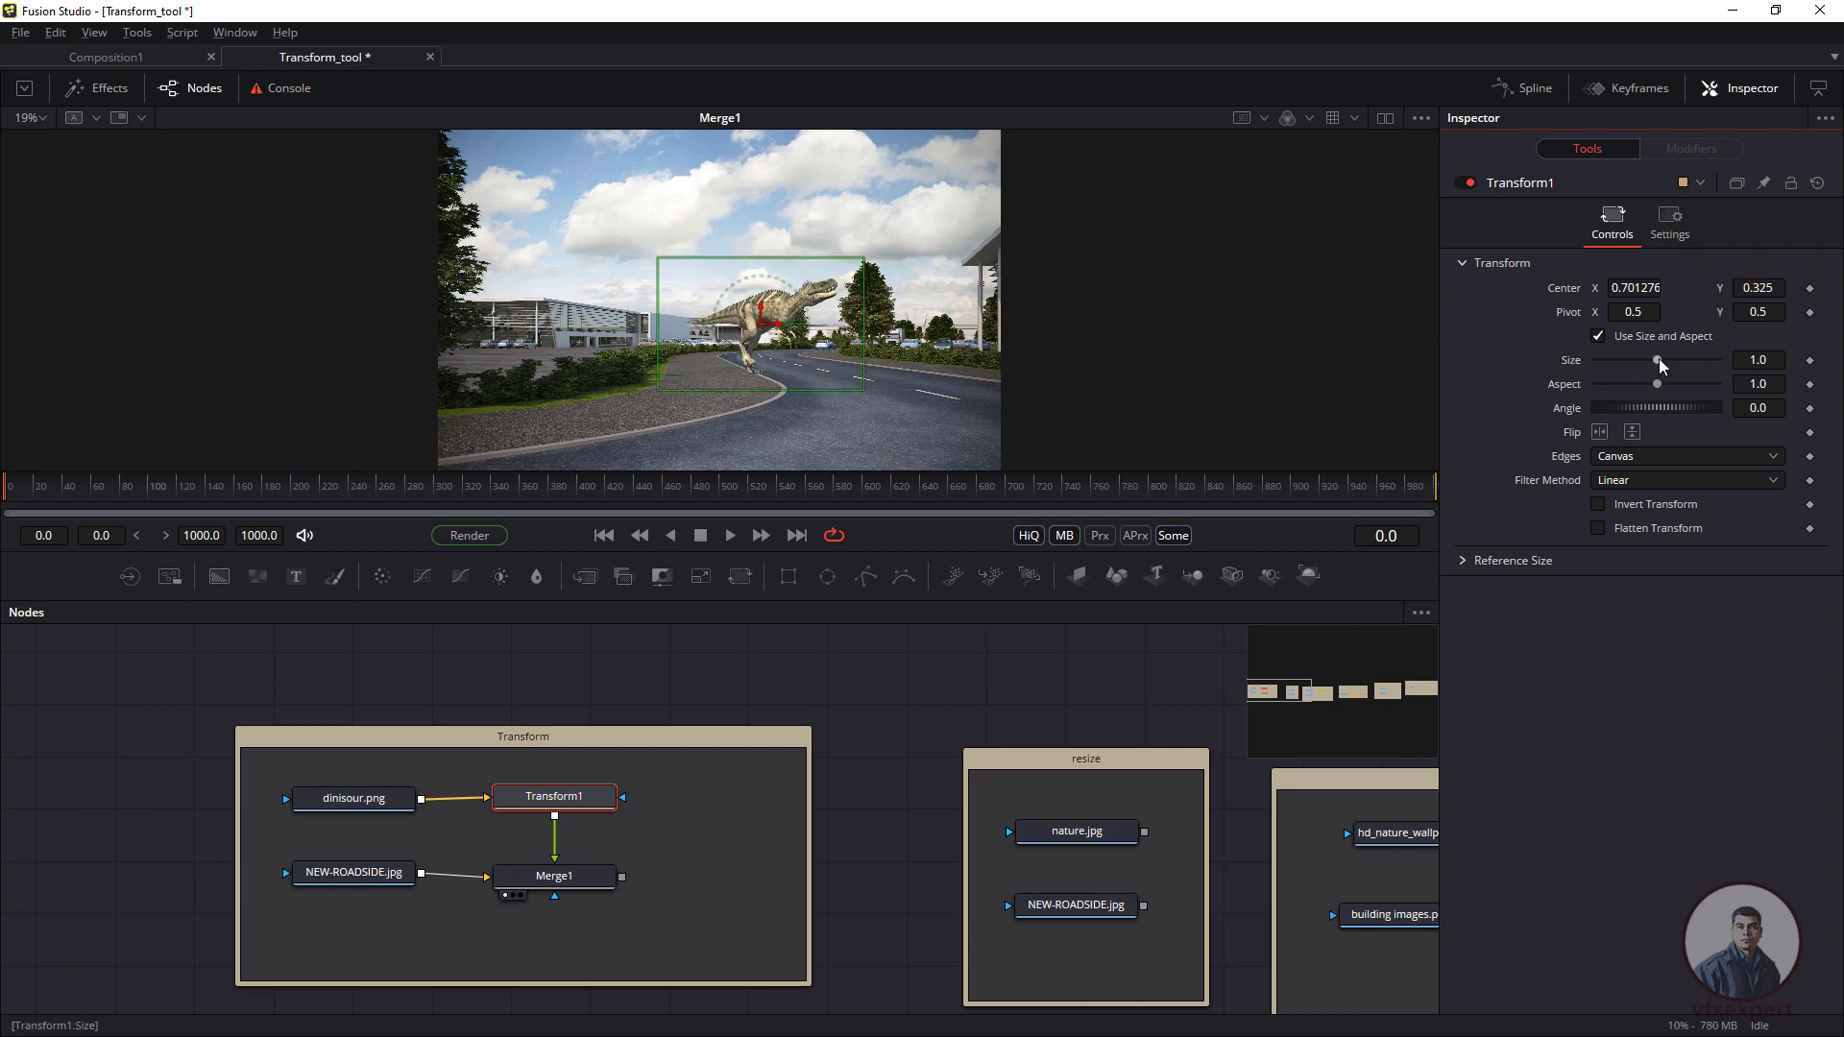
pyautogui.moveTo(1657, 359)
pyautogui.mouseDown()
pyautogui.moveTo(1704, 367)
pyautogui.moveTo(1664, 367)
pyautogui.mouseUp()
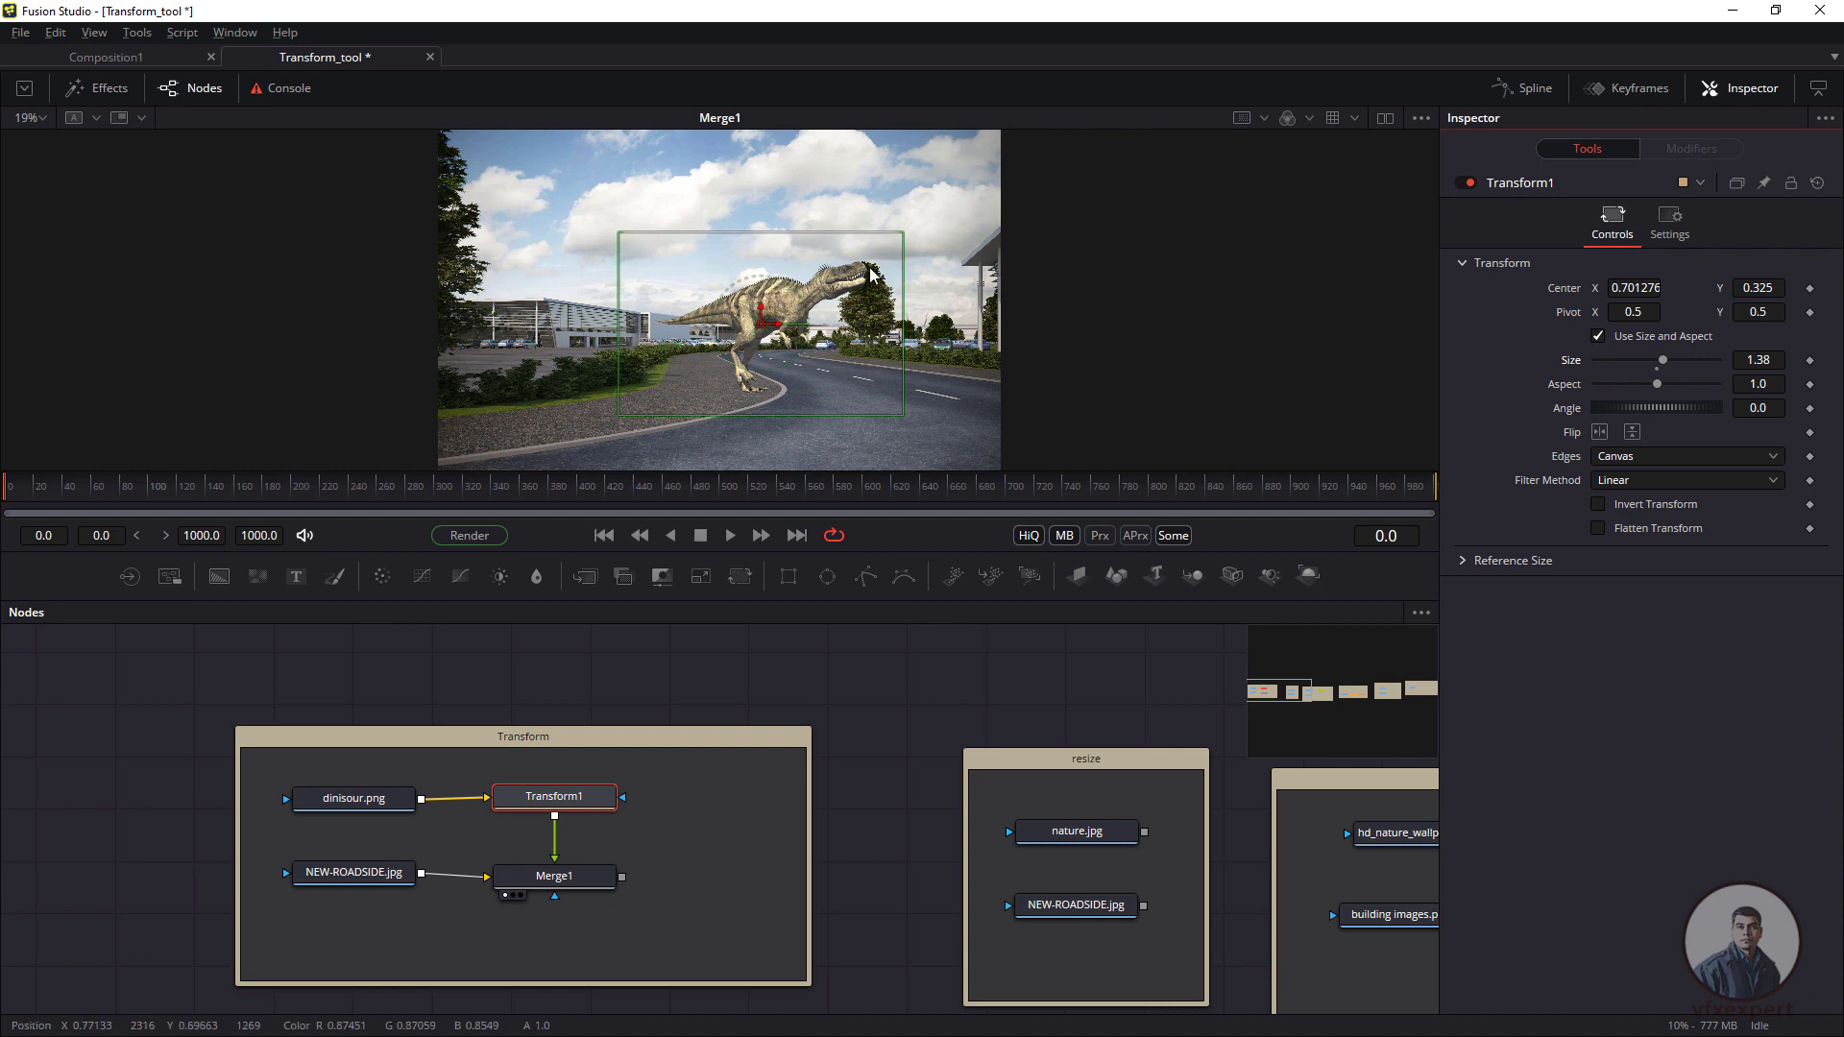
# - Try scaling the dinosaur separately in X and Y with Use Size and Aspect disabled, reset both sizes to 1.0, and re-enable the option
pyautogui.click(1599, 337)
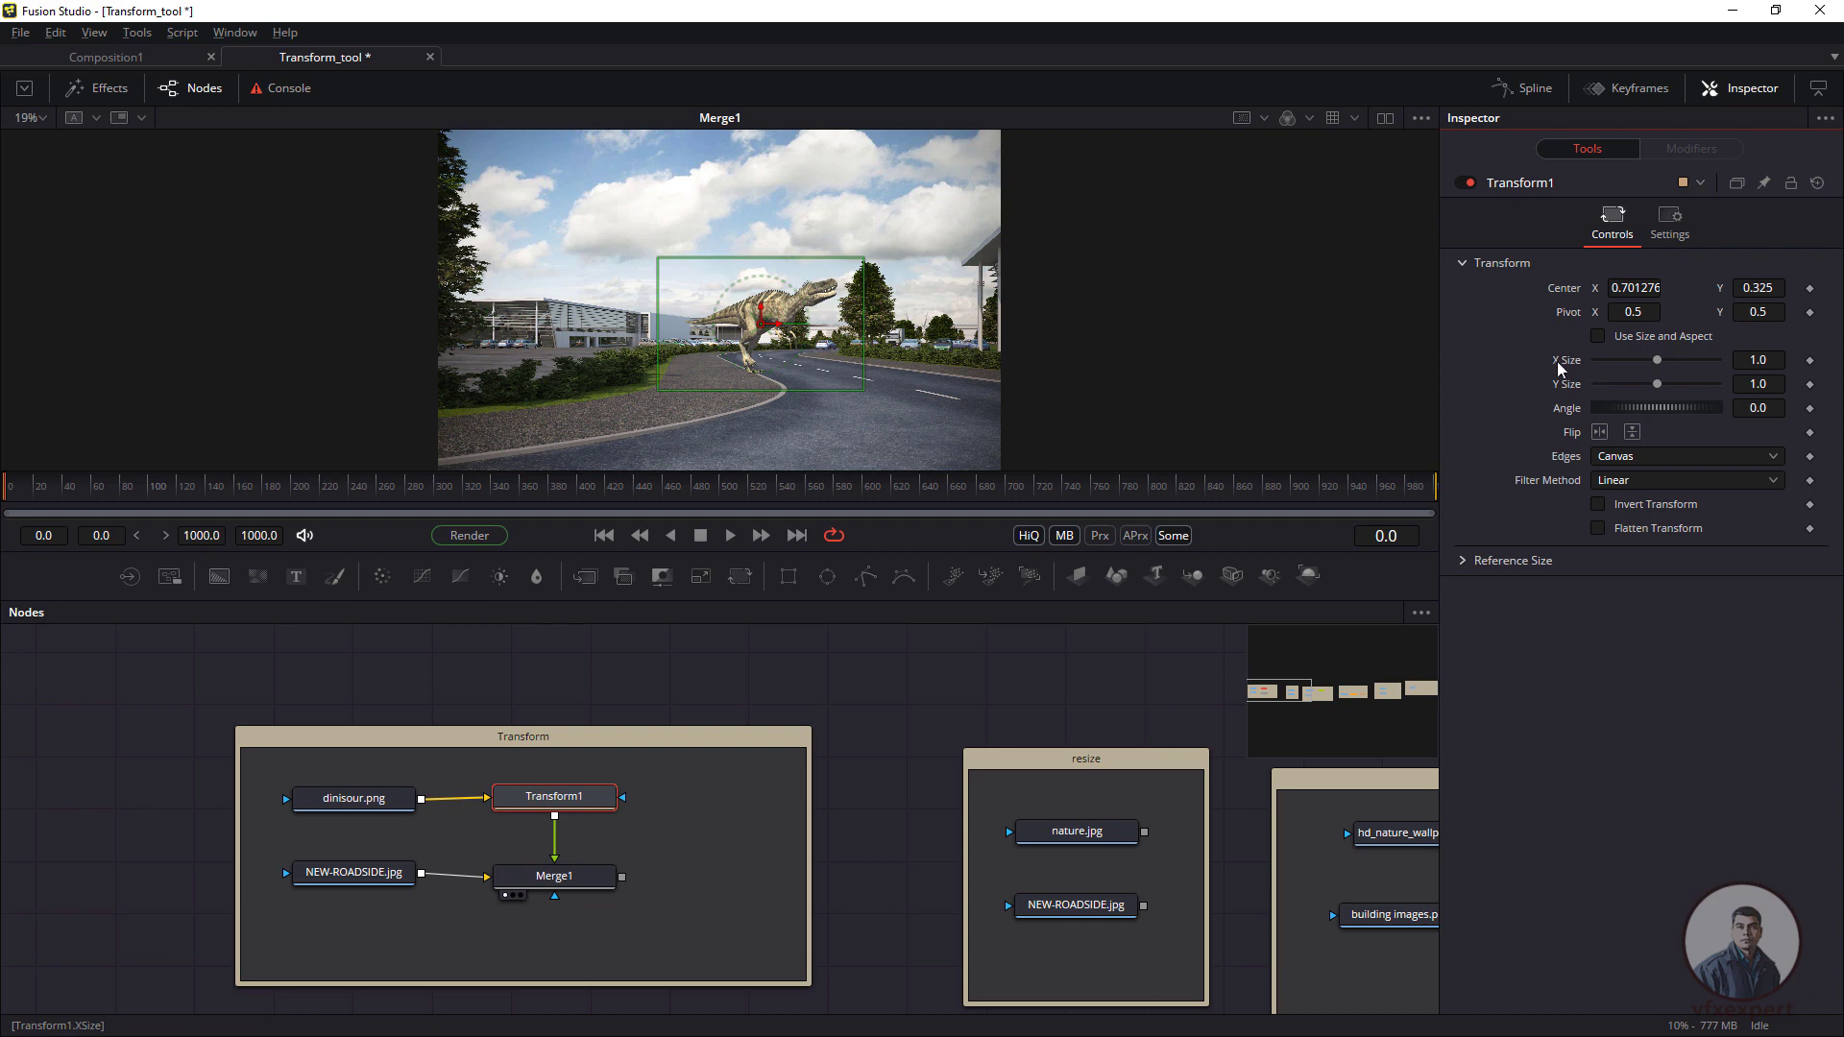
pyautogui.moveTo(1658, 359); pyautogui.dragTo(1654, 388)
pyautogui.doubleClick(1657, 369)
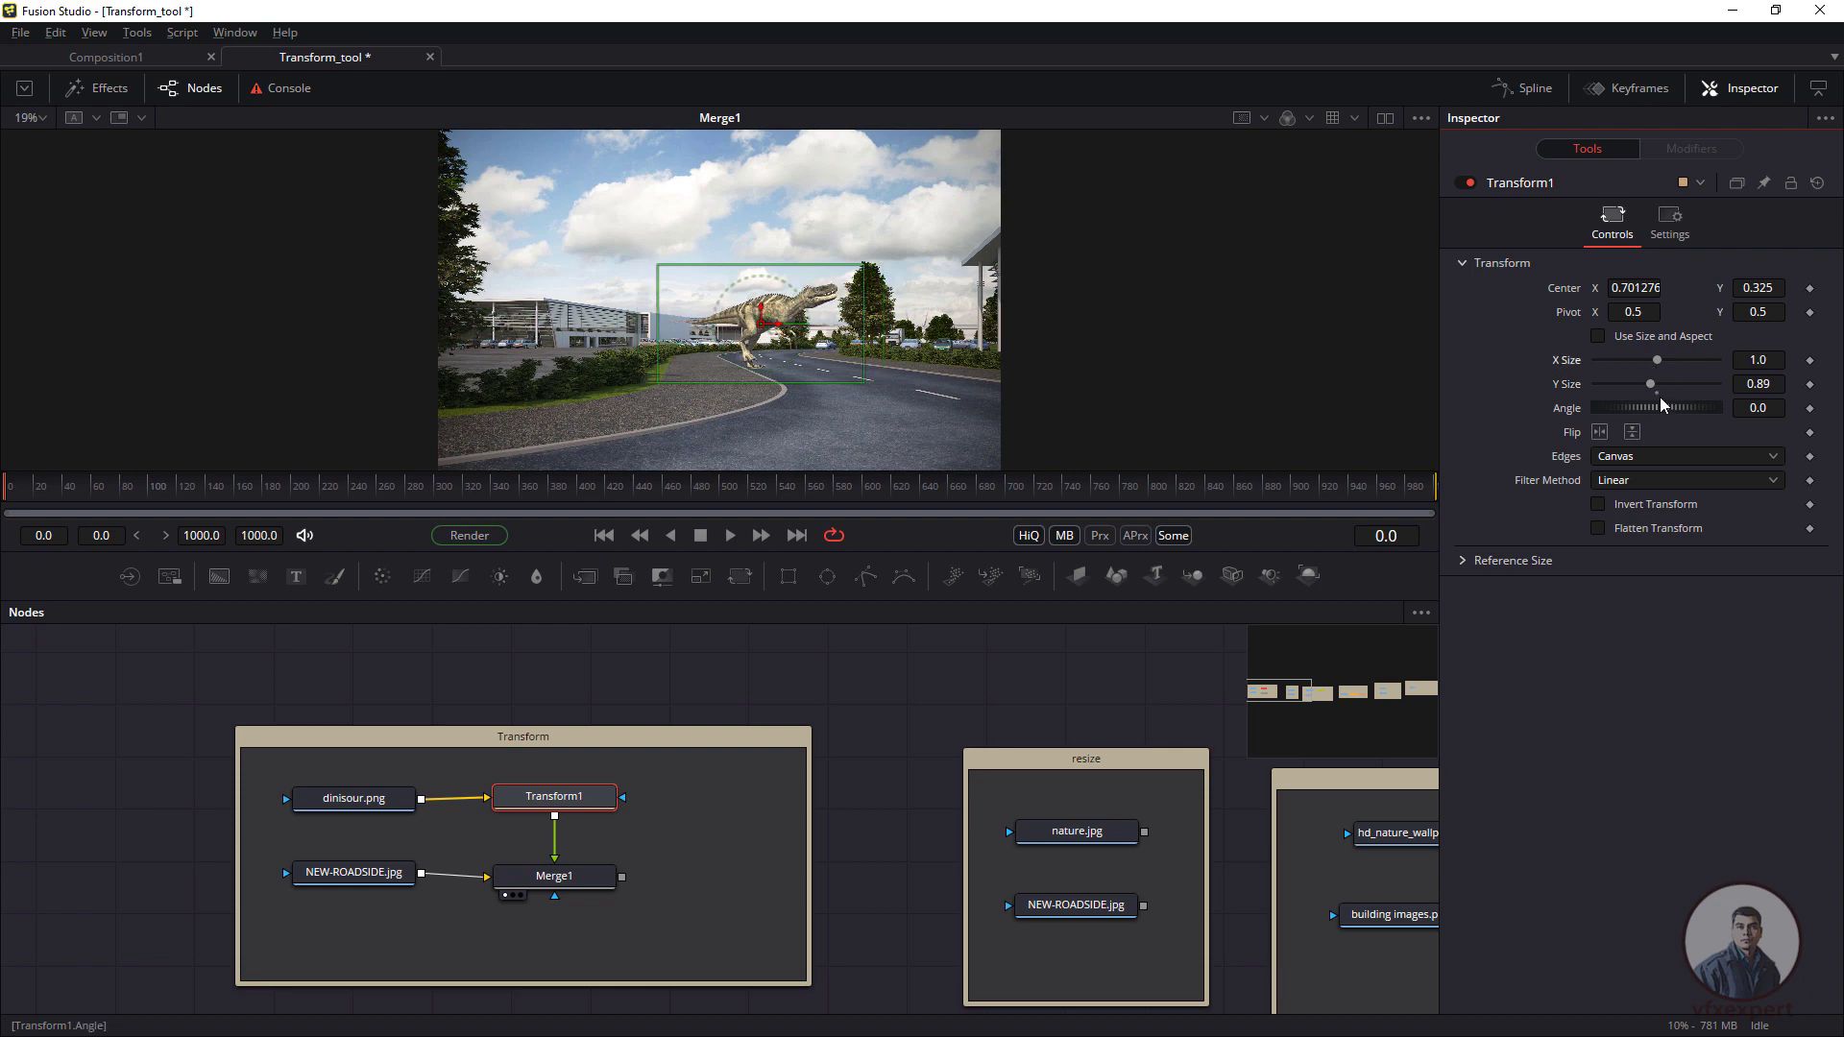
pyautogui.doubleClick(1658, 392)
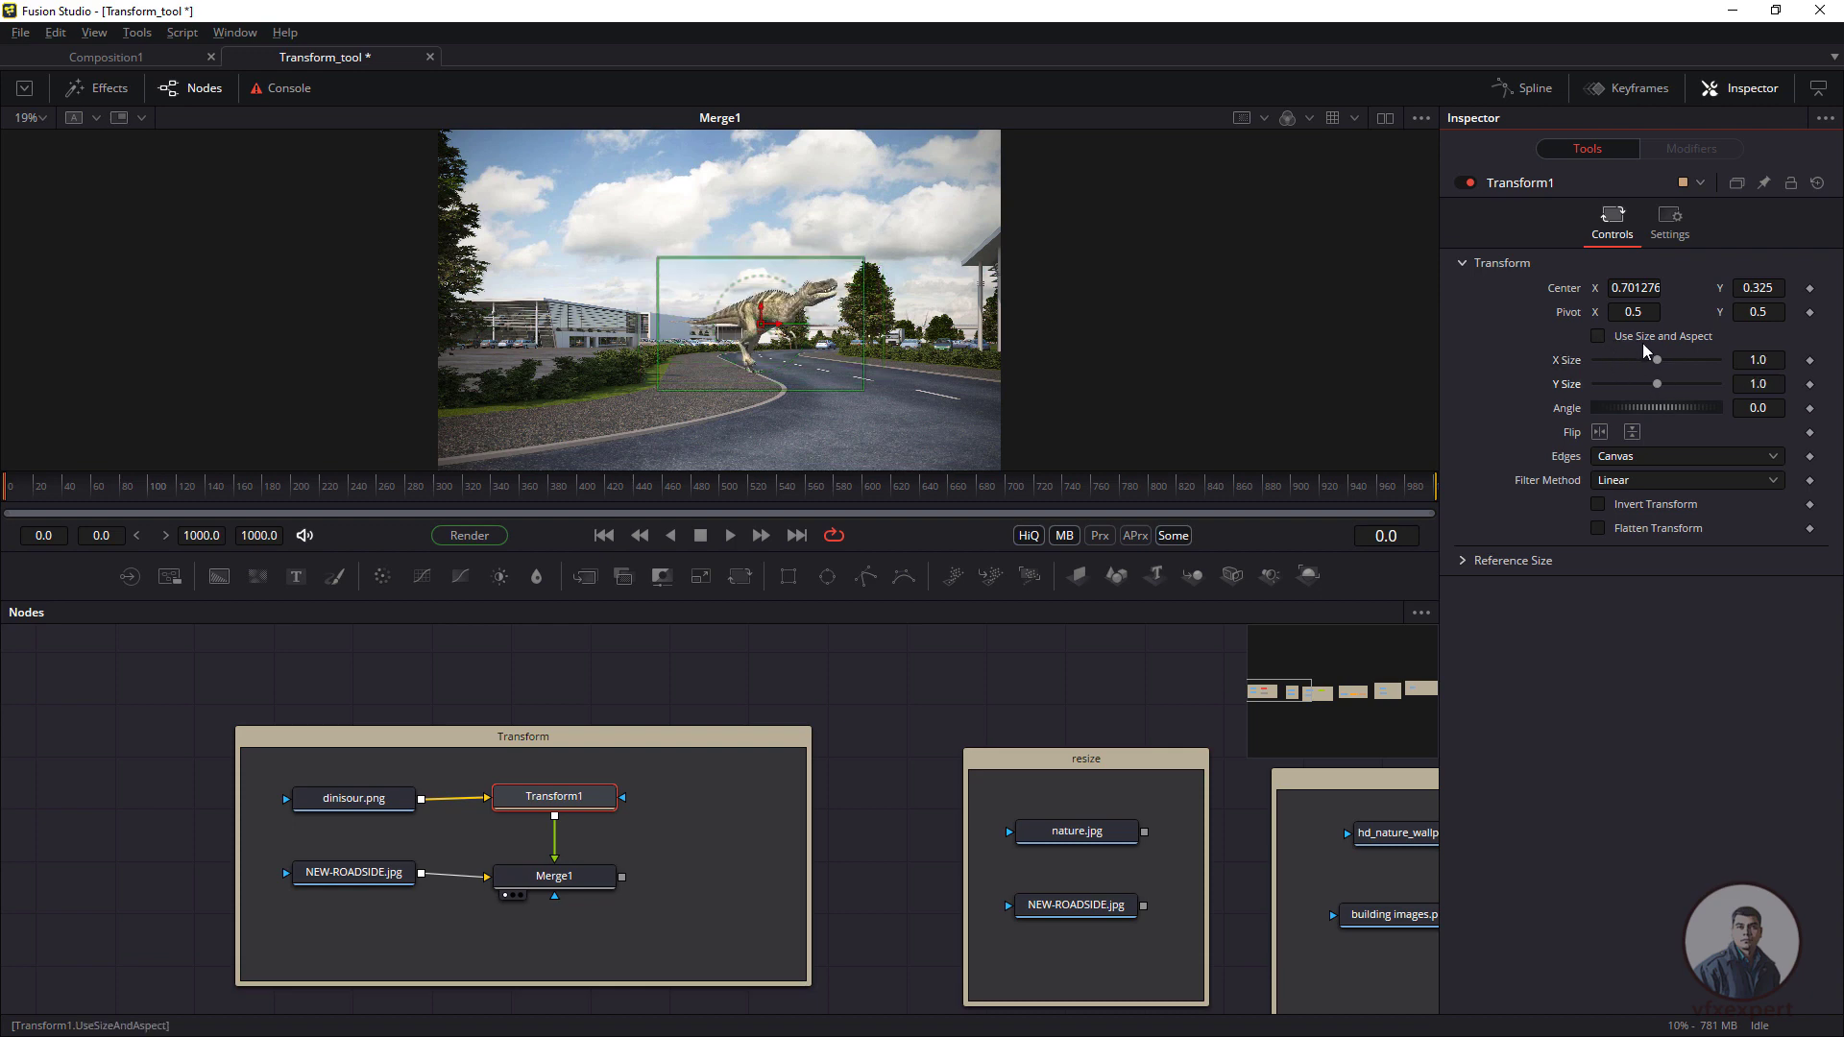
pyautogui.click(1600, 334)
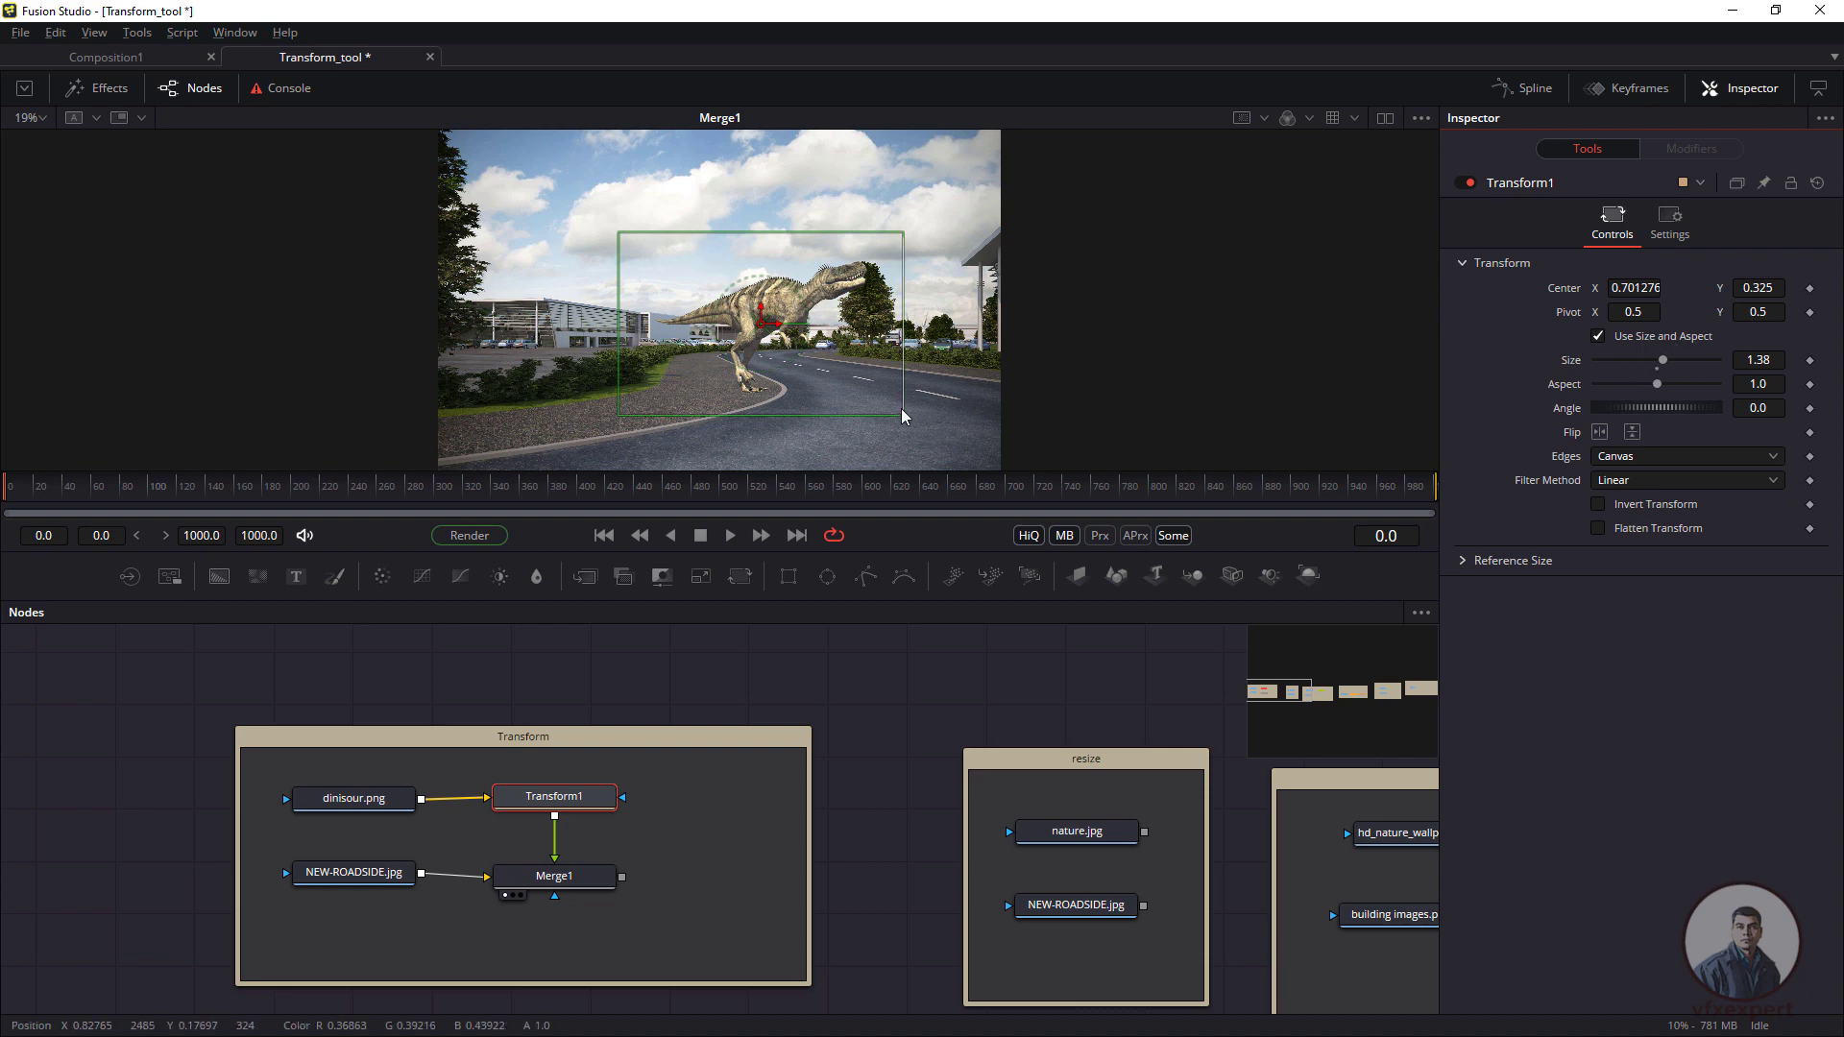
# - Enlarge the dinosaur to a size of about 1.51 and set its aspect to 1
pyautogui.moveTo(908, 422); pyautogui.dragTo(892, 421)
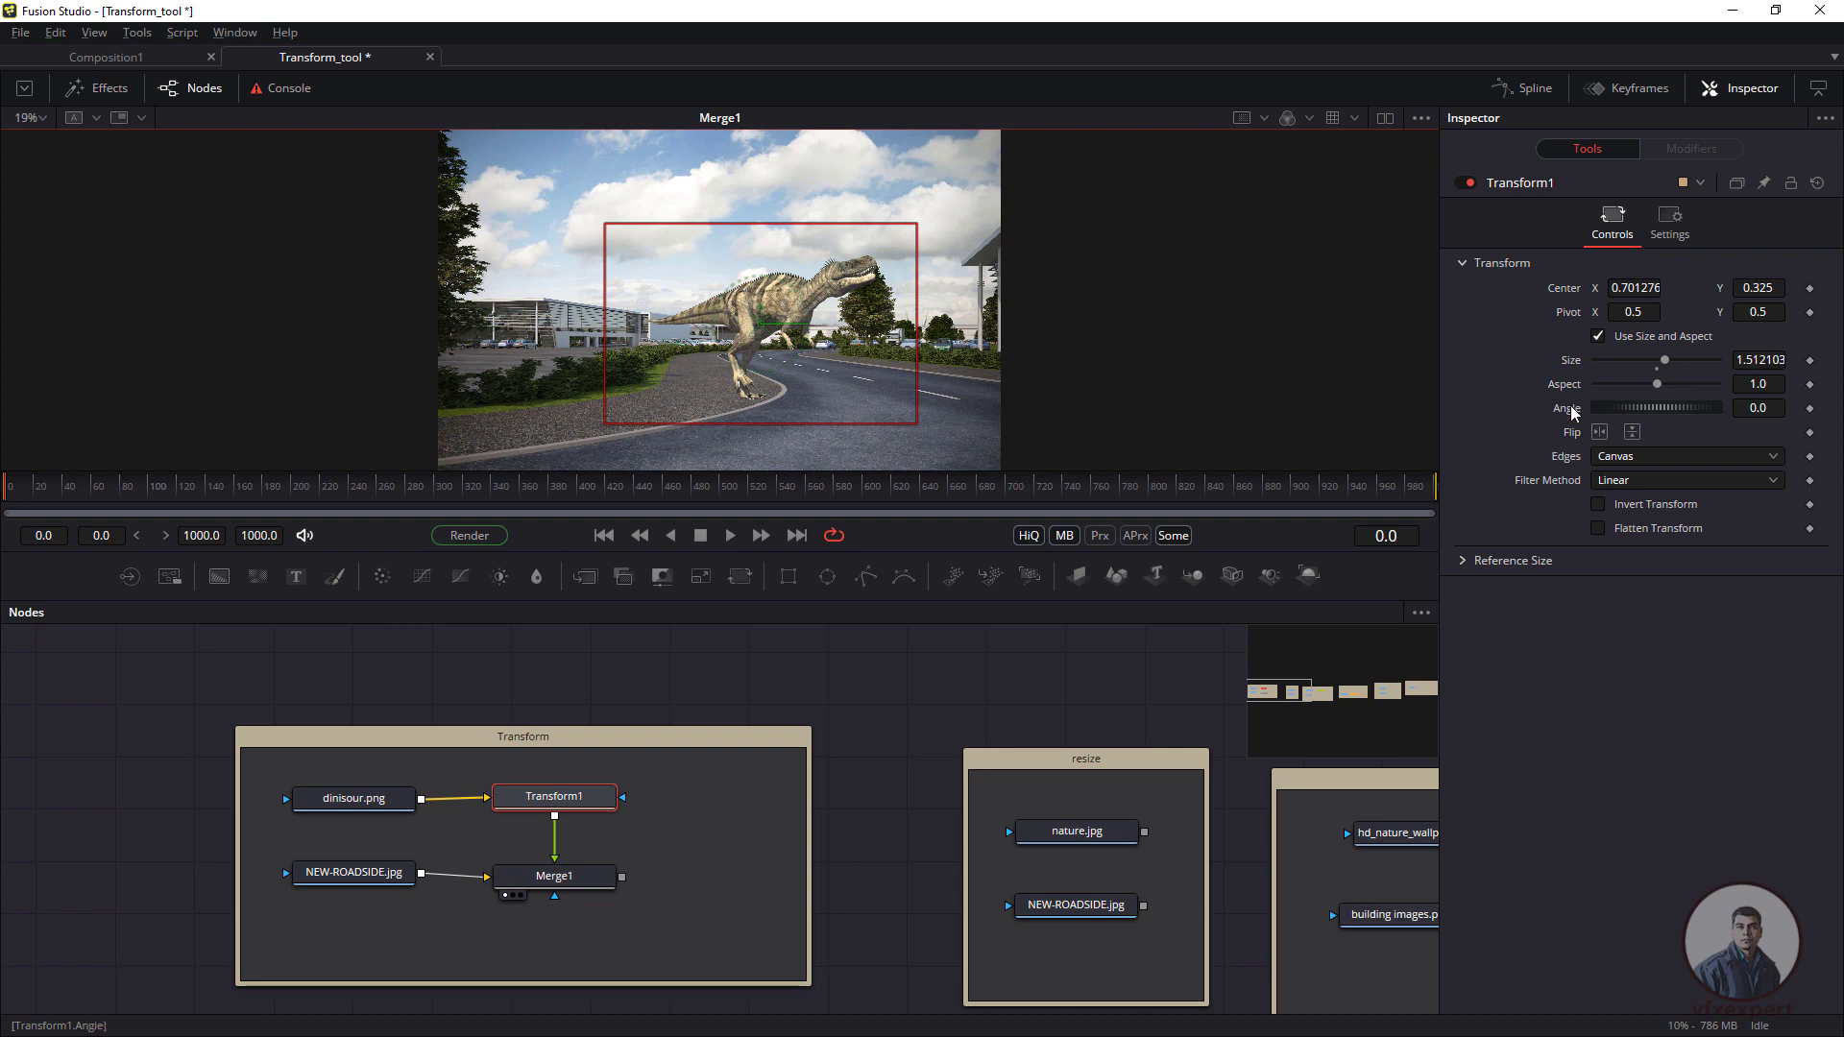
pyautogui.moveTo(1657, 383)
pyautogui.mouseDown()
pyautogui.moveTo(1637, 394)
pyautogui.moveTo(1680, 392)
pyautogui.moveTo(1657, 396)
pyautogui.mouseUp()
pyautogui.doubleClick(1756, 385)
pyautogui.write('1')
pyautogui.press('Return')
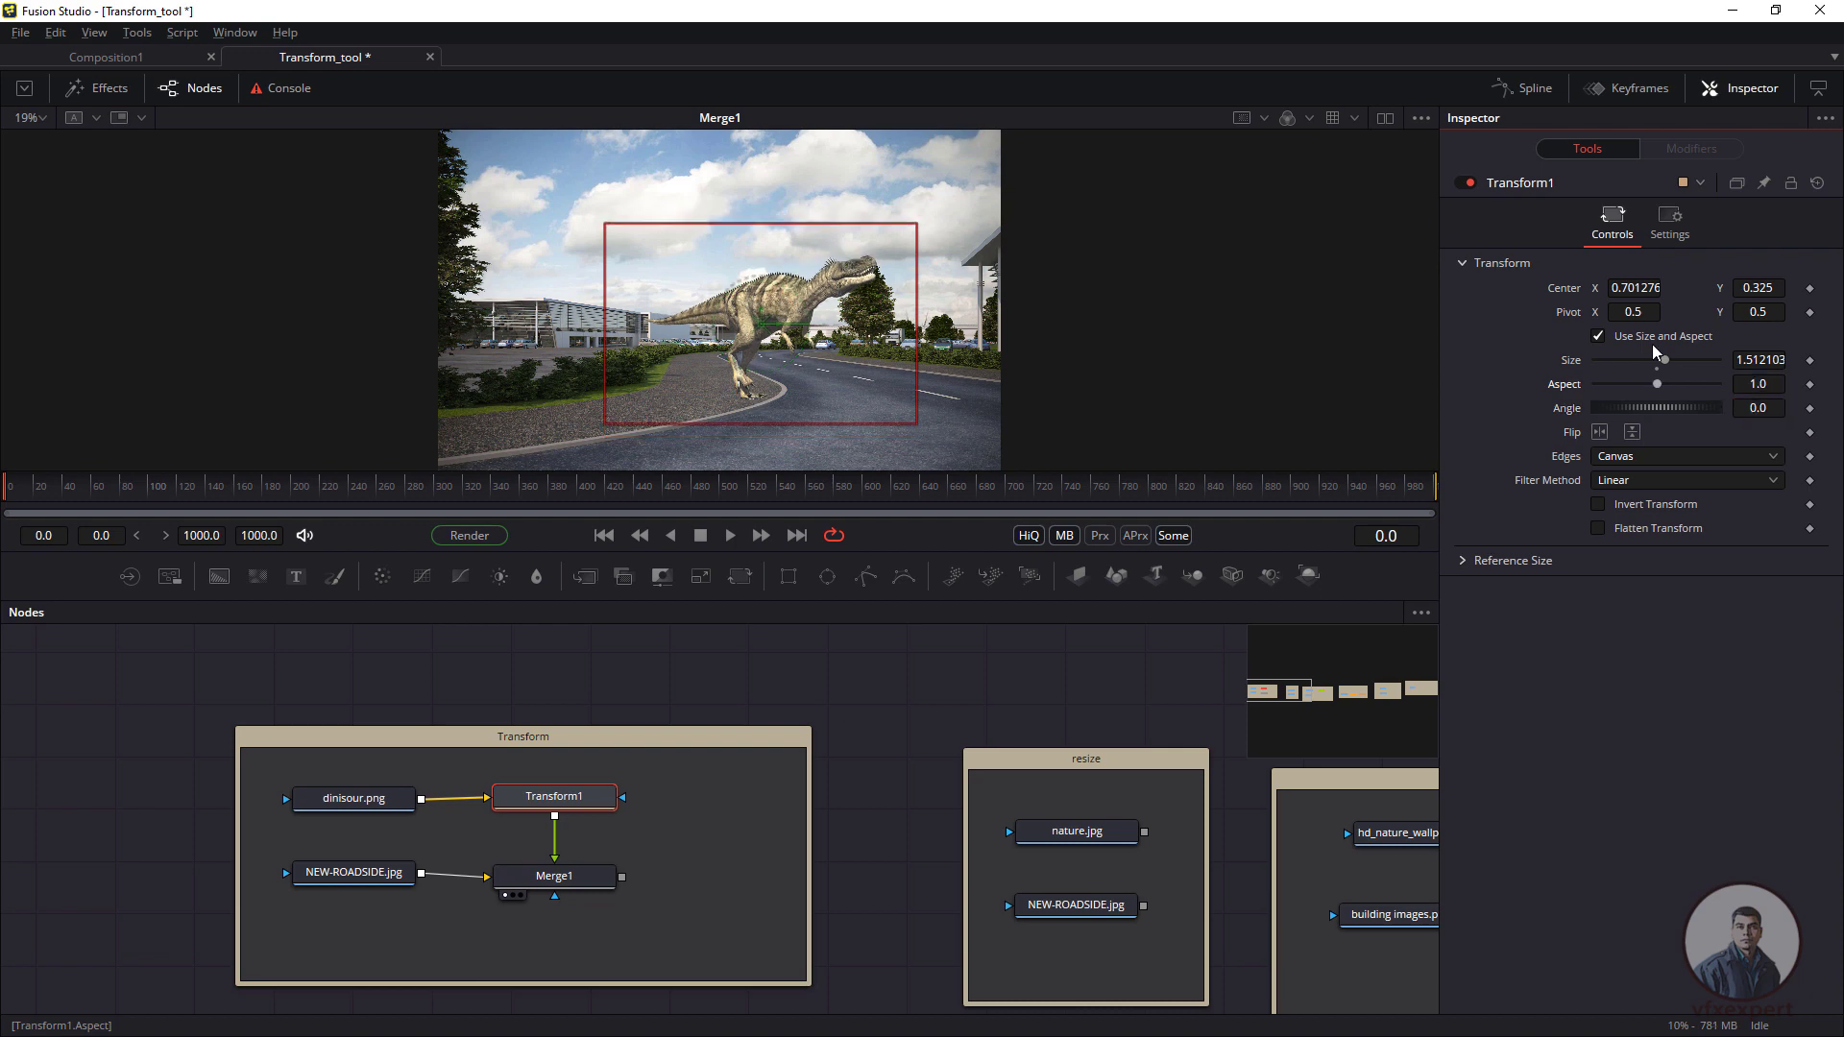
# - Try rotating the dinosaur to 2.6 degrees and flipping it horizontally and vertically, and revert both flips and the angle
pyautogui.moveTo(1639, 412); pyautogui.dragTo(1638, 417)
pyautogui.click(1600, 432)
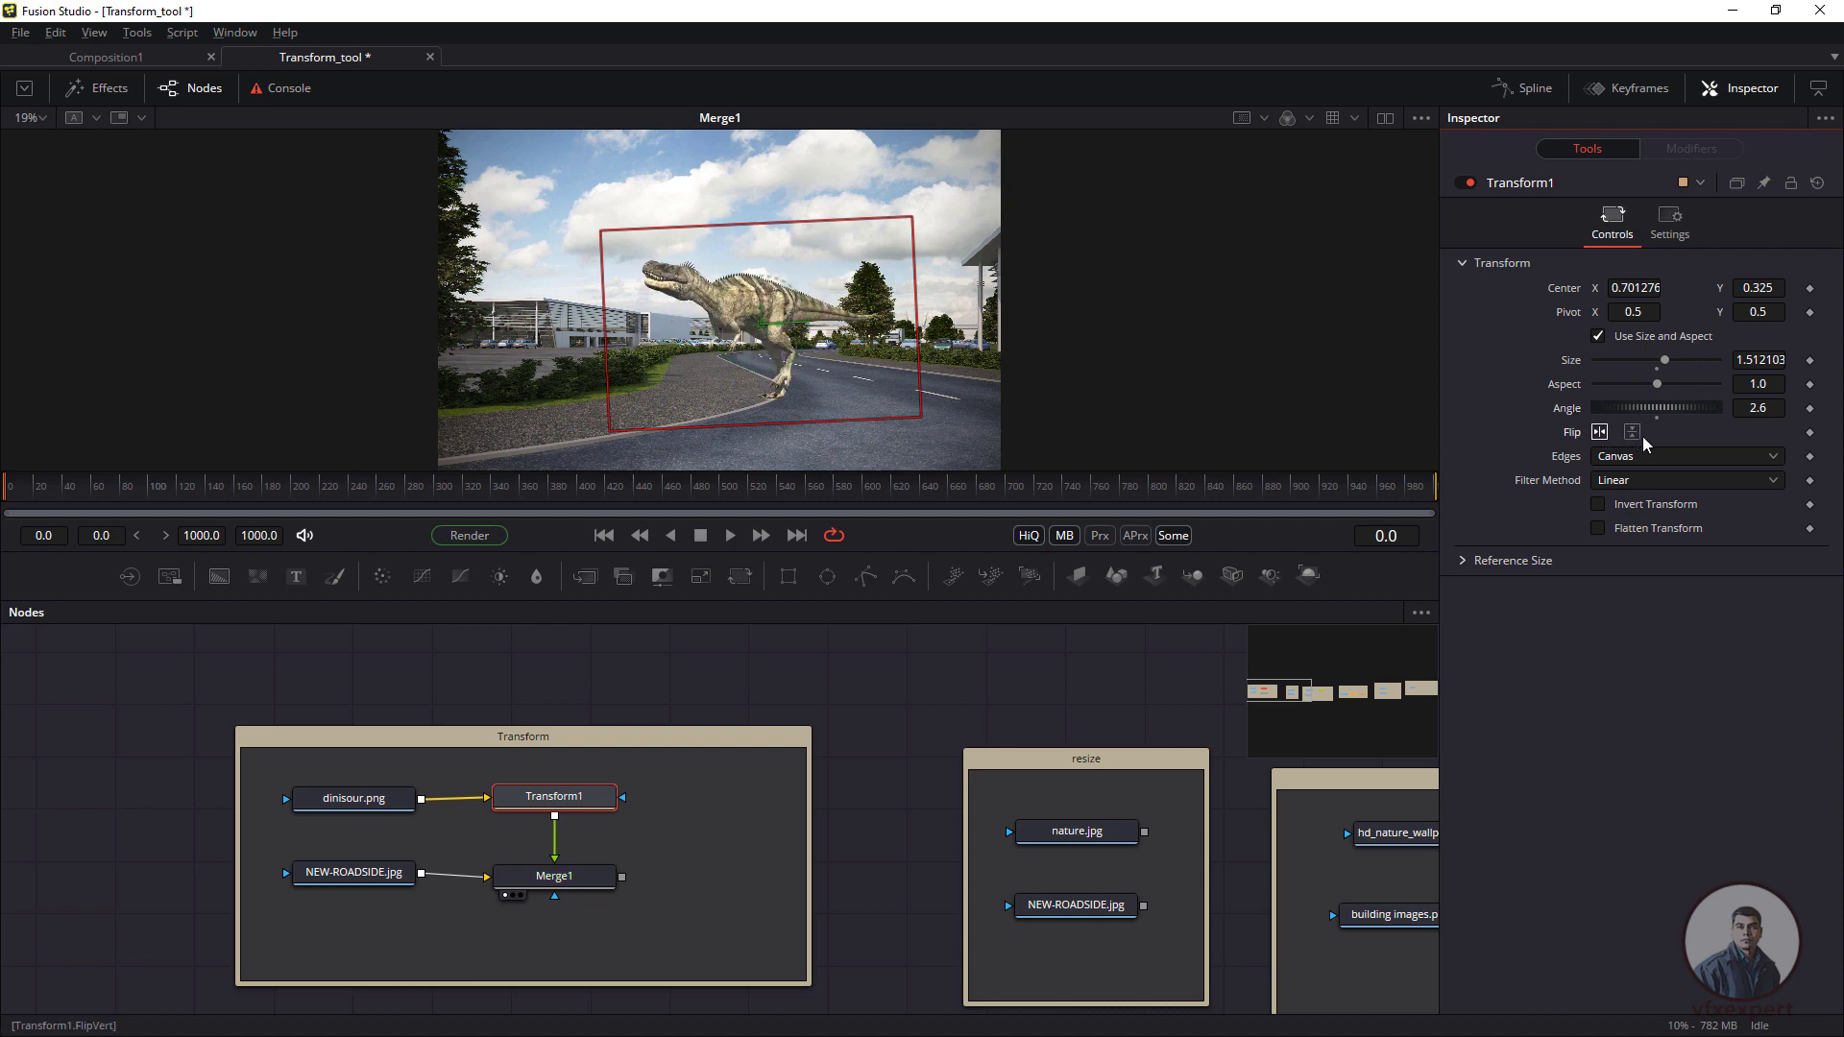
pyautogui.click(1638, 437)
pyautogui.click(1633, 433)
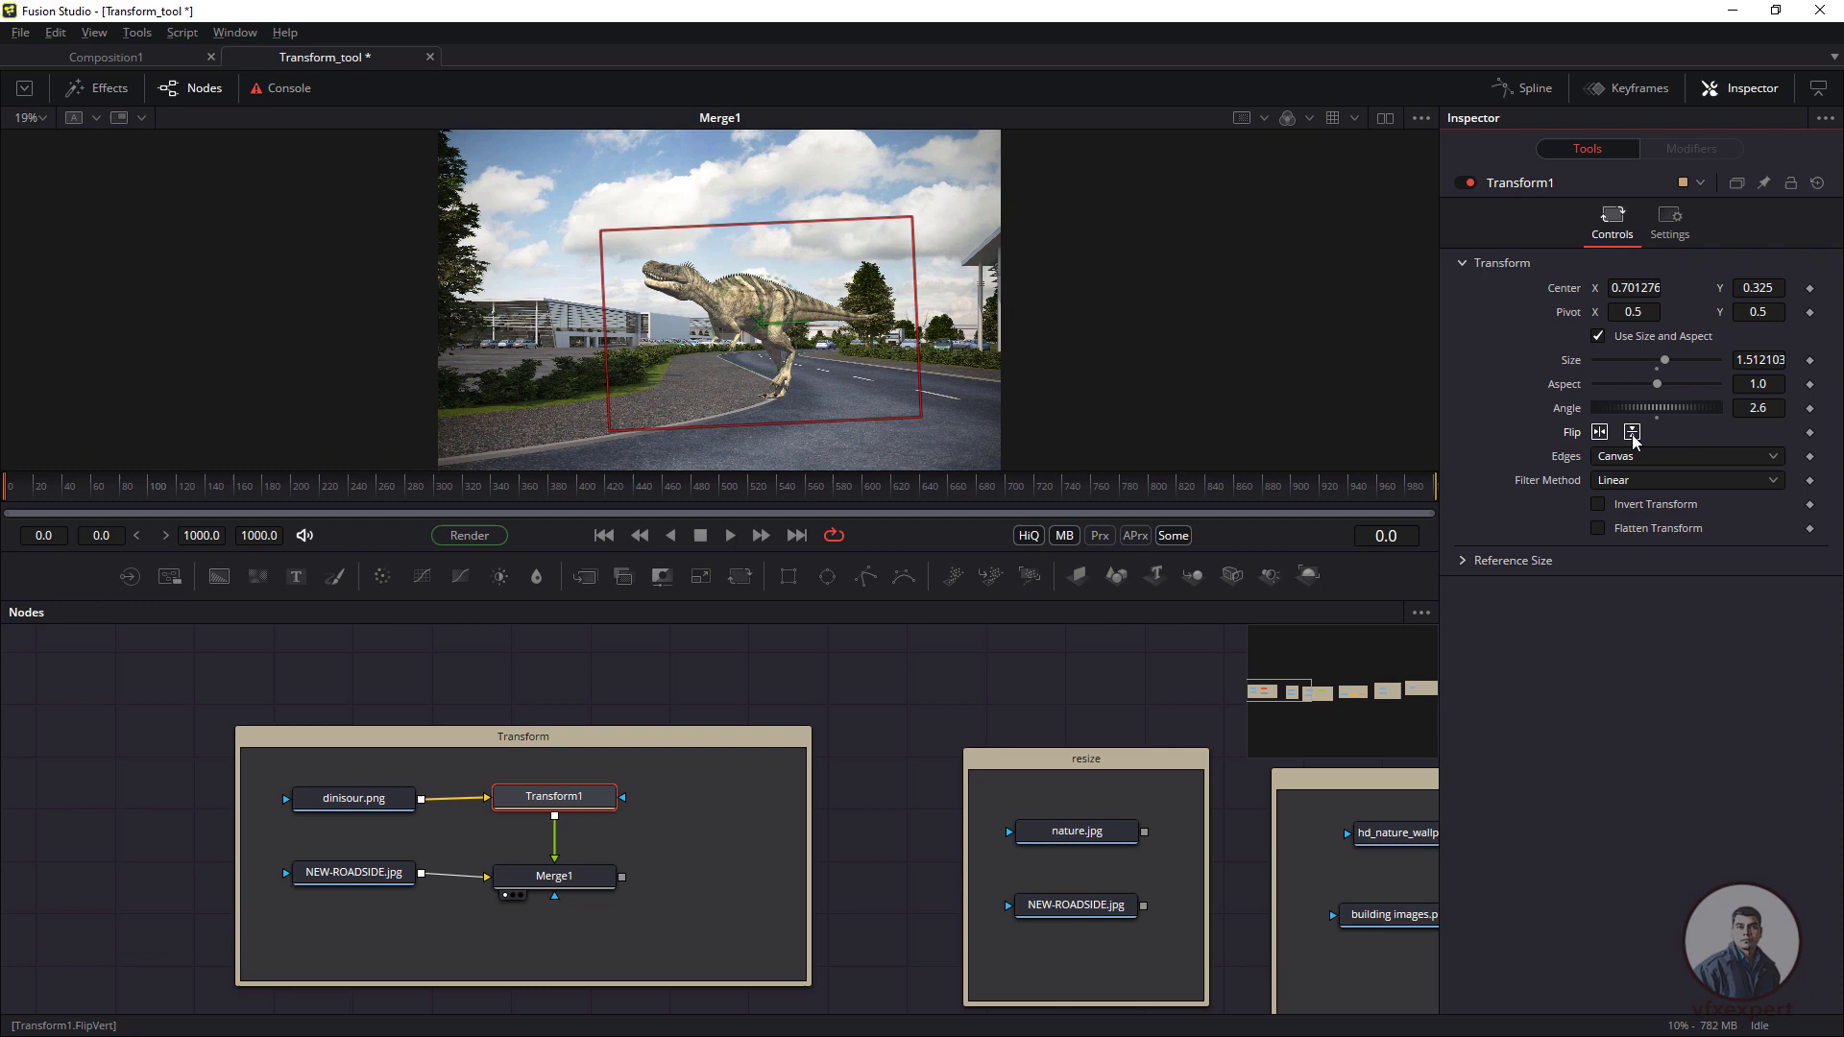
pyautogui.click(1599, 433)
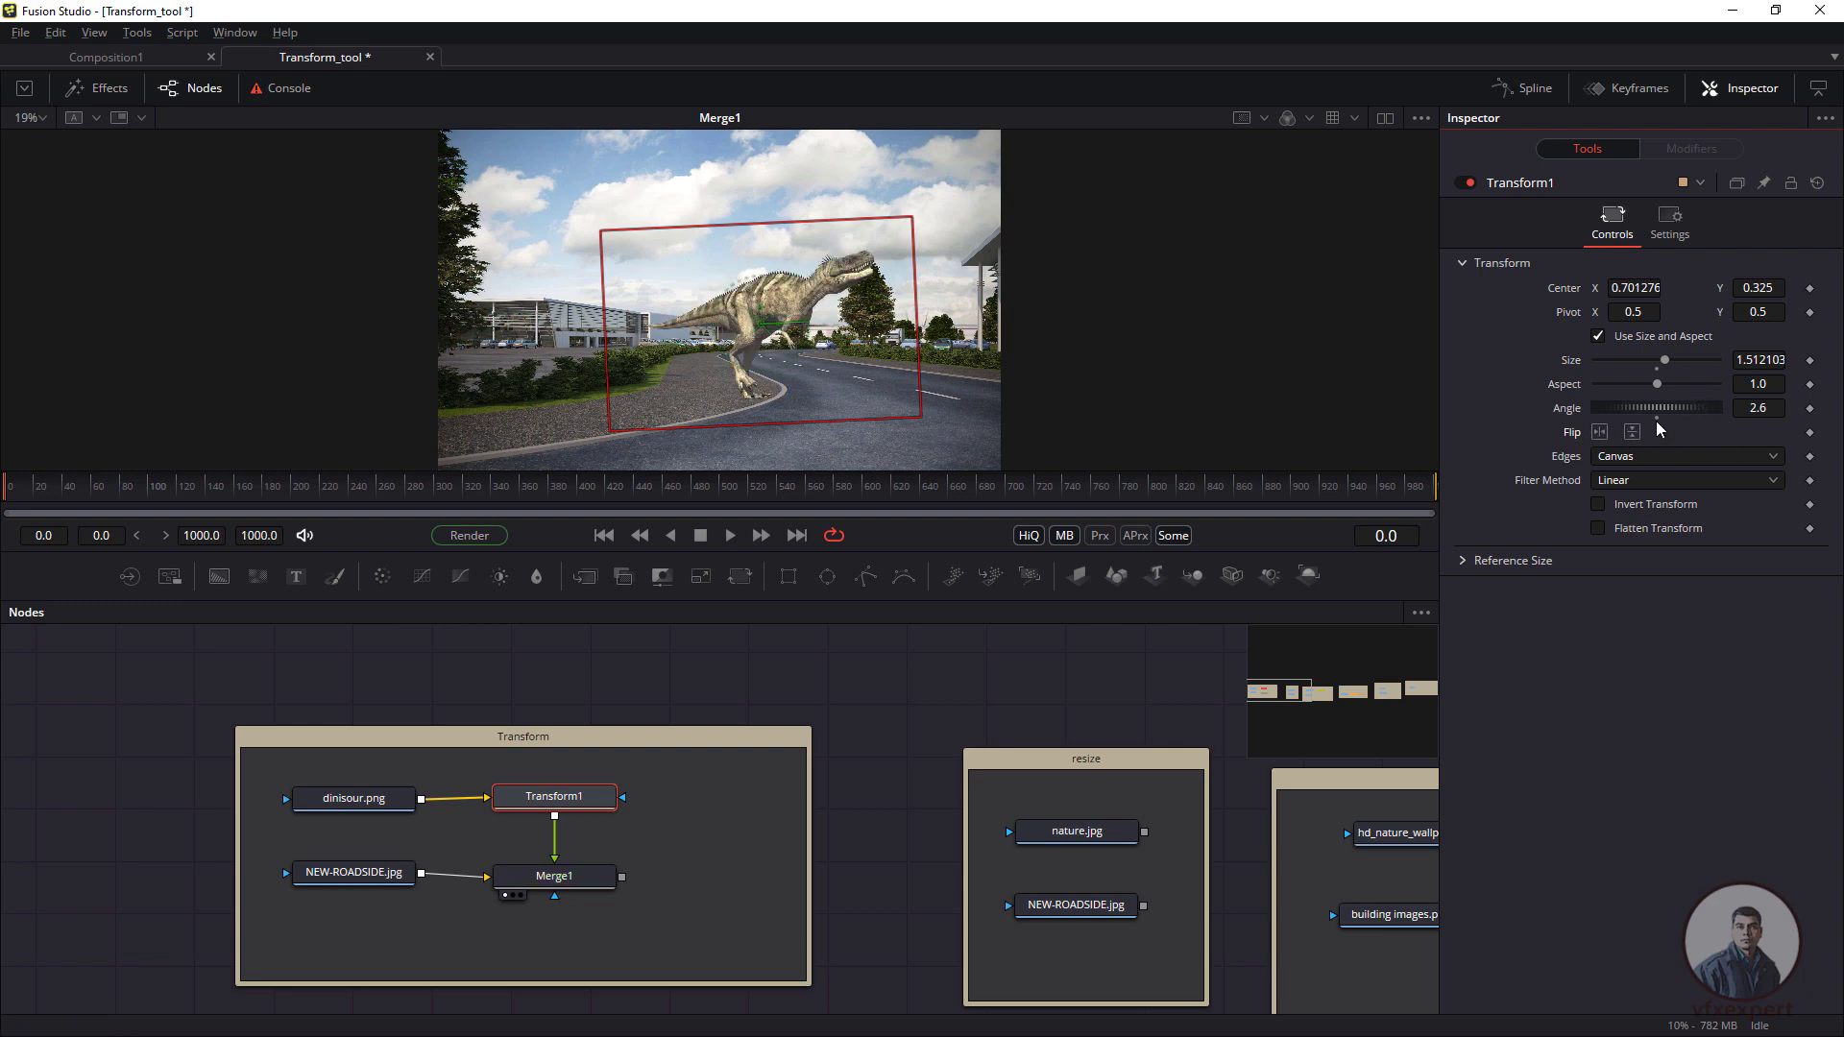
pyautogui.doubleClick(1659, 413)
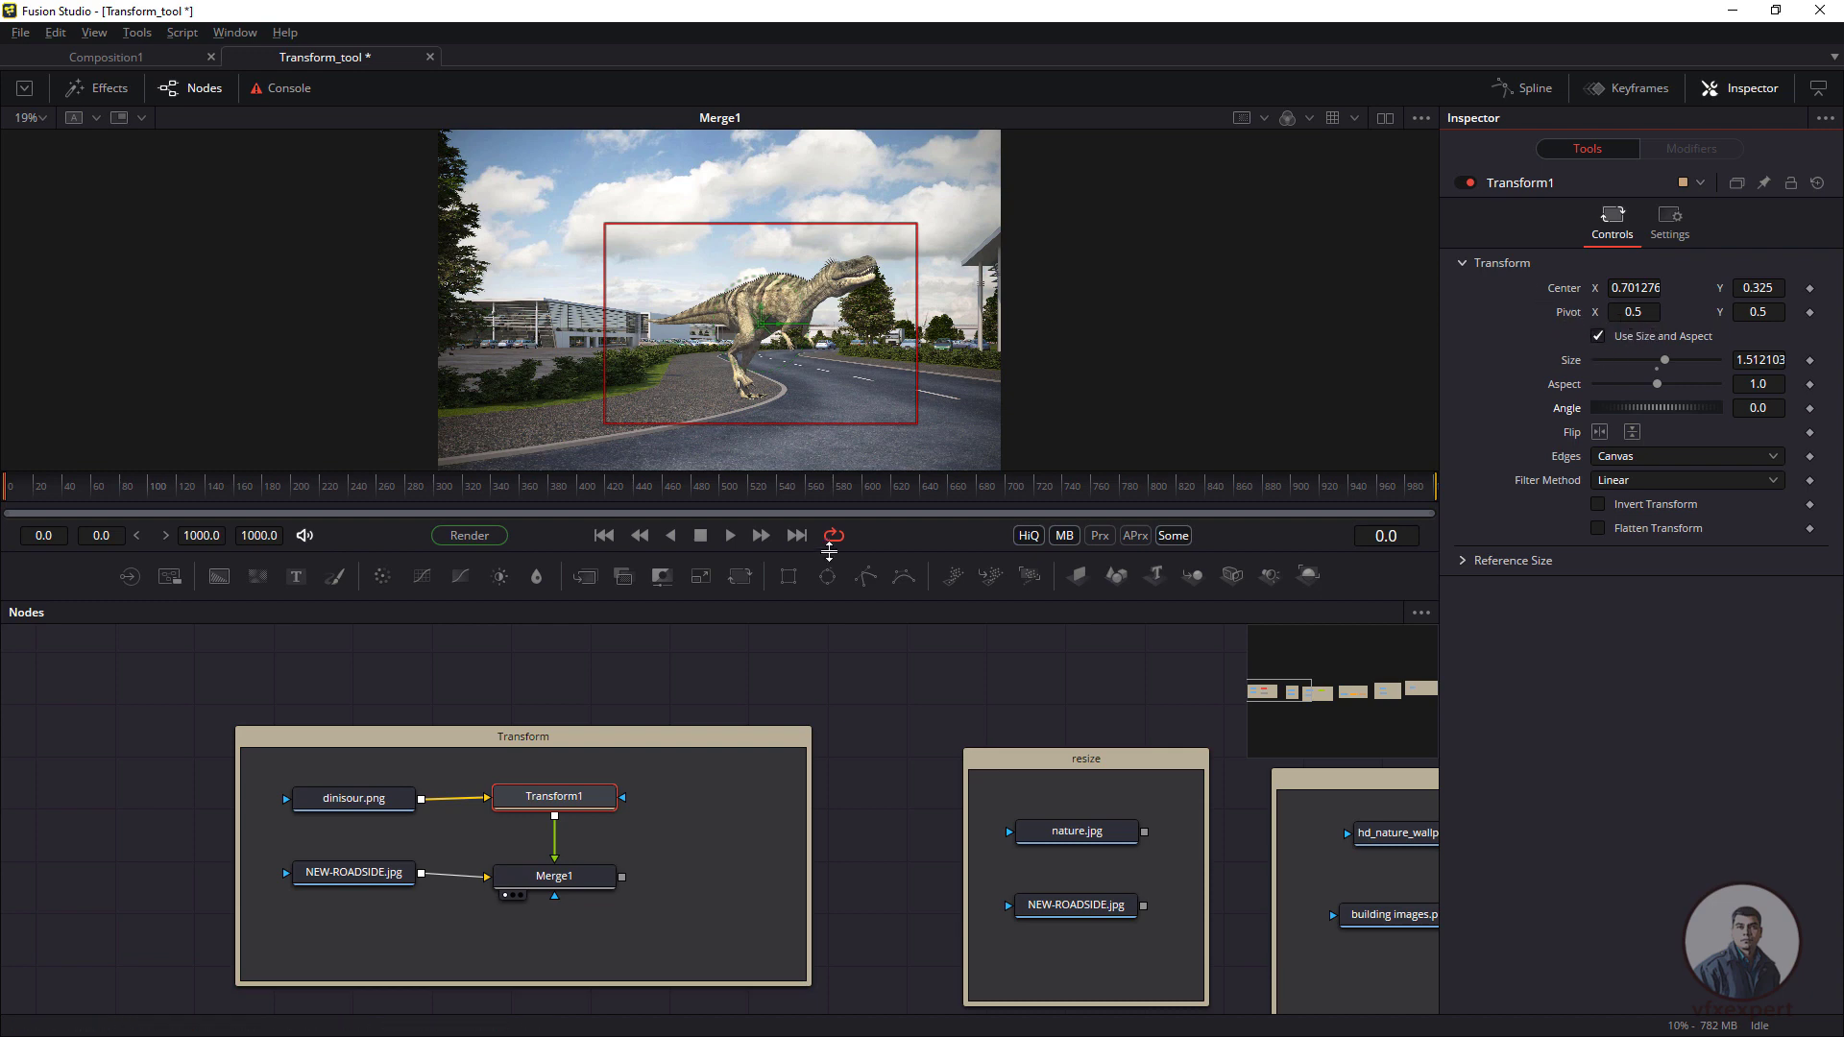
# - Enlarge the viewer area above the node graph and rotate the dinosaur to an angle of 7.8
pyautogui.moveTo(844, 596); pyautogui.dragTo(843, 672)
pyautogui.scroll(6, 749, 338)
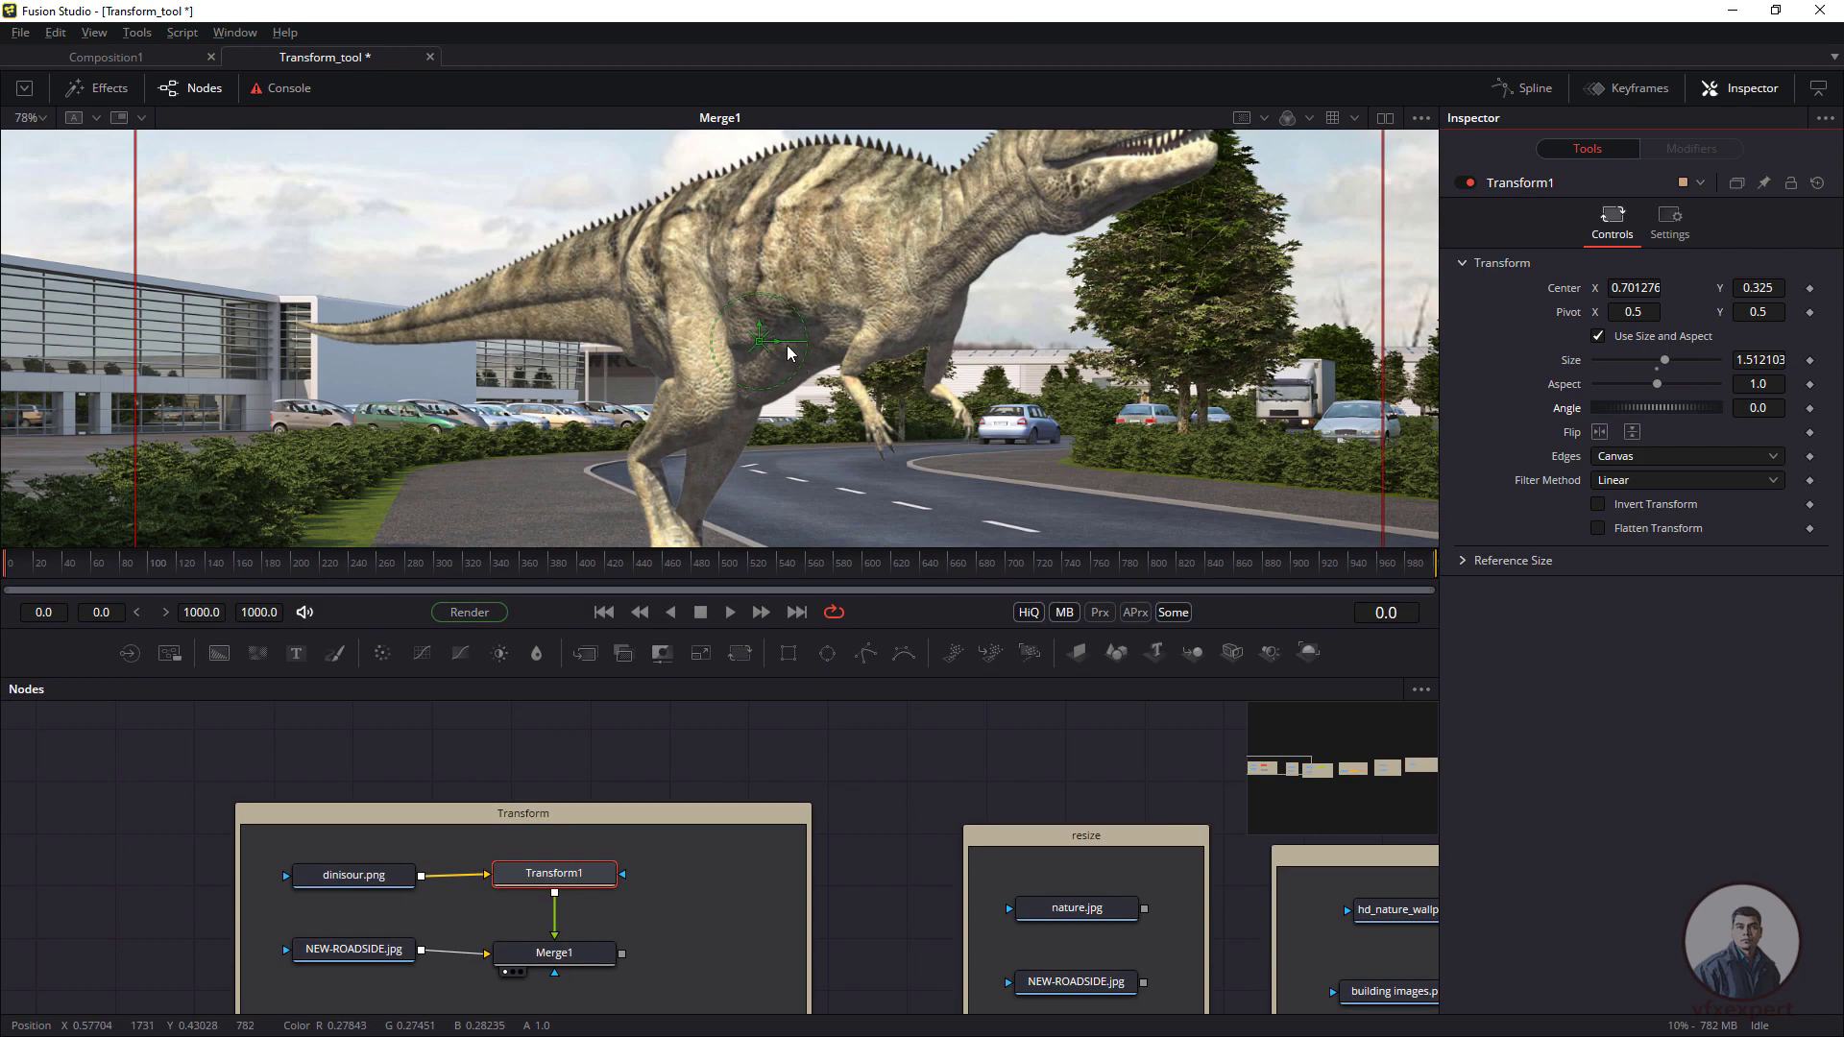
pyautogui.scroll(-3, 787, 352)
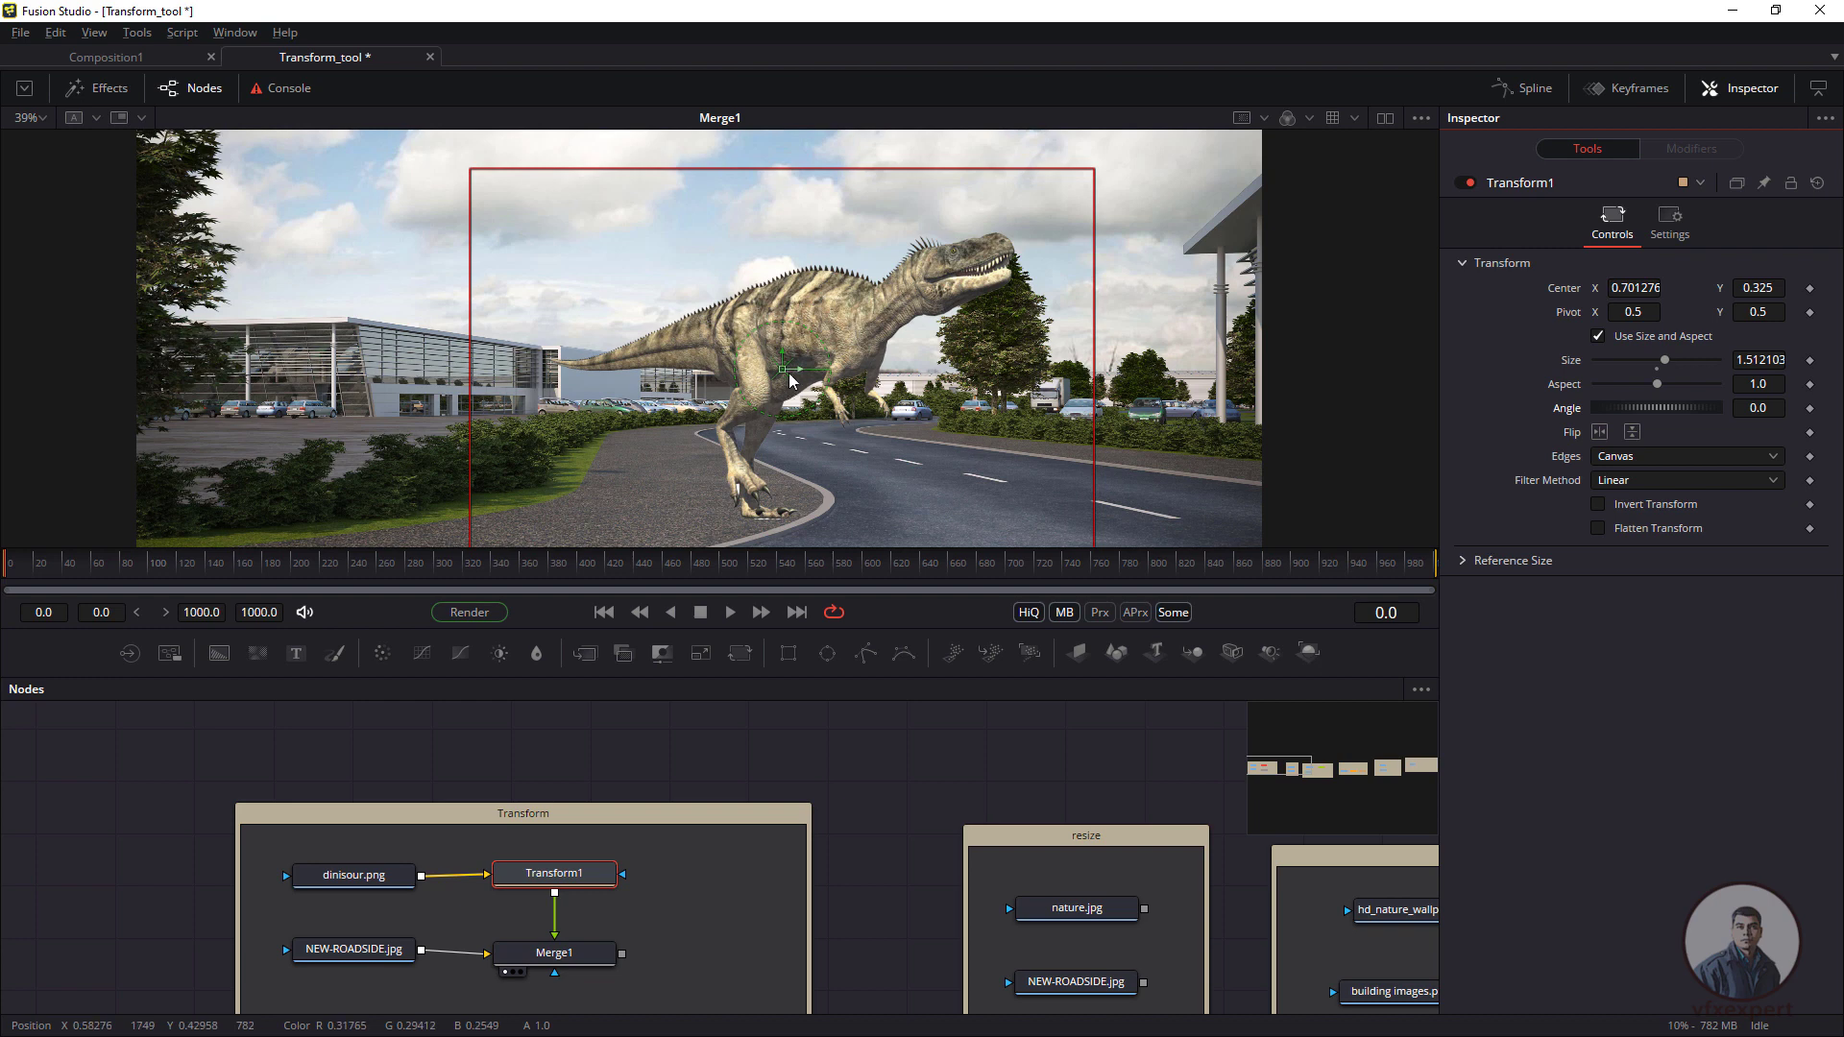
pyautogui.scroll(2, 778, 386)
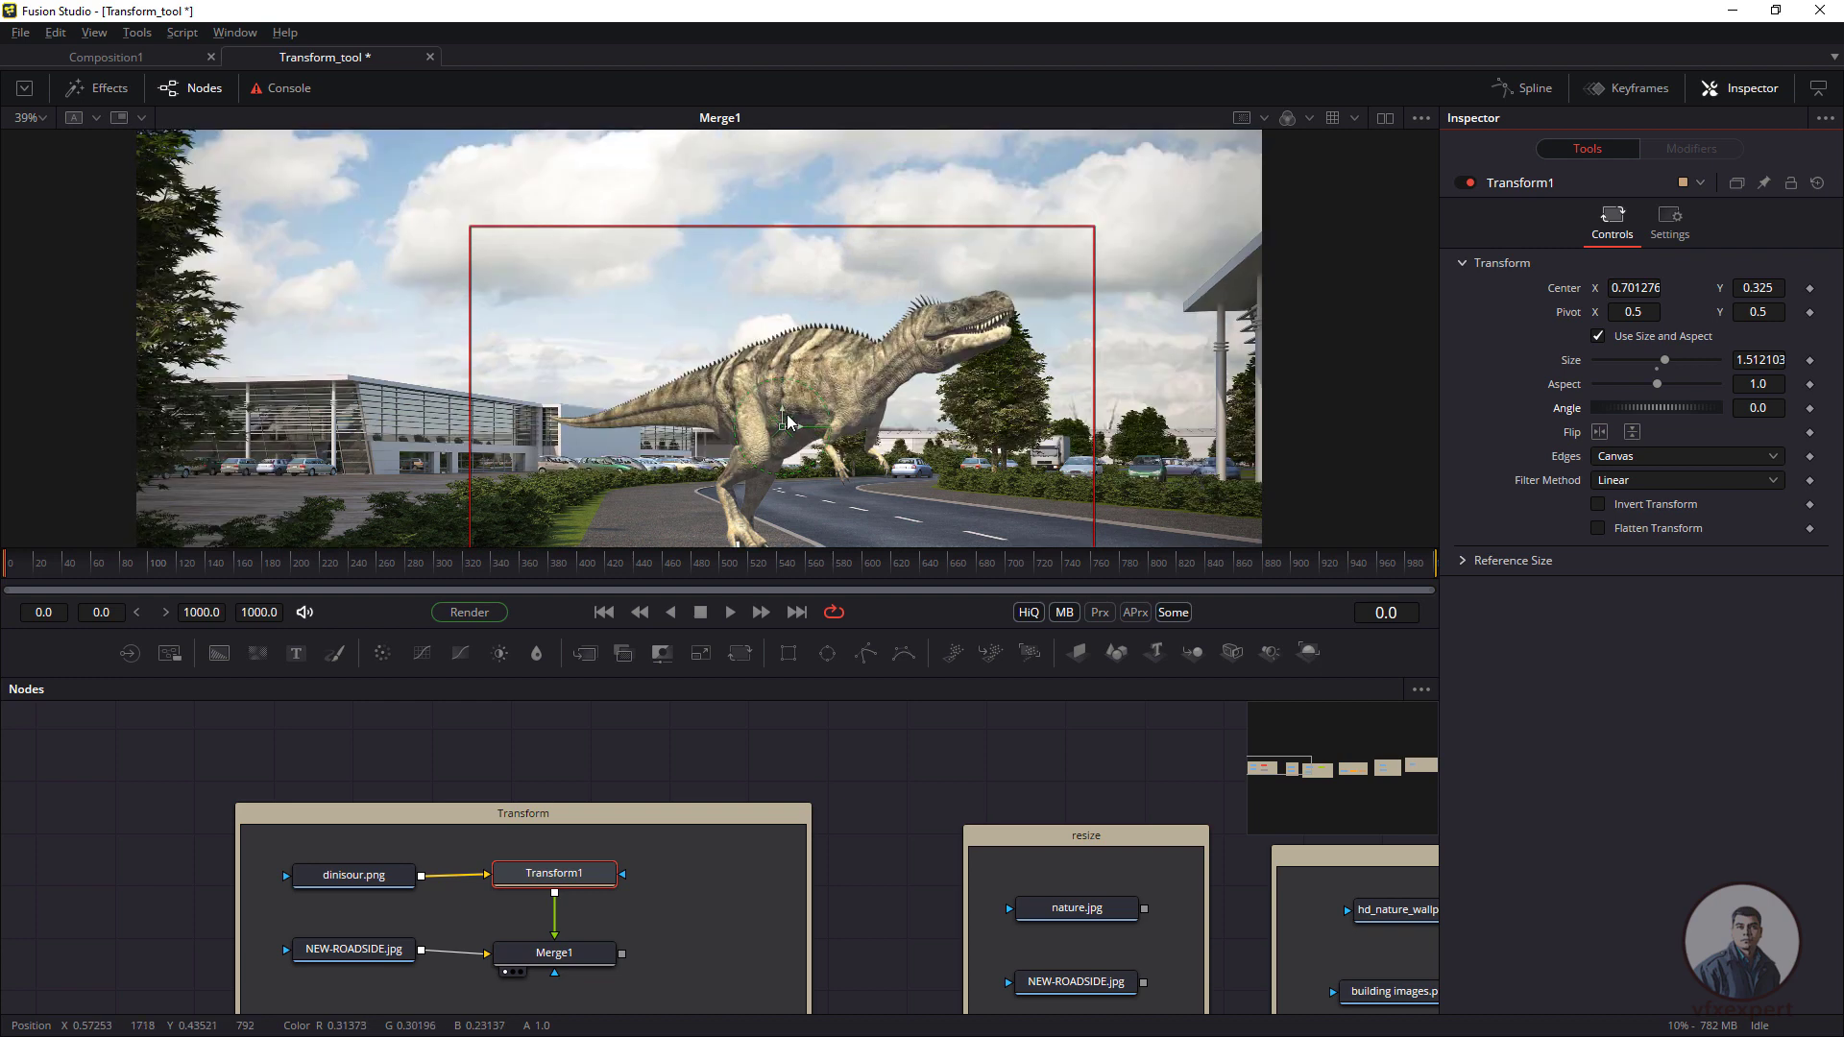
pyautogui.scroll(-2, 861, 389)
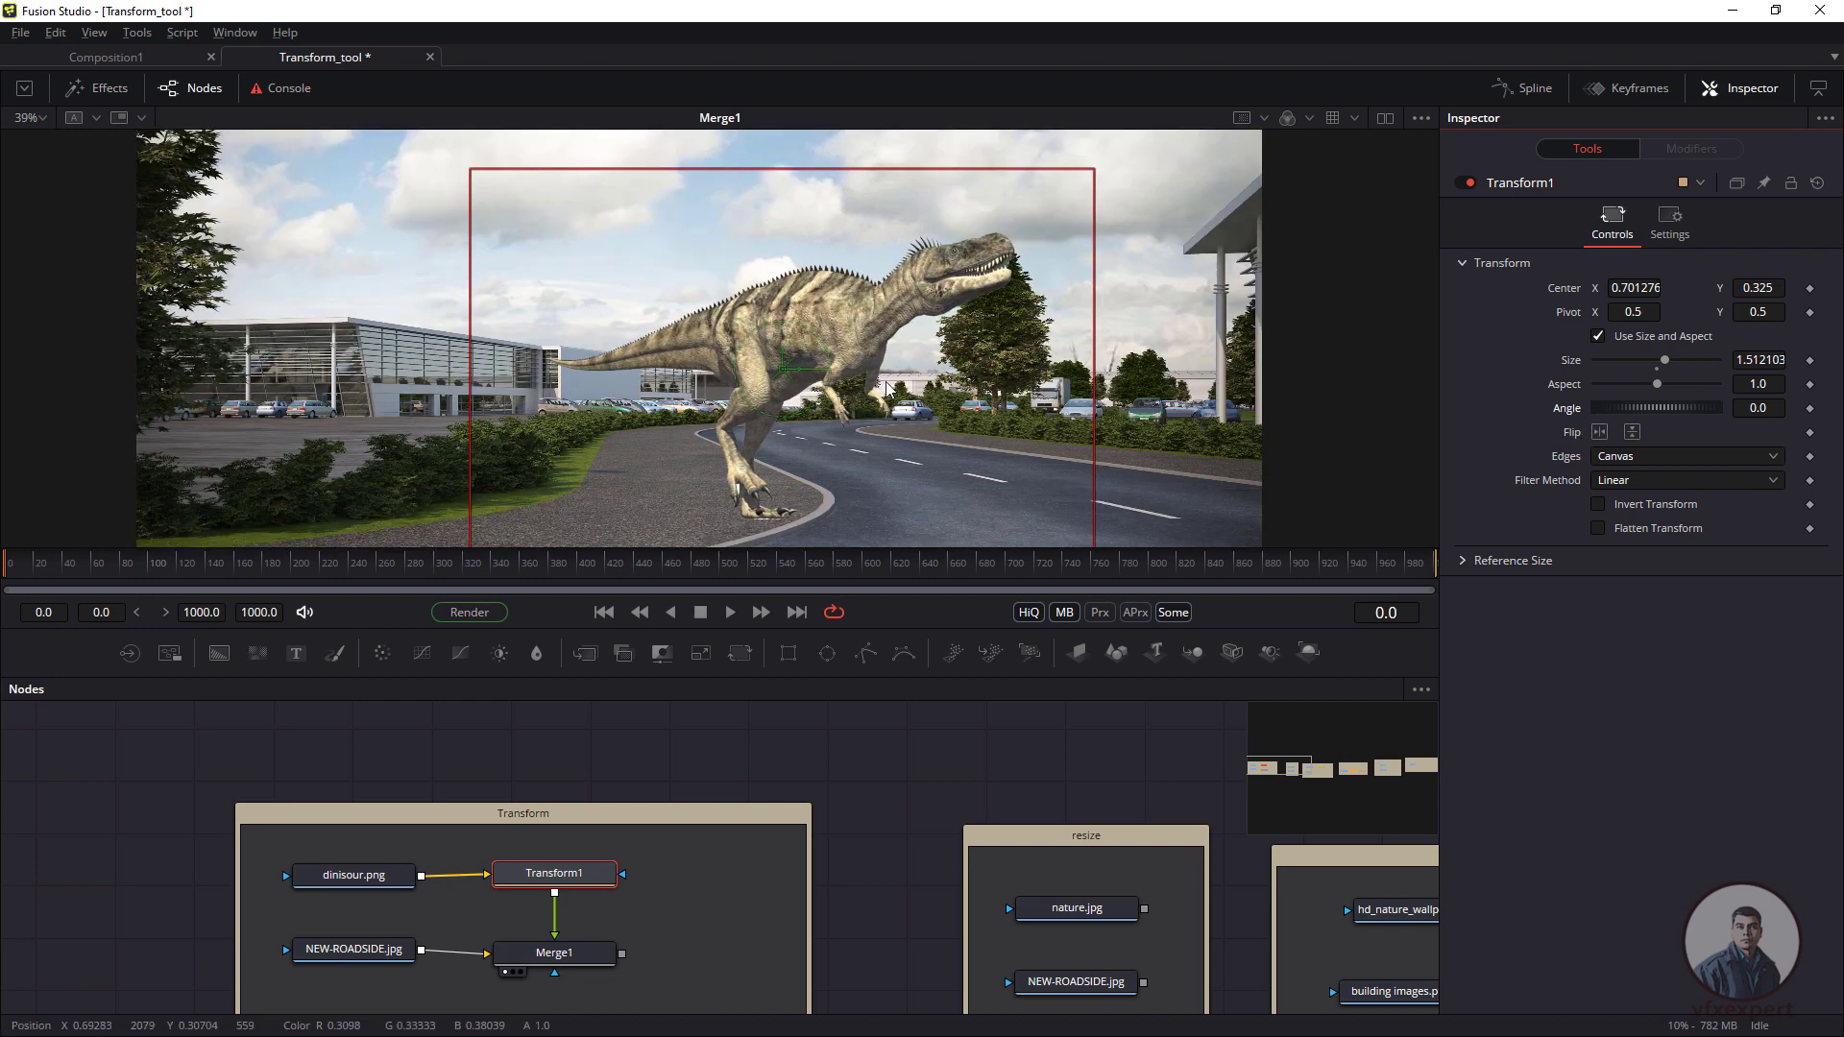
pyautogui.moveTo(1628, 413); pyautogui.dragTo(1632, 413)
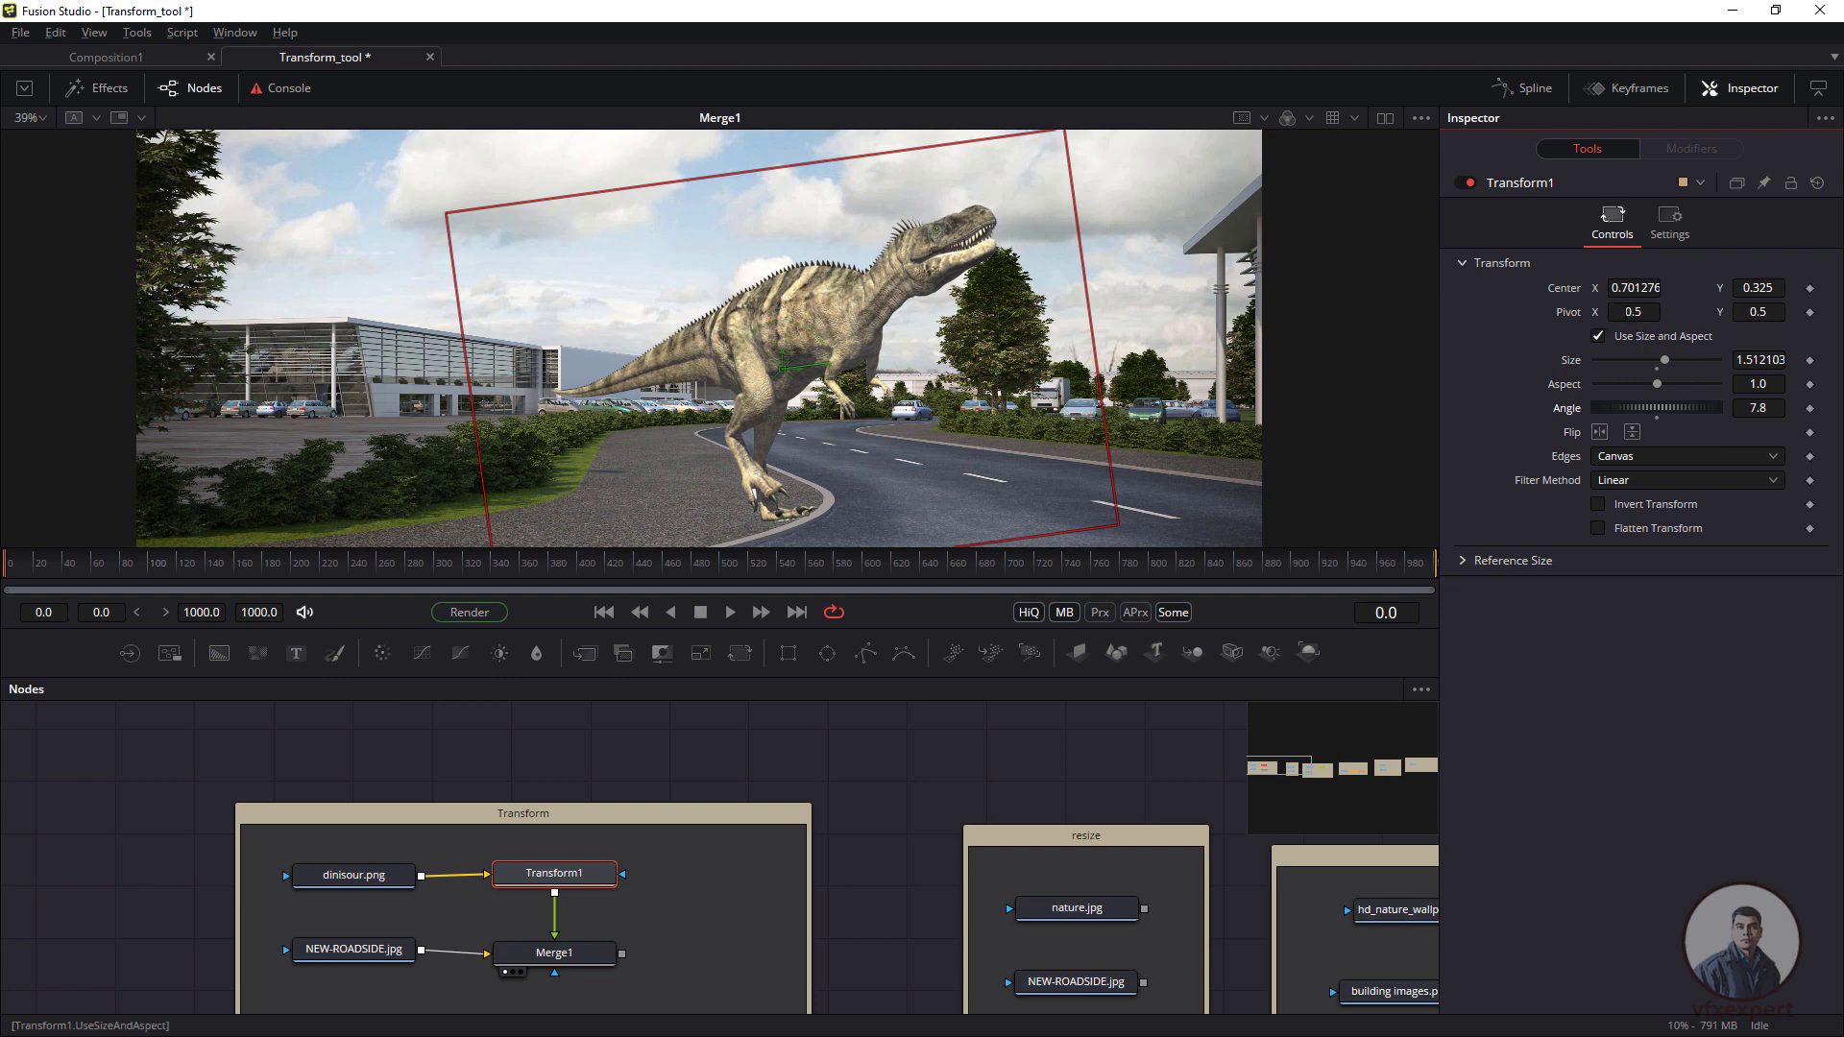
# - Try shifting the dinosaur's pivot to X 0.548 and moving the dinosaur to a center of about 0.69, 0.285
pyautogui.moveTo(1626, 313); pyautogui.dragTo(1672, 313)
pyautogui.scroll(2, 805, 376)
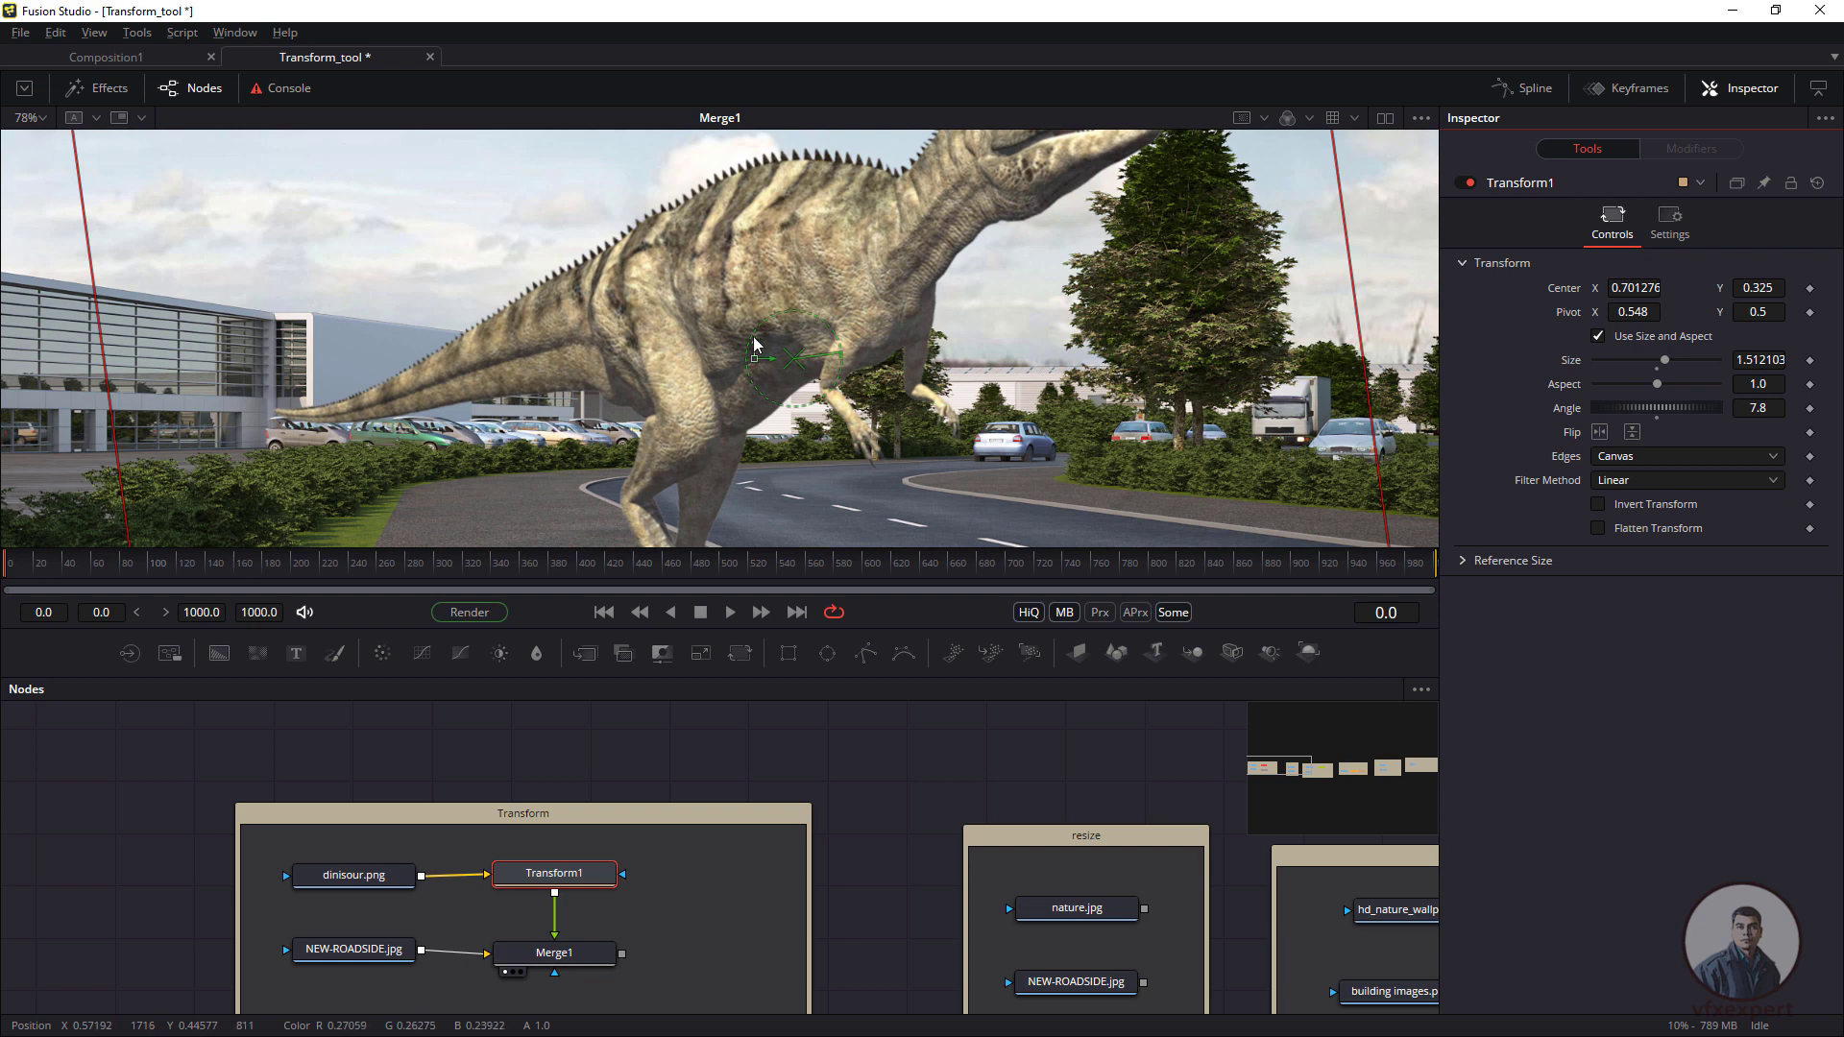
pyautogui.moveTo(754, 362); pyautogui.dragTo(780, 376)
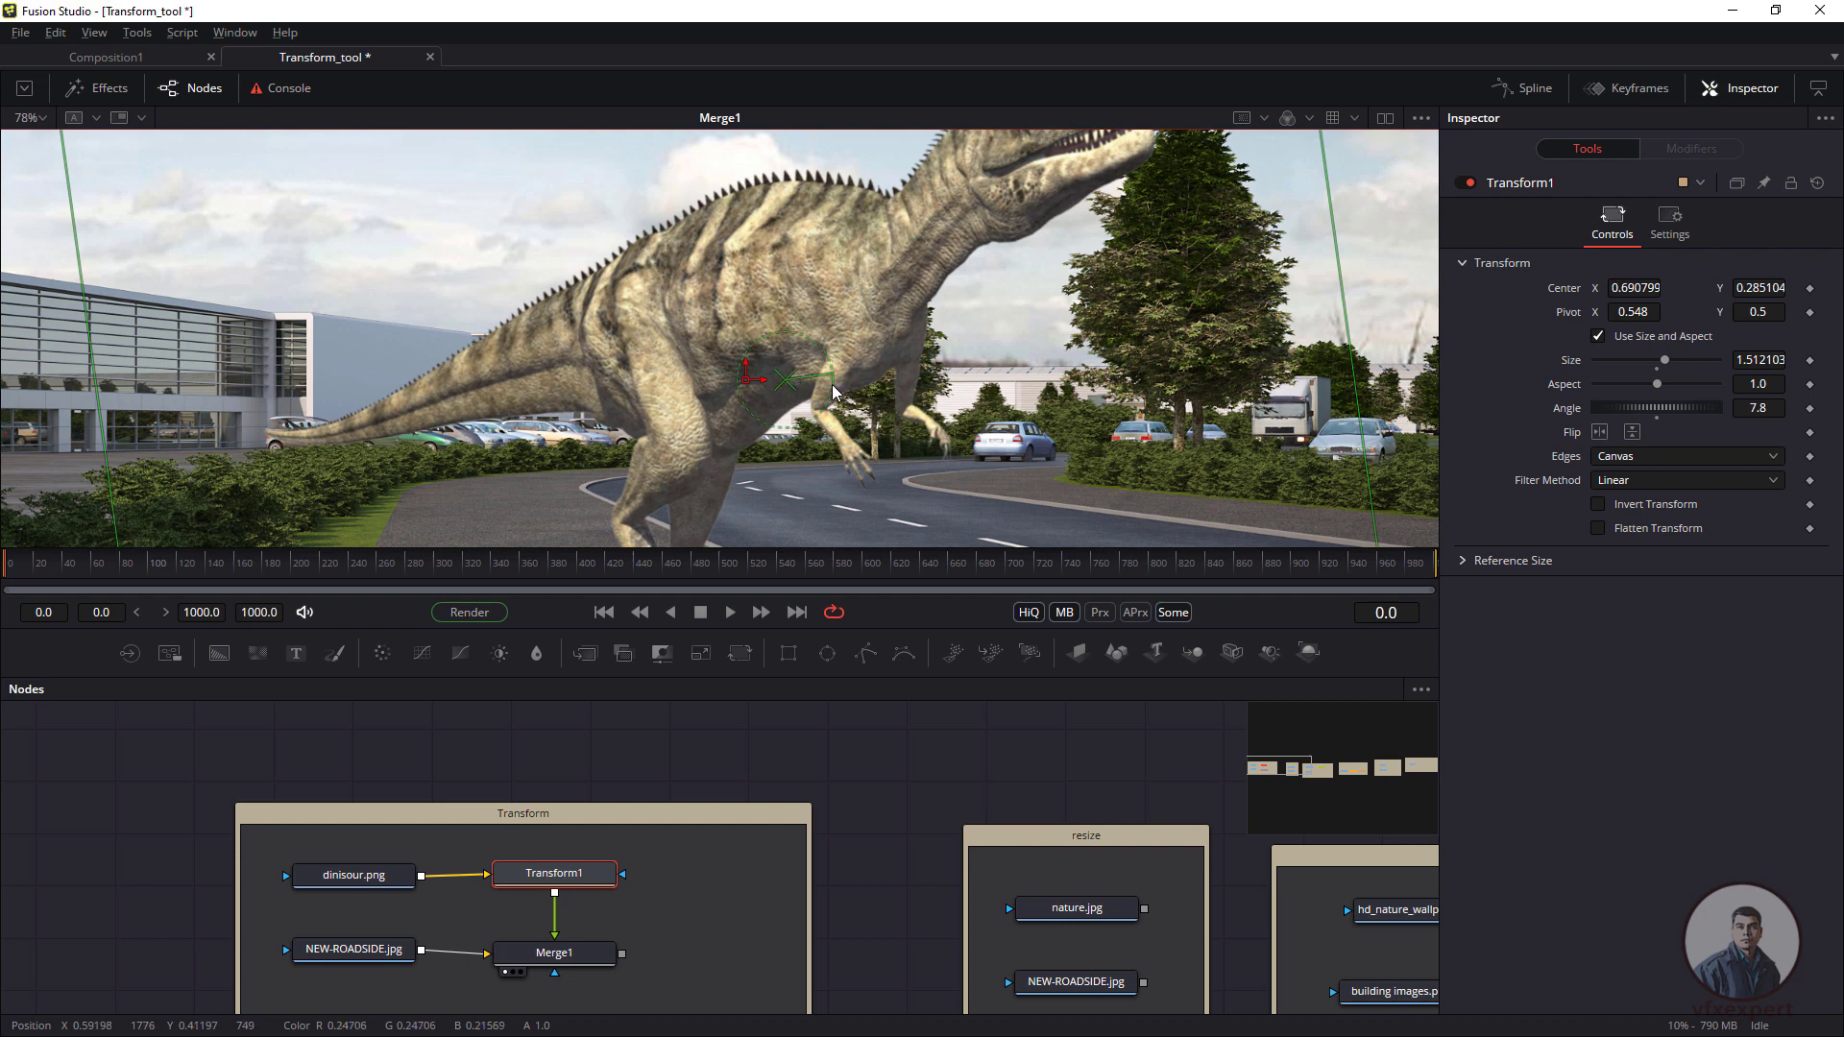
pyautogui.scroll(-2, 834, 362)
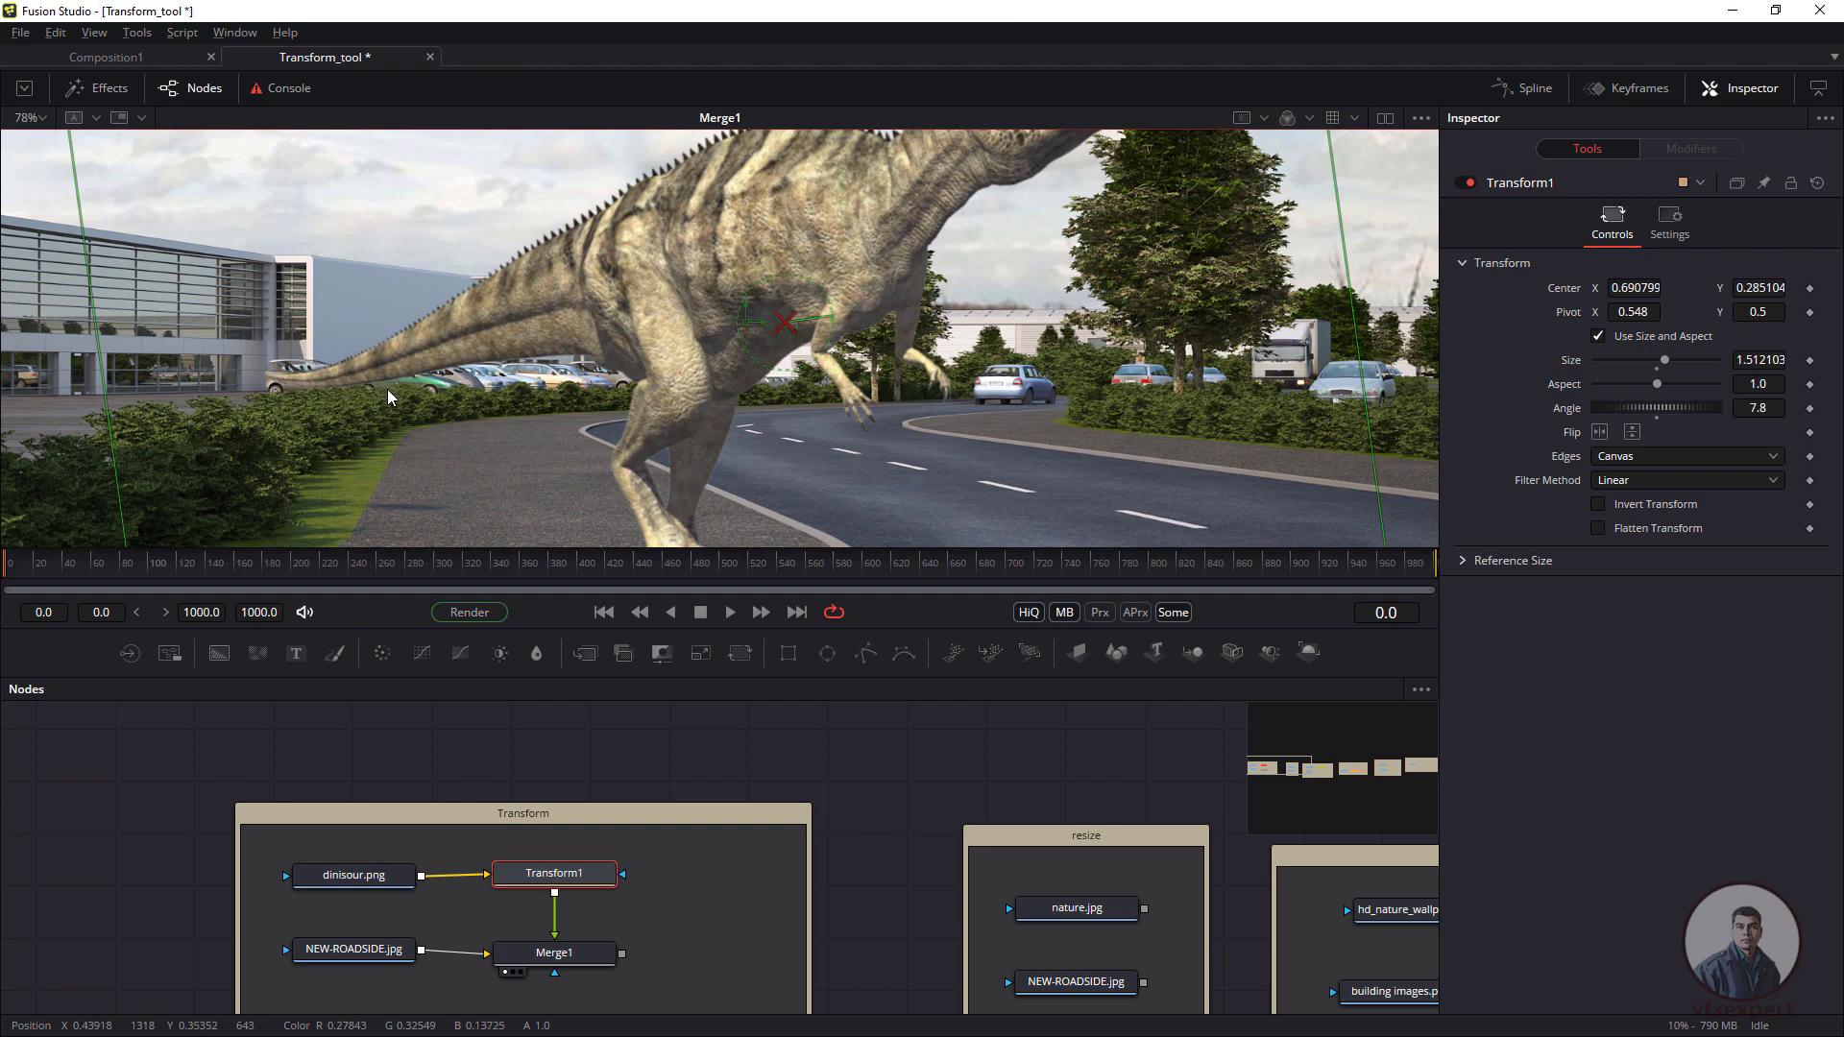
pyautogui.scroll(-7, 812, 372)
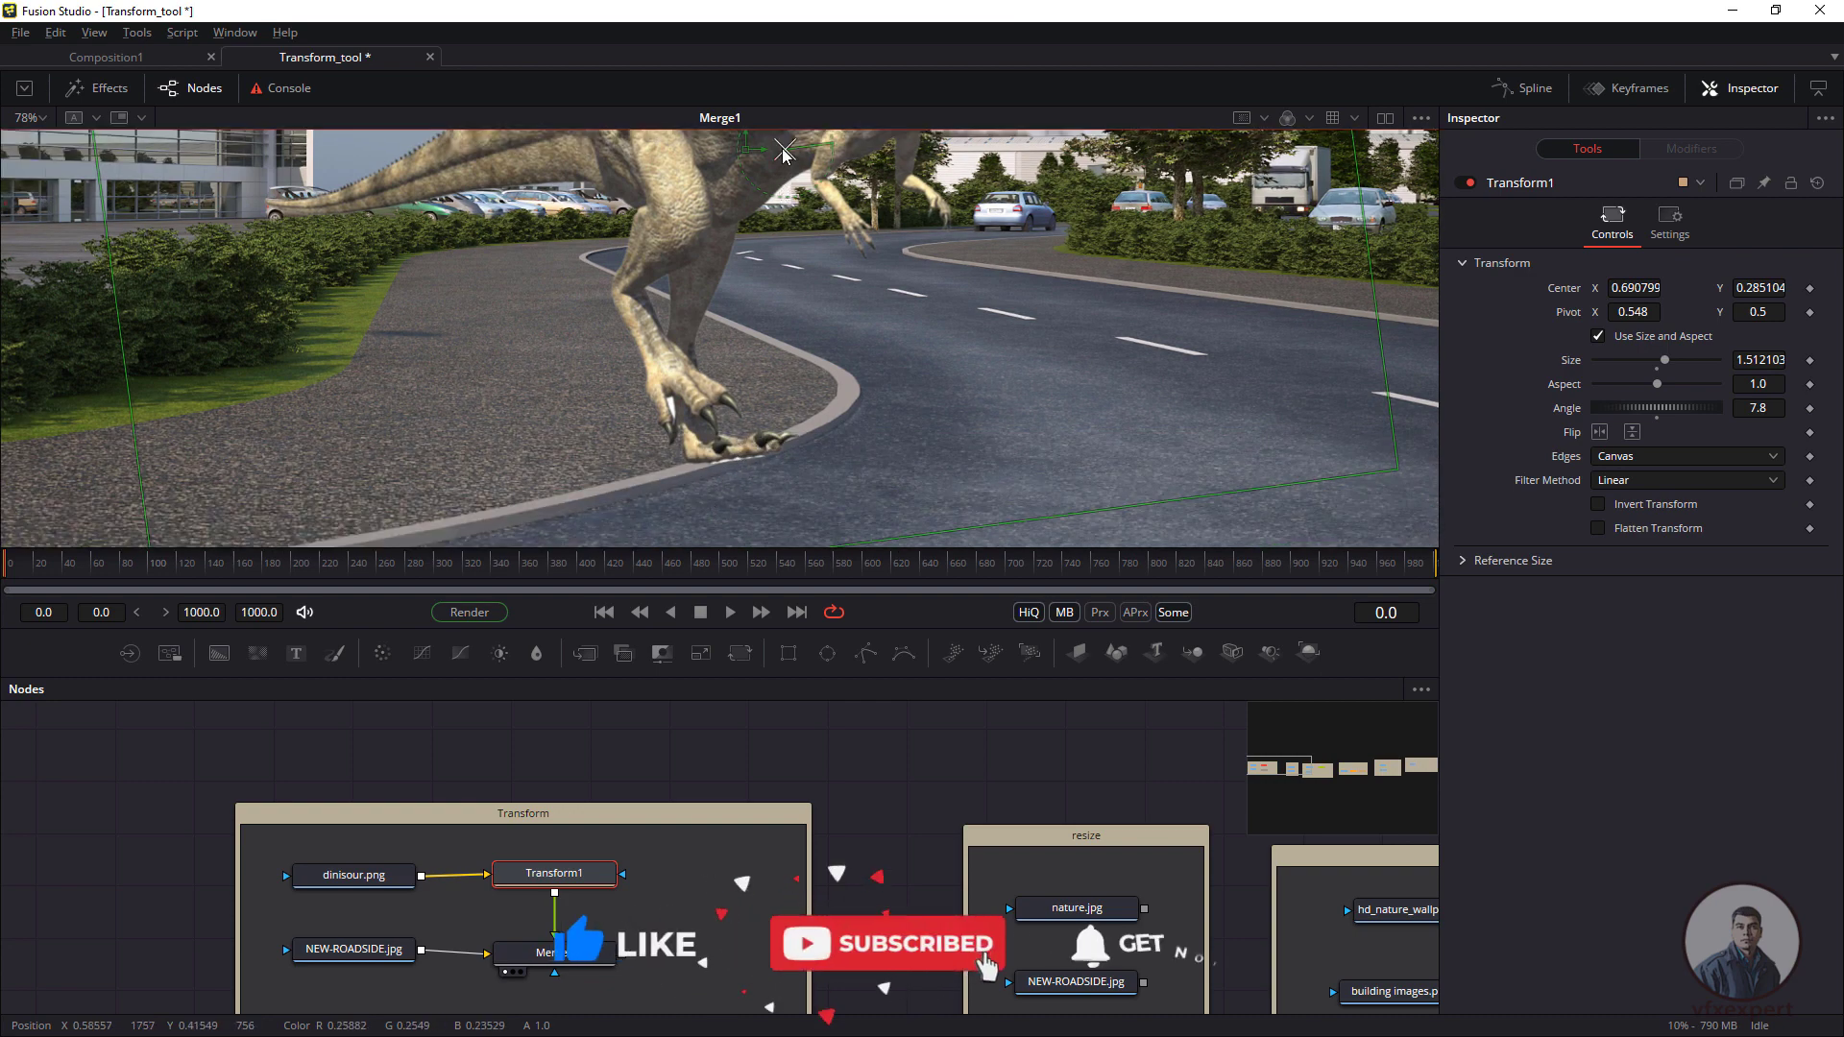
# - Place the pivot at the dinosaur's feet and move the dinosaur down onto the road
pyautogui.moveTo(781, 164); pyautogui.dragTo(725, 352)
pyautogui.scroll(-5, 734, 362)
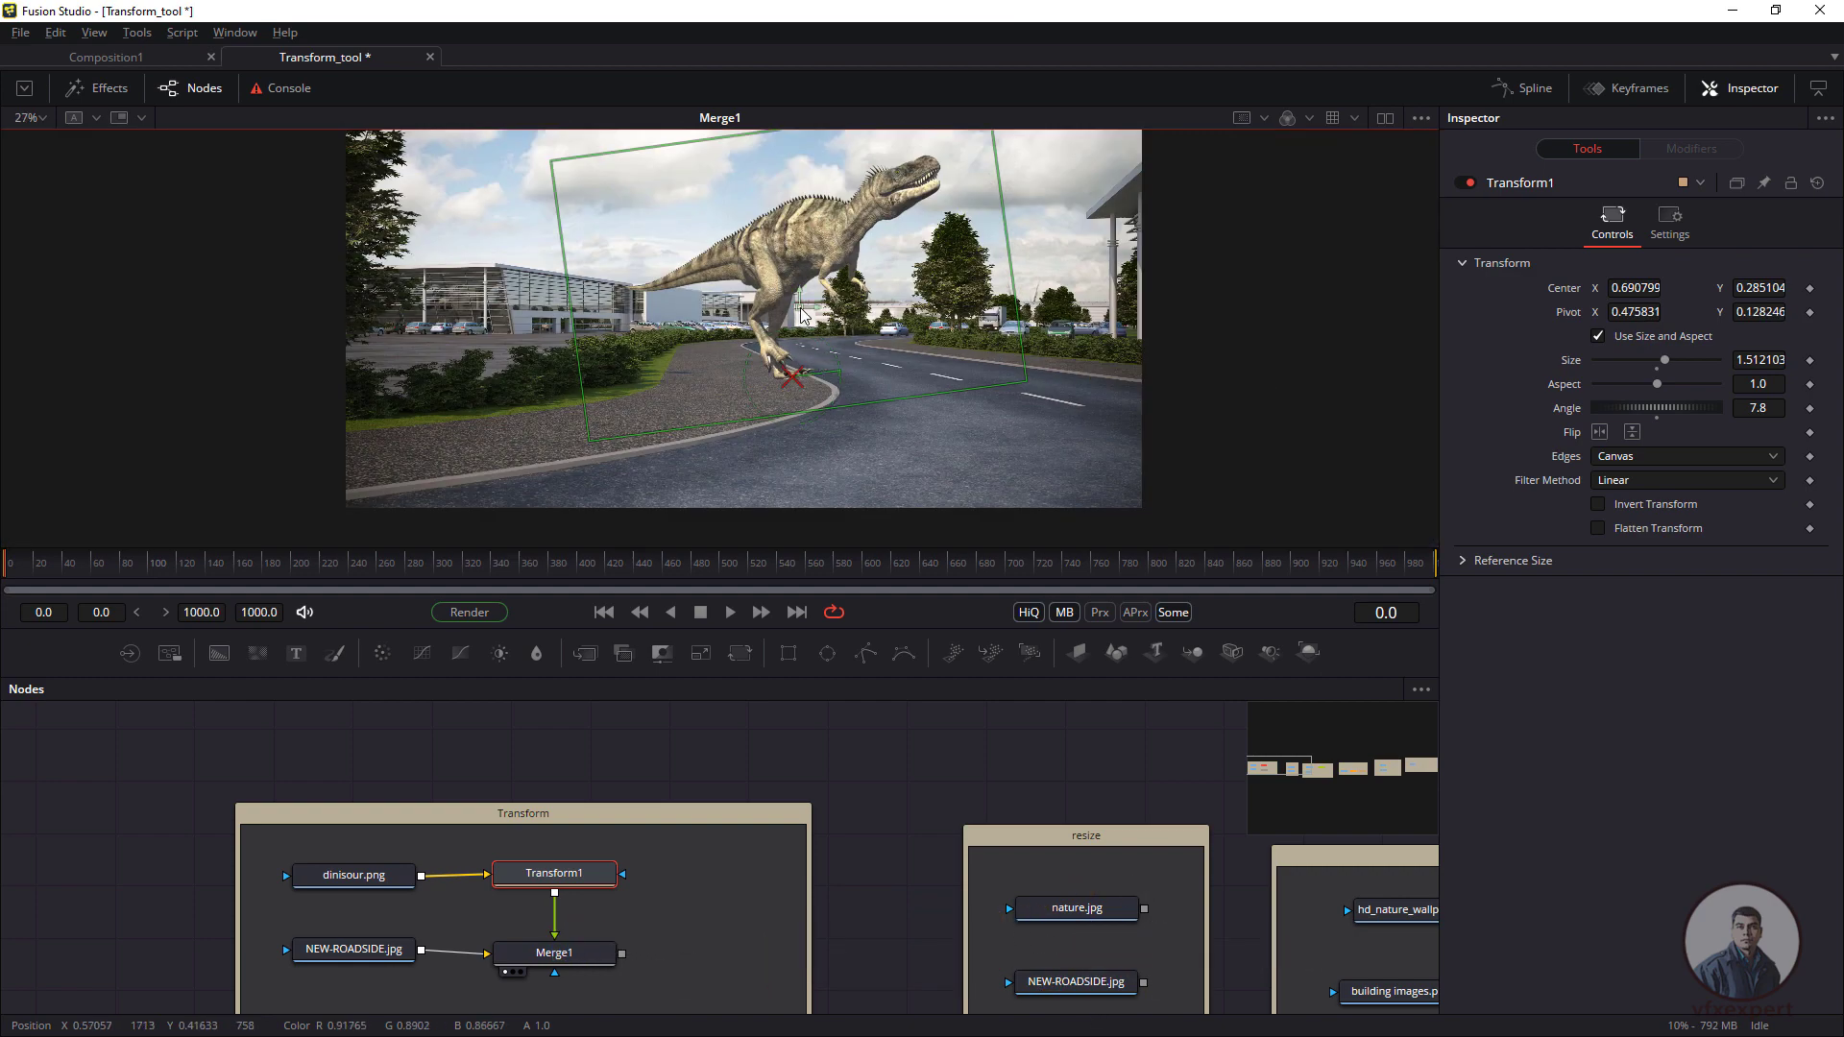
pyautogui.moveTo(803, 315); pyautogui.dragTo(848, 419)
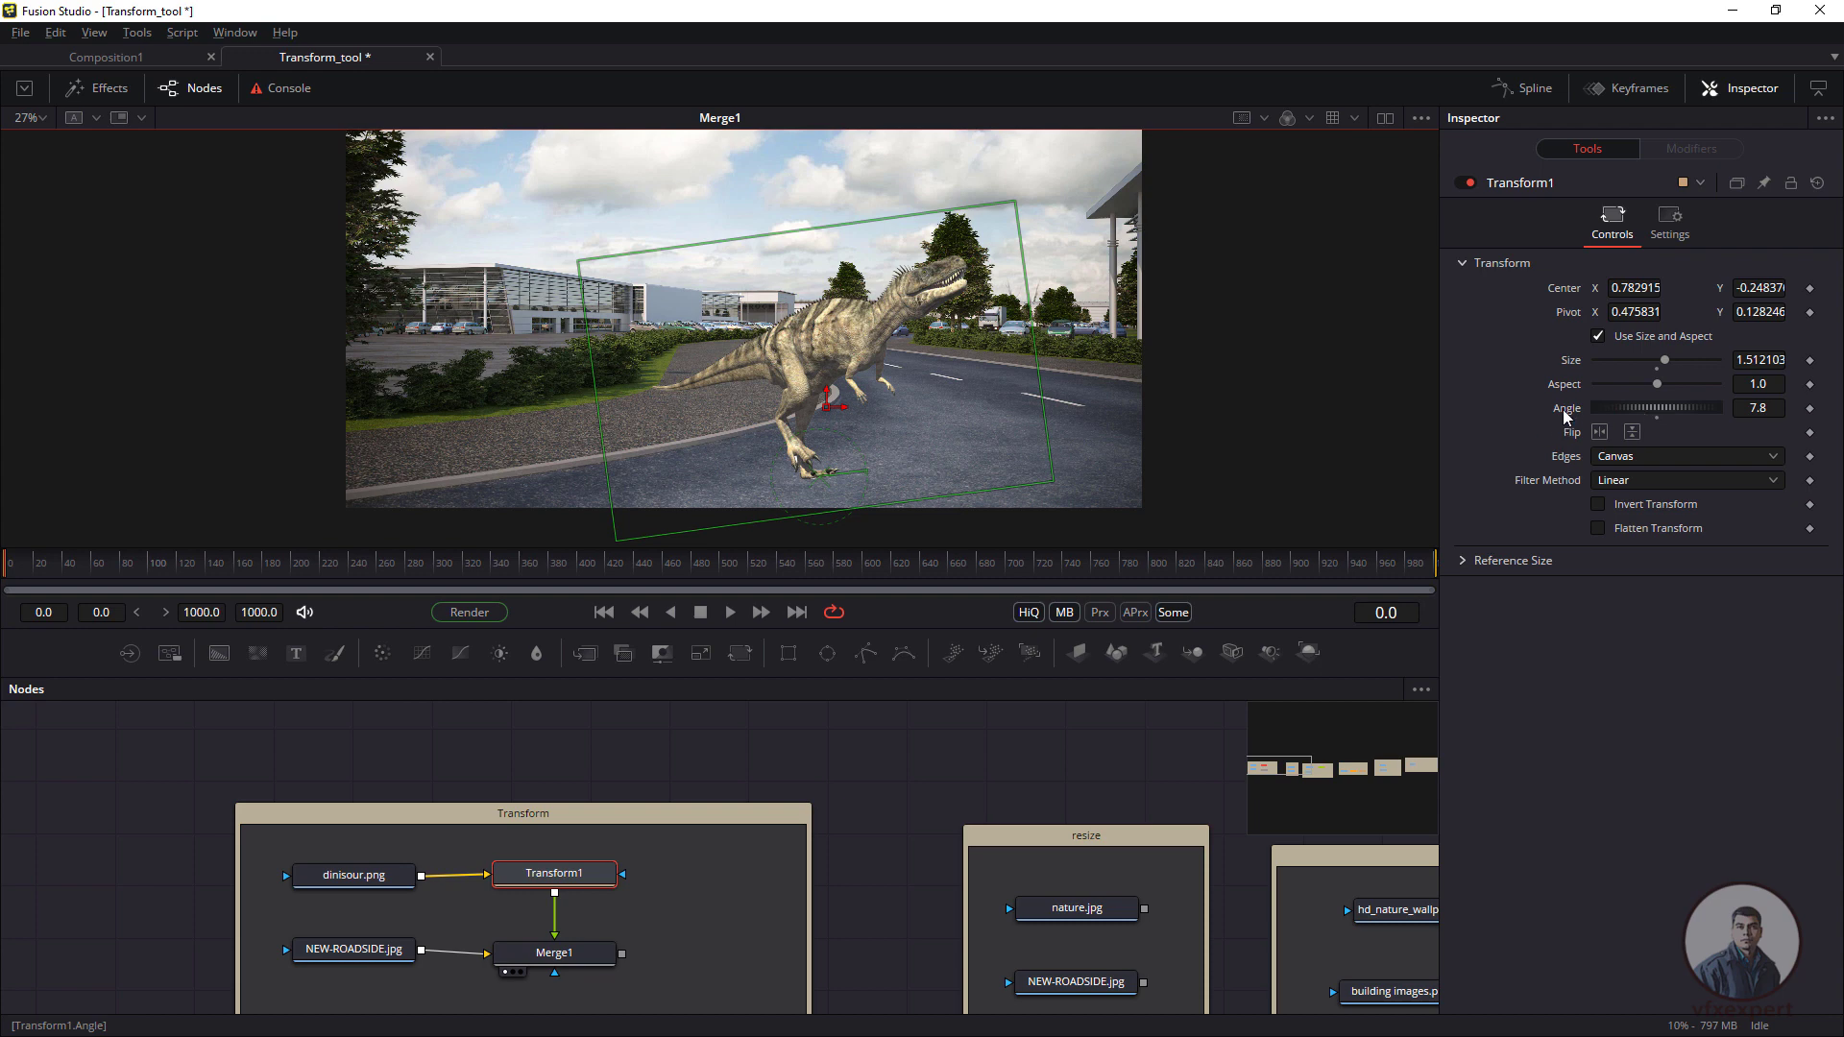
# - Rotate the dinosaur to -5.2 about its feet, move the pivot to its tail tip, and rotate it to 13.0 at size 1.7
pyautogui.moveTo(1634, 405); pyautogui.dragTo(1630, 410)
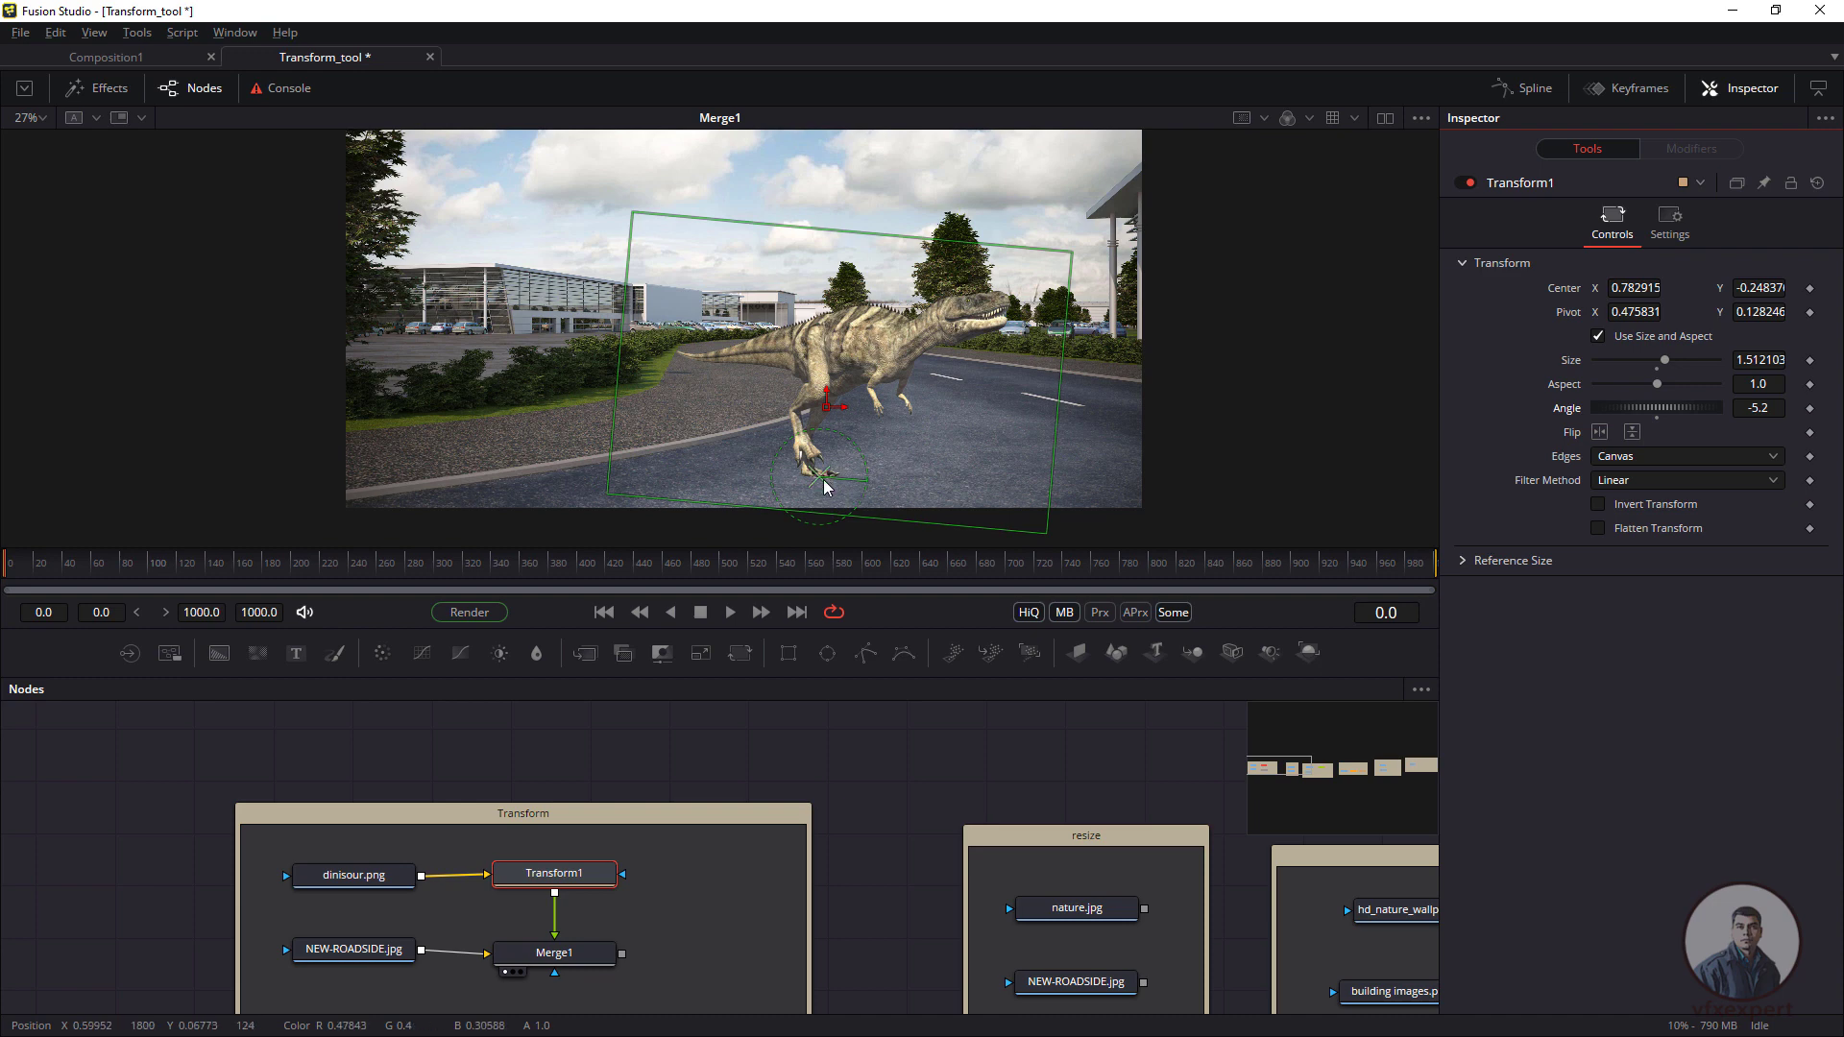
pyautogui.moveTo(818, 478); pyautogui.dragTo(720, 401)
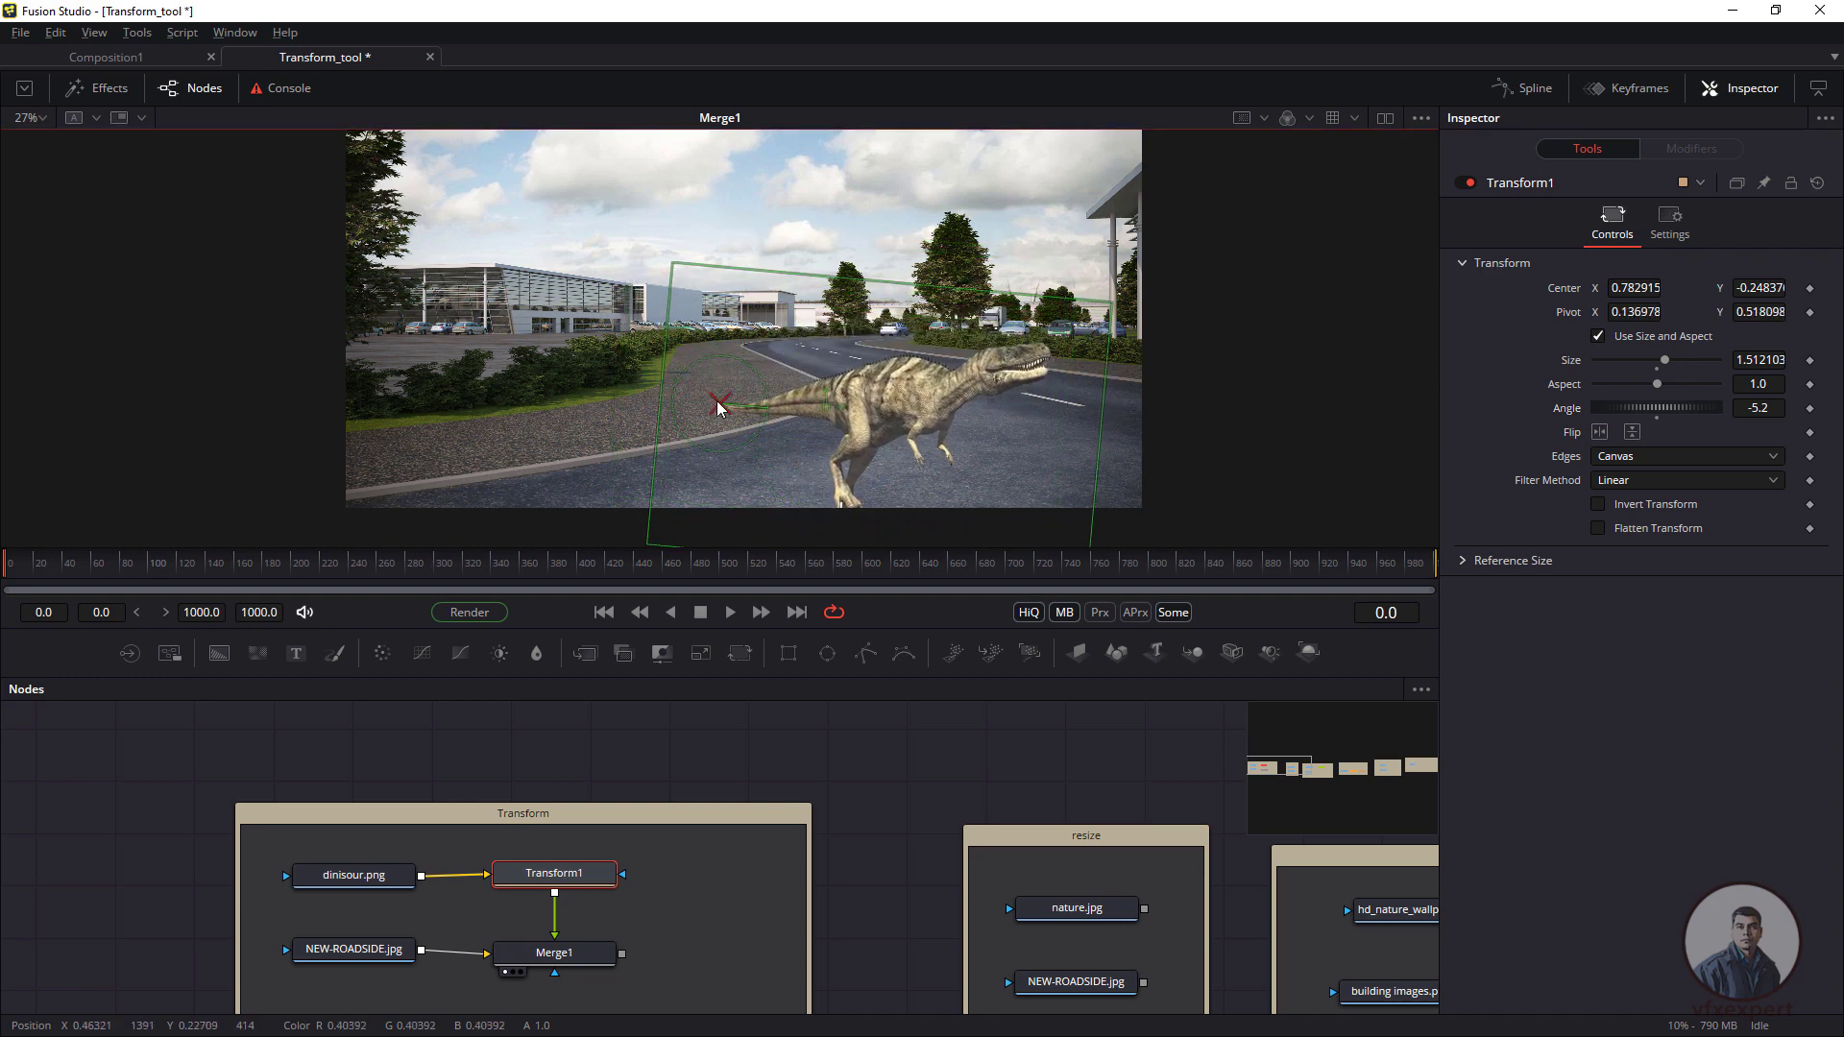
pyautogui.moveTo(1650, 406)
pyautogui.mouseDown()
pyautogui.moveTo(1631, 407)
pyautogui.moveTo(1653, 412)
pyautogui.moveTo(1638, 367)
pyautogui.moveTo(1667, 371)
pyautogui.moveTo(1644, 407)
pyautogui.mouseUp()
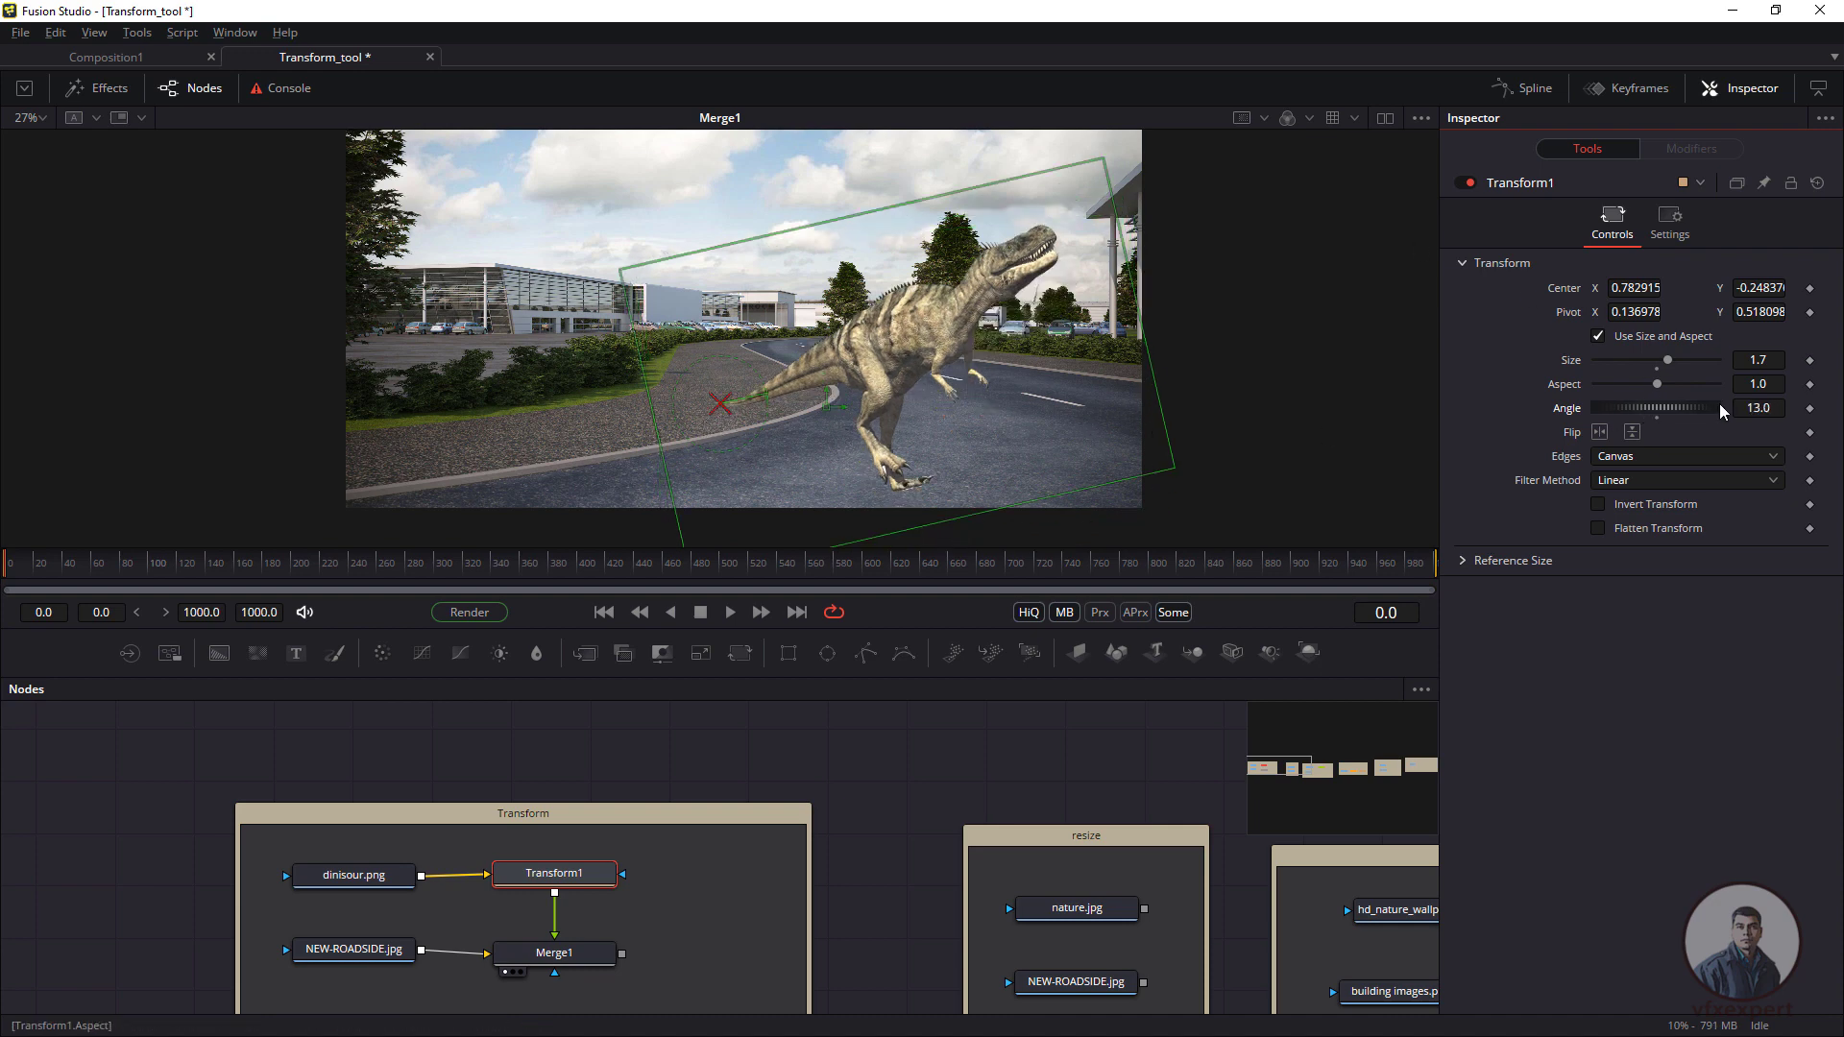
# - Set the dinosaur's pivot to 0.5 in X and Y, and reset the Transform1 node to its defaults
pyautogui.doubleClick(1633, 313)
pyautogui.write('0.5')
pyautogui.press('Tab')
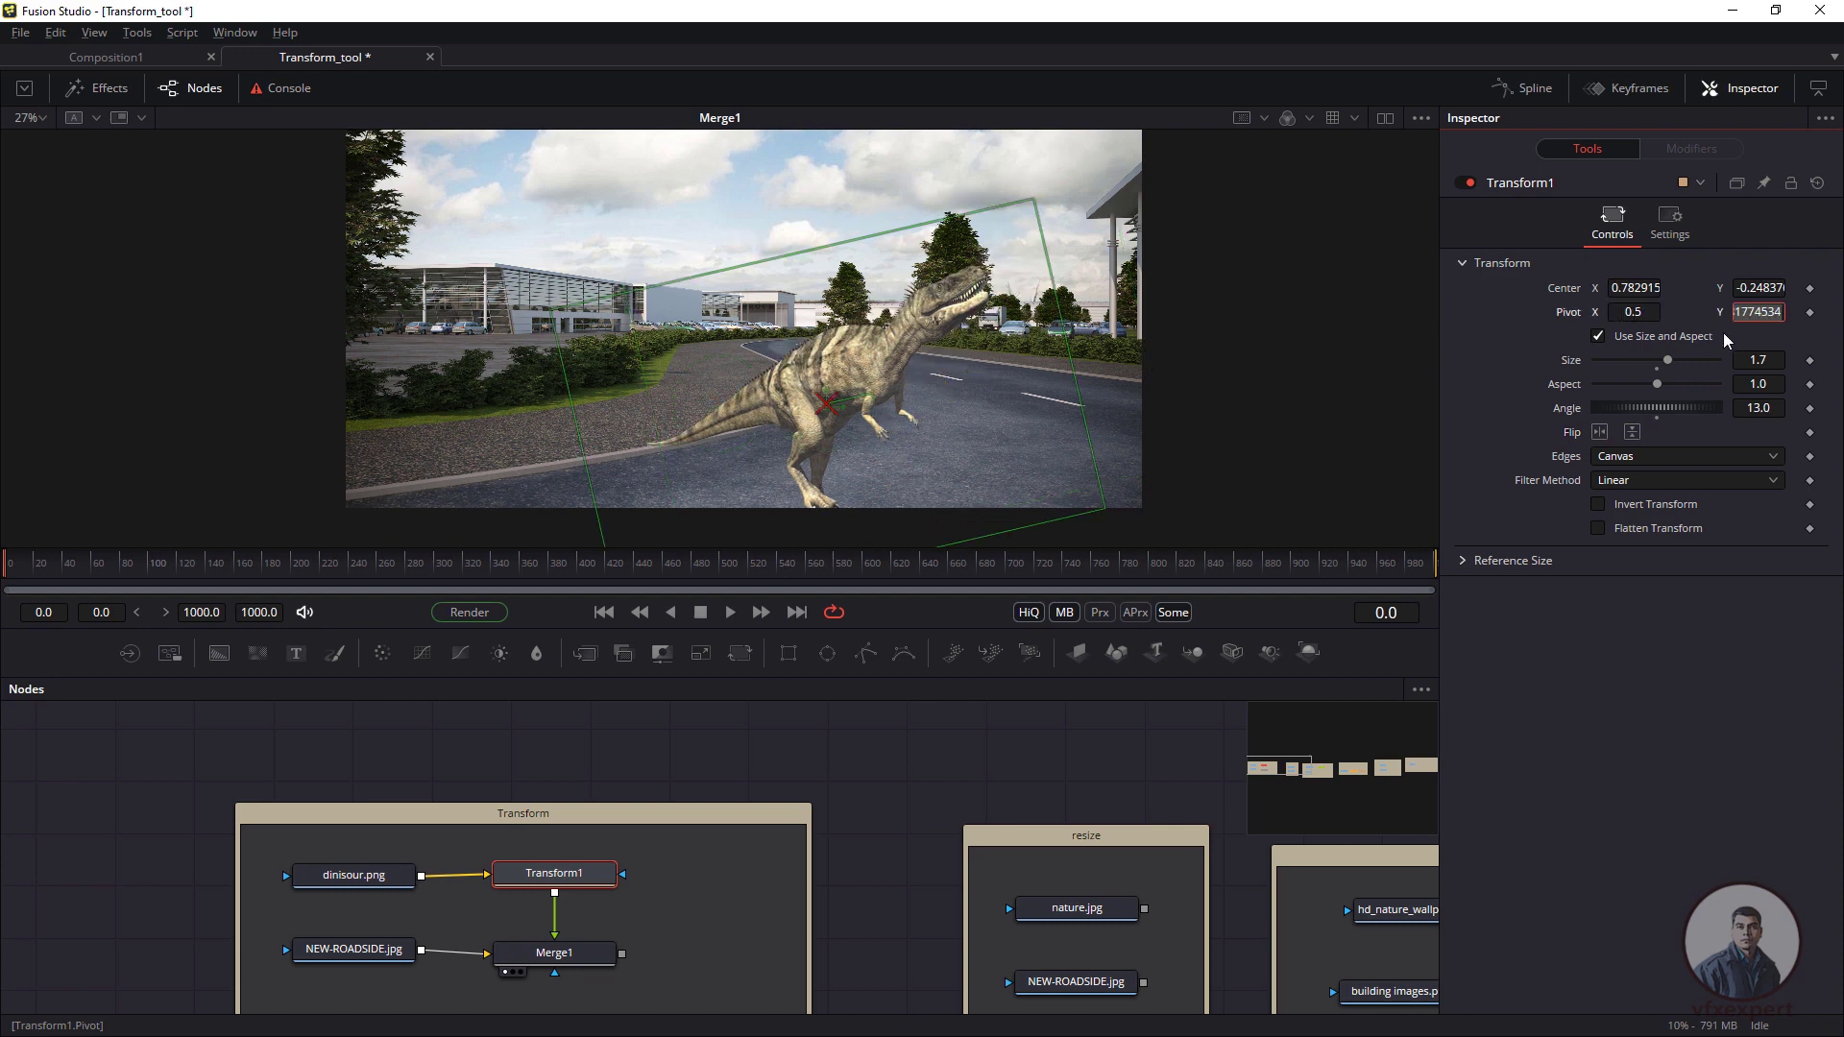
pyautogui.write('0.5')
pyautogui.press('Tab')
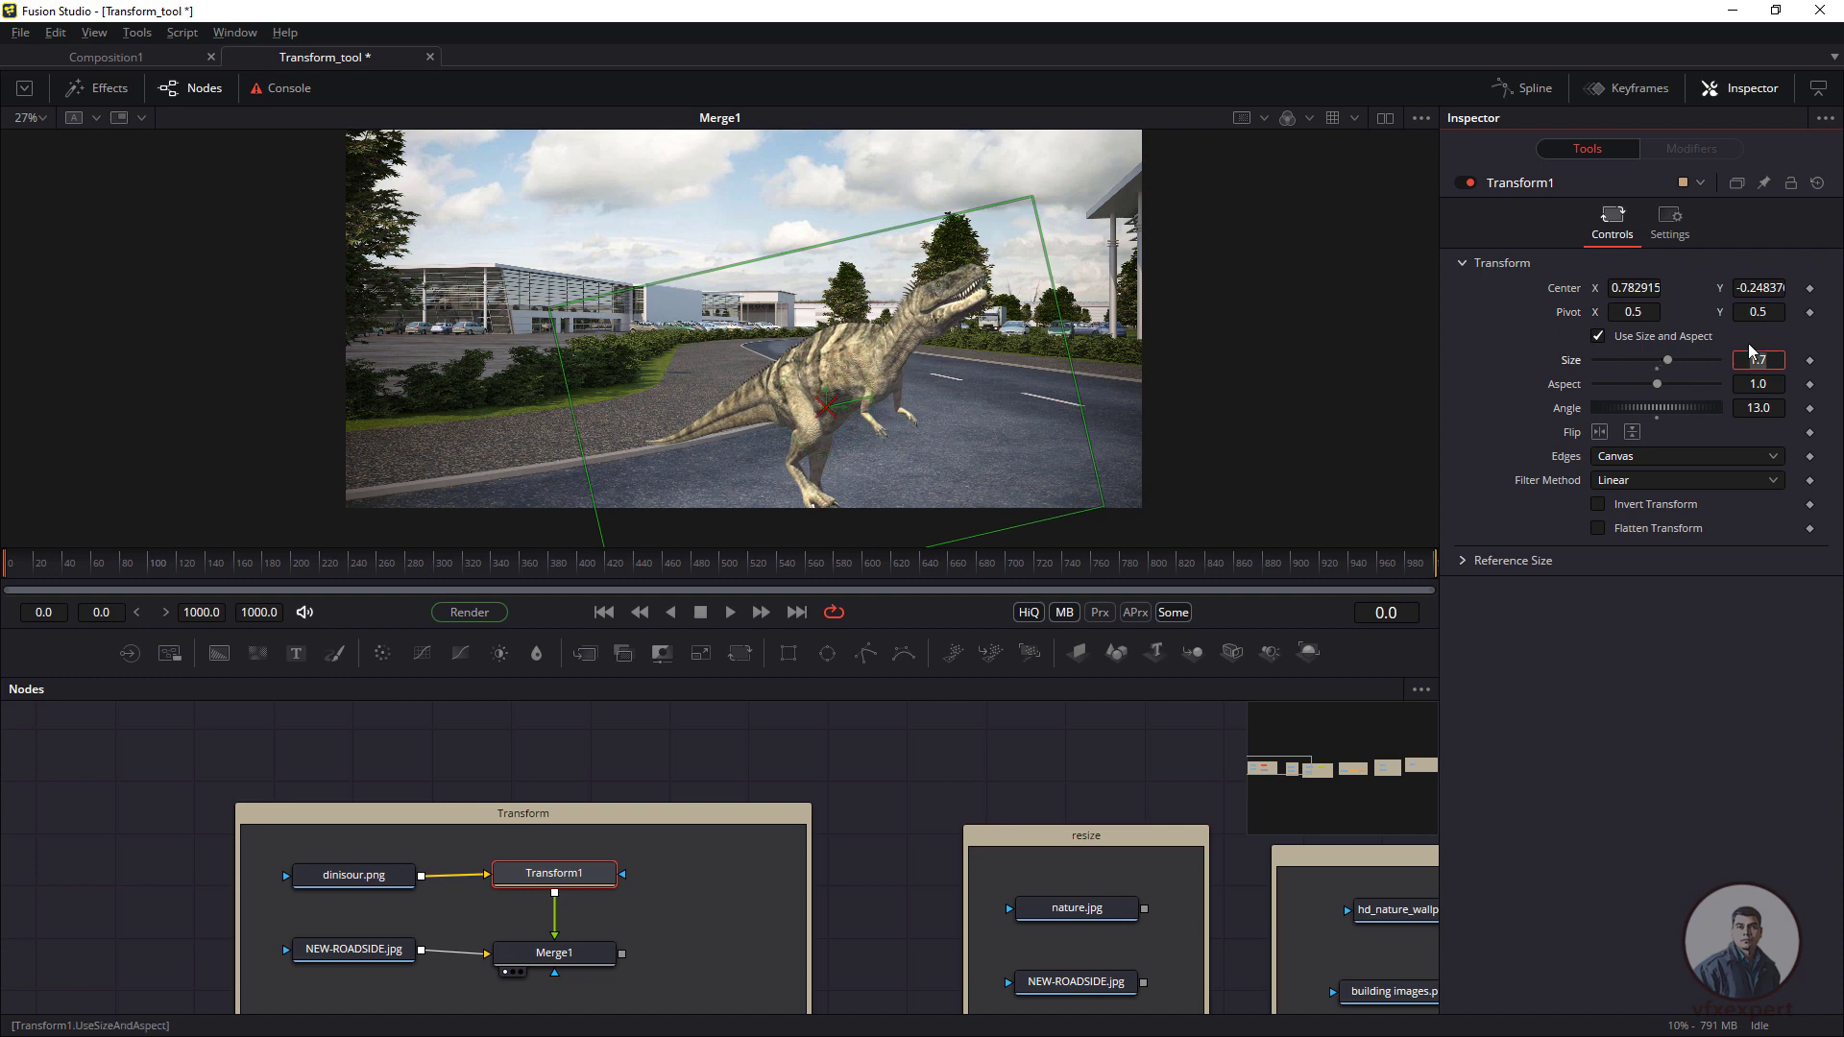
pyautogui.click(1537, 332)
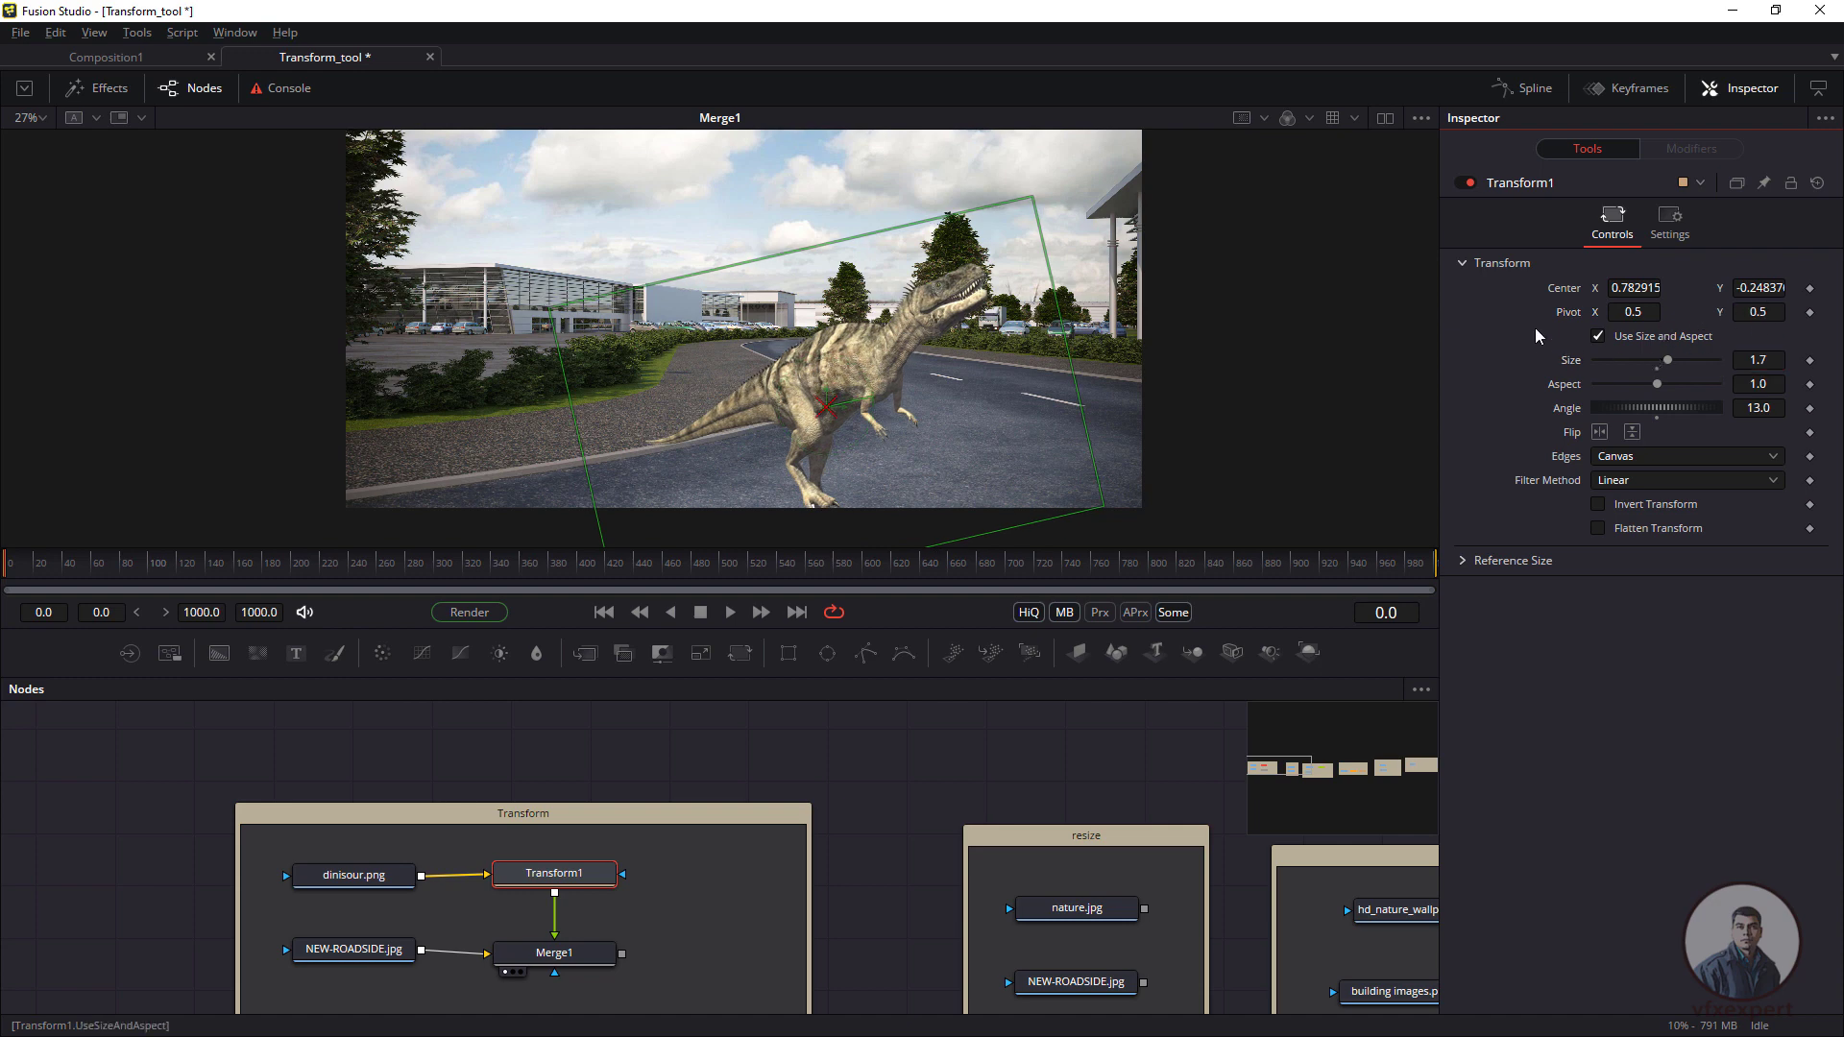
pyautogui.click(1817, 182)
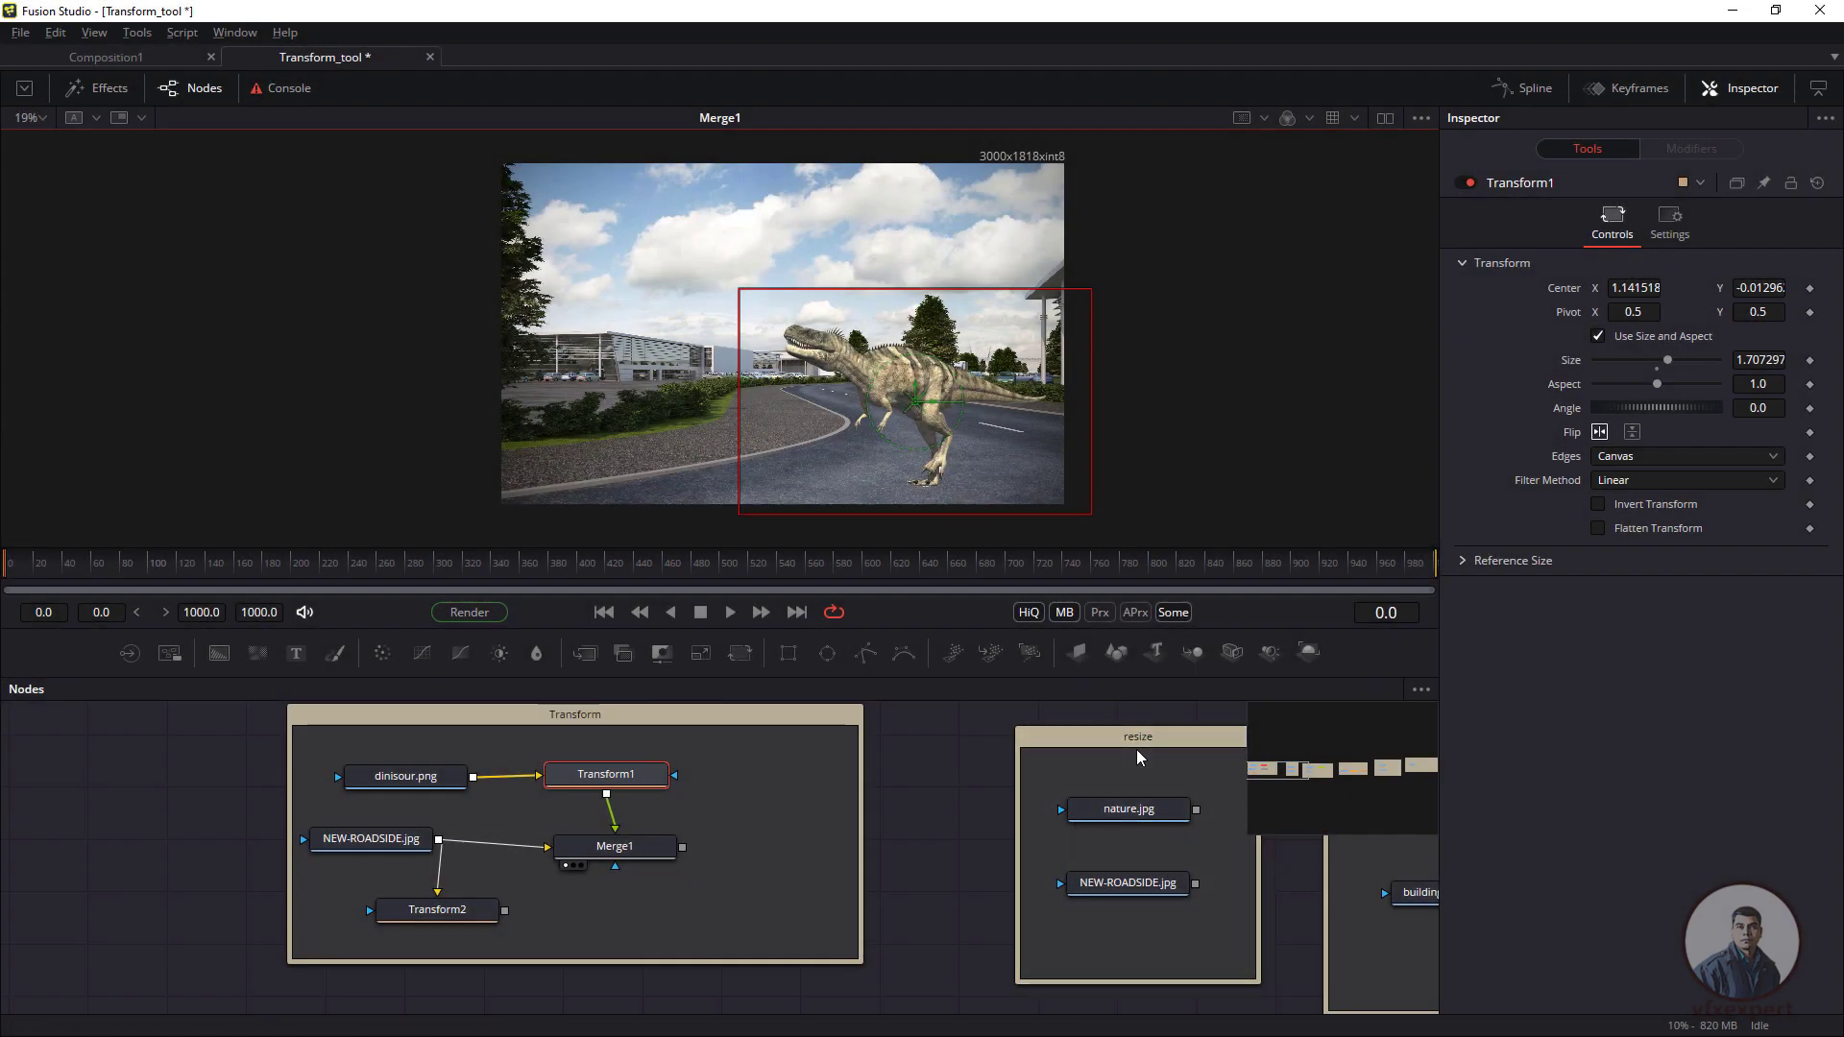
# - Display nature.jpg in the viewer, examine its resolution label, and space the two image nodes apart in the resize group
pyautogui.moveTo(1063, 815); pyautogui.dragTo(730, 828)
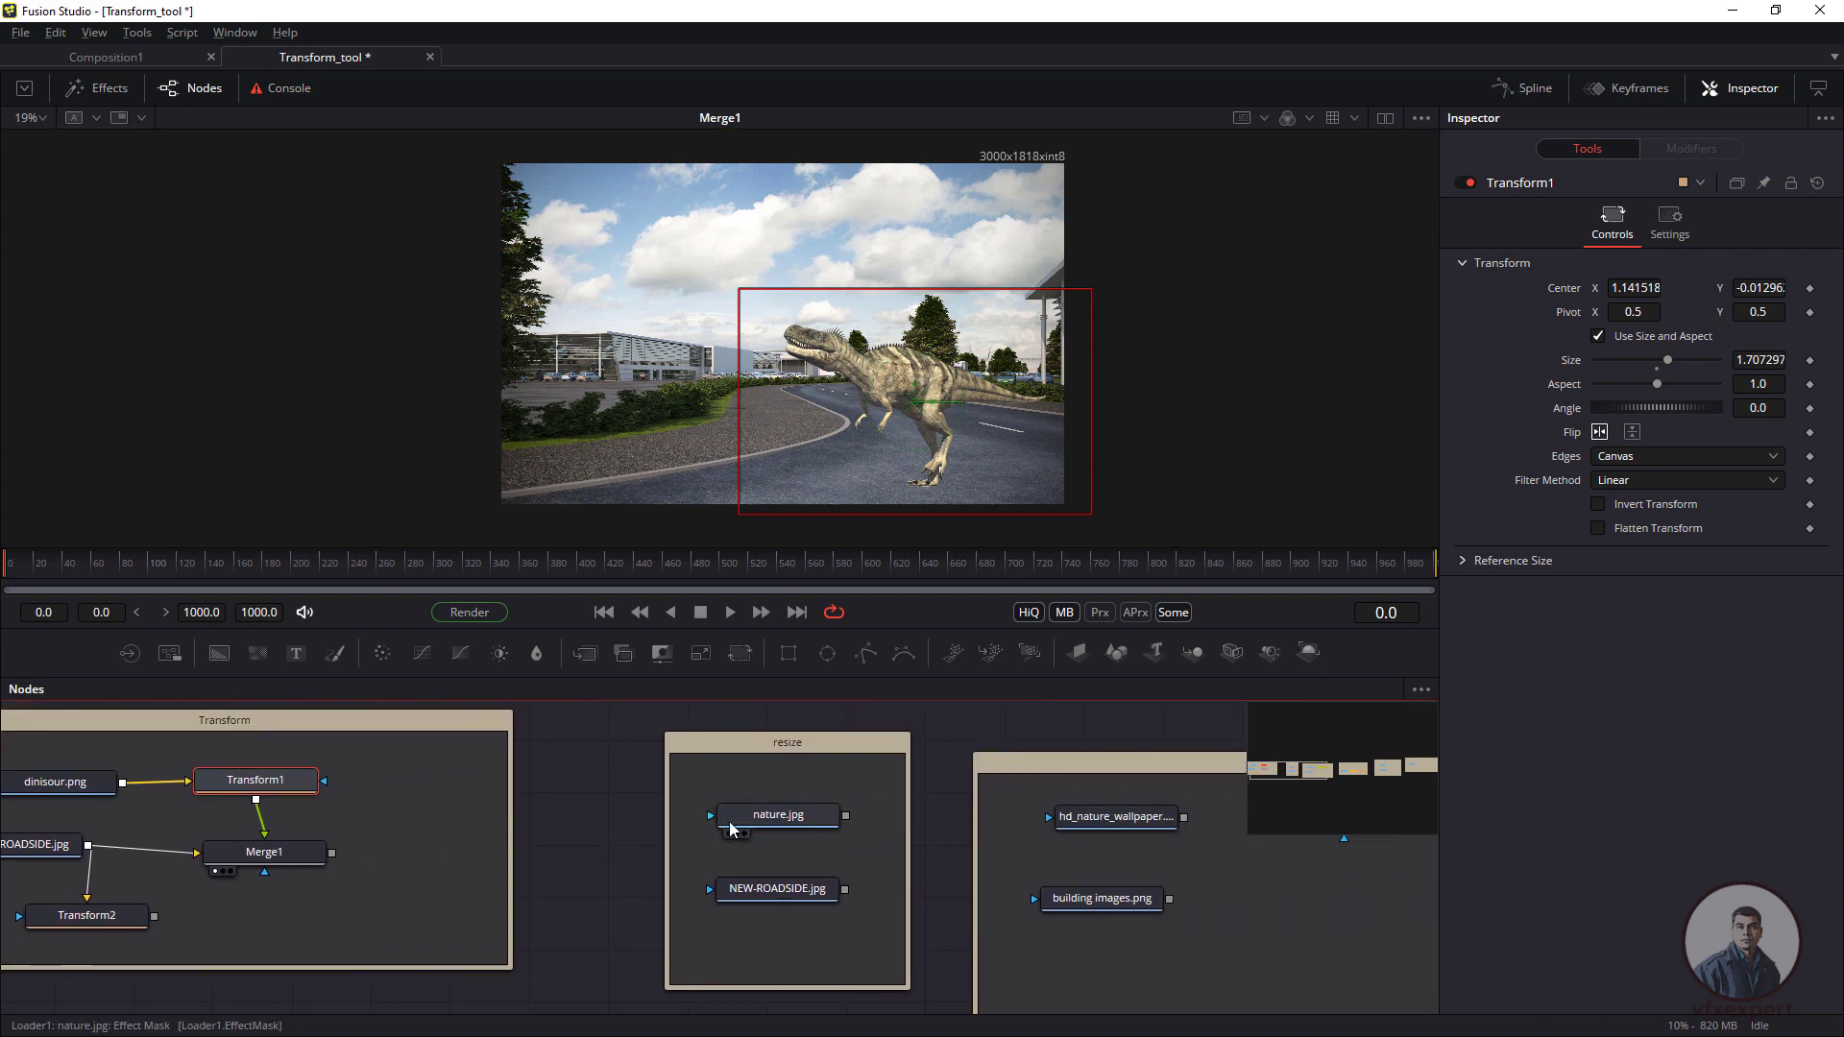
pyautogui.click(837, 745)
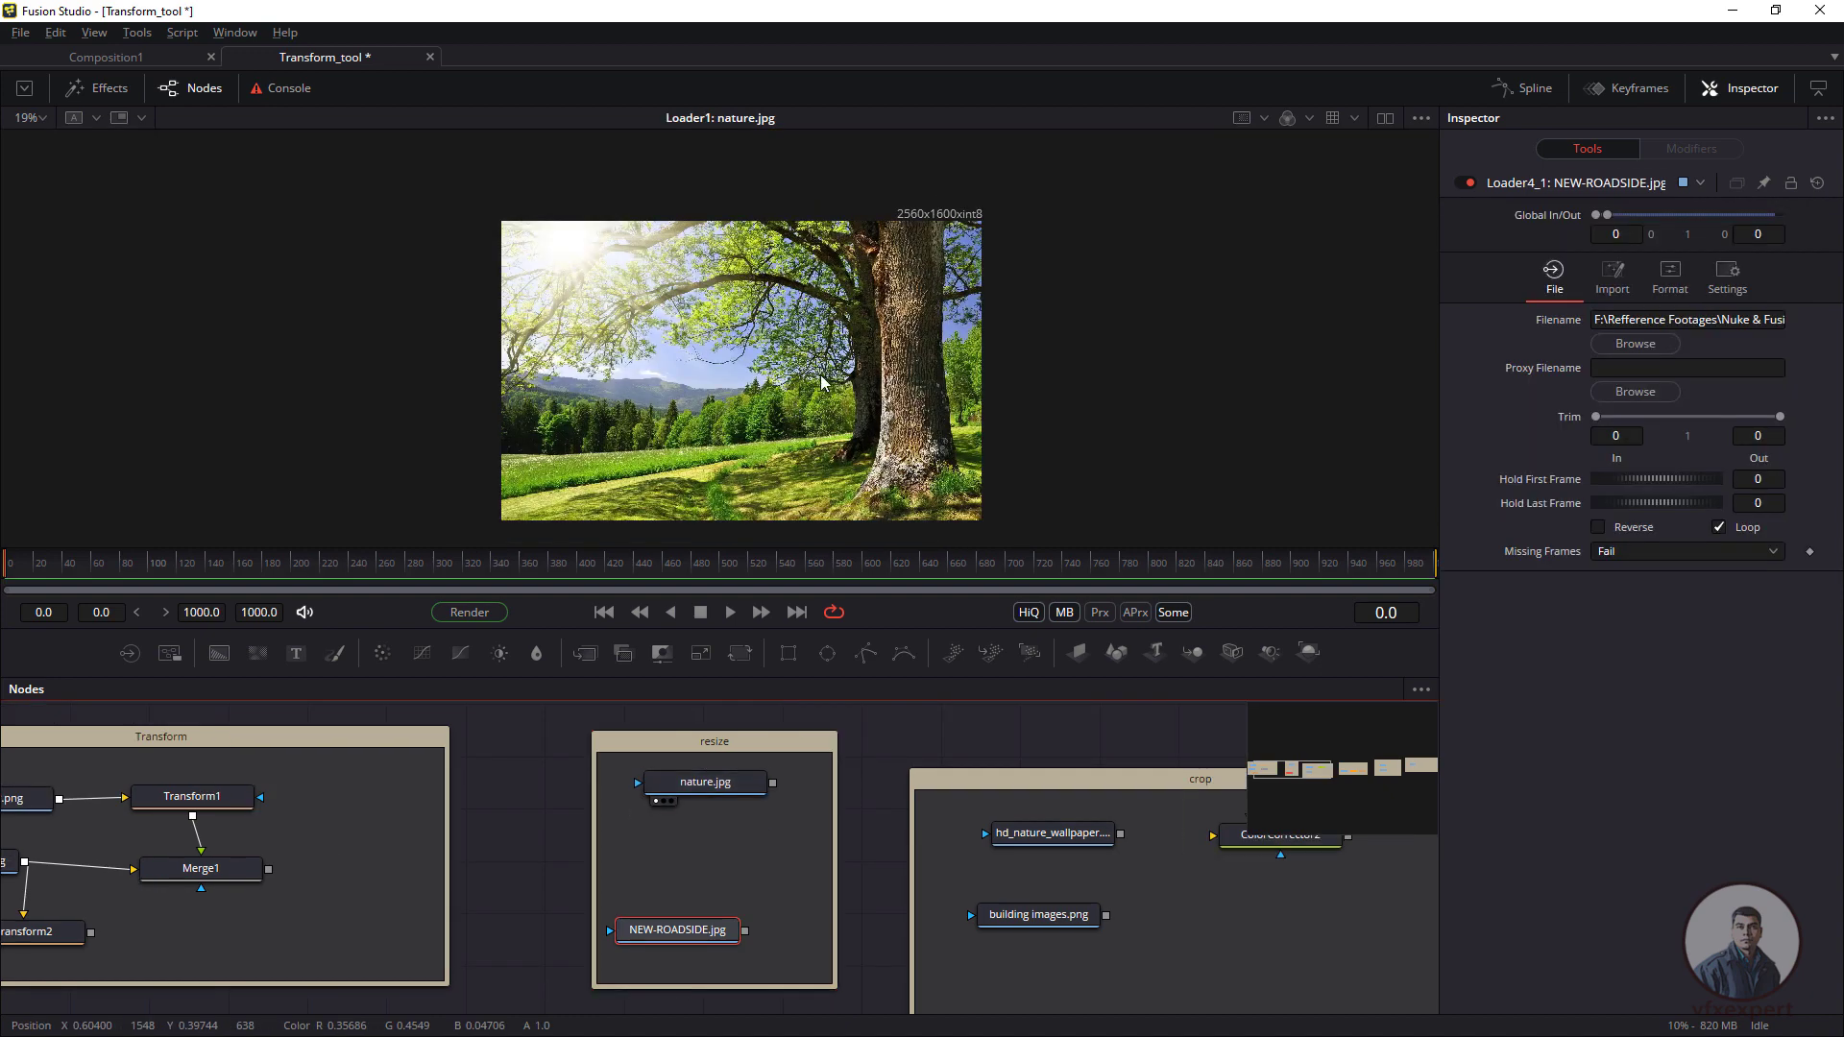
pyautogui.click(743, 792)
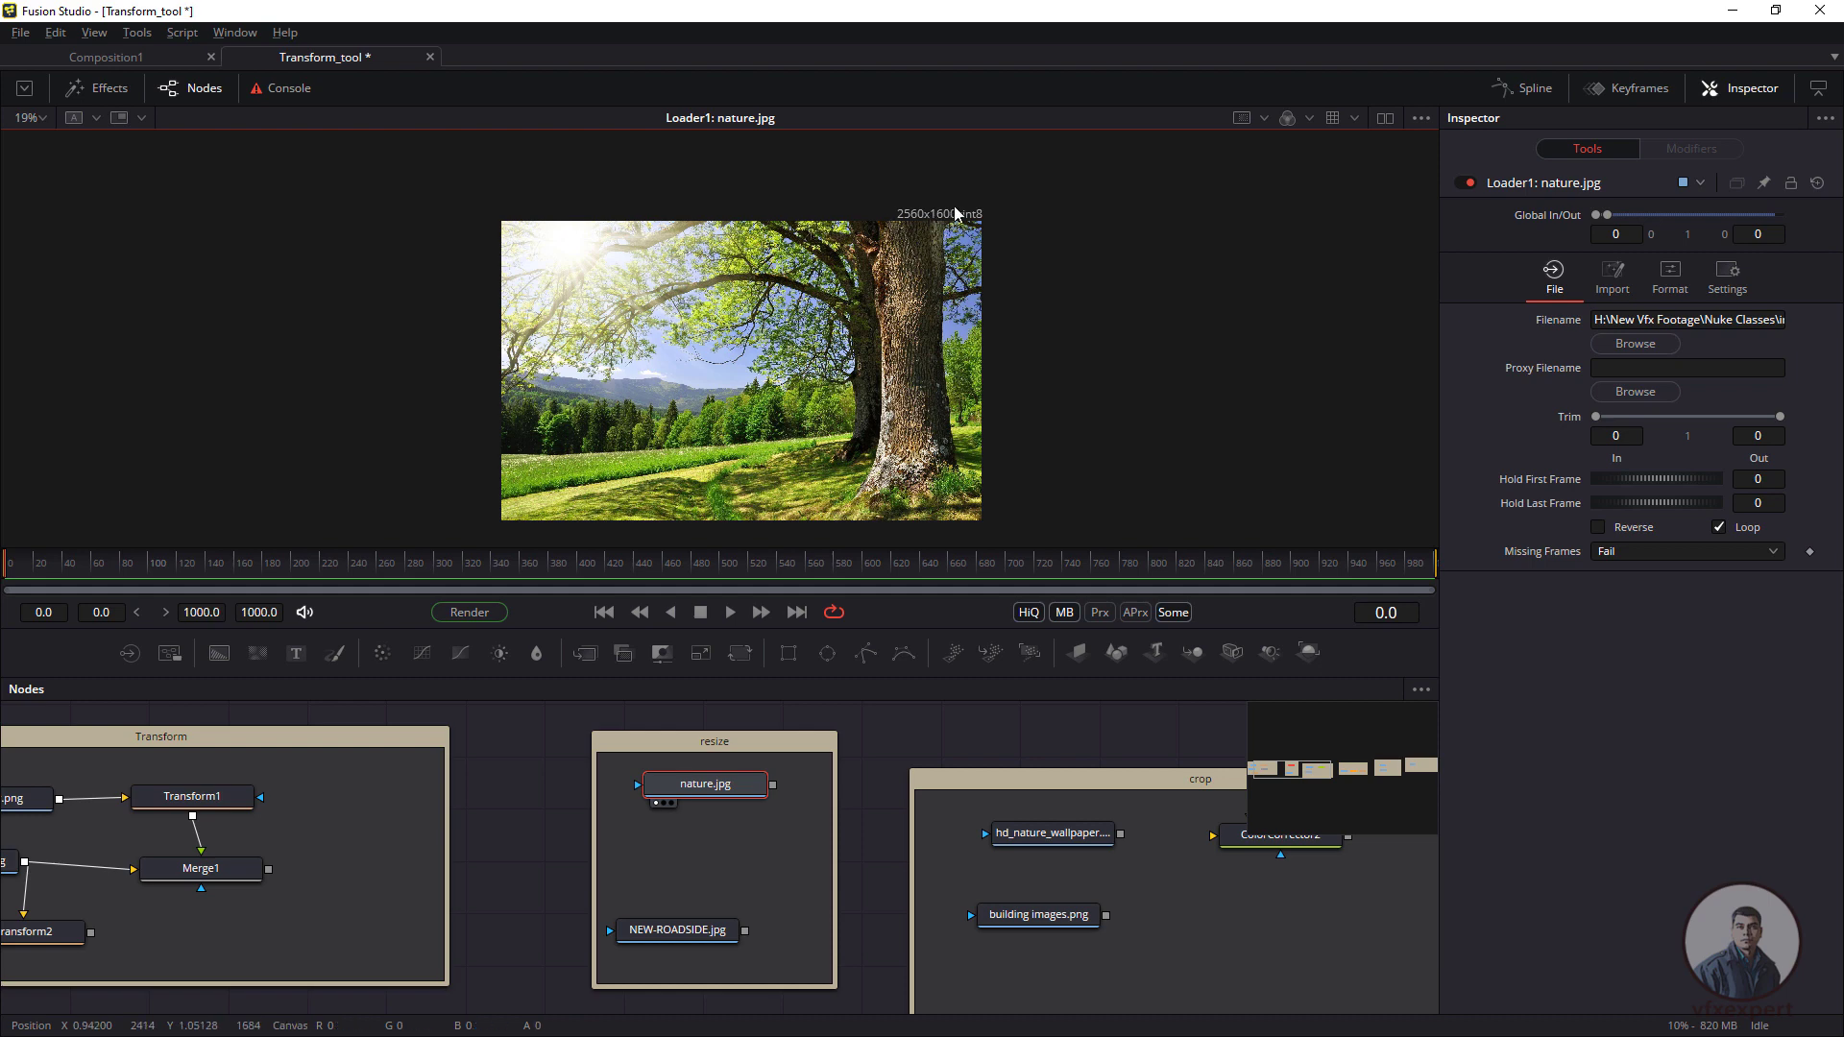
pyautogui.scroll(2, 956, 213)
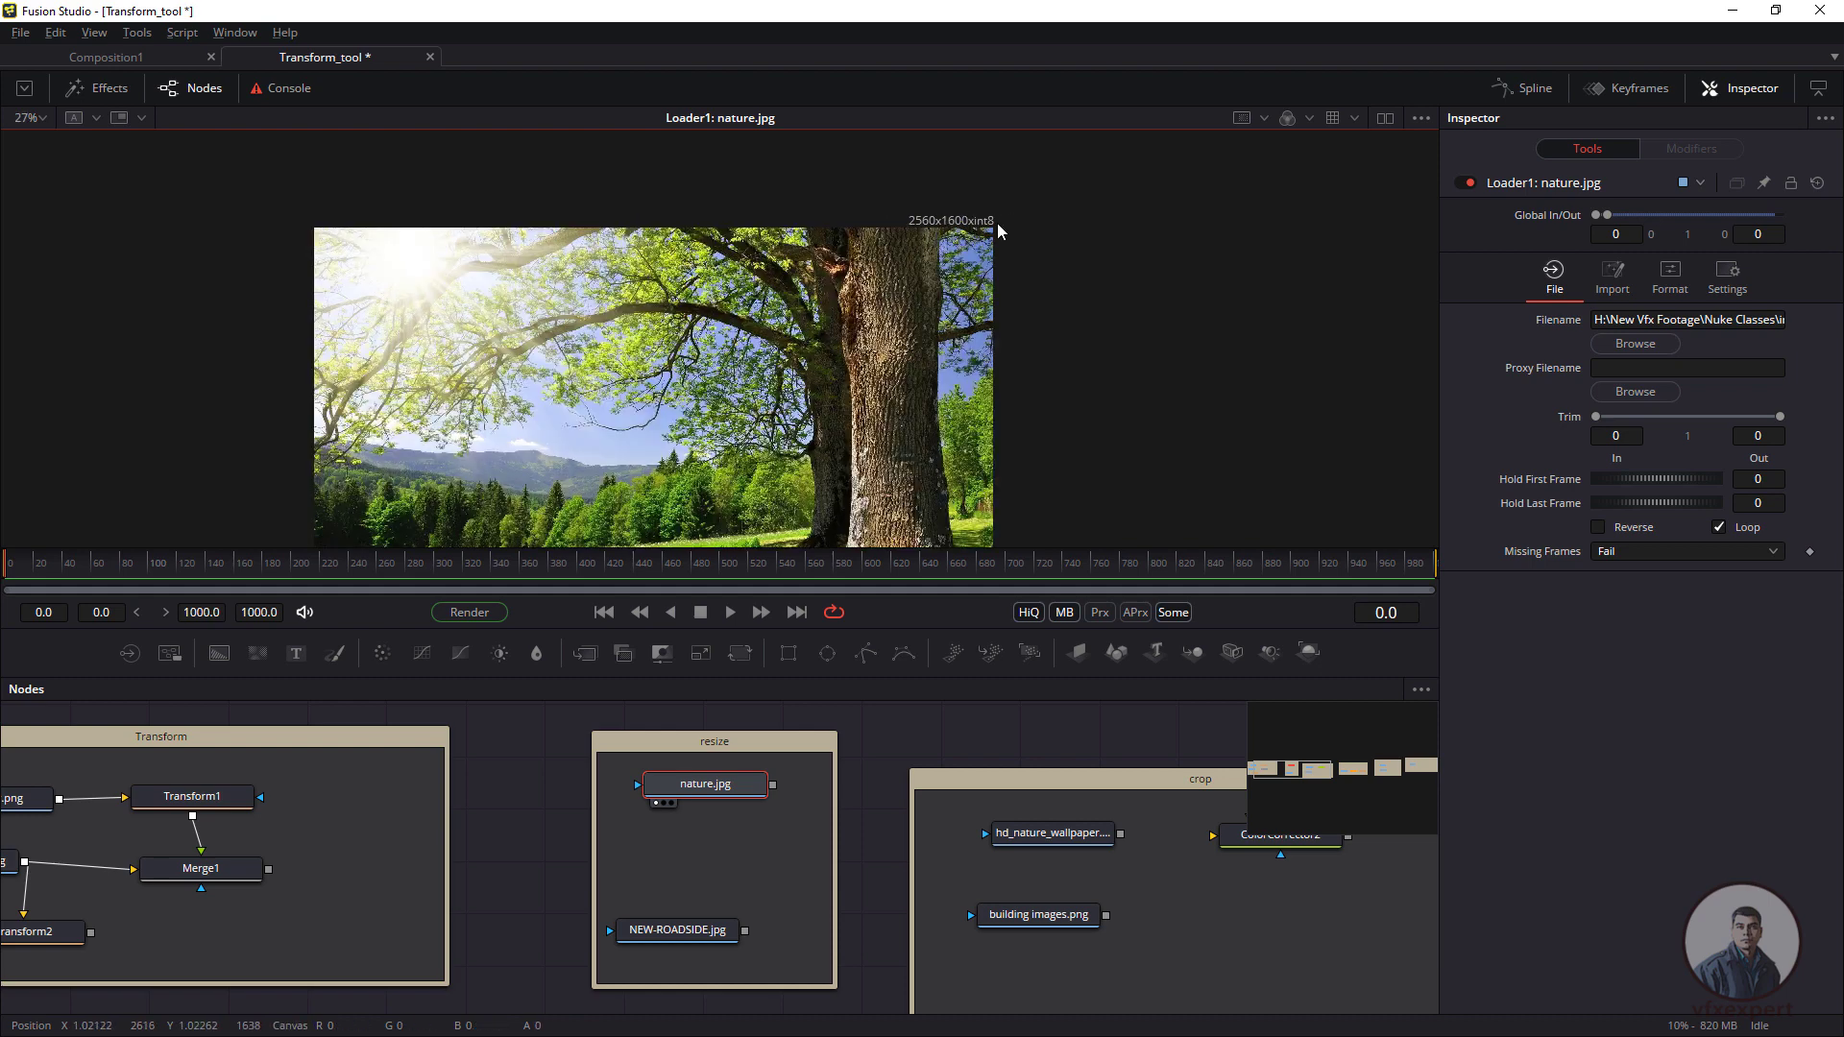
pyautogui.scroll(-3, 870, 351)
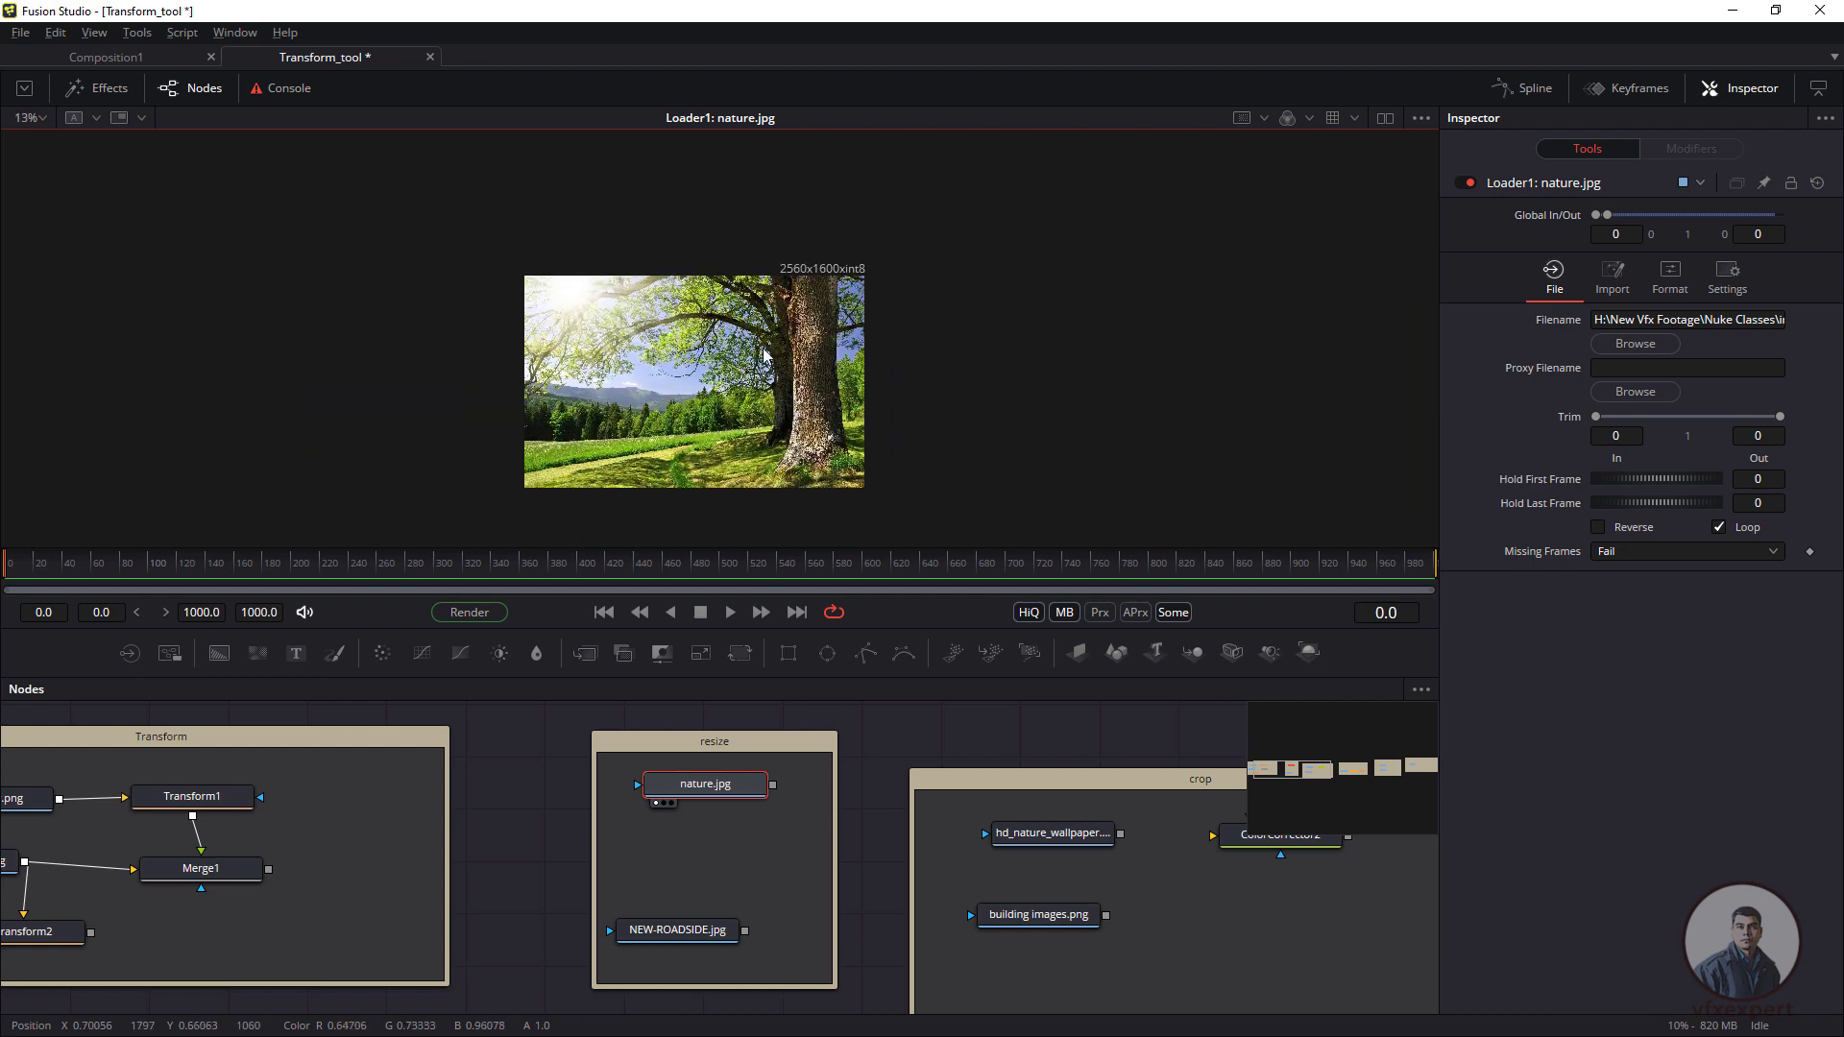
pyautogui.moveTo(764, 348); pyautogui.dragTo(777, 352)
pyautogui.moveTo(711, 785); pyautogui.dragTo(705, 797)
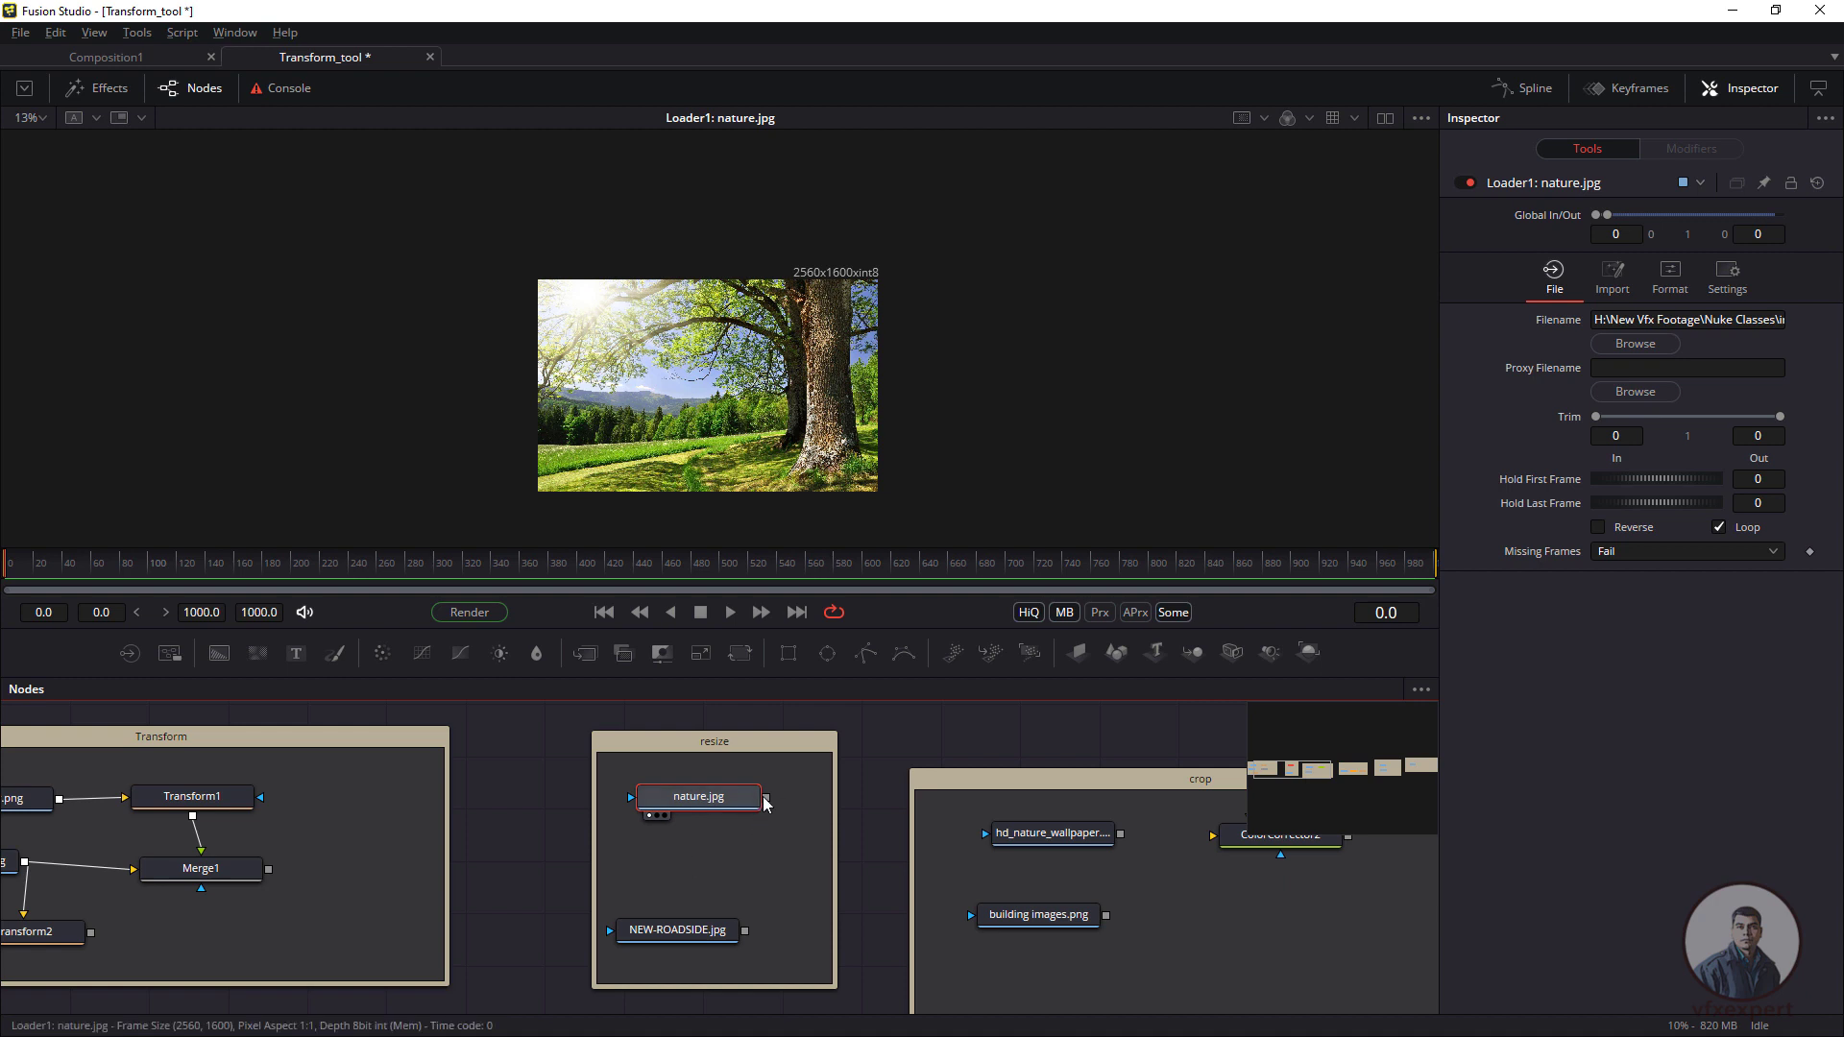
pyautogui.click(695, 853)
pyautogui.hotkey('shift', 'space')
pyautogui.write('Transform')
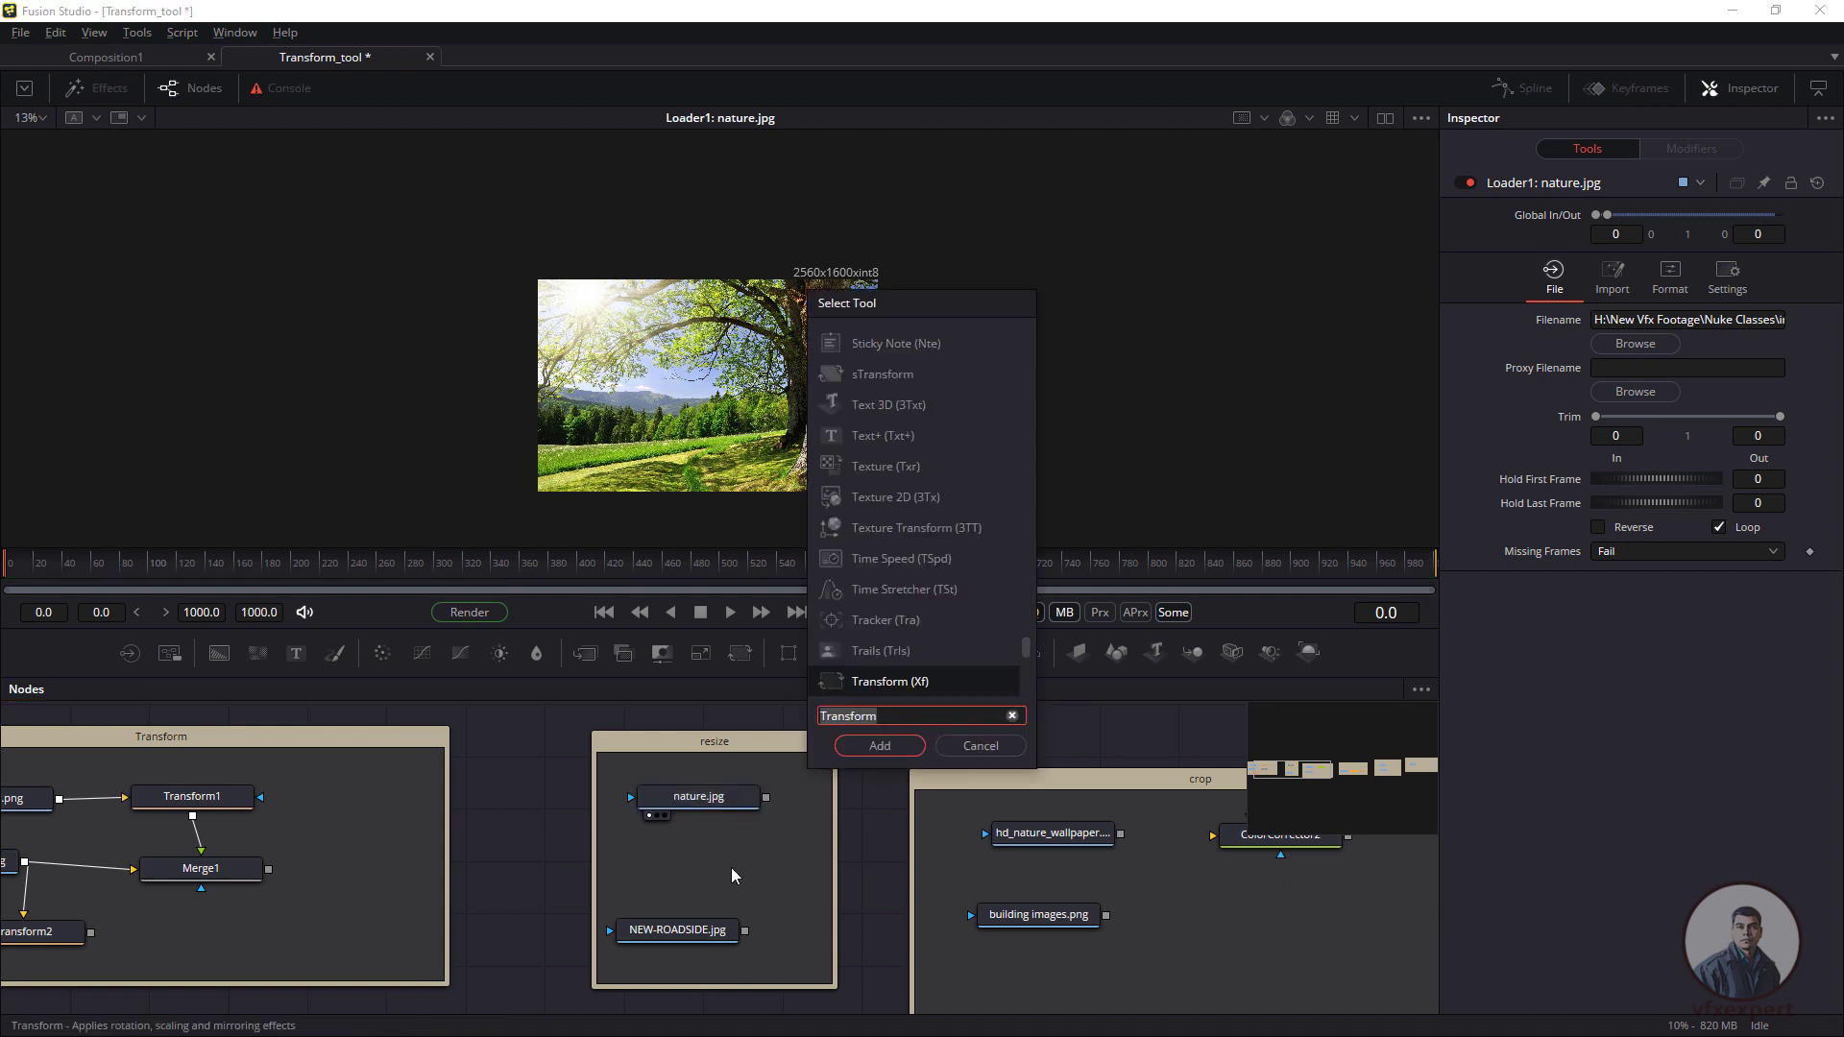
pyautogui.write('resize')
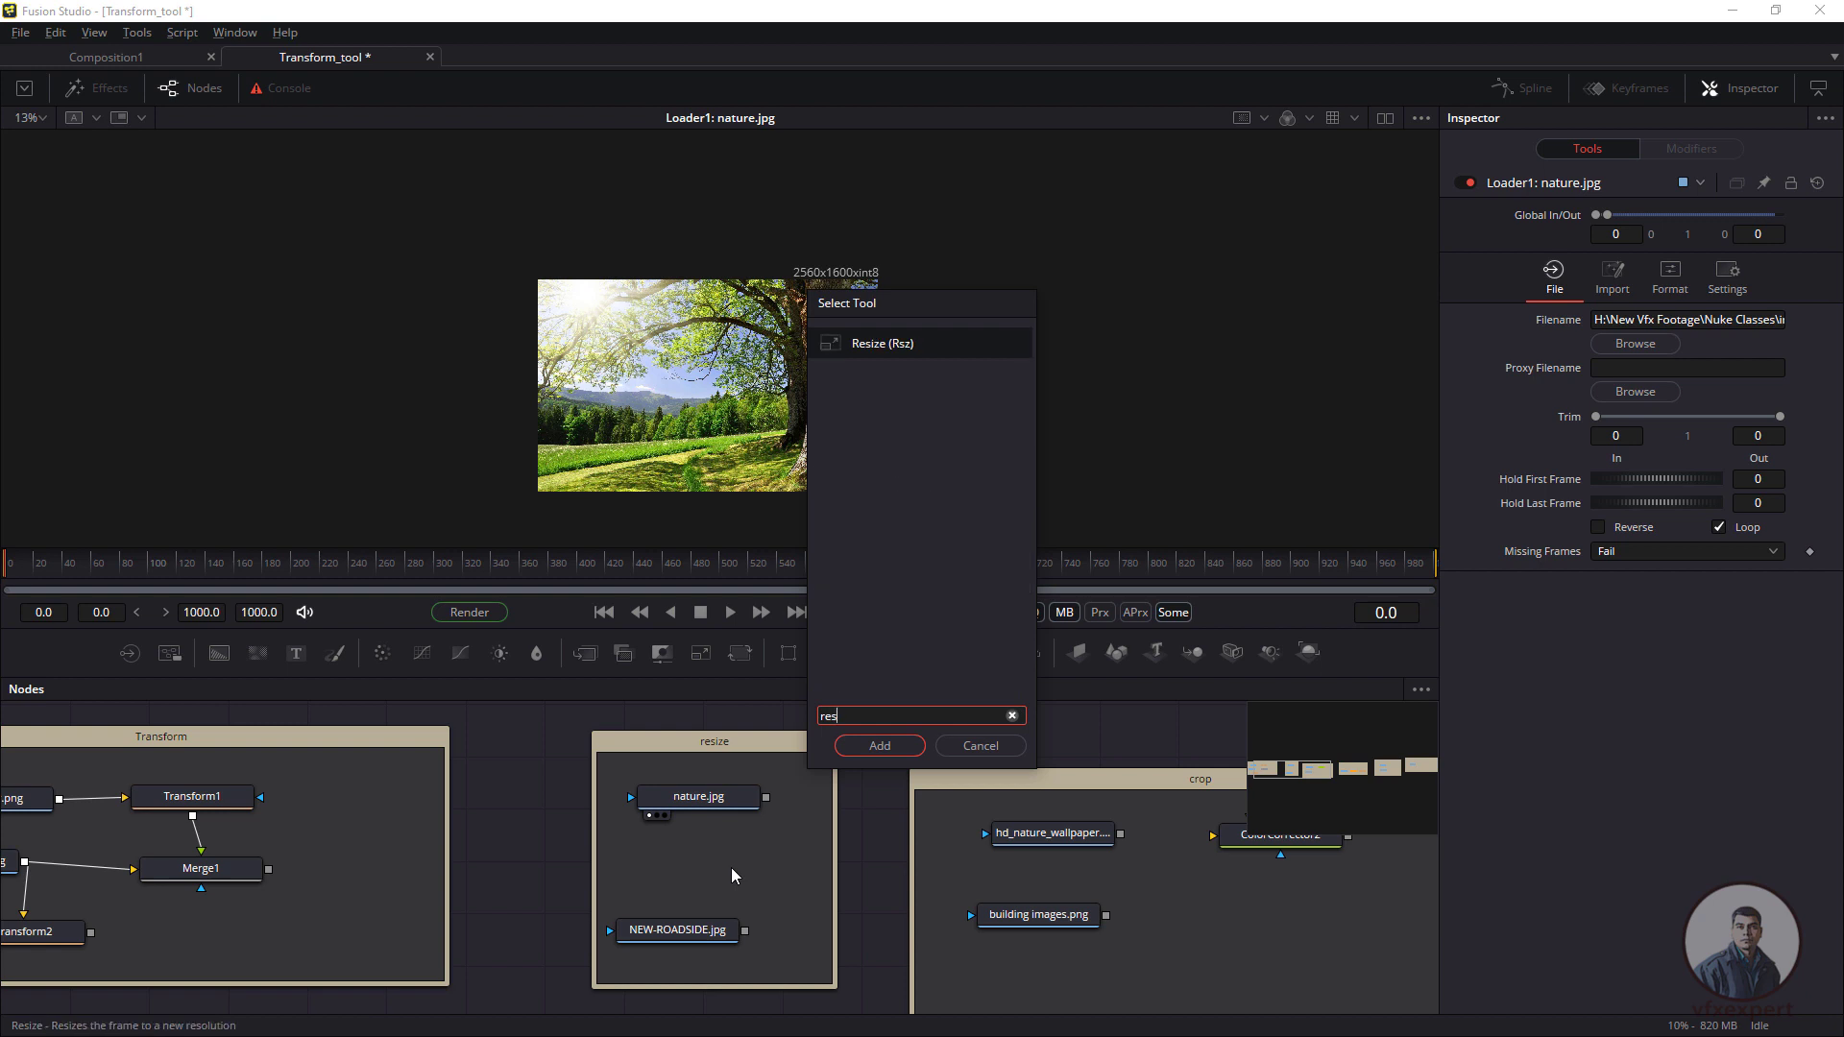
pyautogui.click(981, 745)
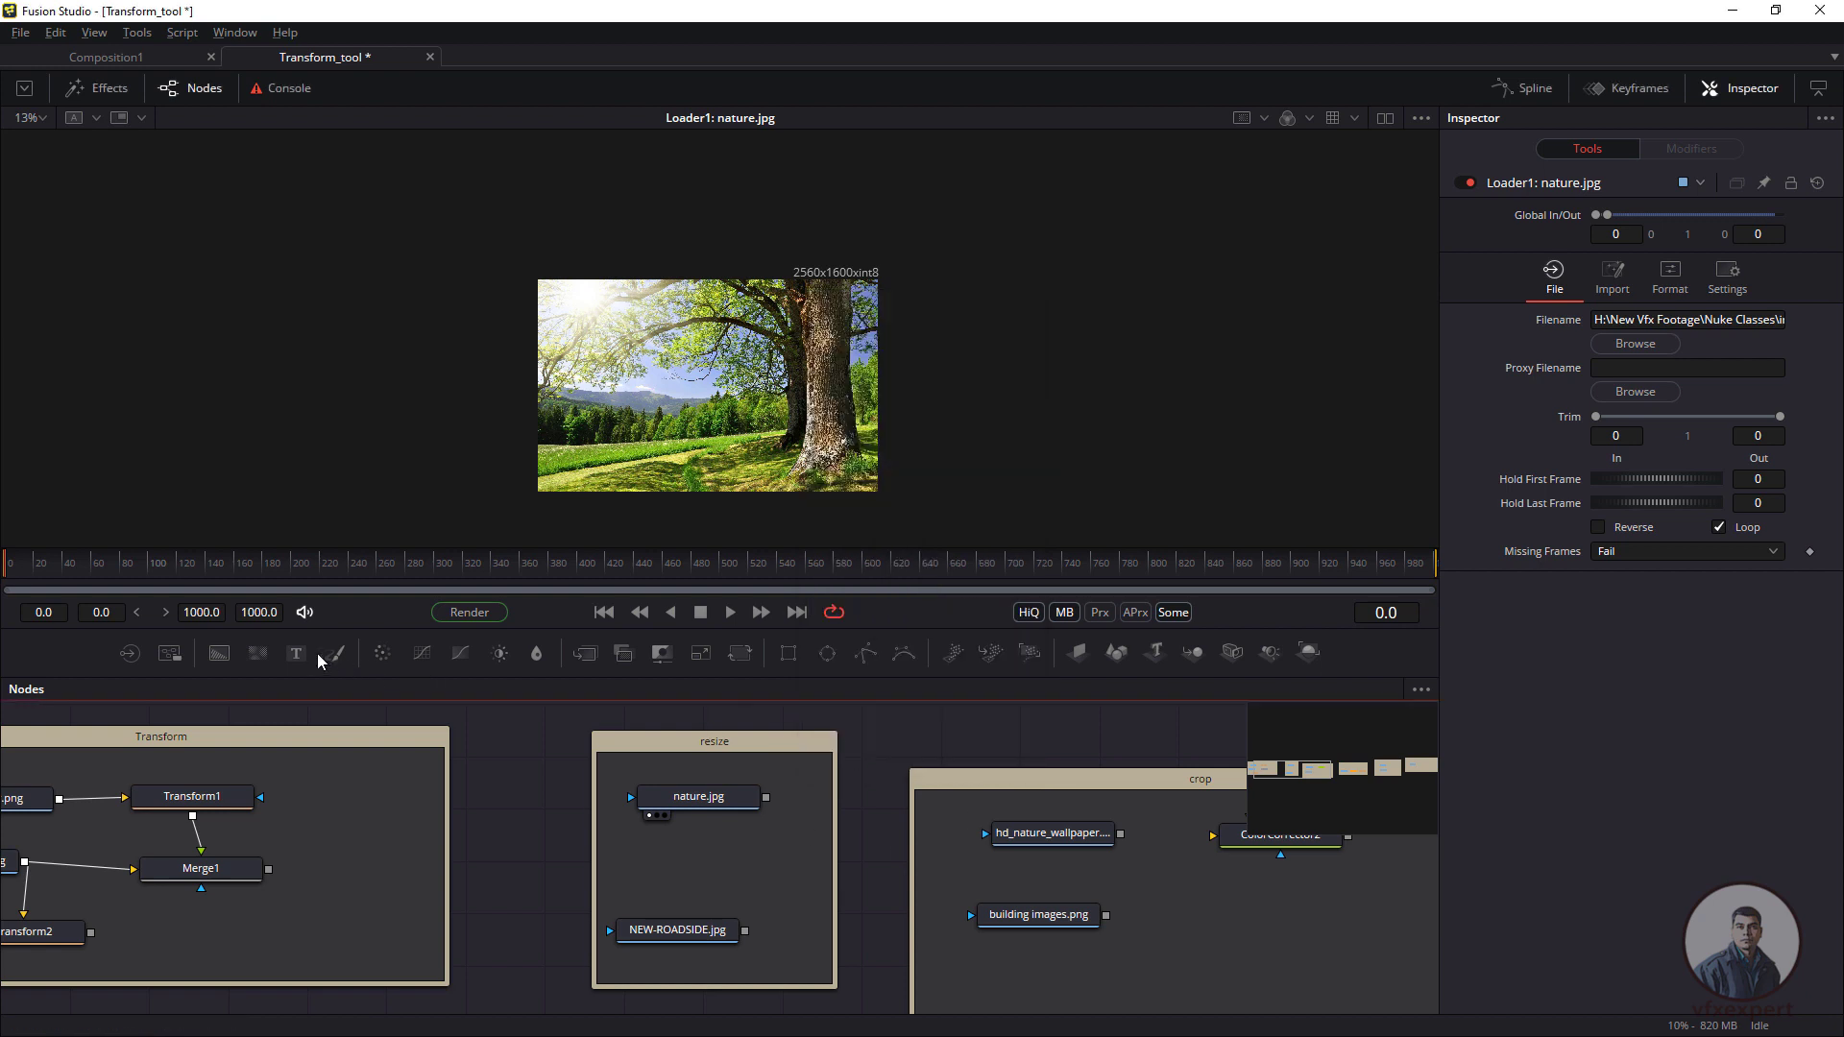
# - Add a Resize node between nature.jpg and NEW-ROADSIDE.jpg and enlarge the resize group's frame
pyautogui.click(701, 656)
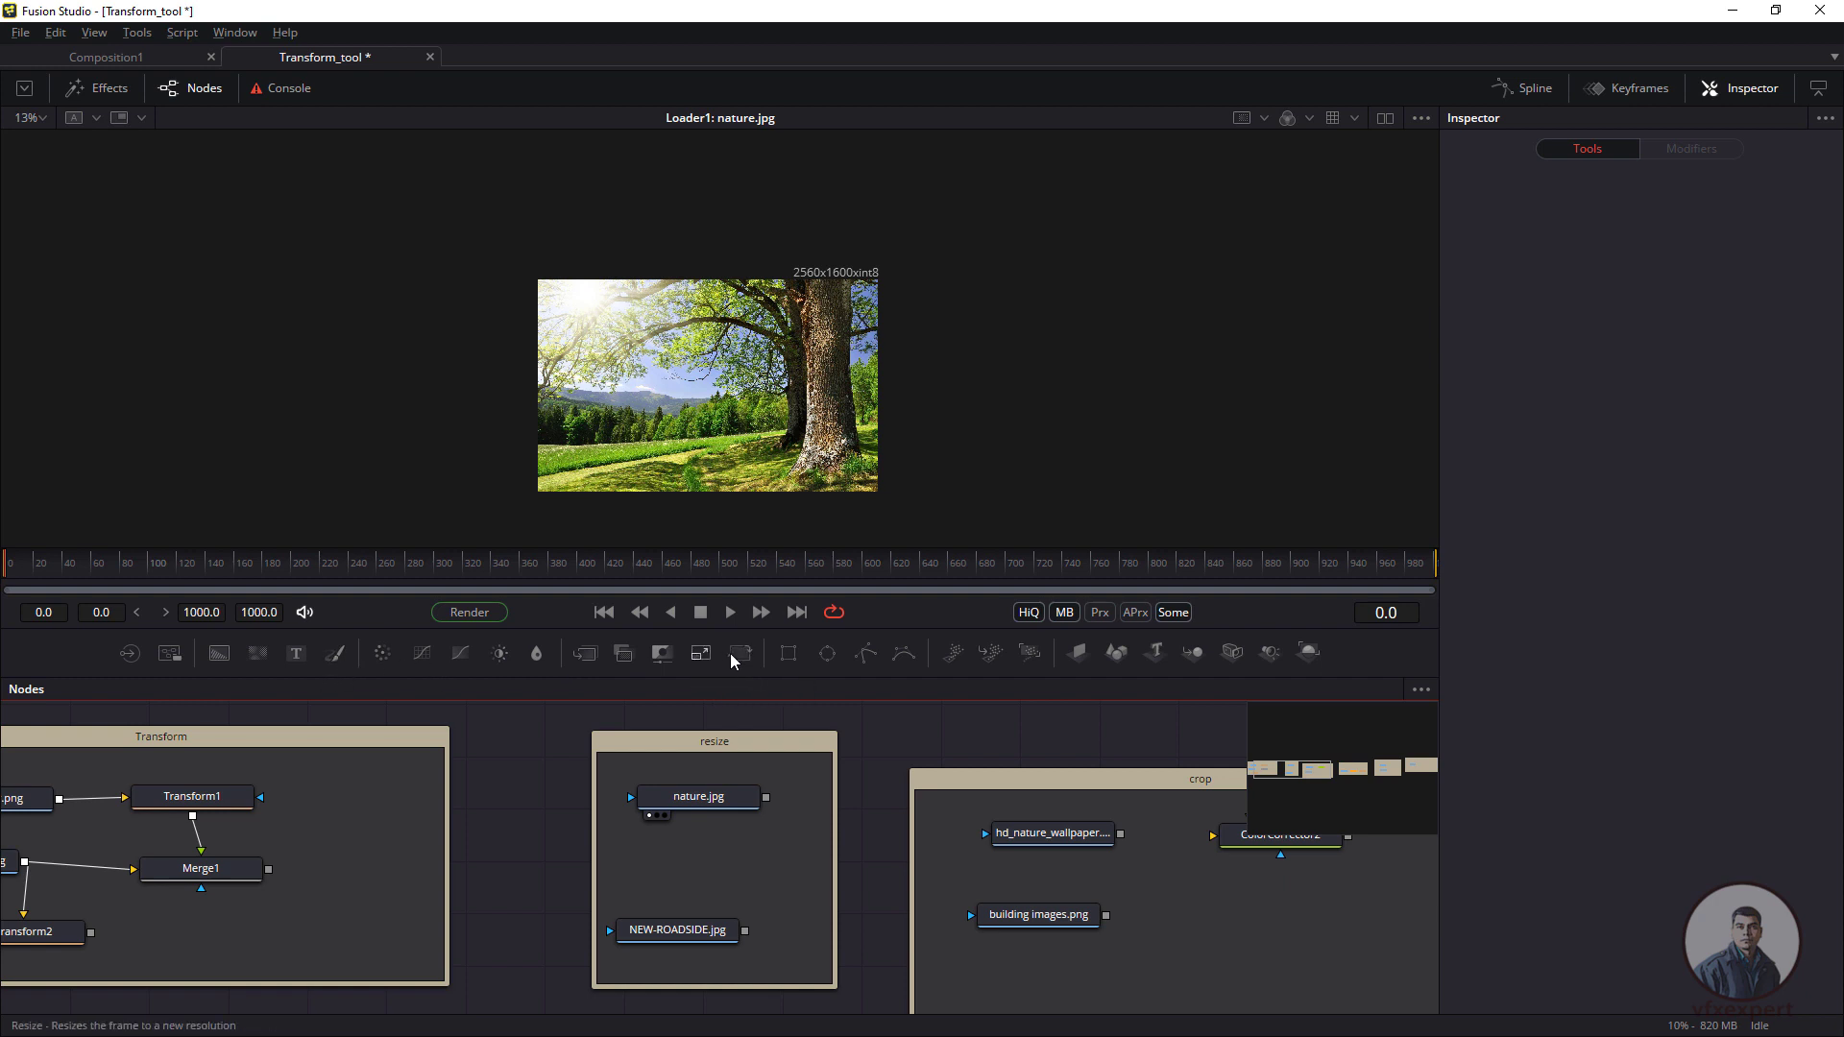
pyautogui.moveTo(701, 653); pyautogui.dragTo(726, 869)
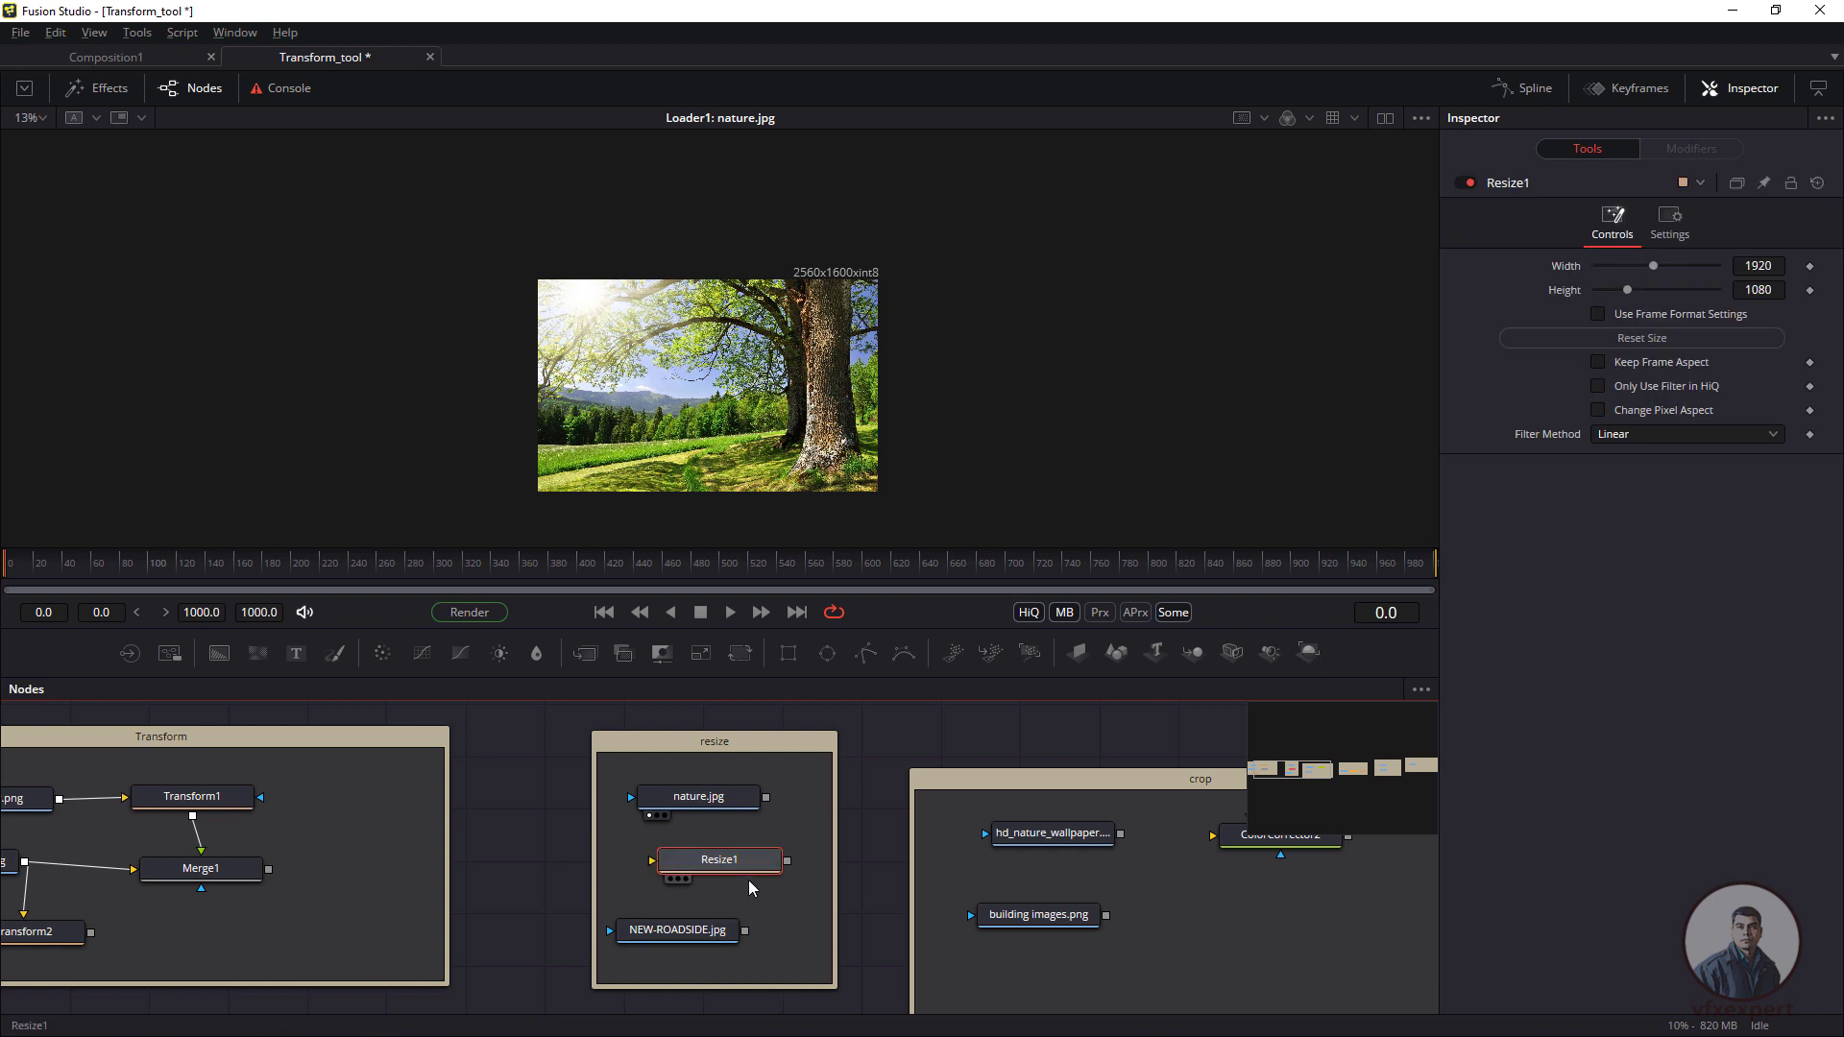
pyautogui.moveTo(731, 799); pyautogui.dragTo(612, 726)
pyautogui.moveTo(735, 977); pyautogui.dragTo(852, 988)
# - Connect nature.jpg to the Resize node placed beside it and display the resized output in the viewer
pyautogui.moveTo(666, 857); pyautogui.dragTo(663, 870)
pyautogui.moveTo(577, 796); pyautogui.dragTo(571, 820)
pyautogui.moveTo(658, 864); pyautogui.dragTo(791, 821)
pyautogui.moveTo(631, 822); pyautogui.dragTo(711, 381)
# - Compare the resolution and framing of the original nature.jpg with the Resize node's output in the viewer
pyautogui.scroll(2, 711, 382)
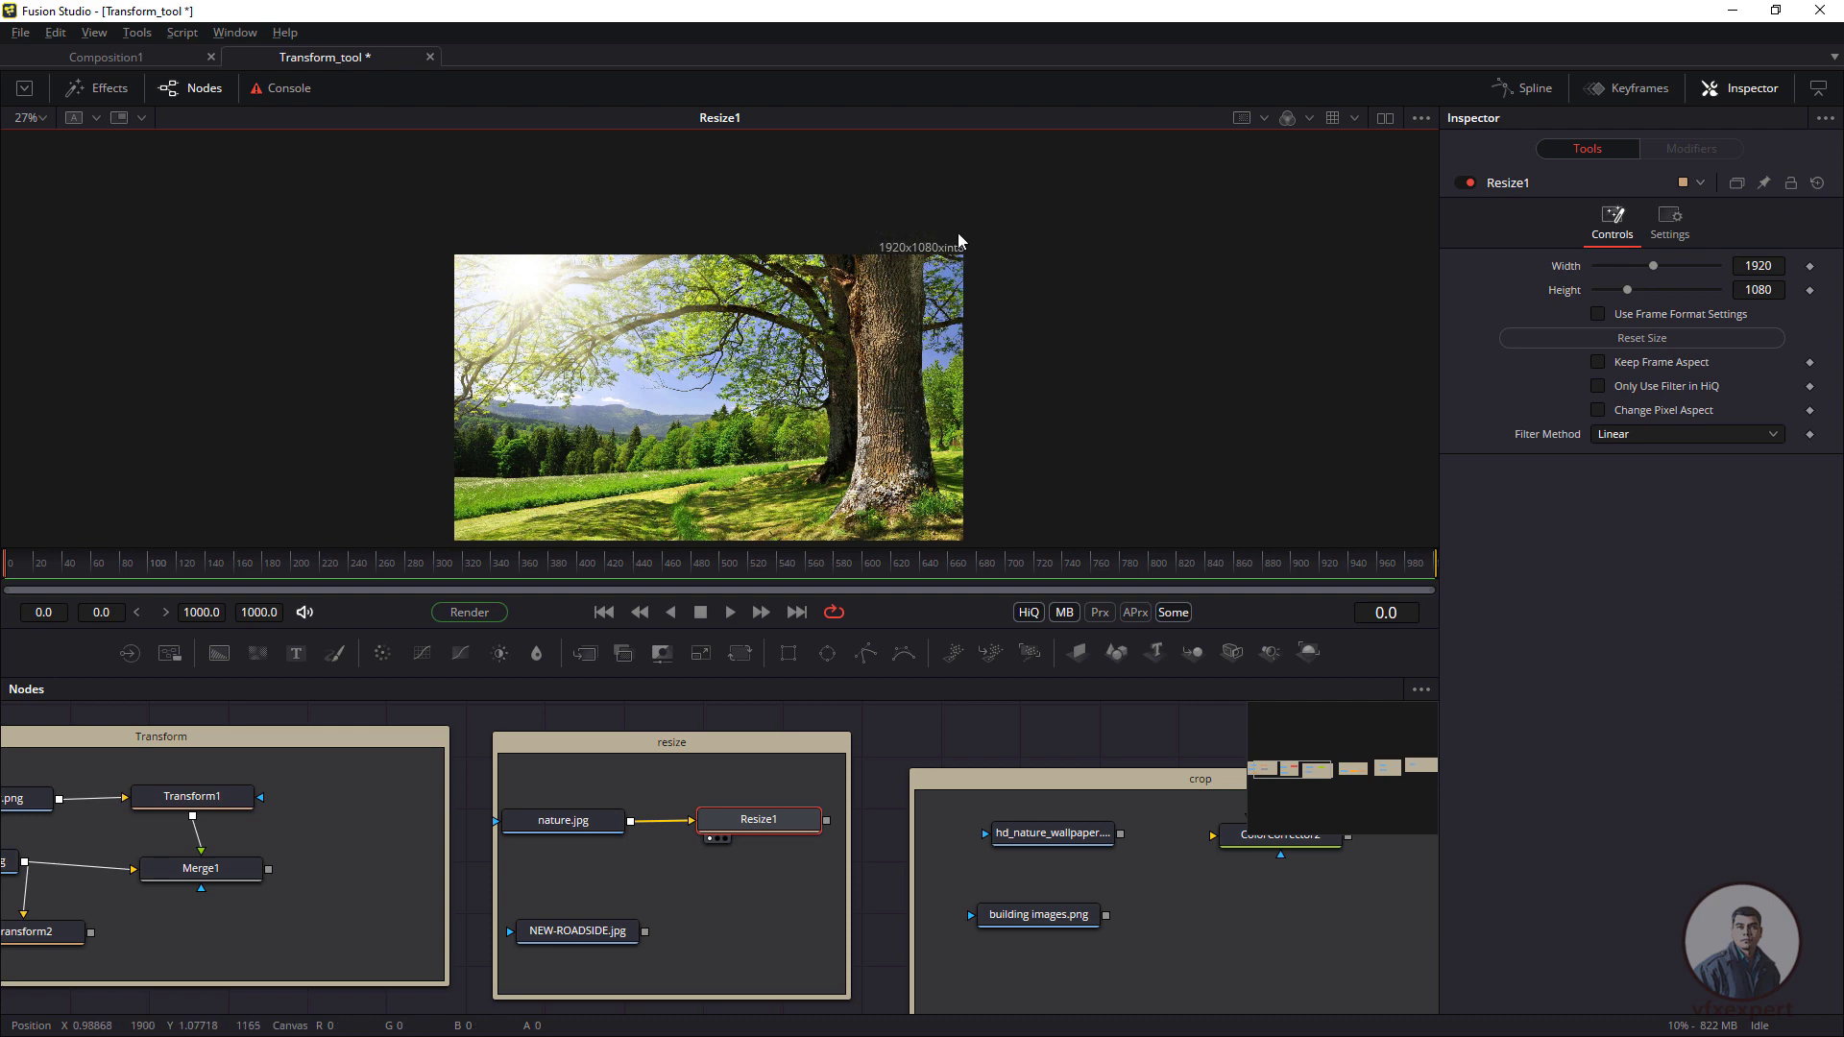
pyautogui.scroll(1, 957, 242)
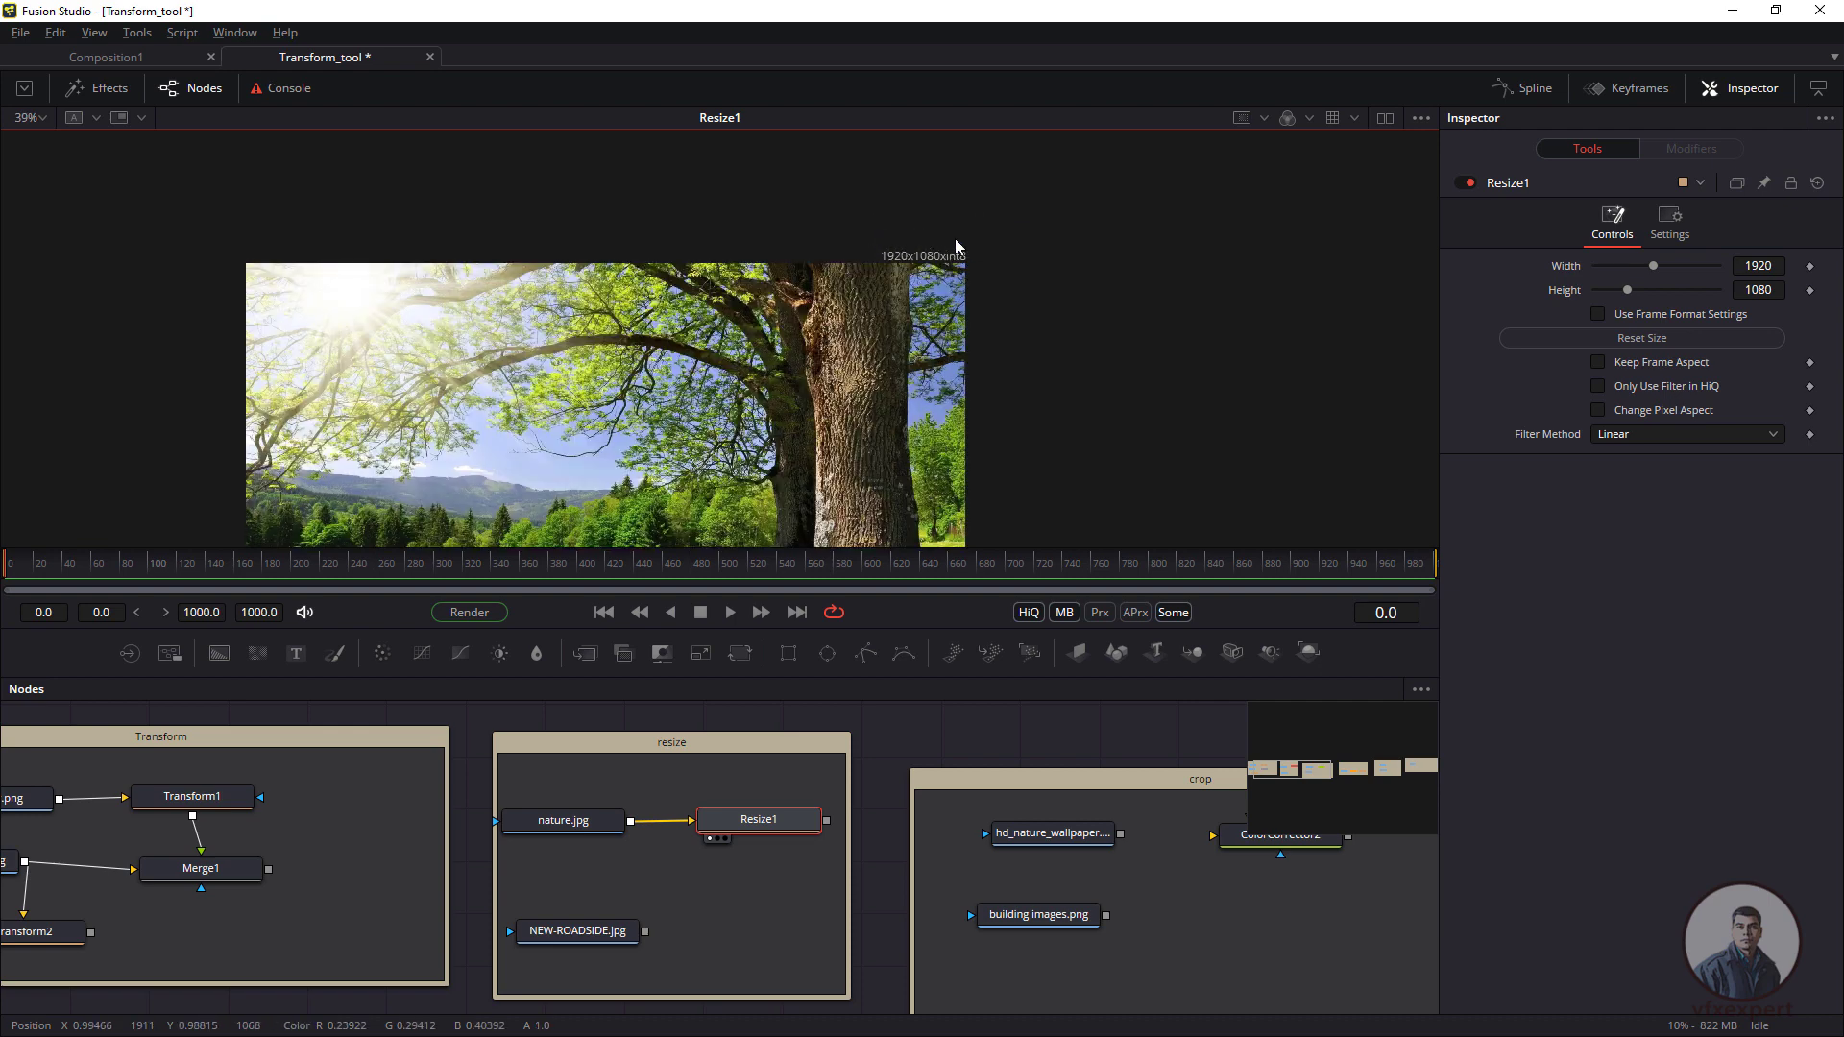
pyautogui.scroll(-1, 764, 410)
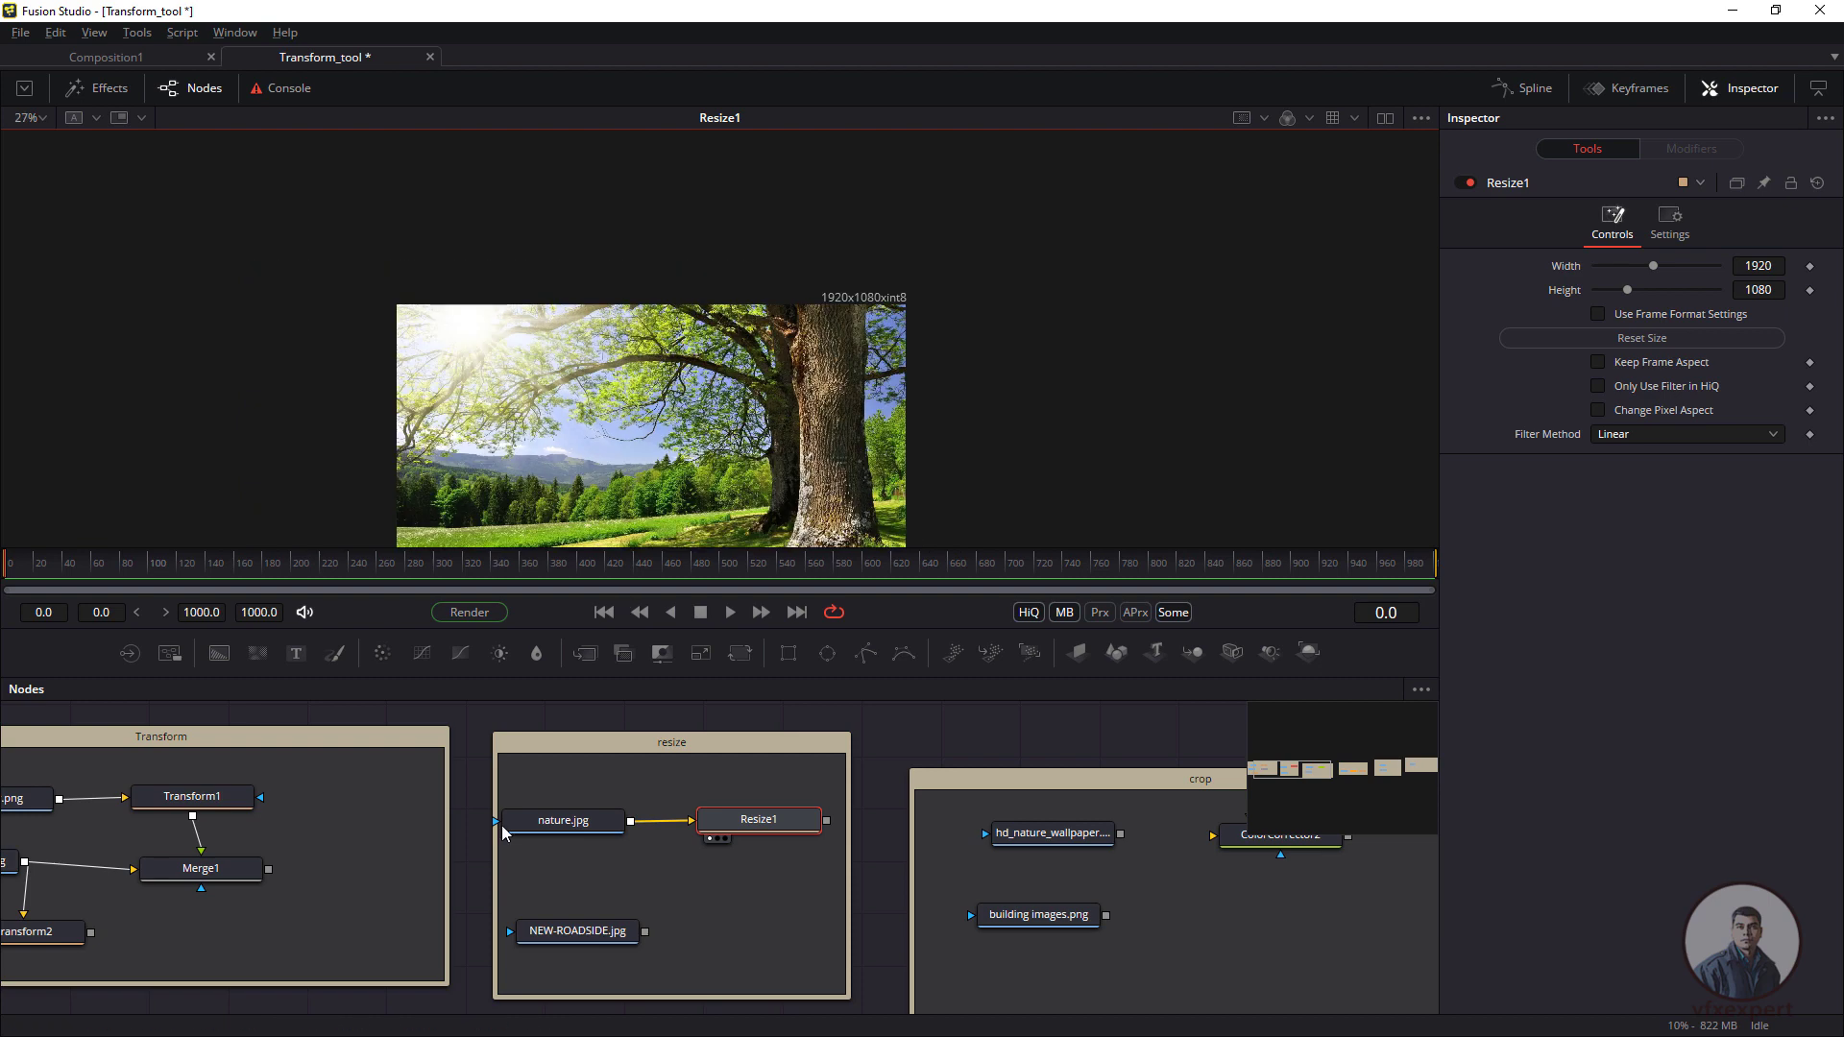
pyautogui.moveTo(577, 819); pyautogui.dragTo(819, 371)
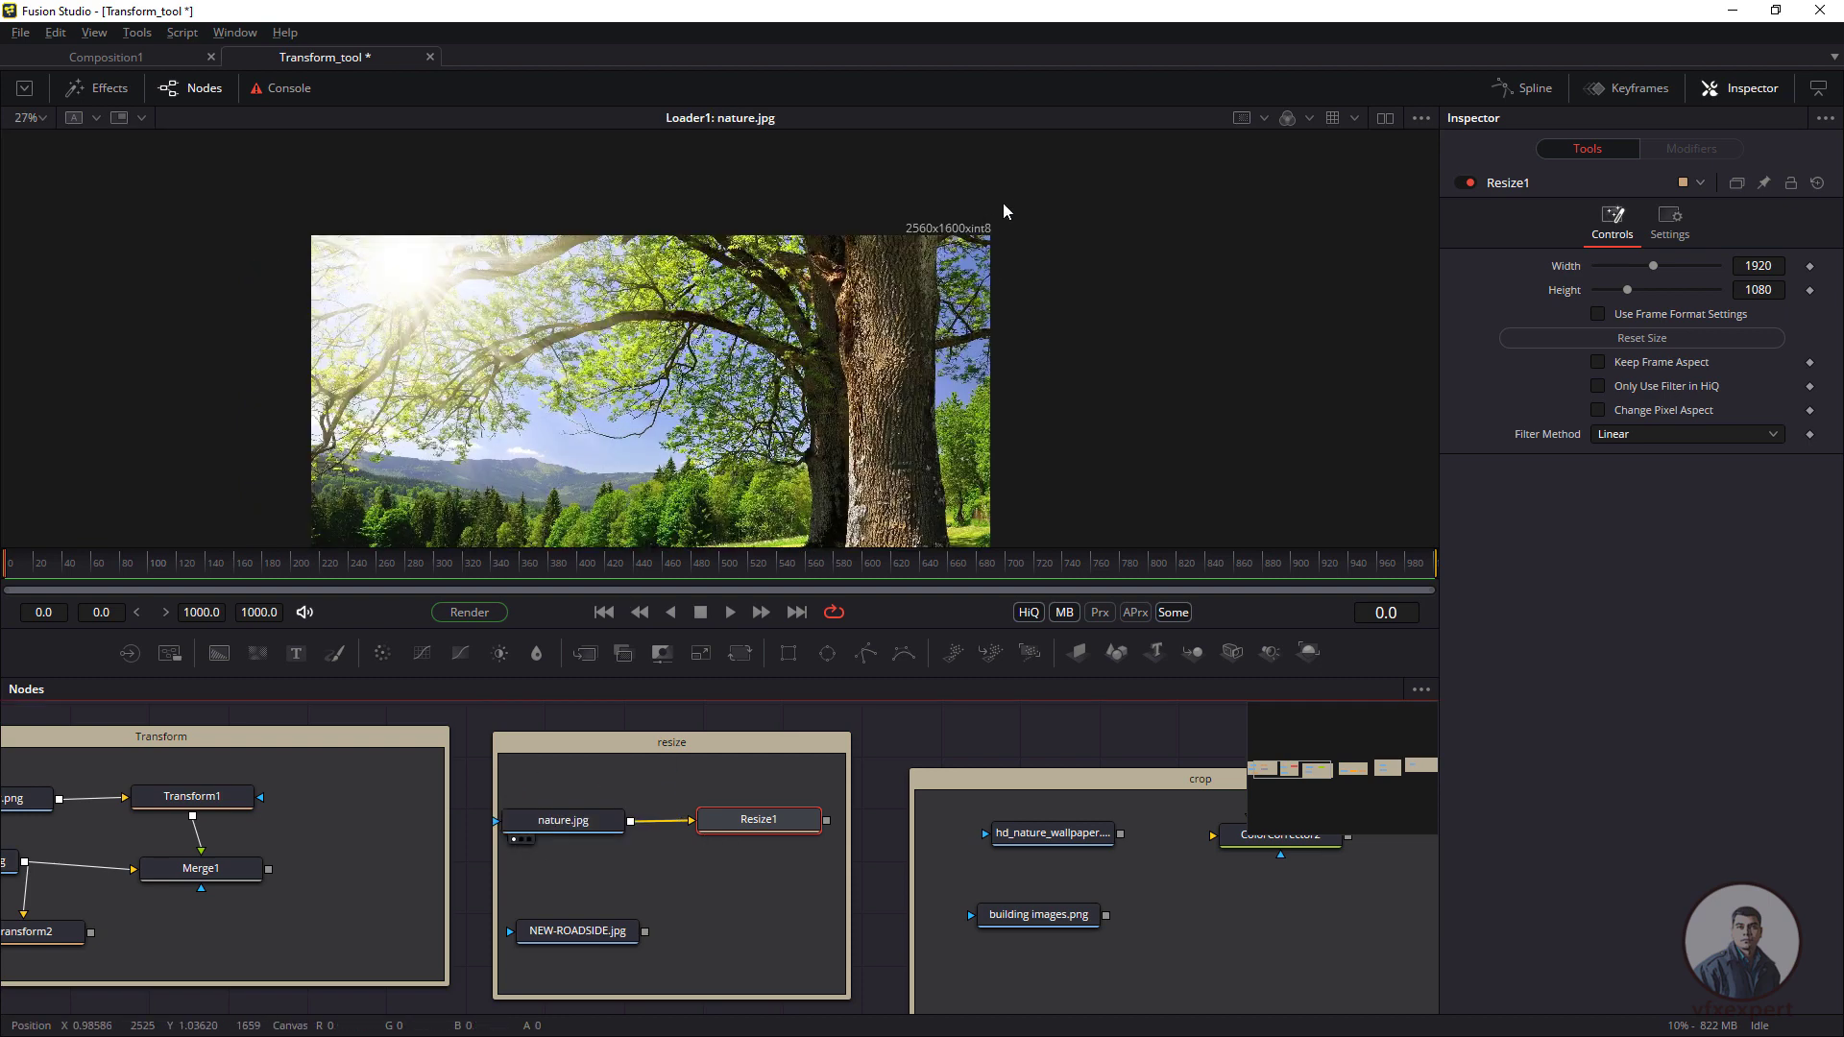
pyautogui.moveTo(748, 831); pyautogui.dragTo(975, 227)
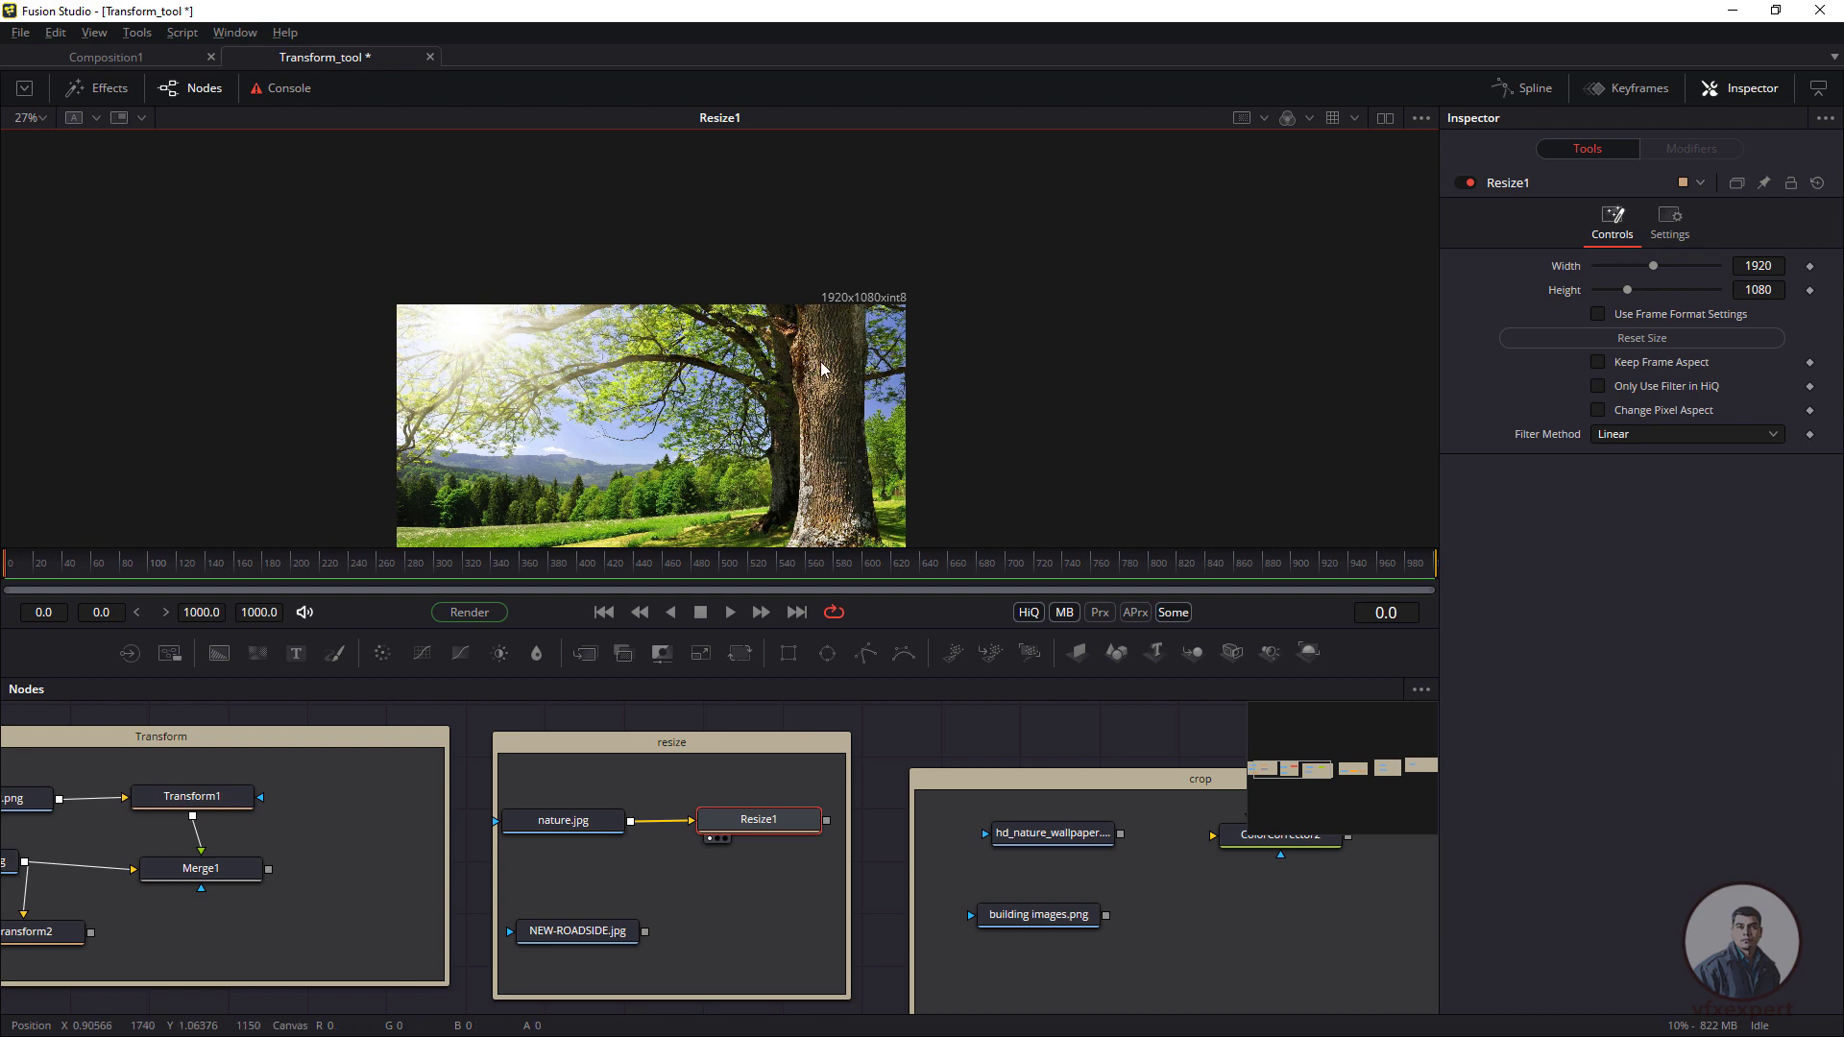
pyautogui.scroll(-2, 790, 382)
pyautogui.scroll(2, 739, 437)
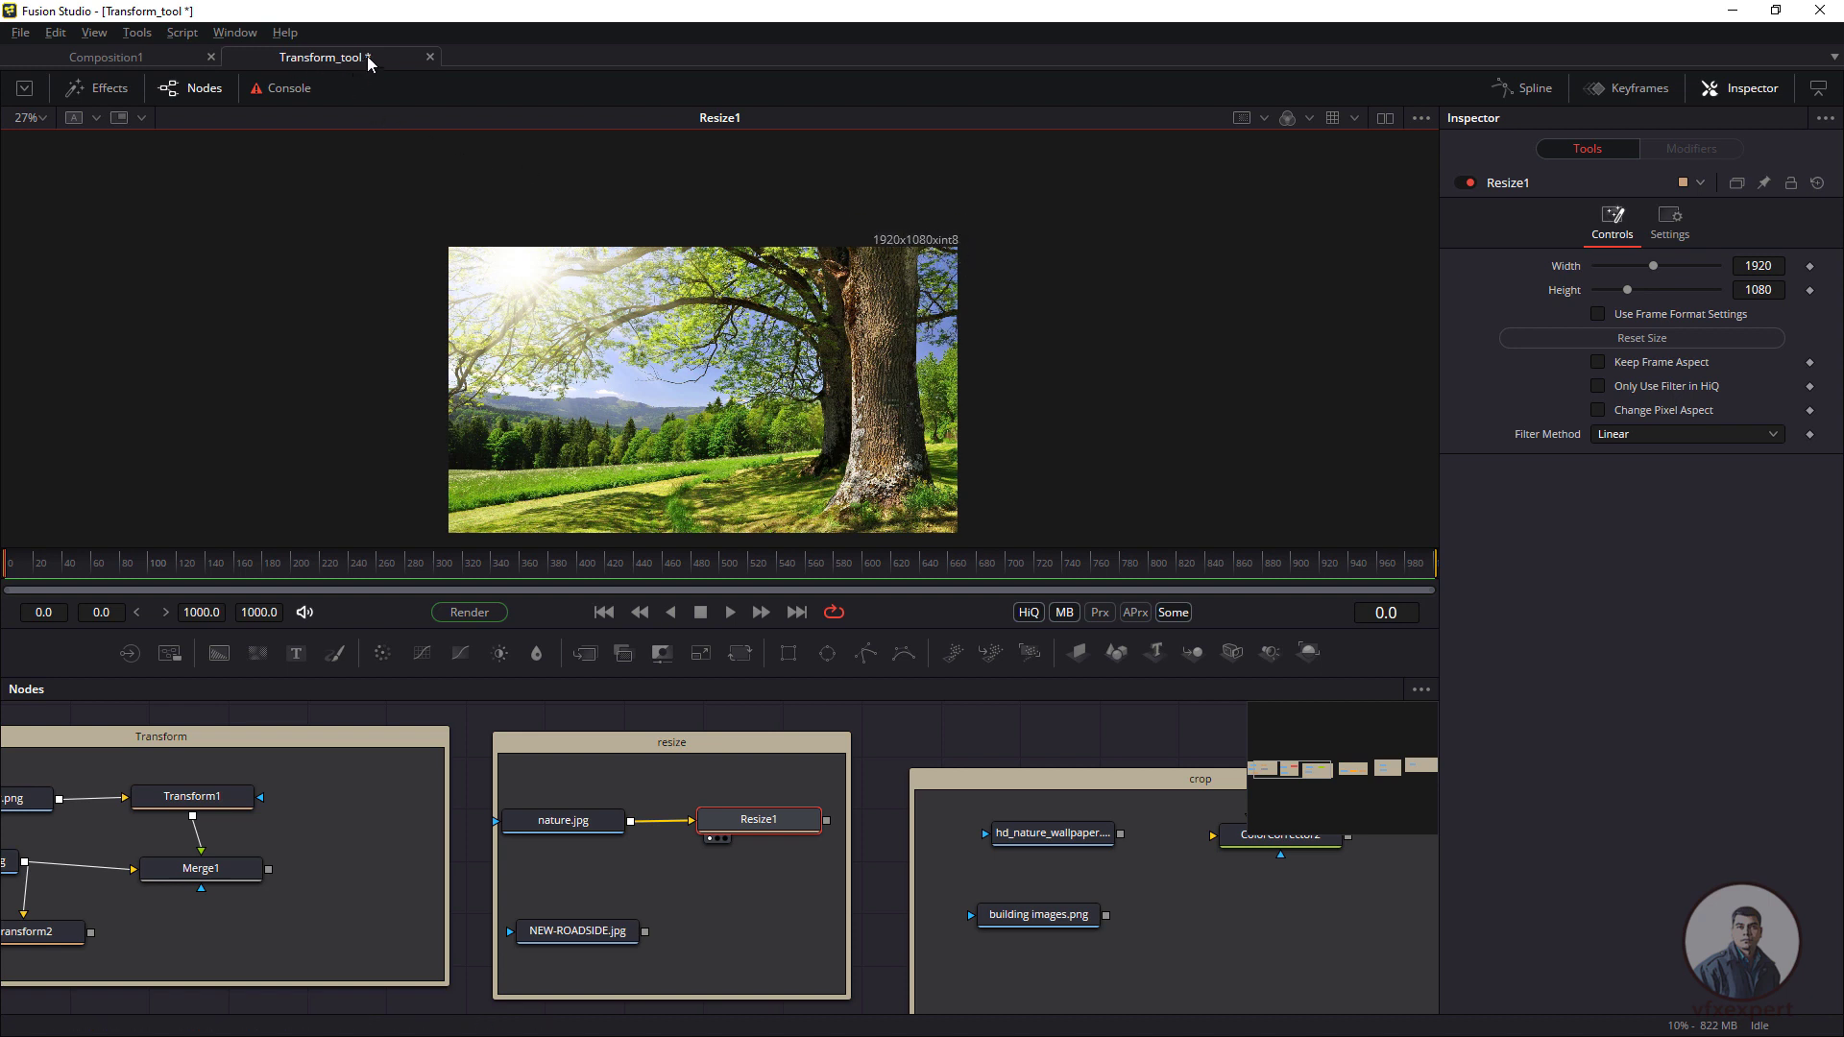
# - Open the Frame Format preferences of the Transform_tool composition to examine its default resolution
pyautogui.click(21, 33)
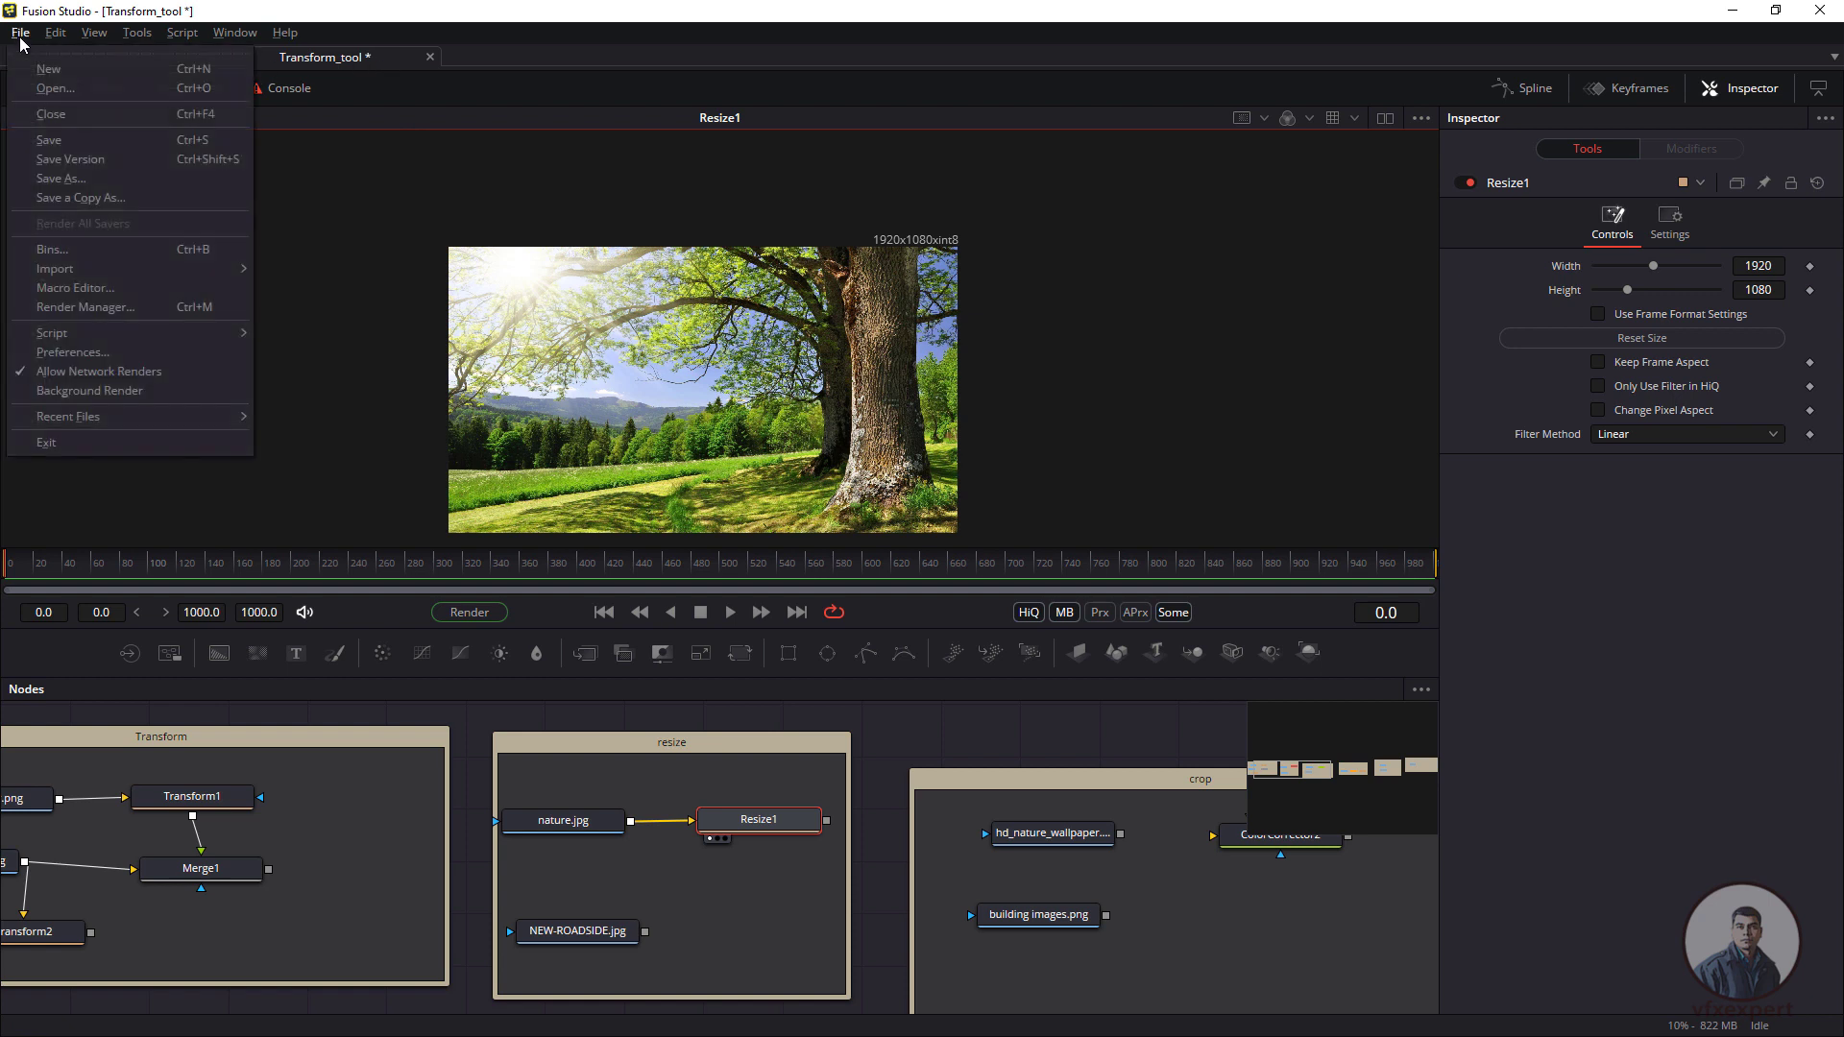
pyautogui.click(72, 352)
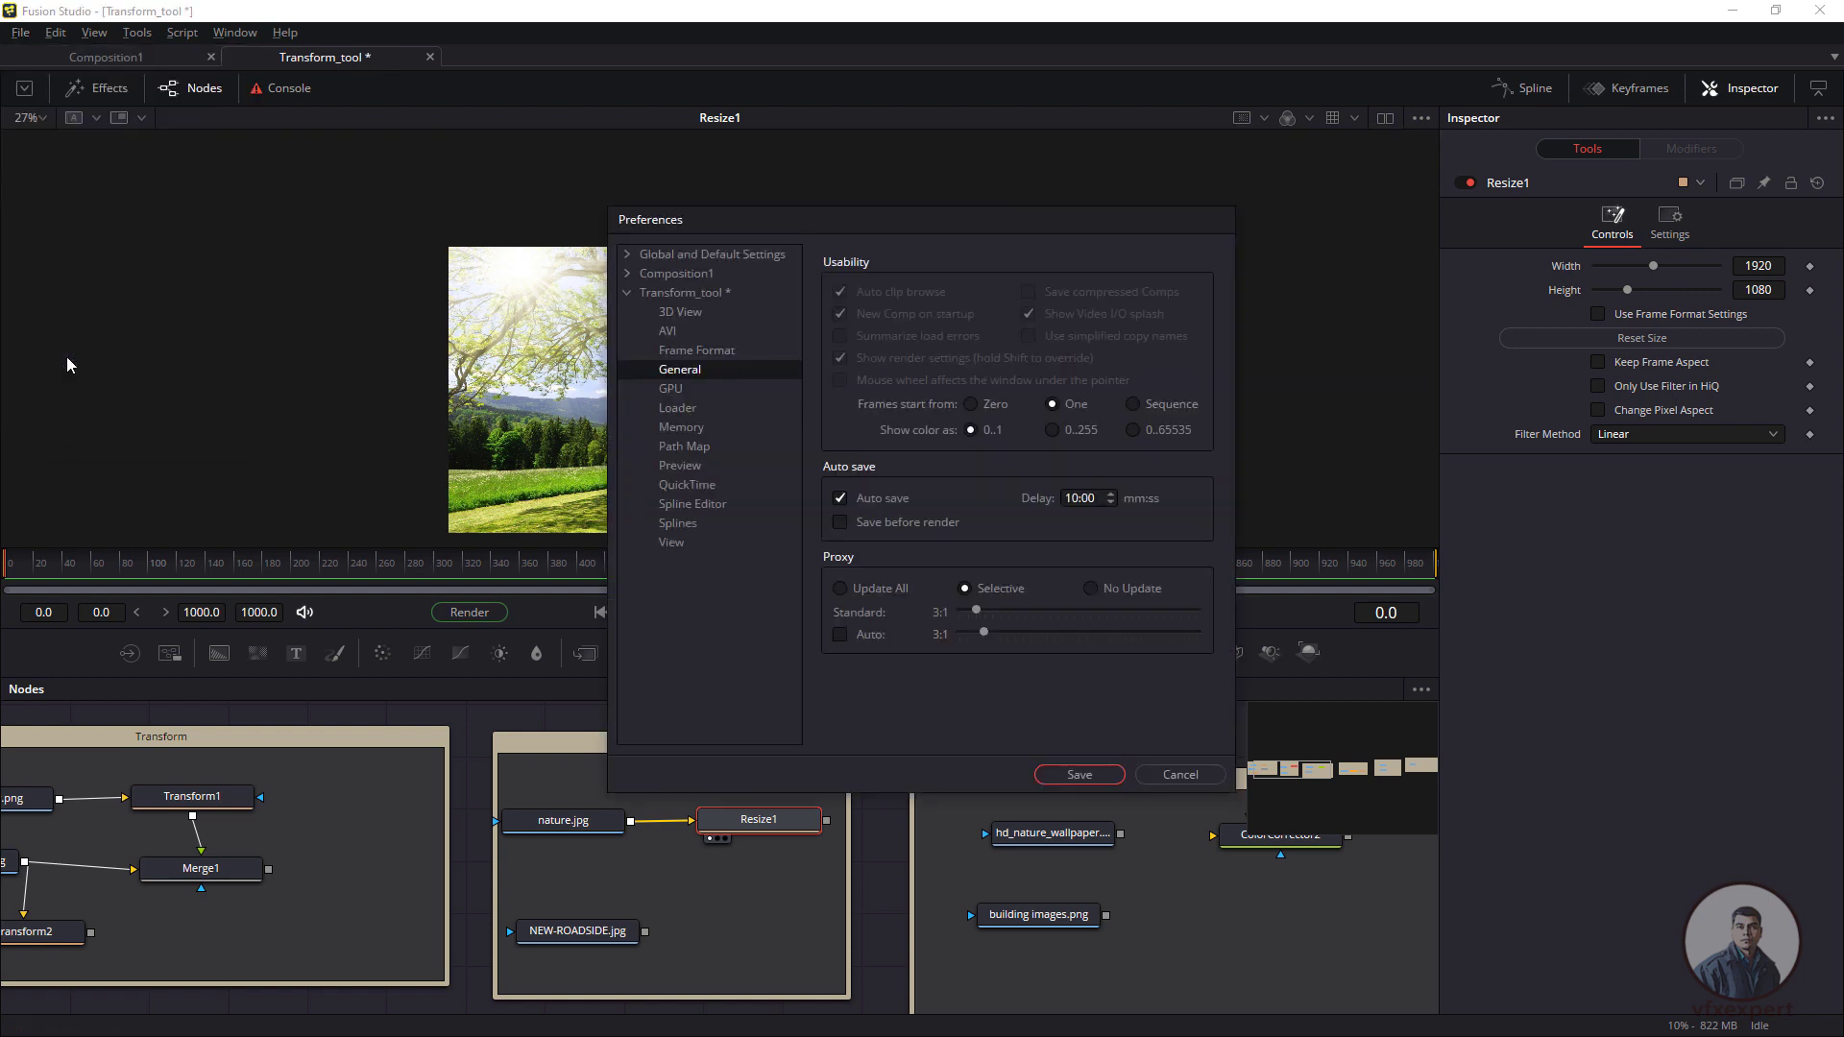
pyautogui.click(626, 292)
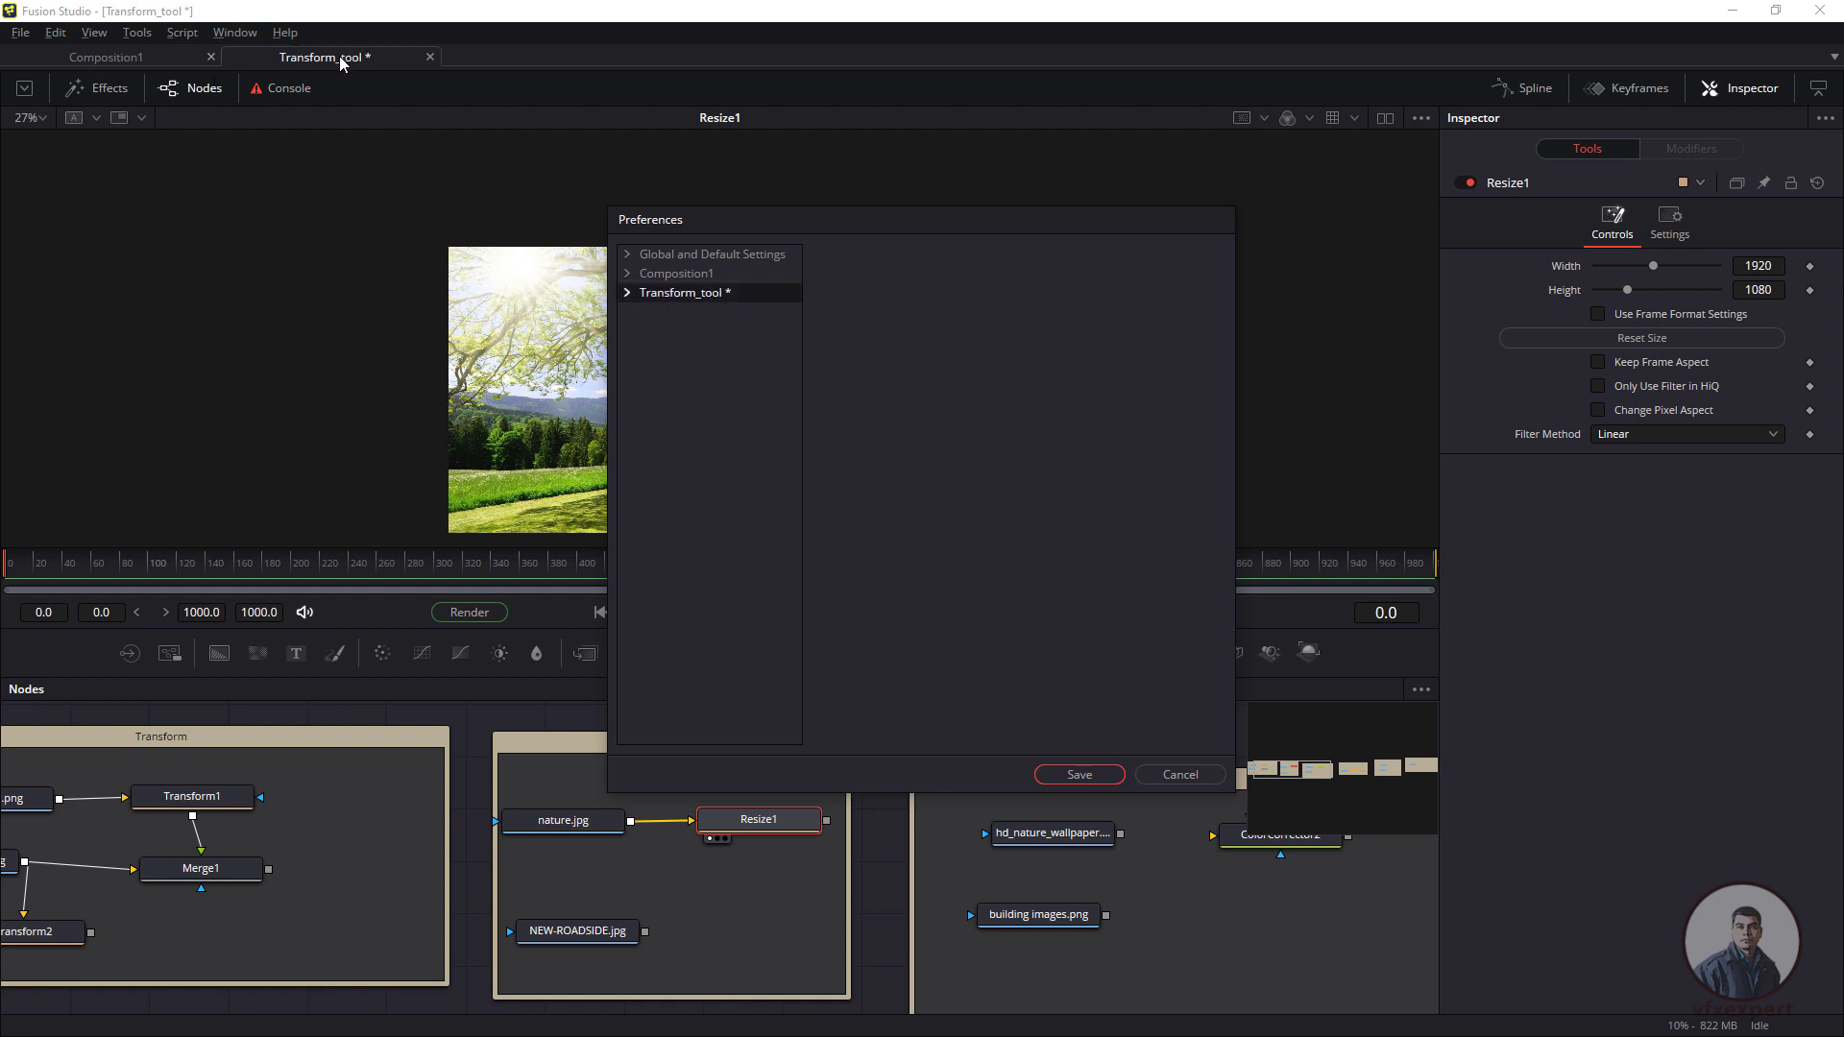
pyautogui.click(626, 292)
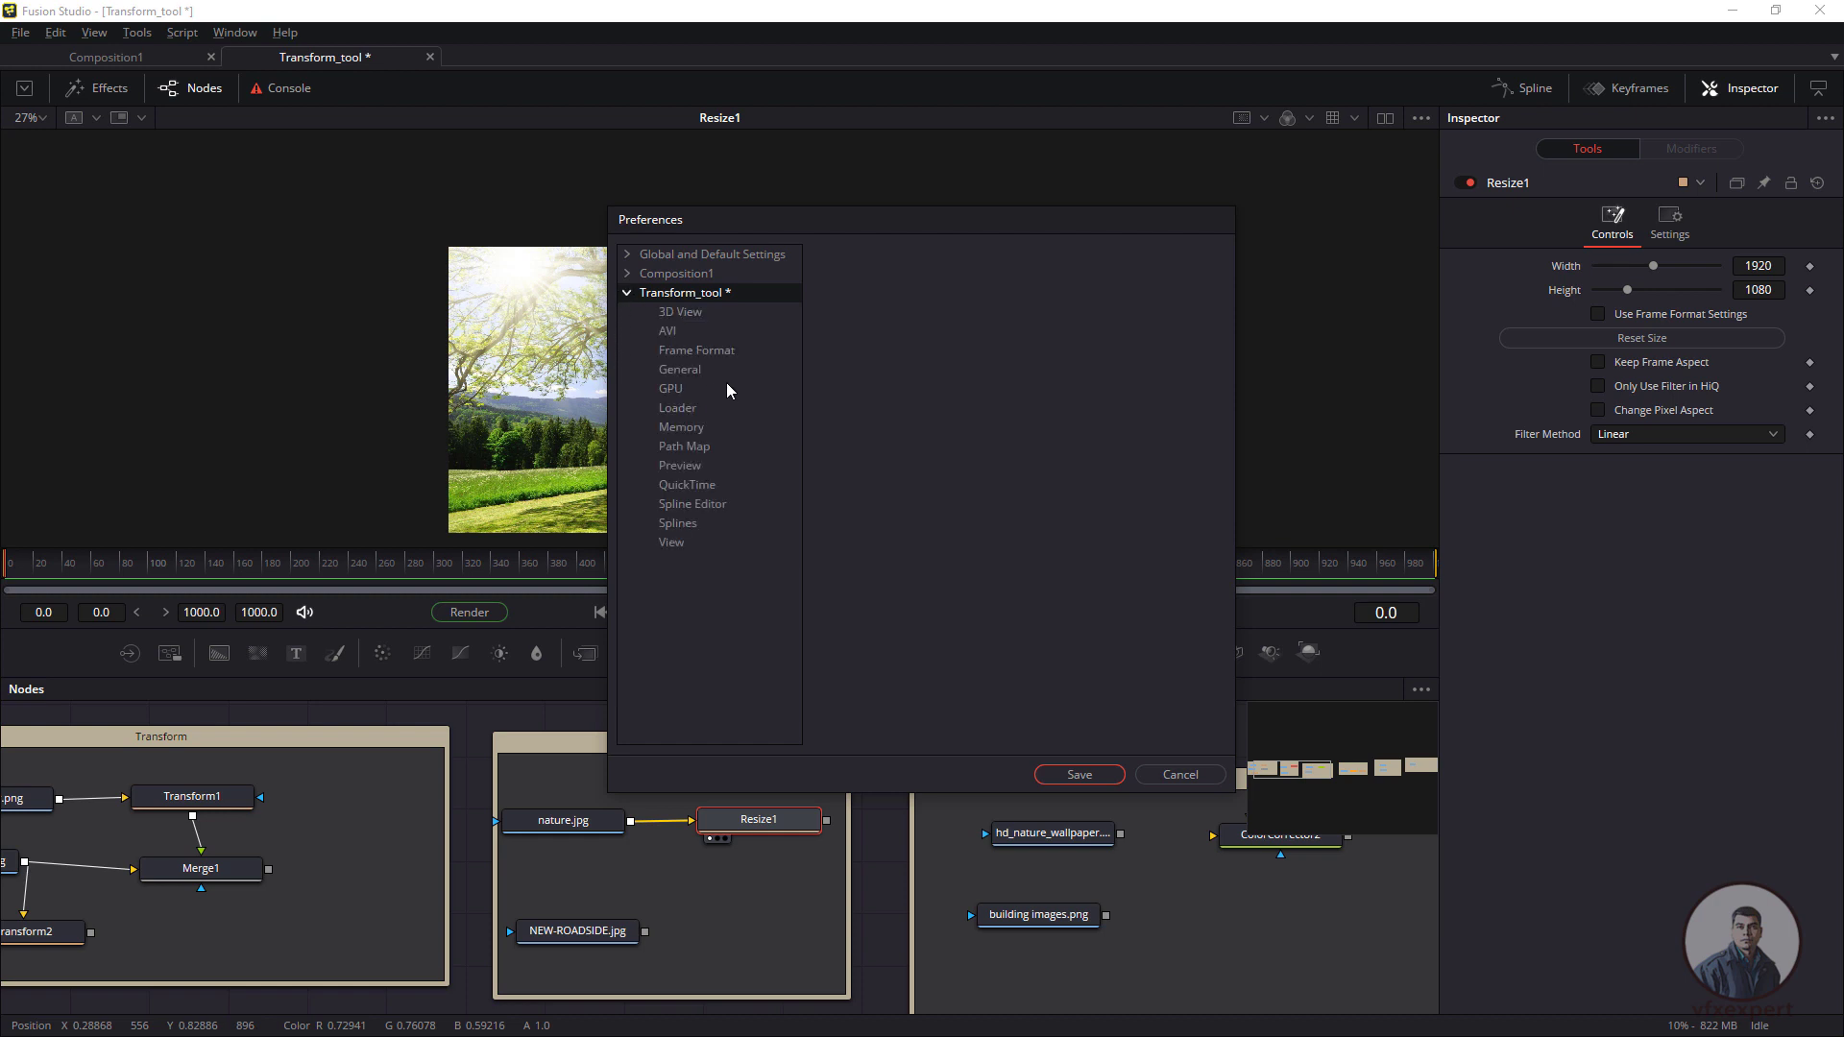
pyautogui.click(702, 354)
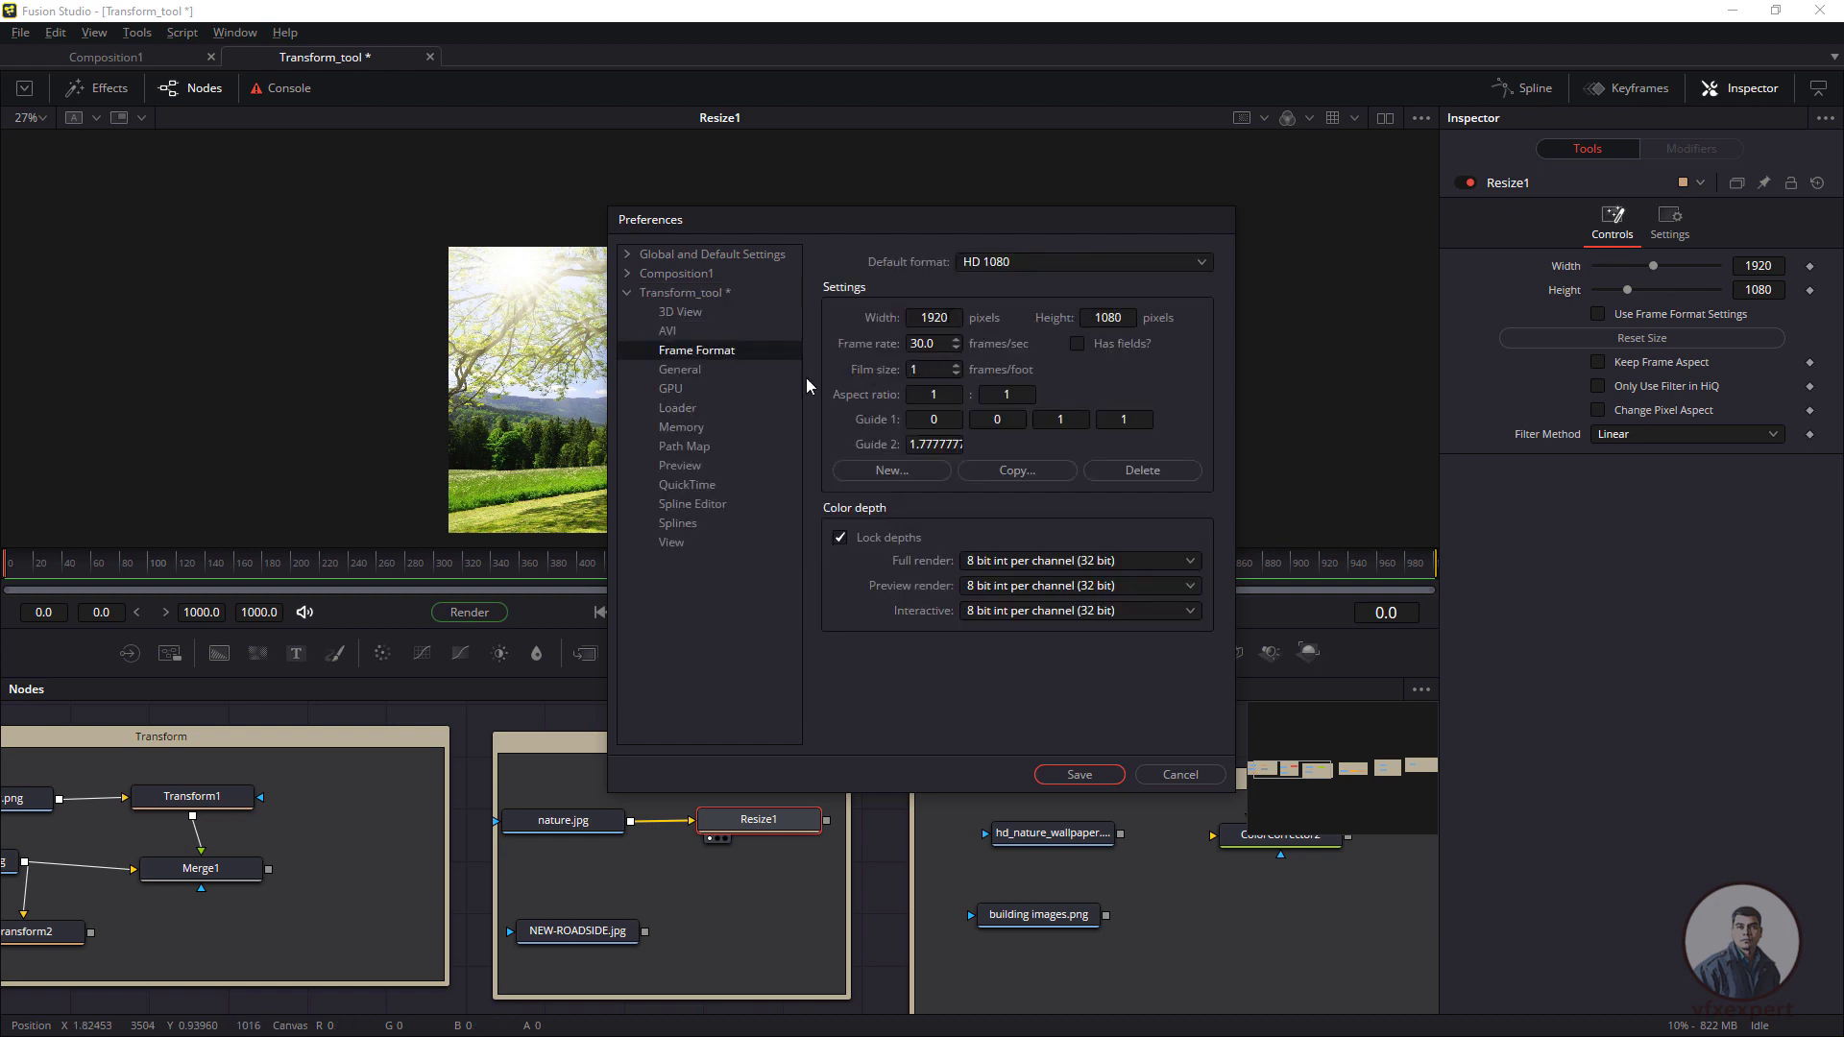
# - Set the composition's default frame format to 4K Academy (Regular 35) and save the preferences
pyautogui.moveTo(740, 206); pyautogui.dragTo(553, 397)
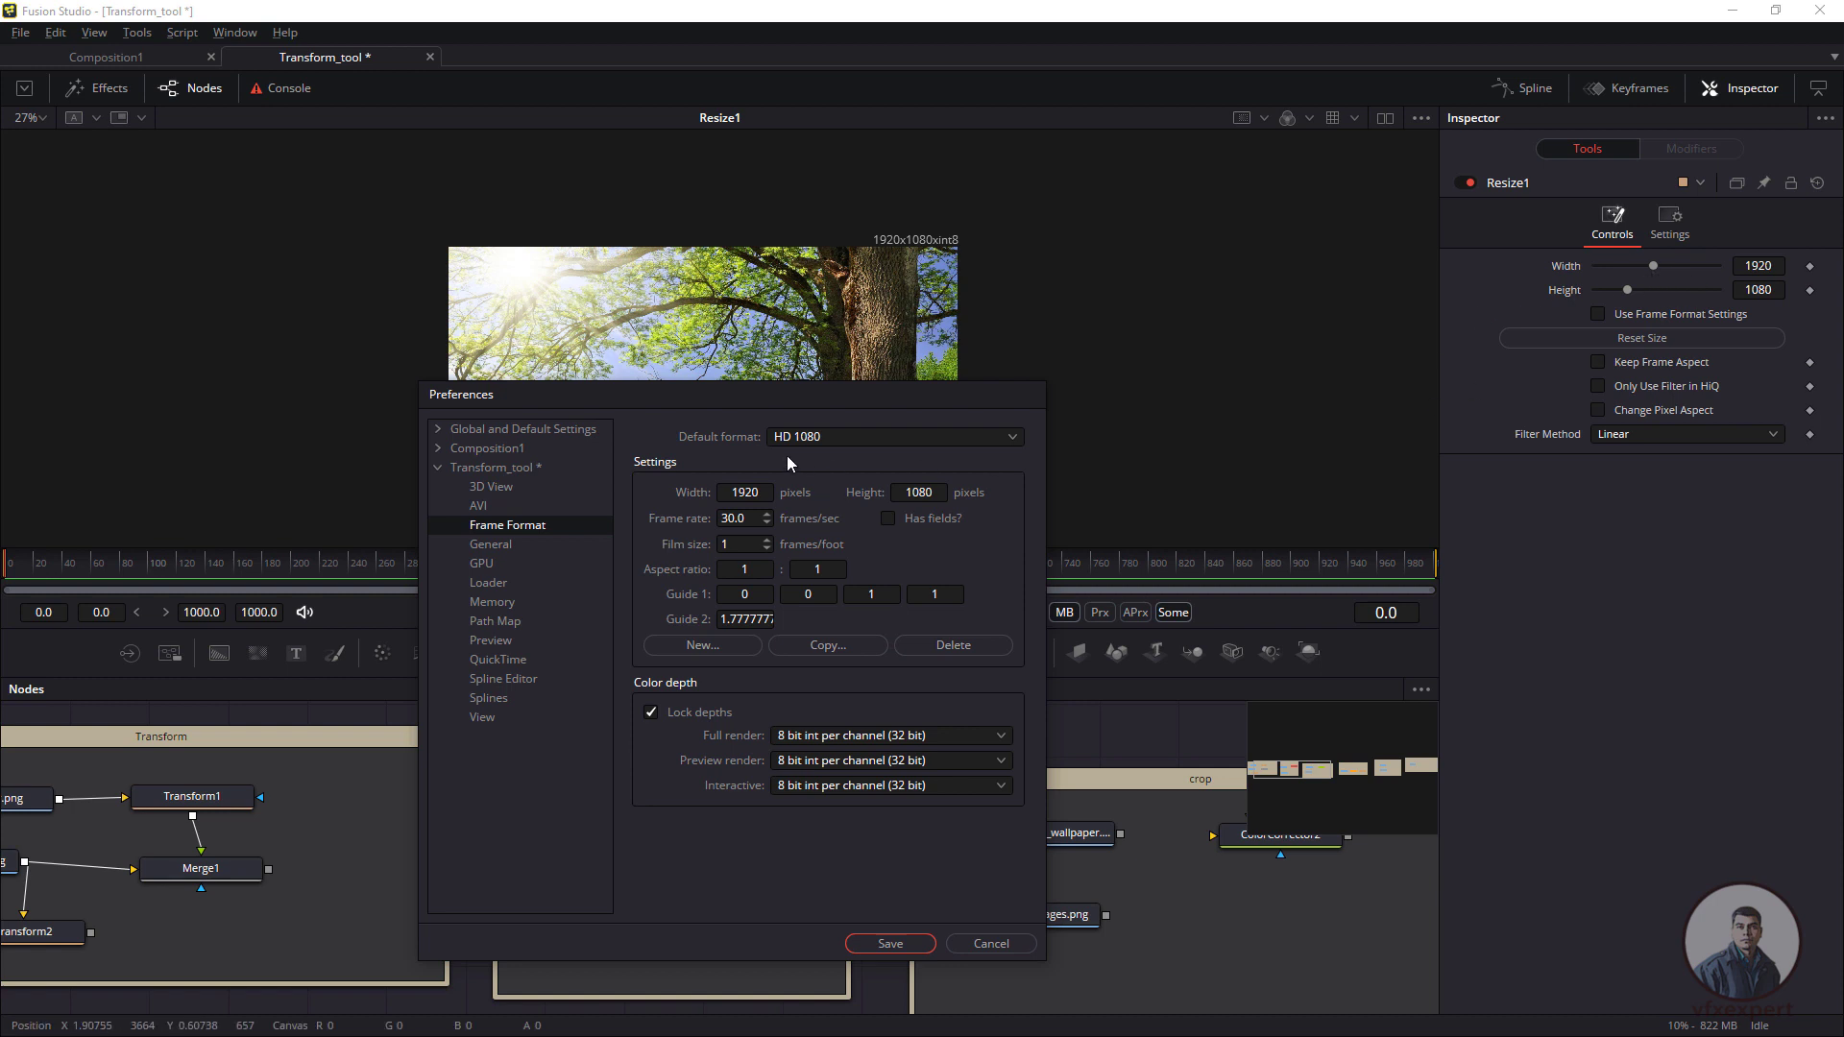
pyautogui.click(864, 433)
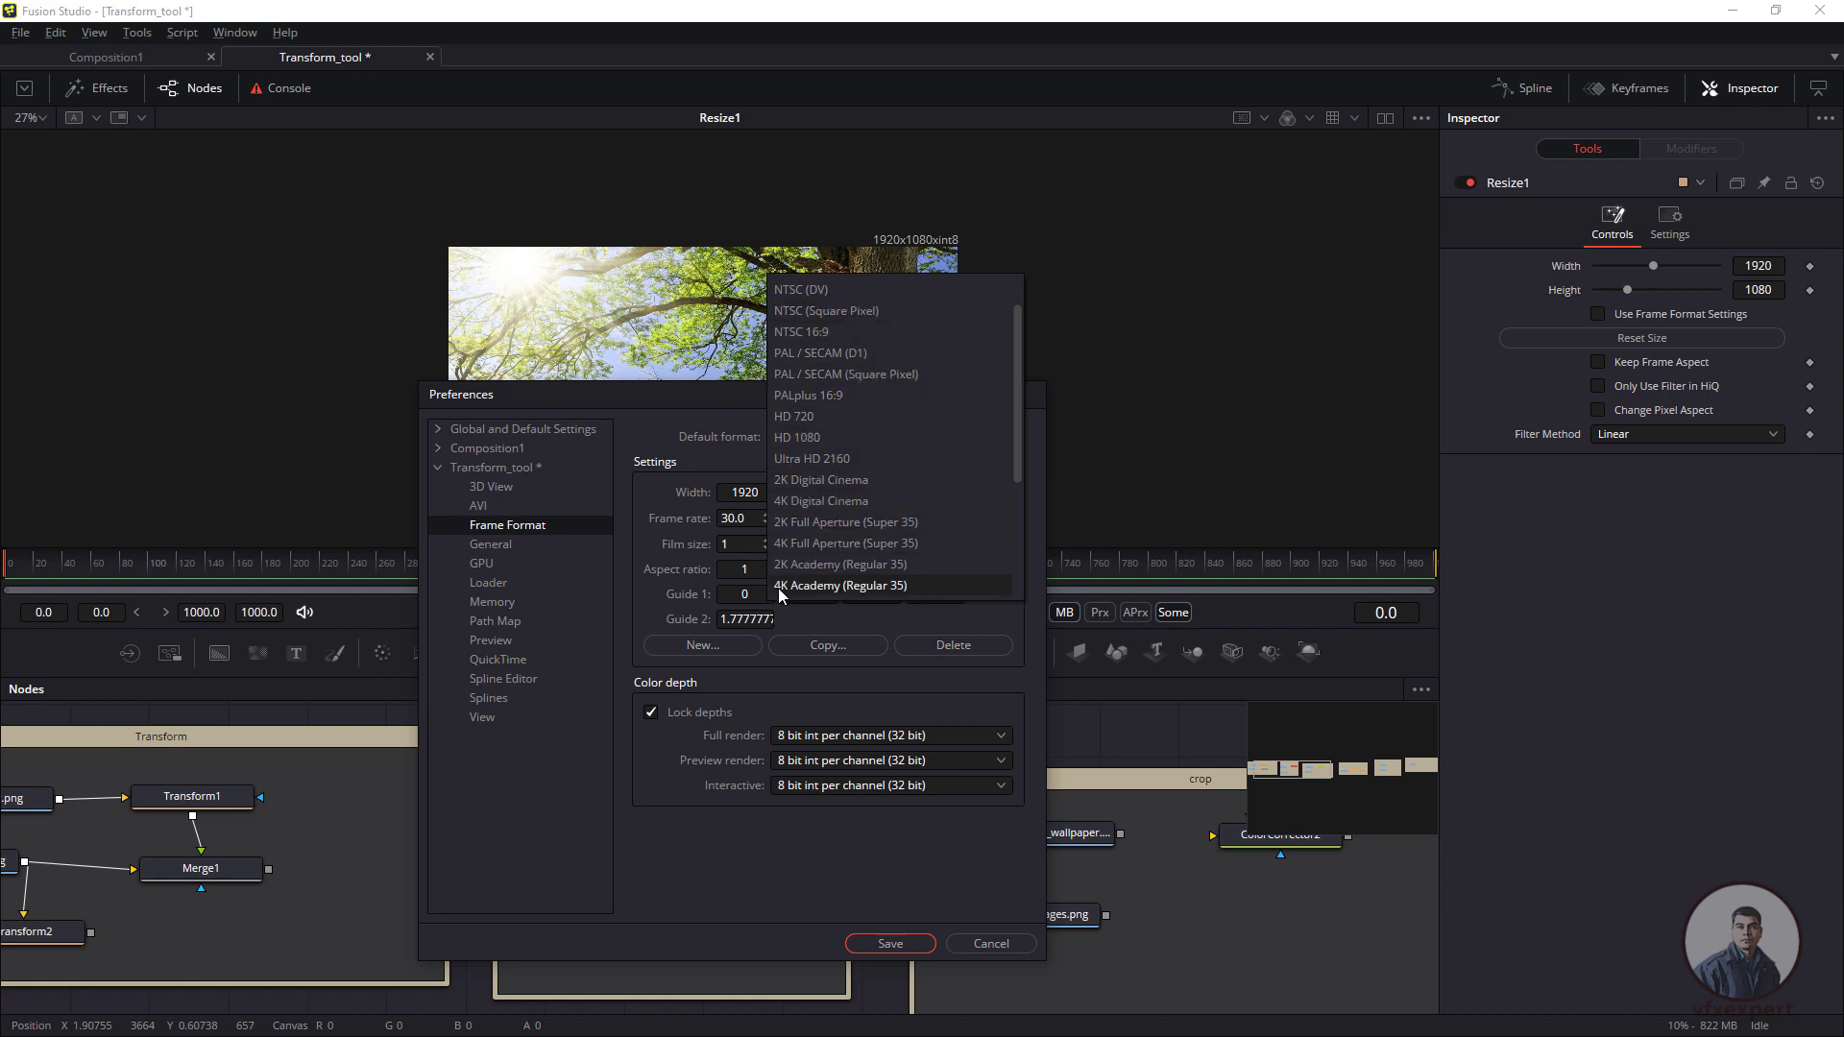
pyautogui.click(842, 586)
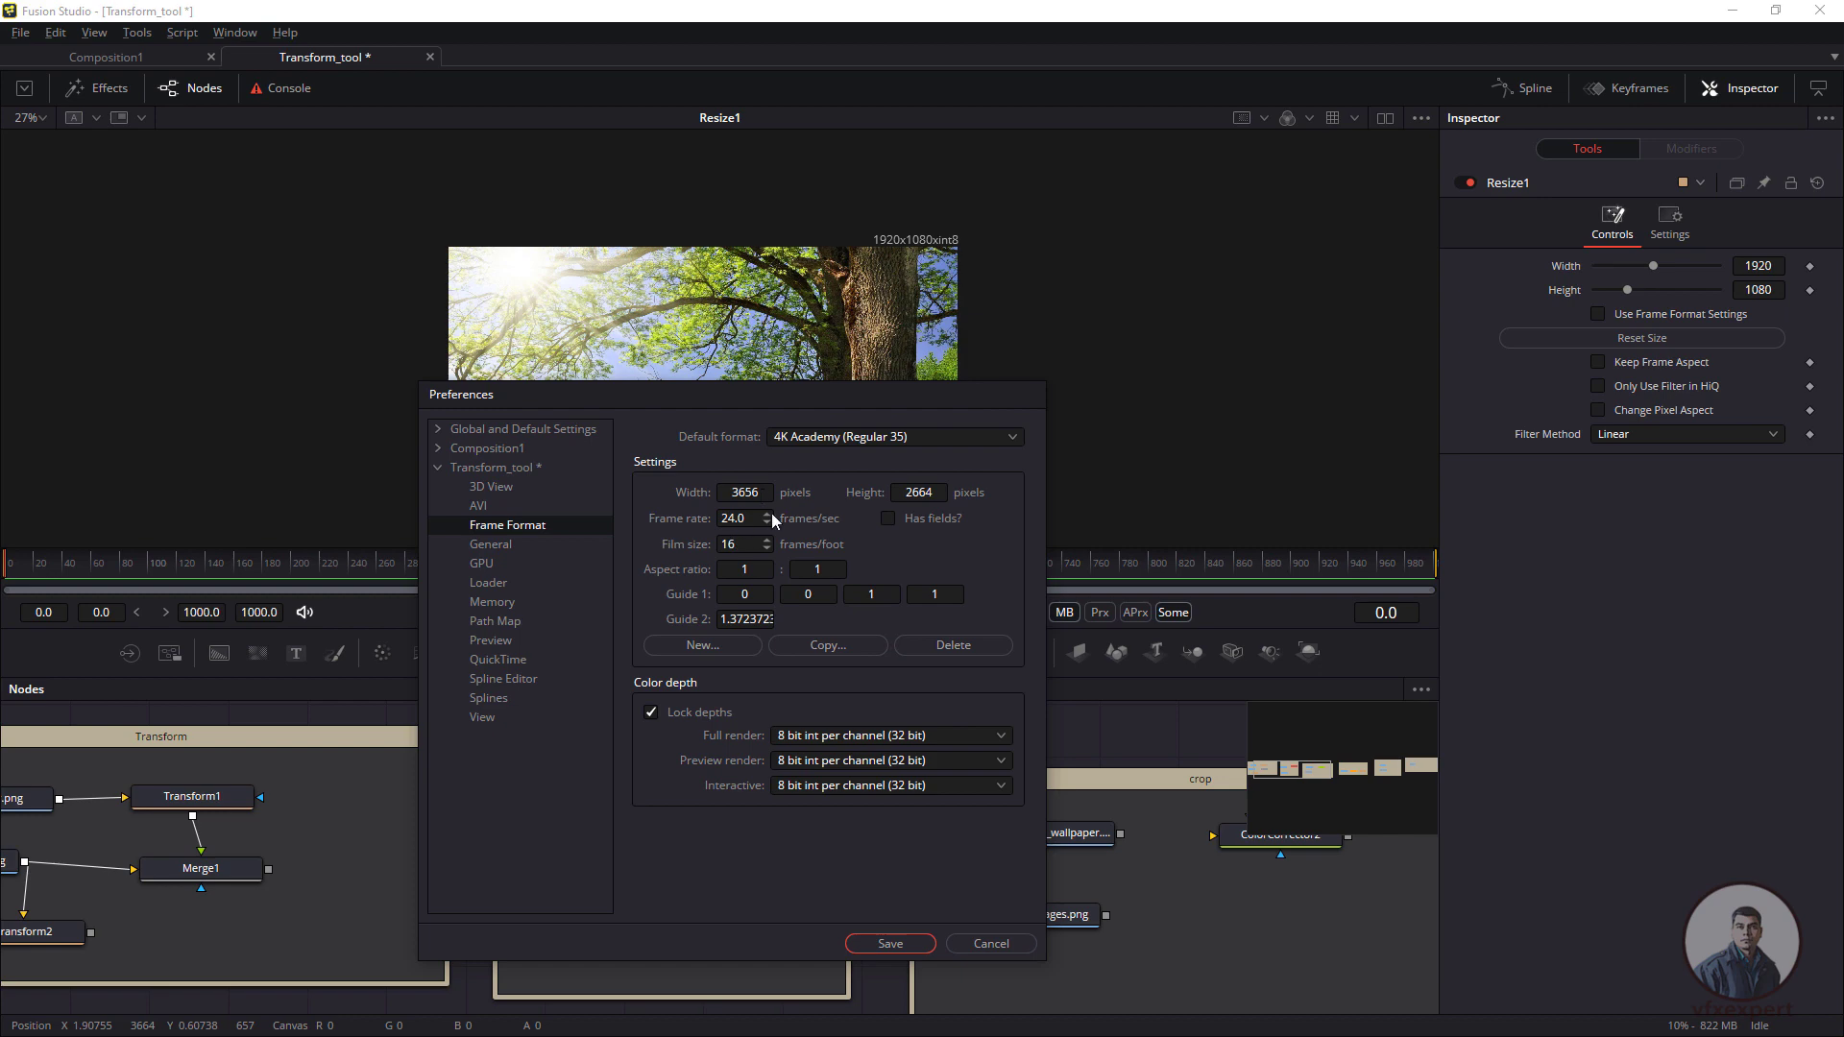
pyautogui.click(890, 944)
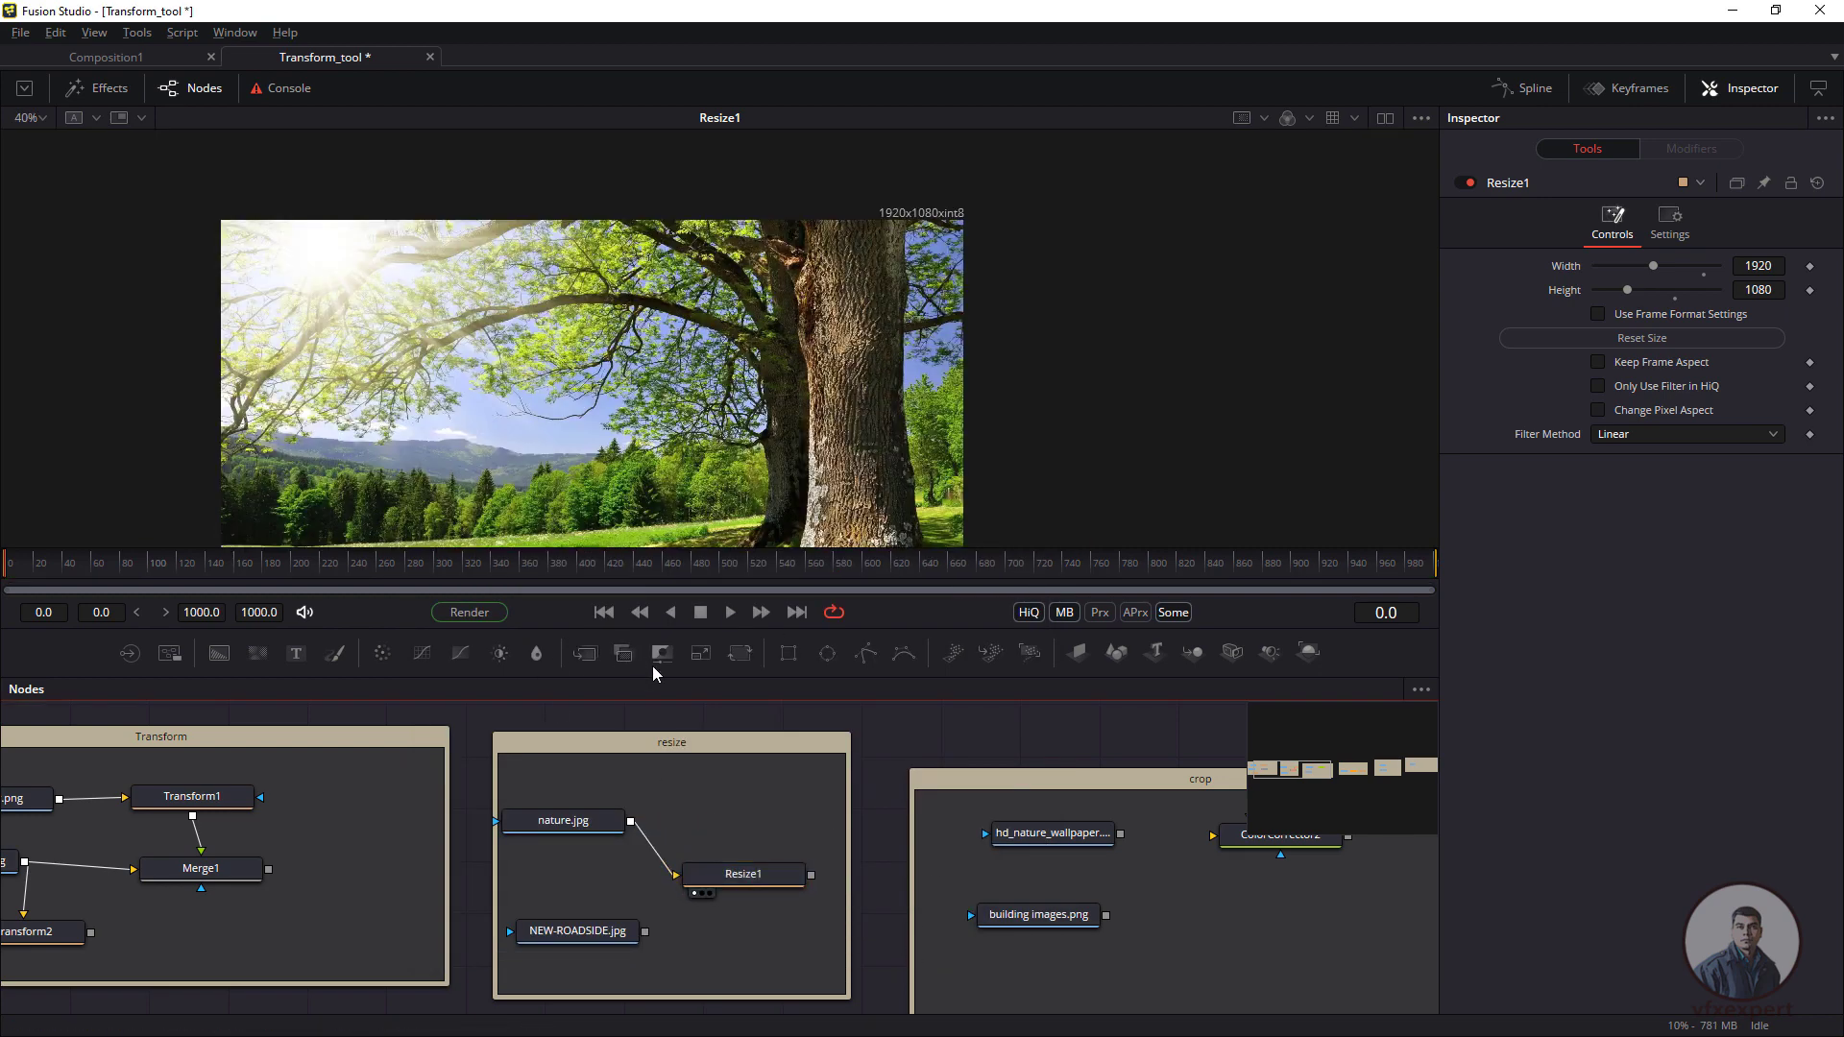
# - Add a second Resize node above Resize1, connect nature.jpg to it and fit its output in the viewer
pyautogui.moveTo(662, 653); pyautogui.dragTo(737, 808)
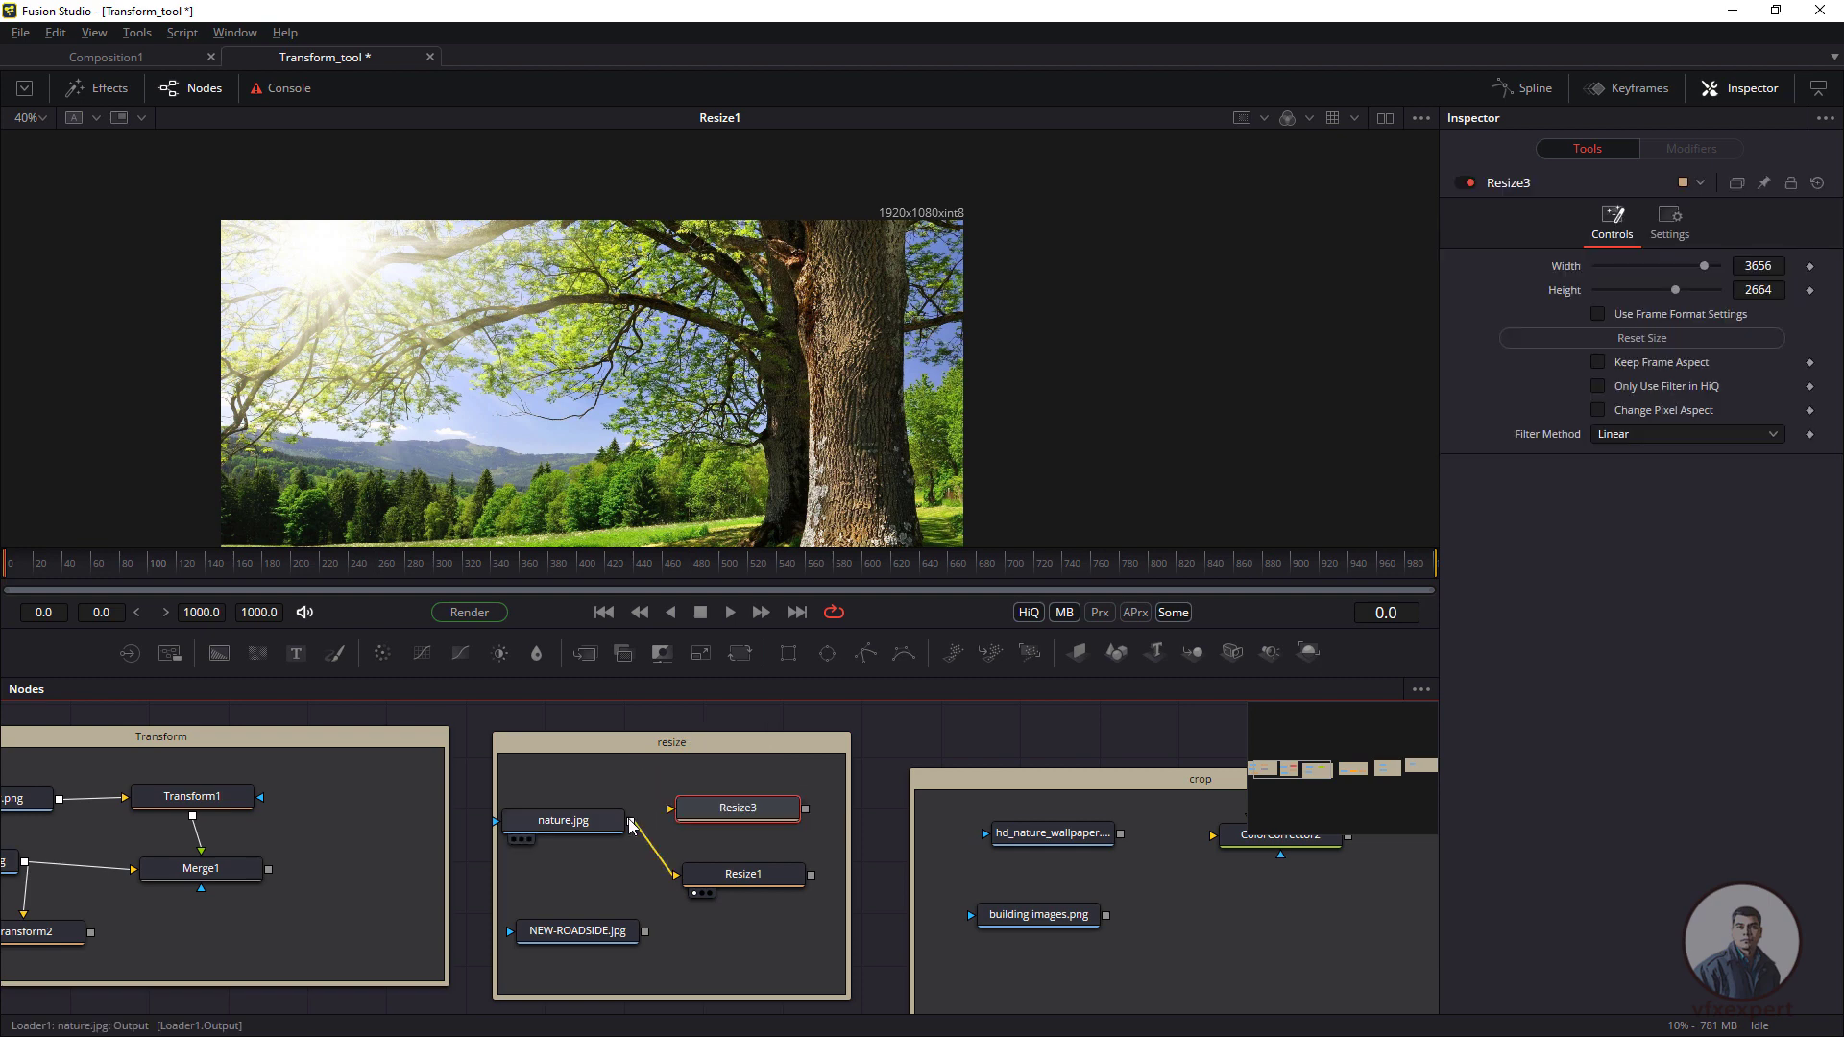
pyautogui.moveTo(630, 823); pyautogui.dragTo(670, 808)
pyautogui.press('1')
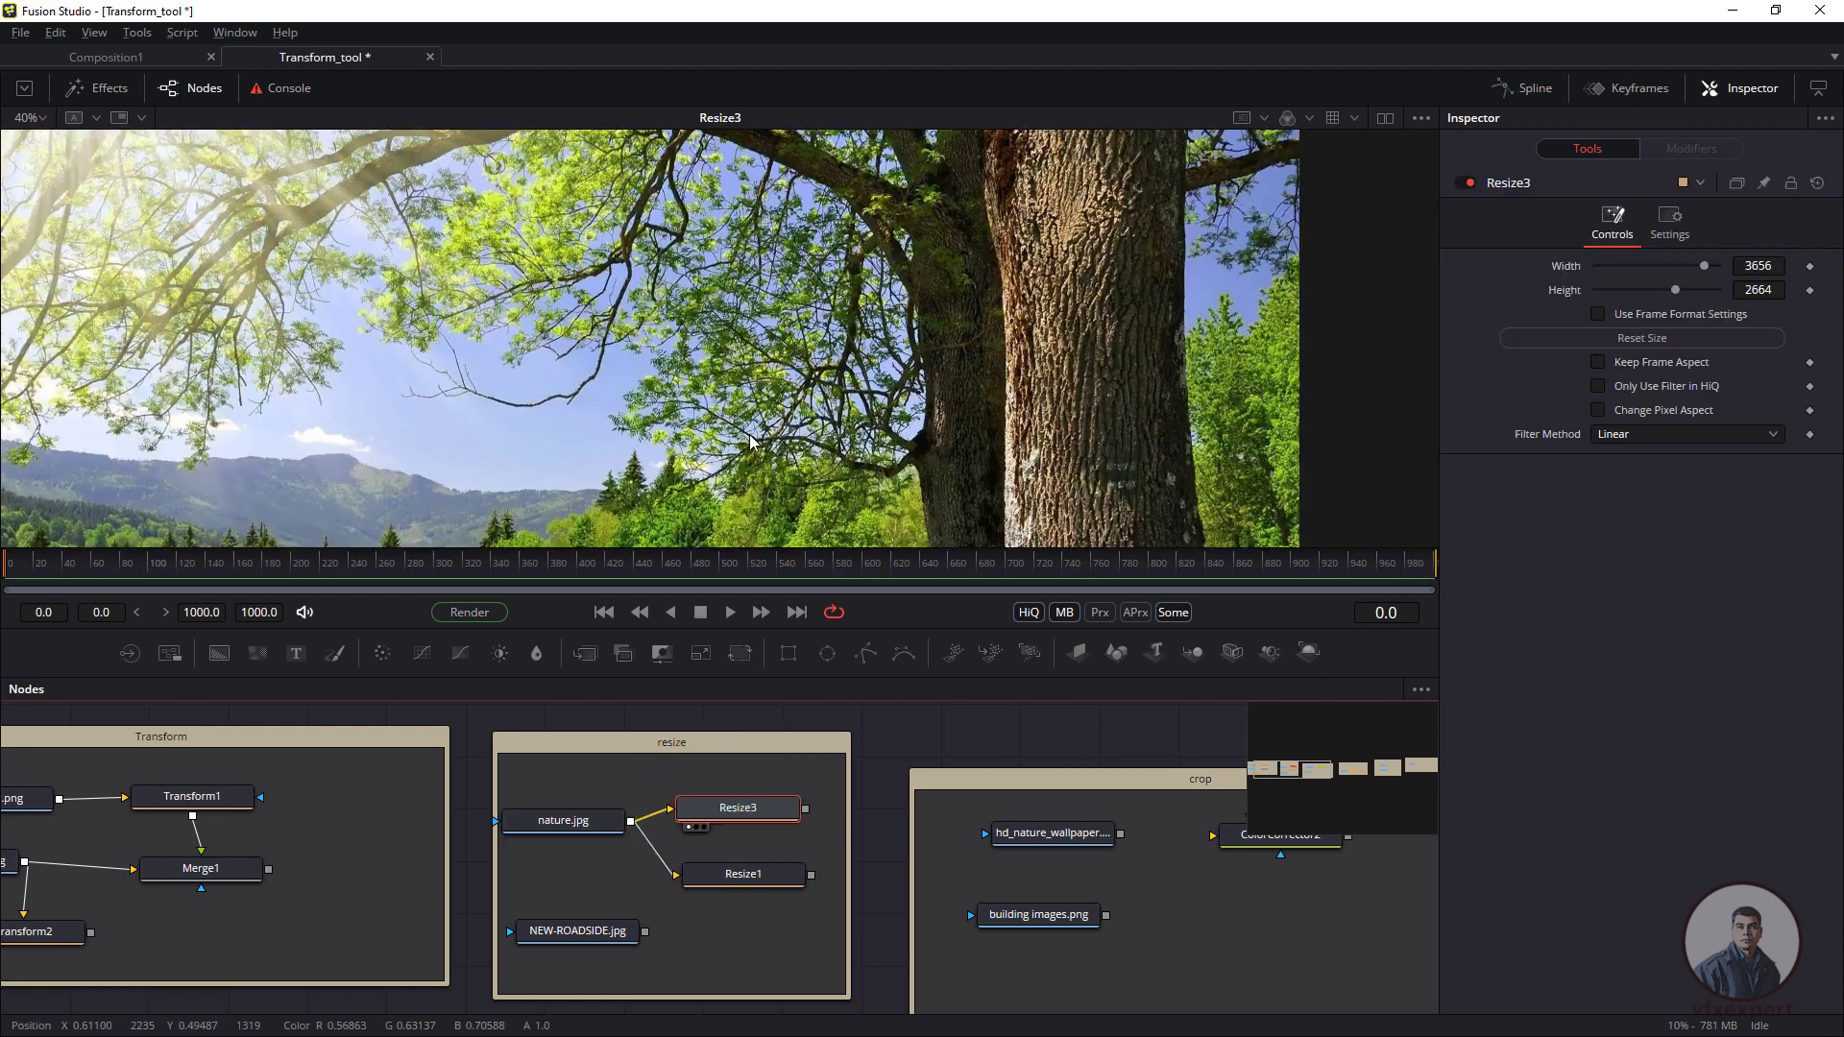
pyautogui.click(968, 304)
pyautogui.hotkey('ctrl', 'f')
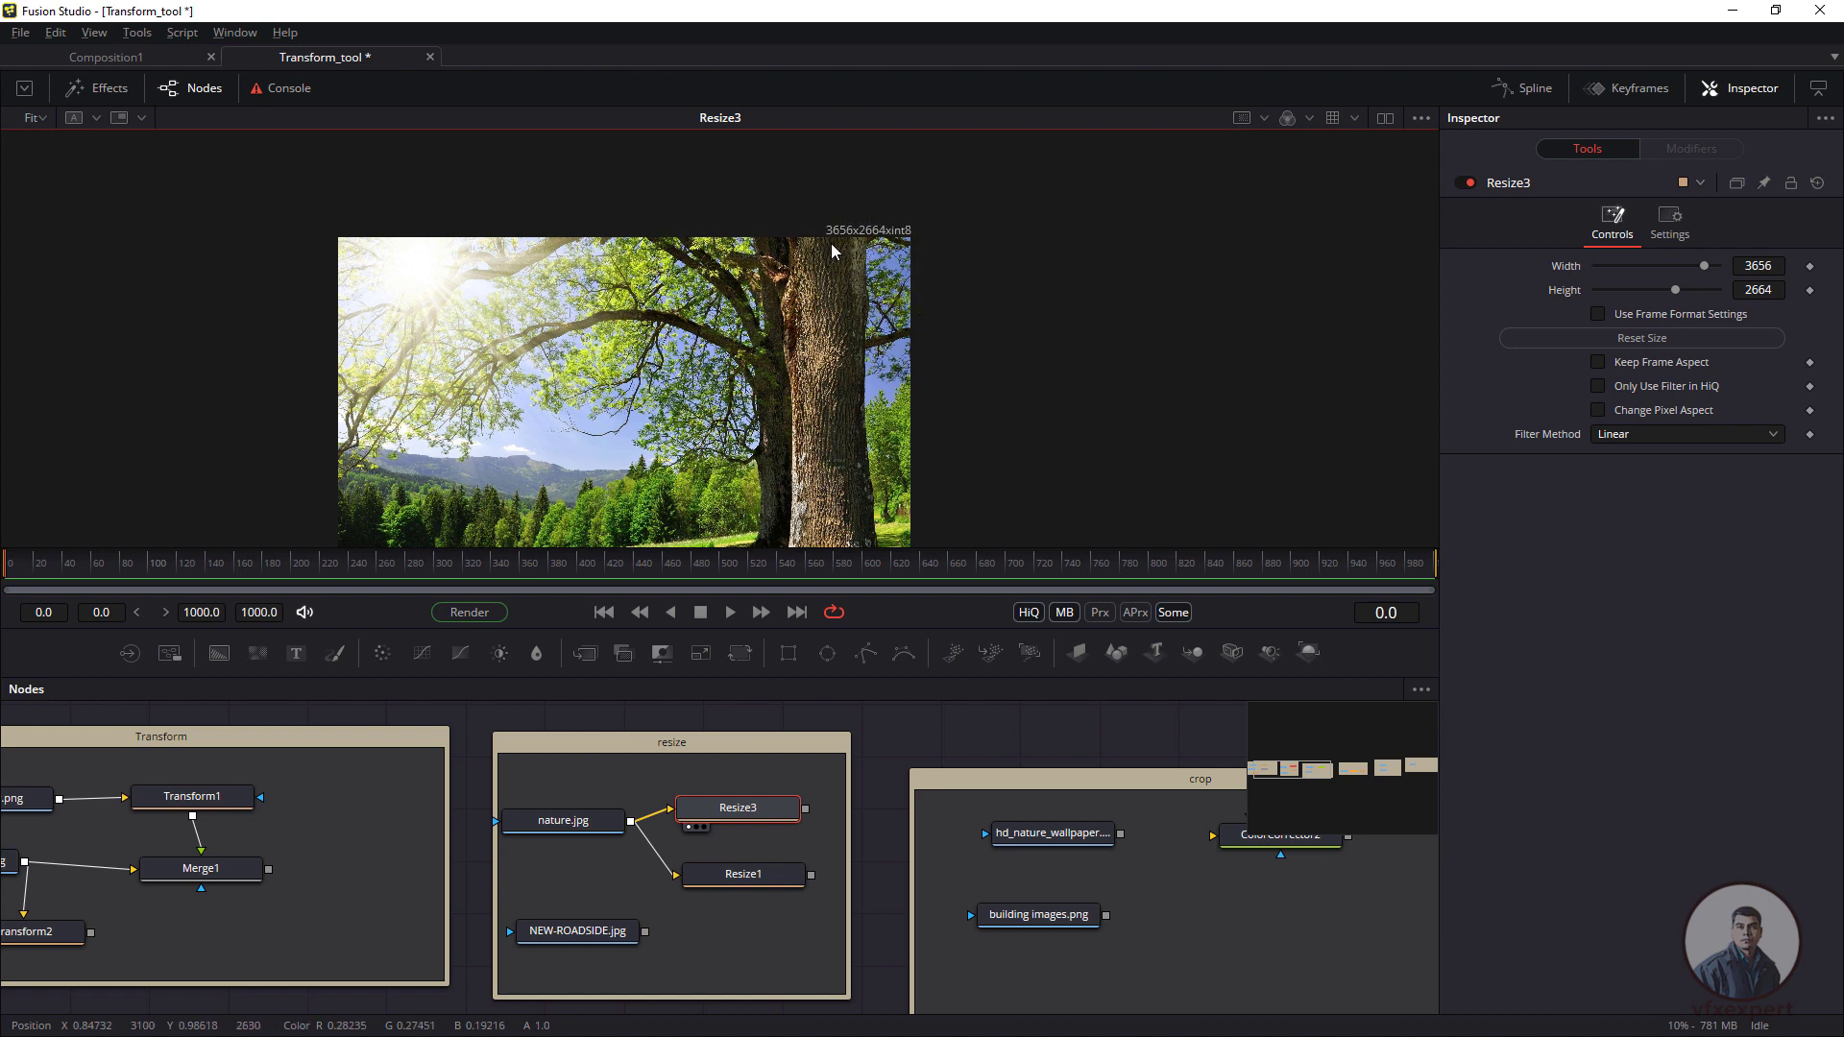
# - Delete the second Resize node connected to nature.jpg
pyautogui.click(745, 811)
pyautogui.click(972, 171)
pyautogui.click(774, 816)
pyautogui.press('Delete')
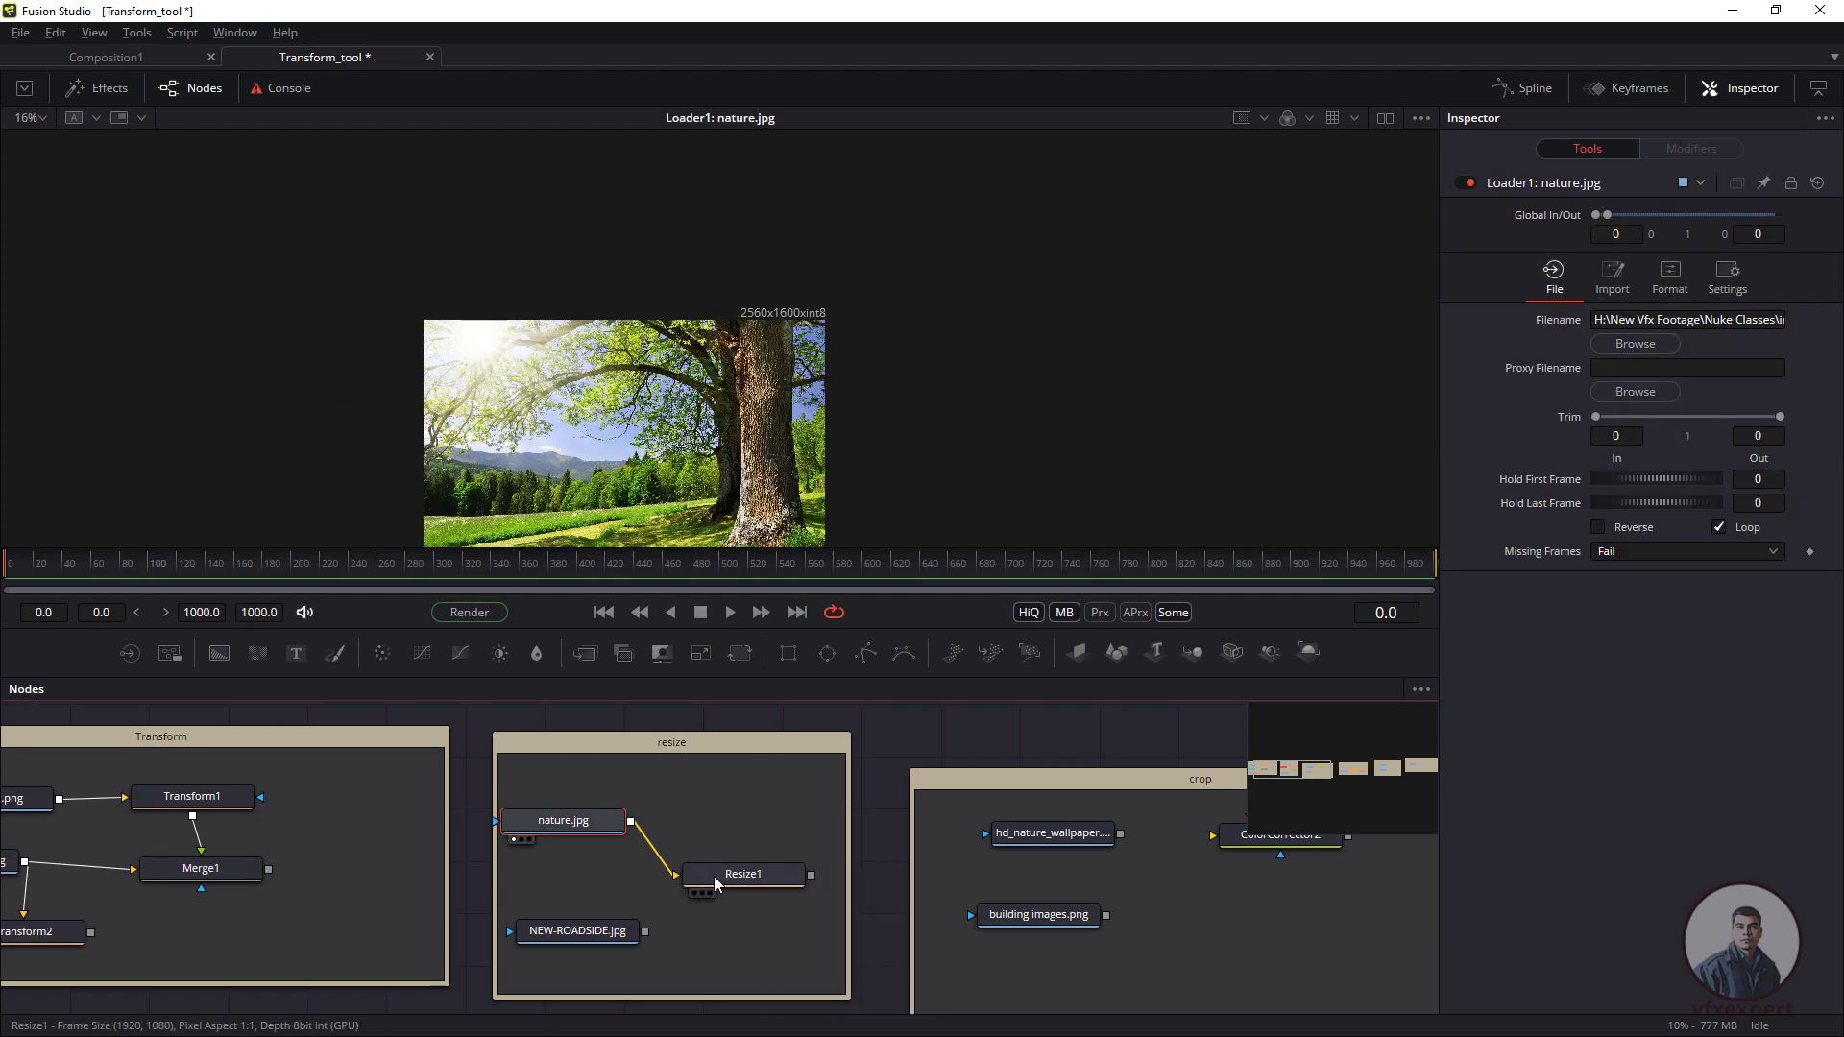
# - Move Resize1 up beside nature.jpg and return the composition's default frame format to HD 1080
pyautogui.moveTo(744, 874); pyautogui.dragTo(749, 829)
pyautogui.click(20, 32)
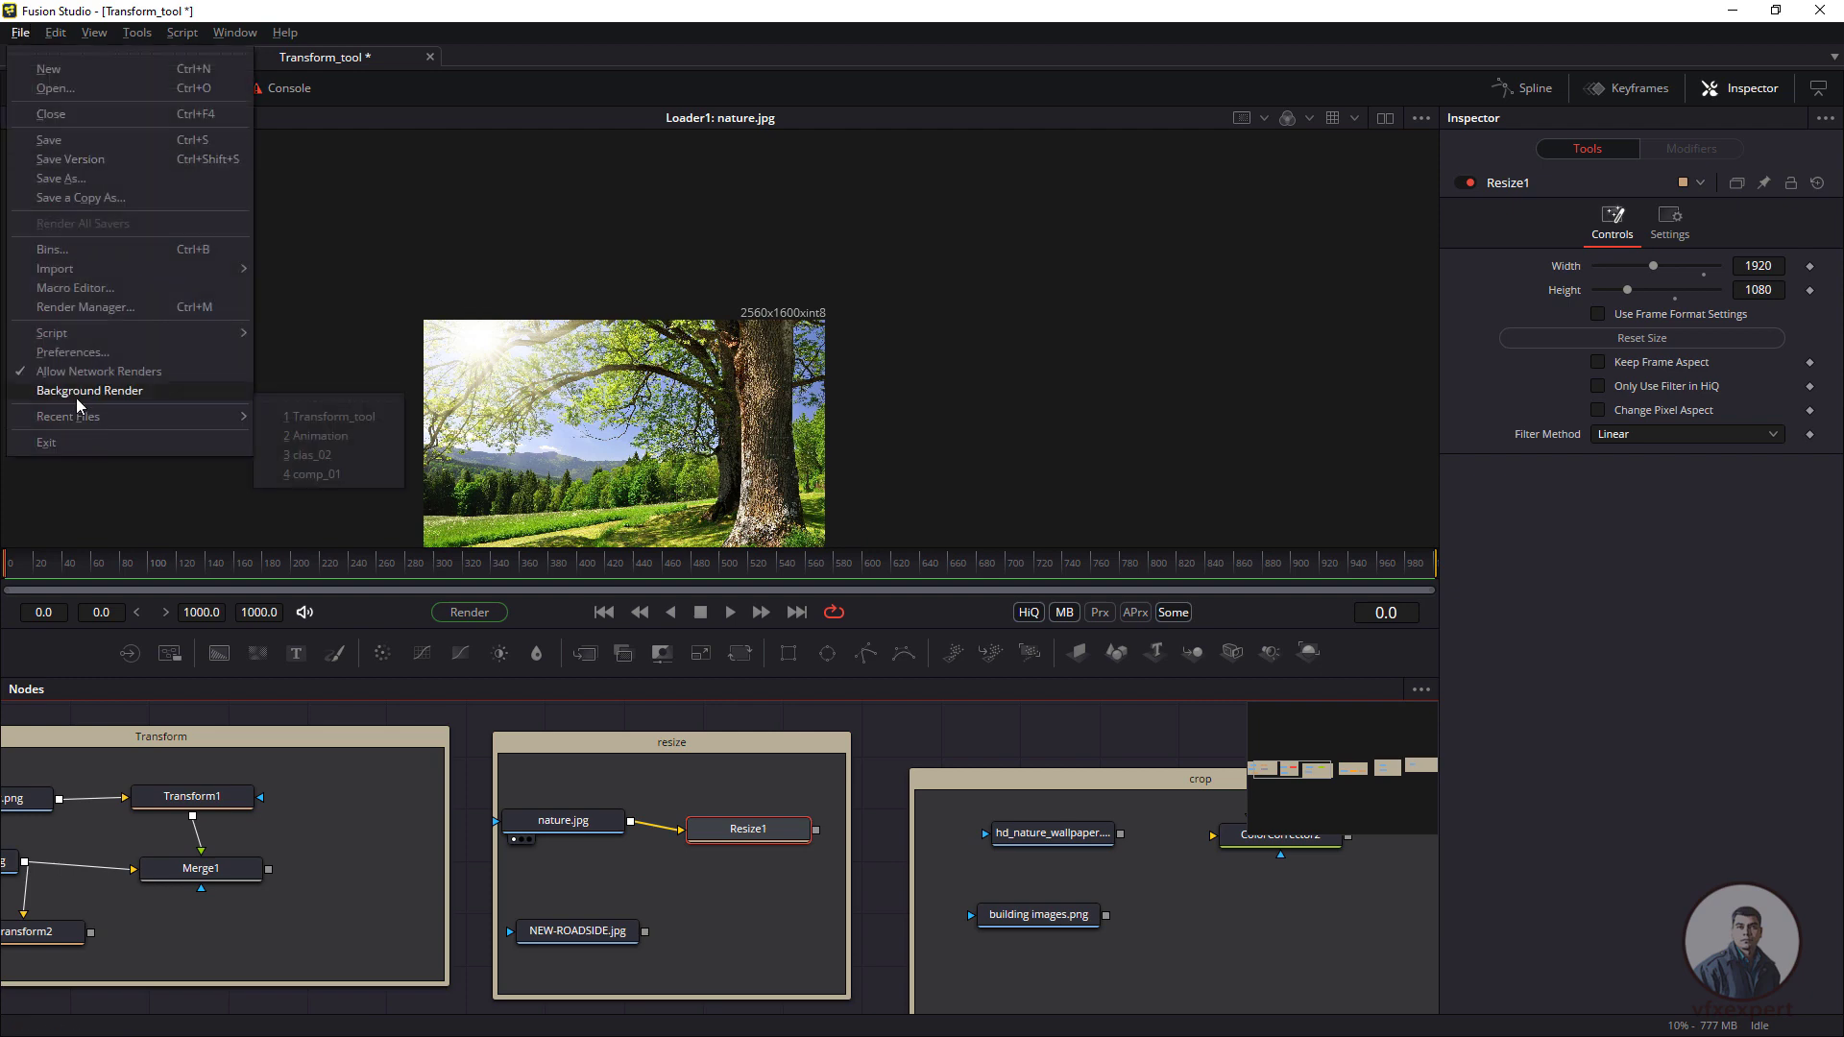
pyautogui.click(75, 353)
pyautogui.click(1049, 296)
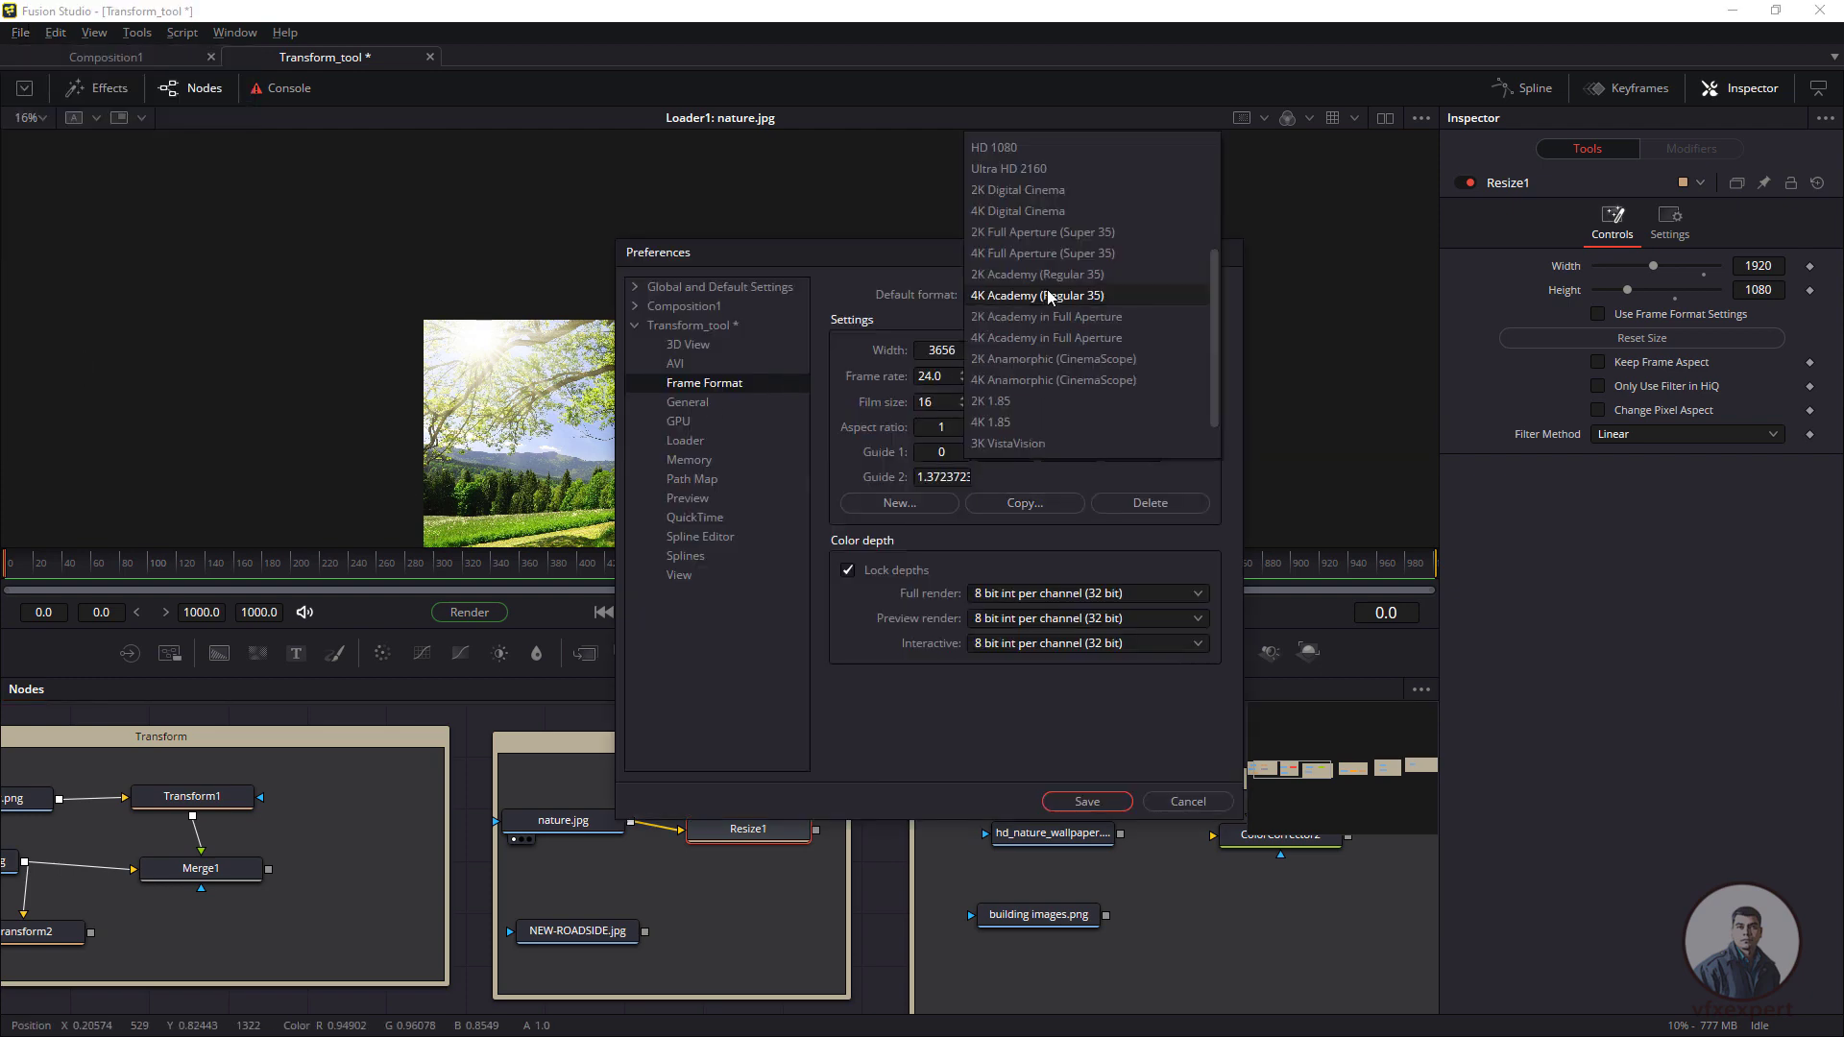
pyautogui.scroll(3, 1010, 435)
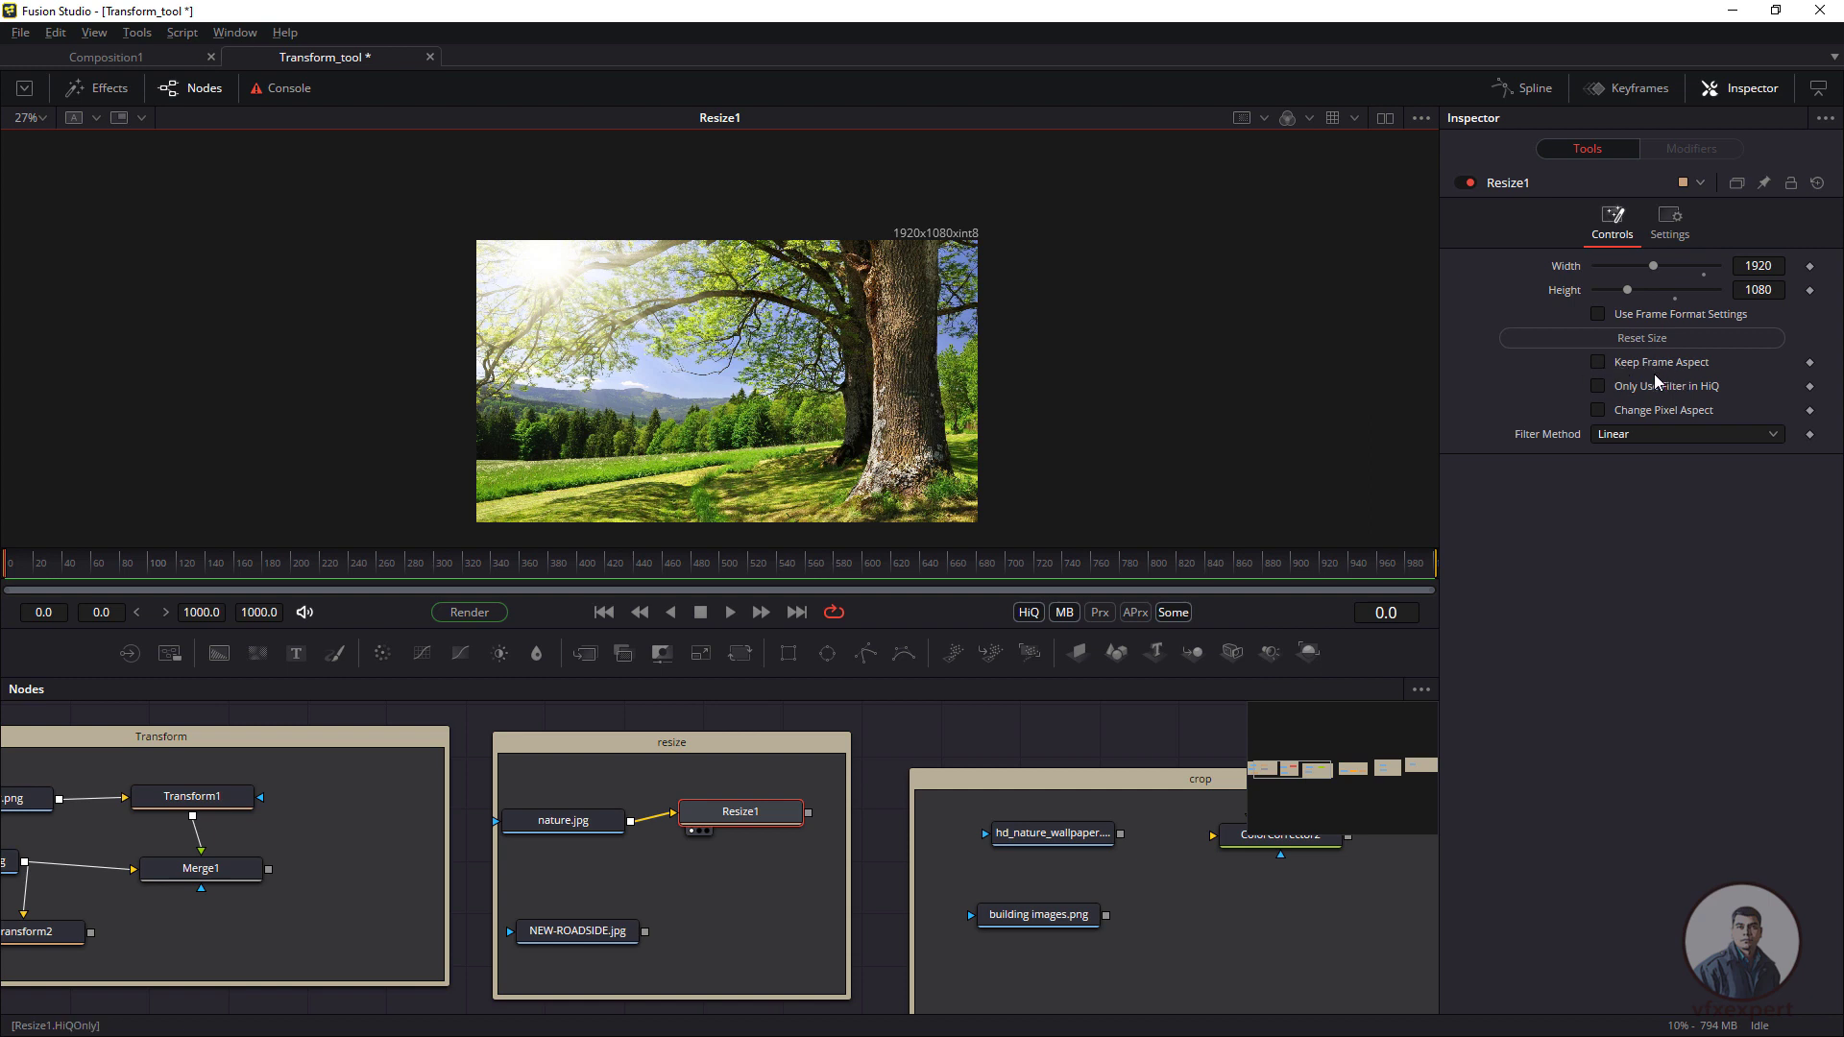
# - Try Resize1 with Keep Frame Aspect enabled and a width of 1280, and try its Use Frame Format Settings option
pyautogui.click(1598, 365)
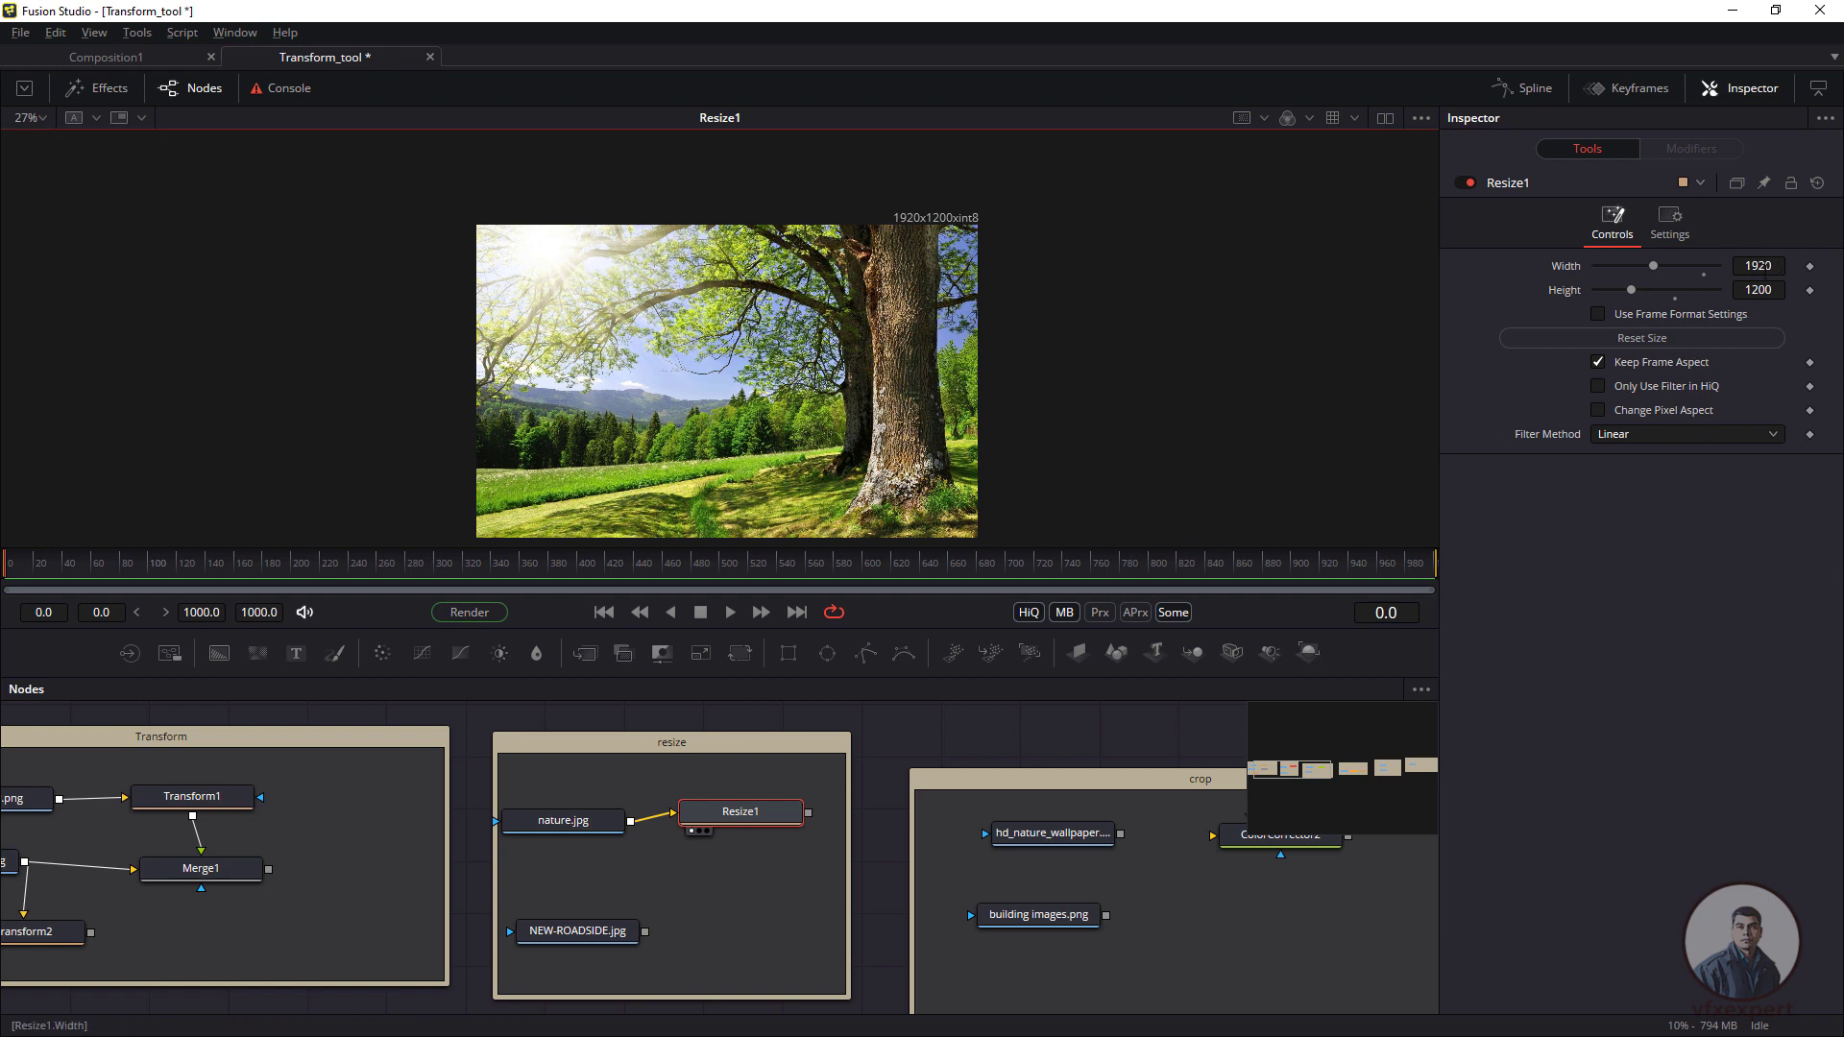
pyautogui.click(1778, 265)
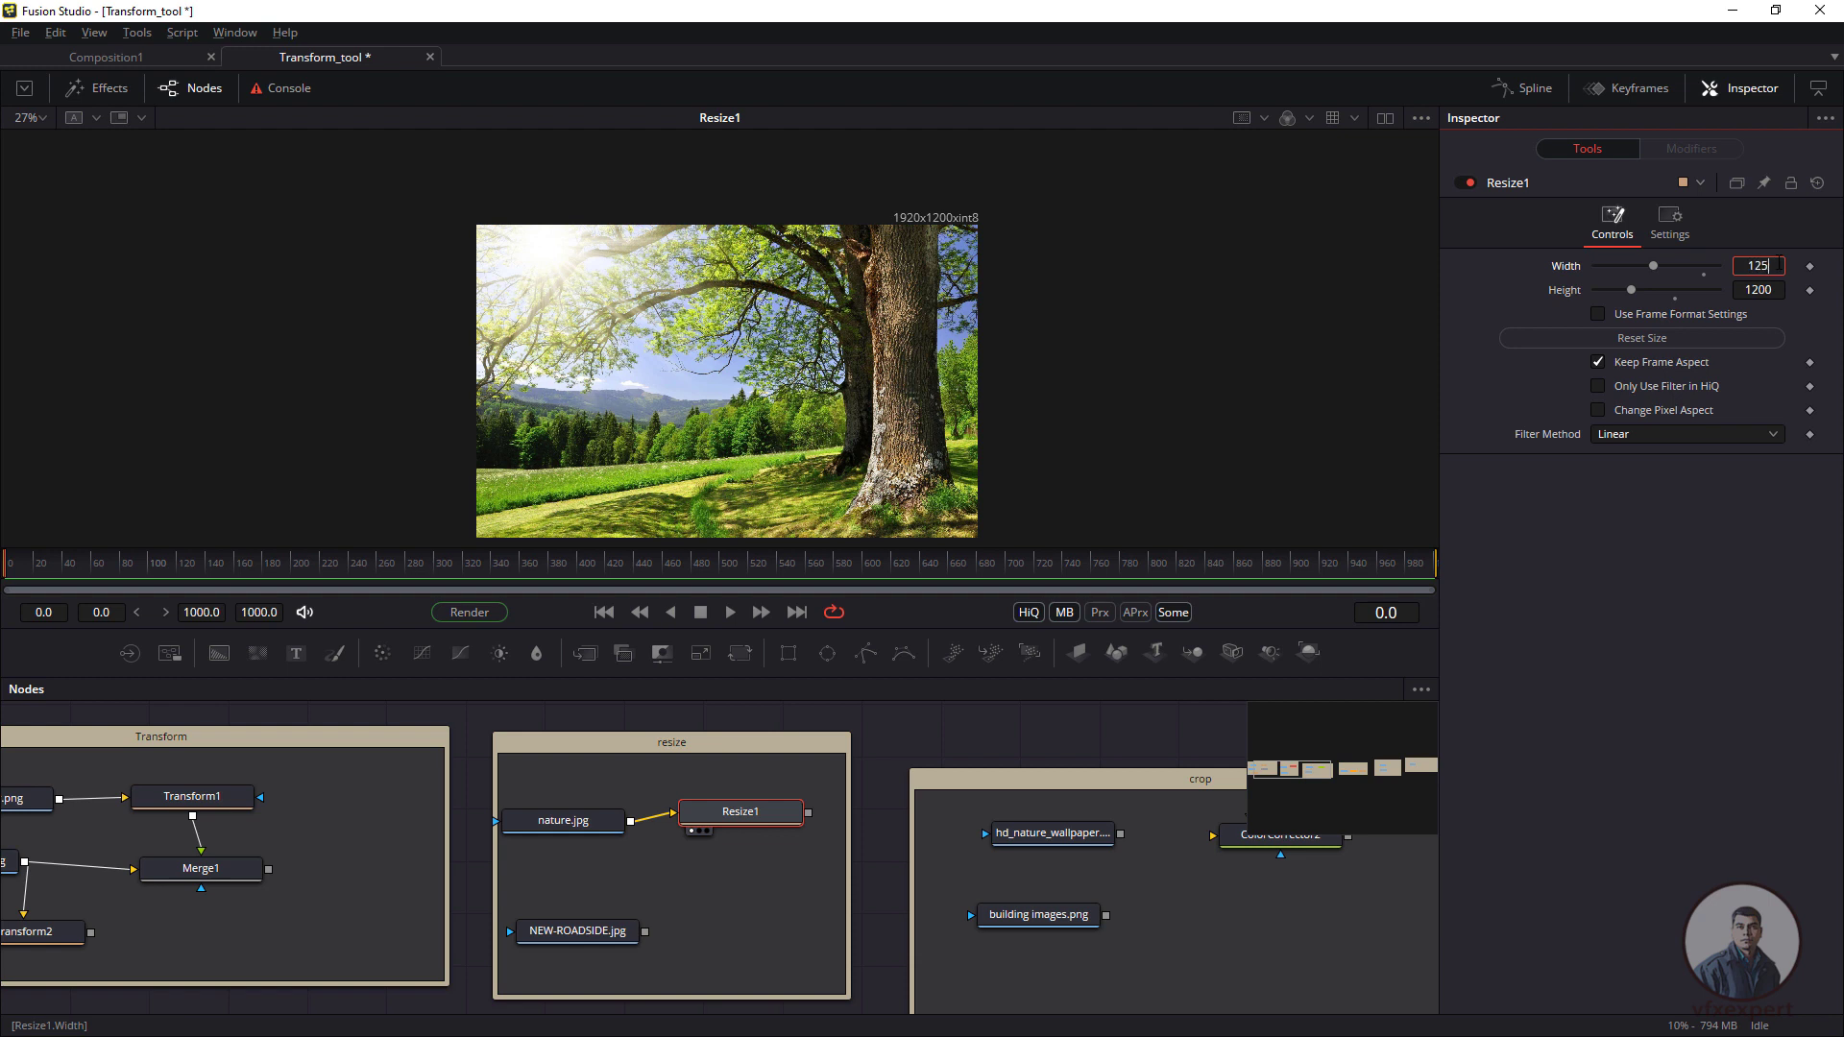
pyautogui.write('1280')
pyautogui.press('Tab')
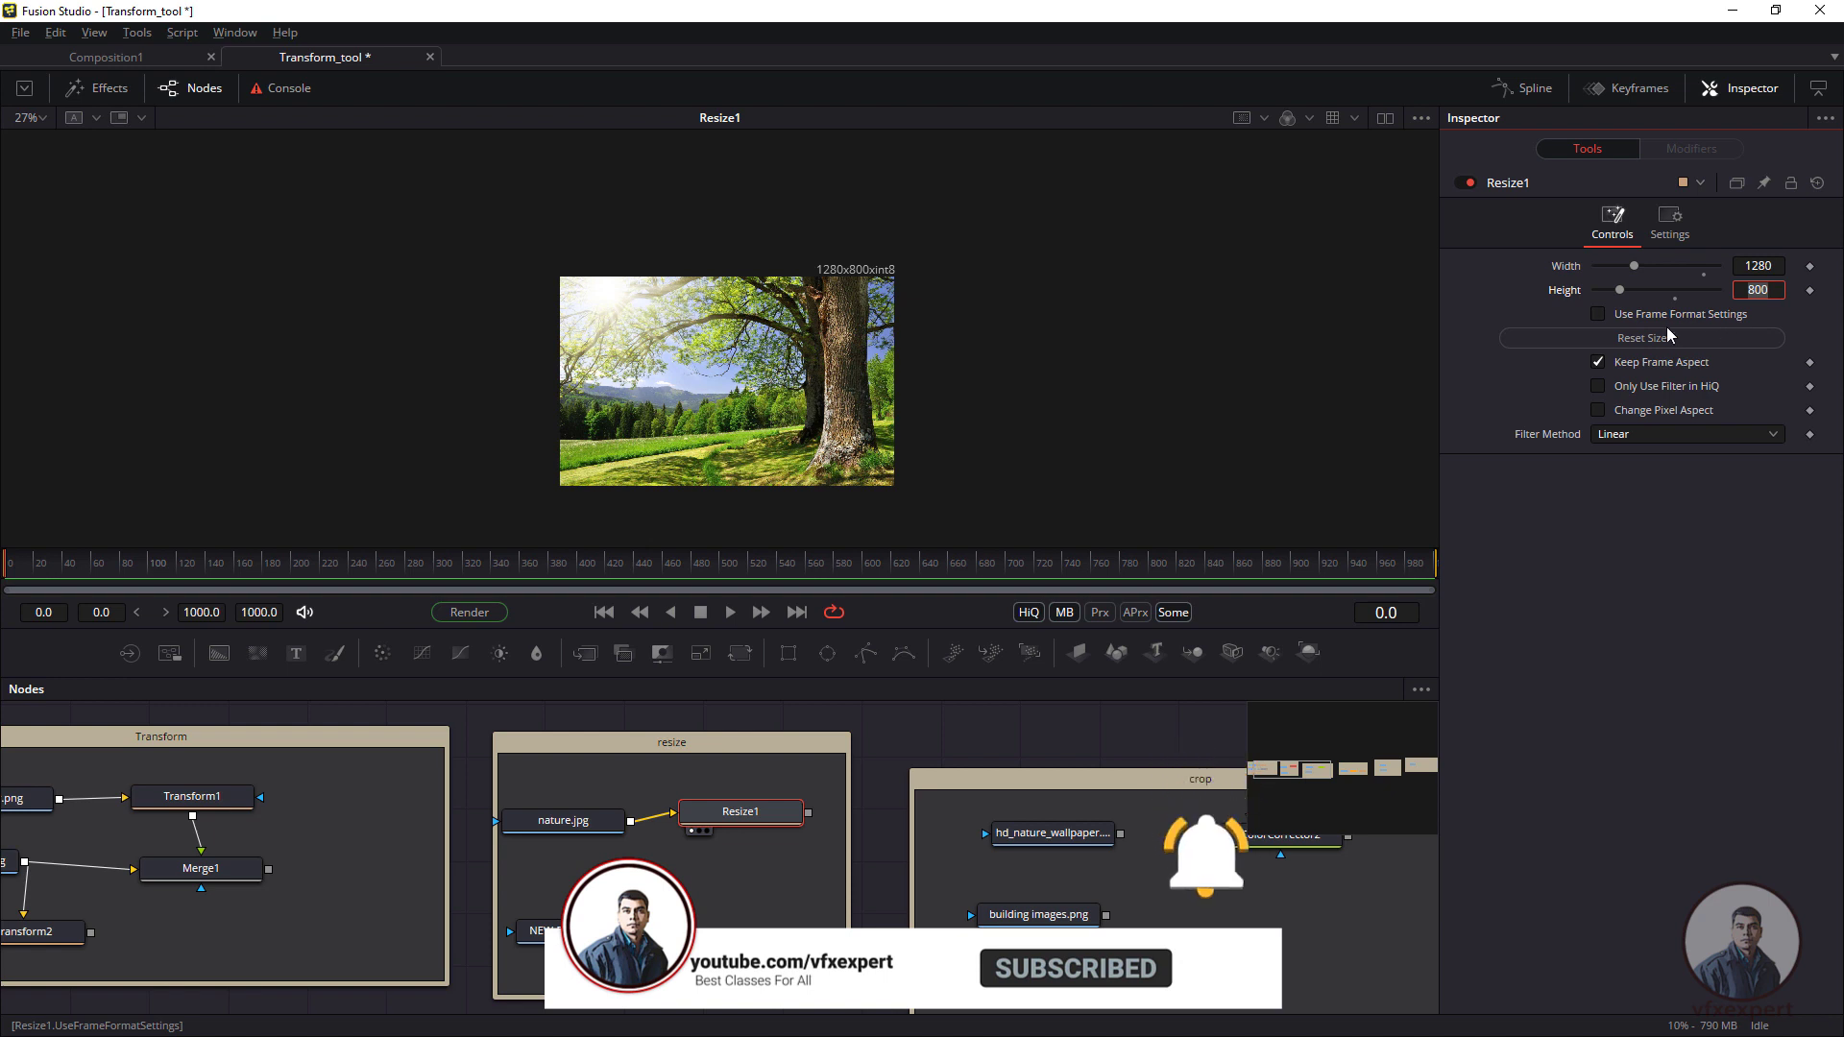
pyautogui.click(1598, 315)
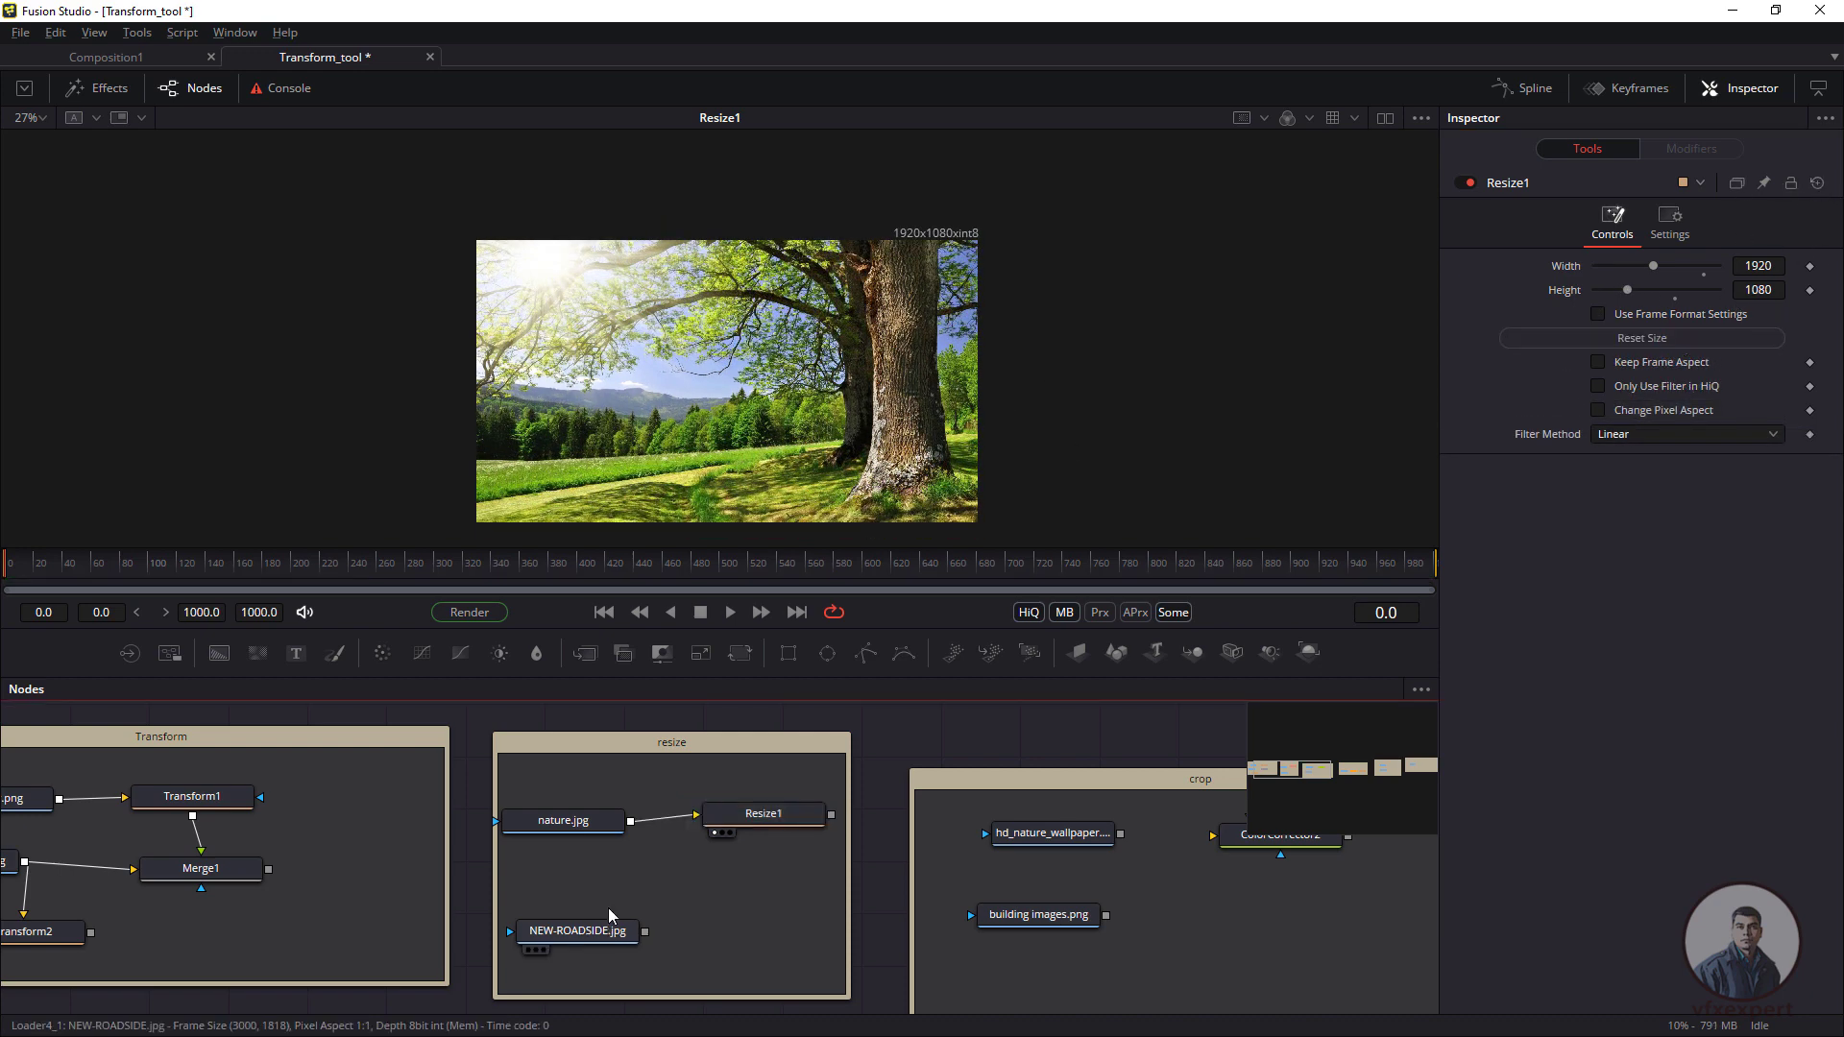
# - Display NEW-ROADSIDE.jpg in the viewer to examine its original resolution and framing
pyautogui.click(530, 949)
pyautogui.scroll(-2, 793, 379)
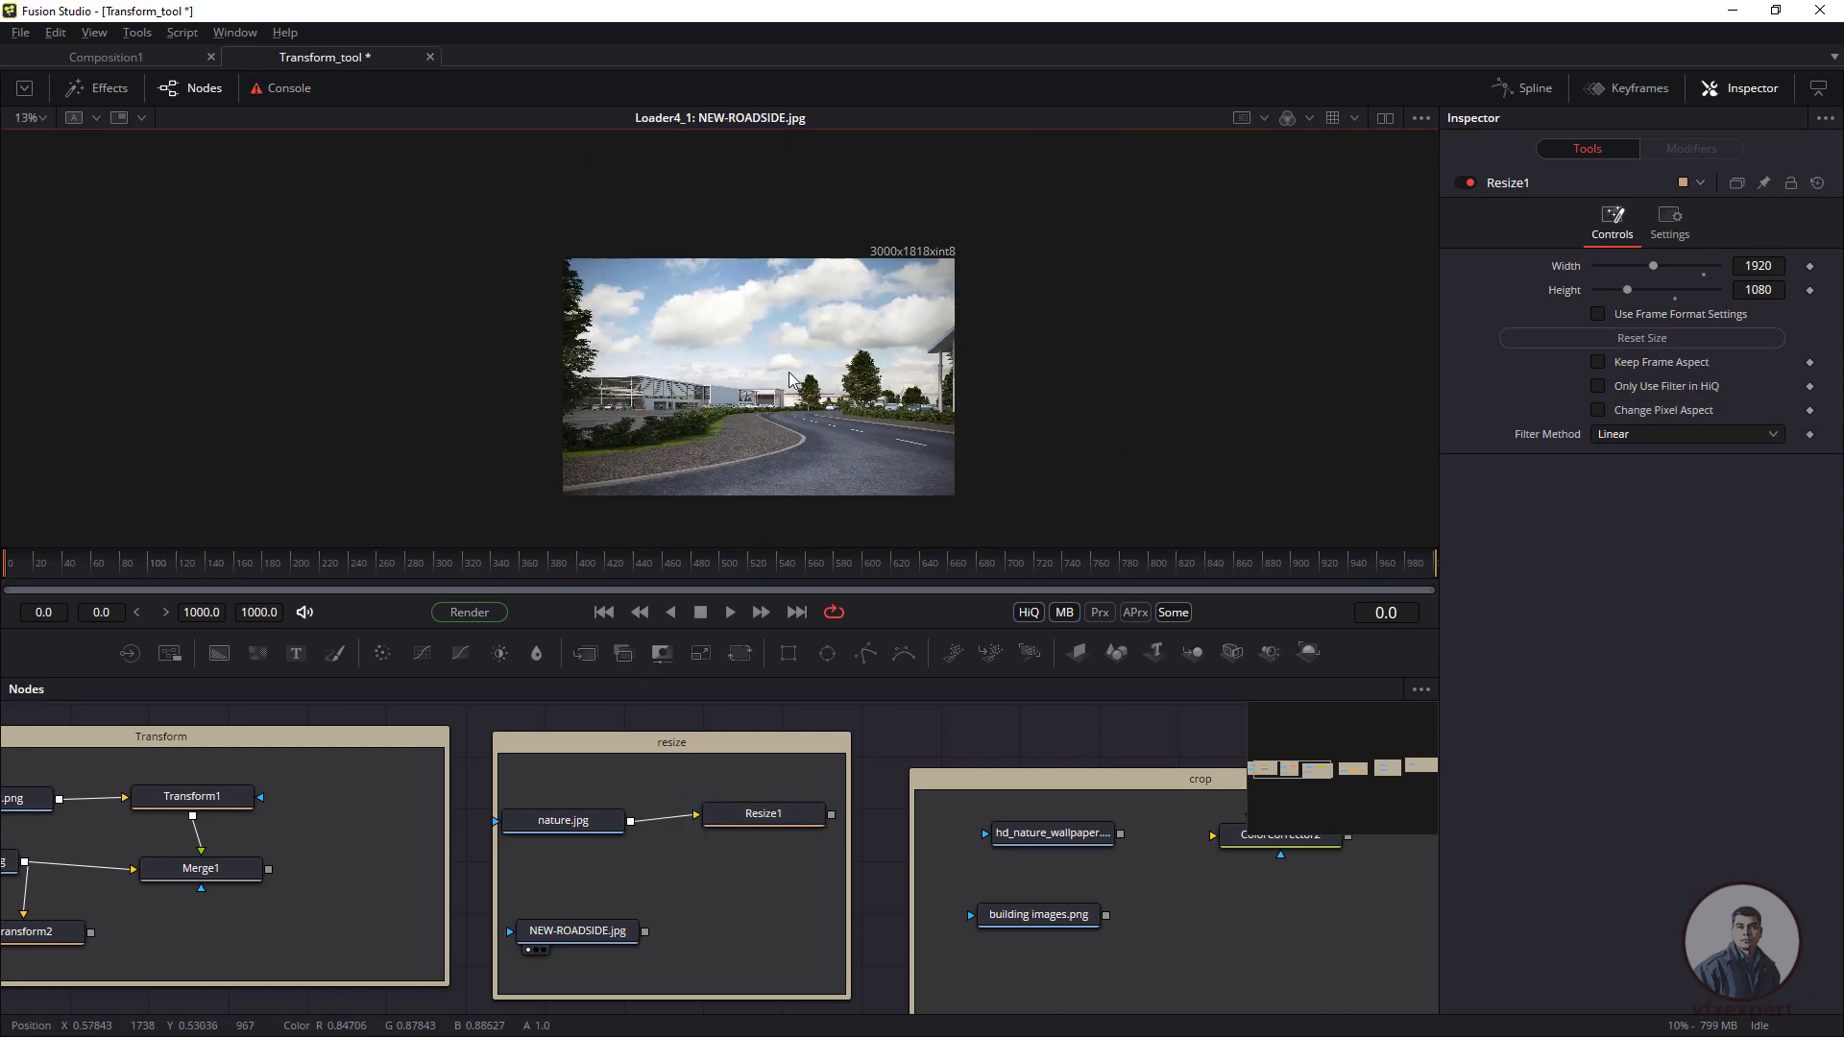
pyautogui.scroll(3, 789, 378)
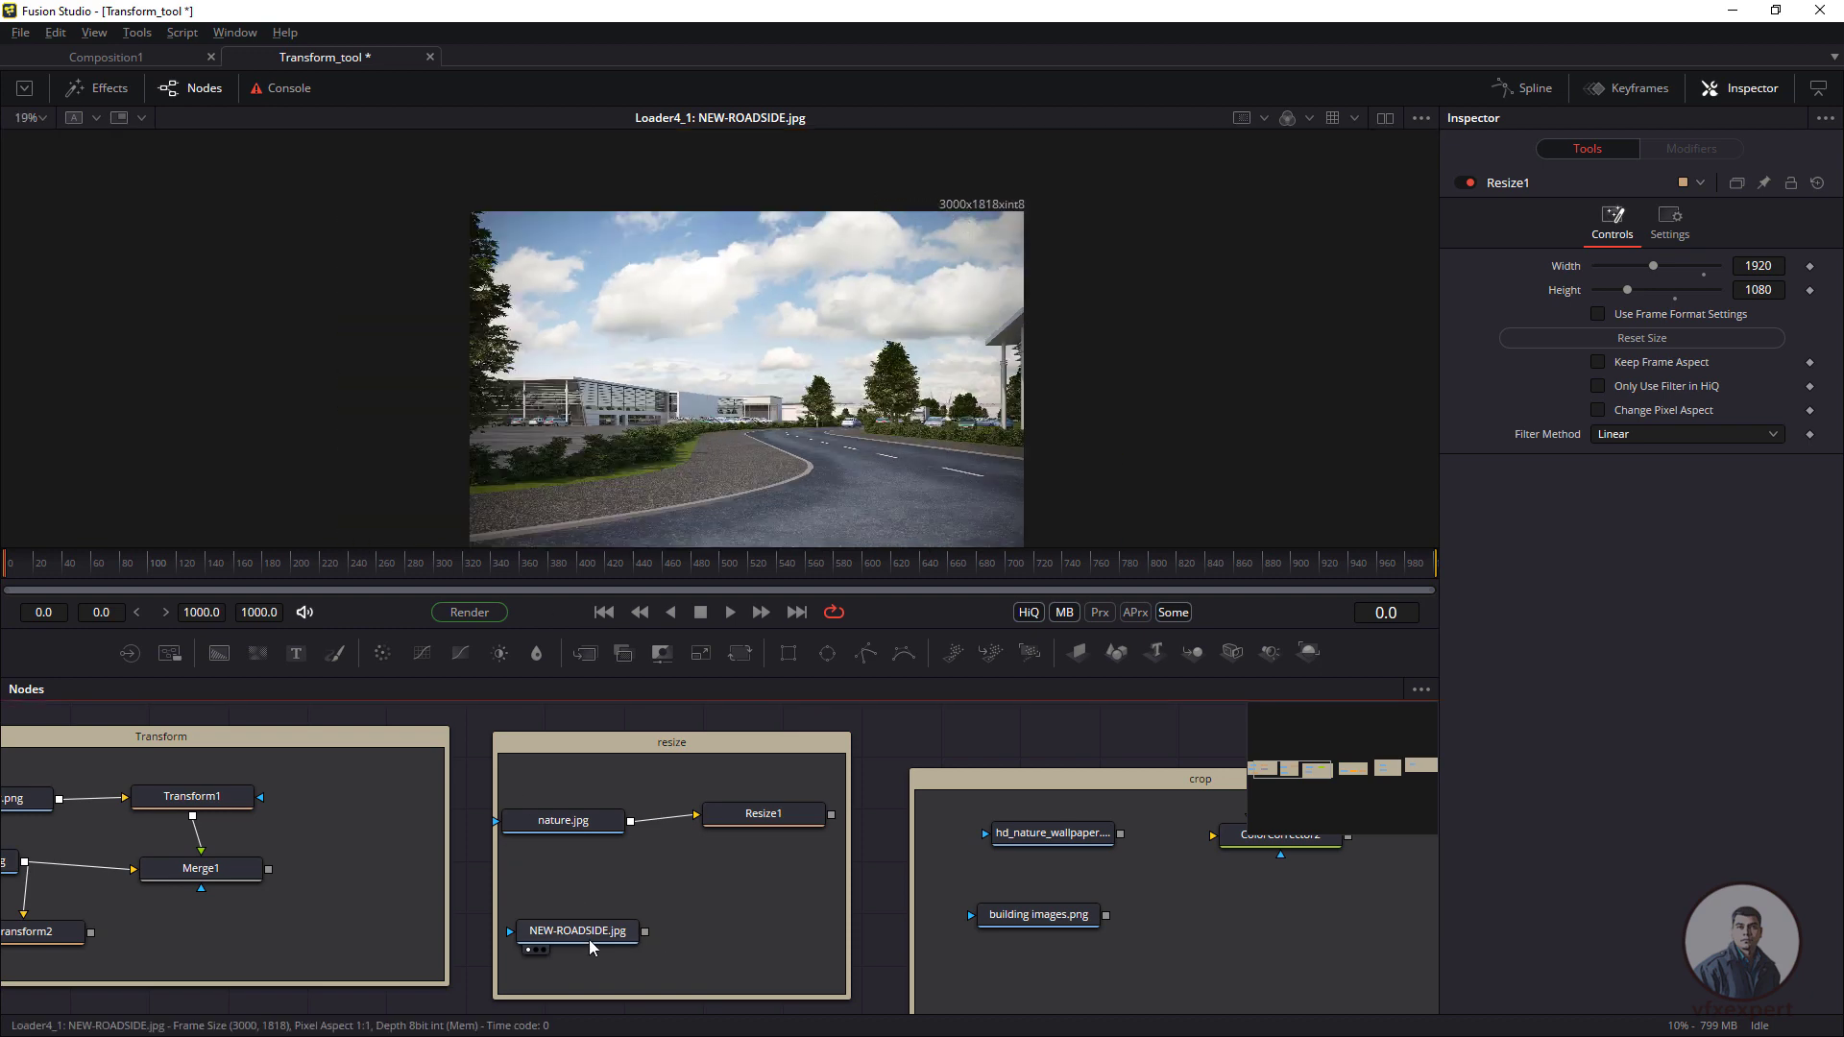
pyautogui.moveTo(593, 947); pyautogui.dragTo(594, 940)
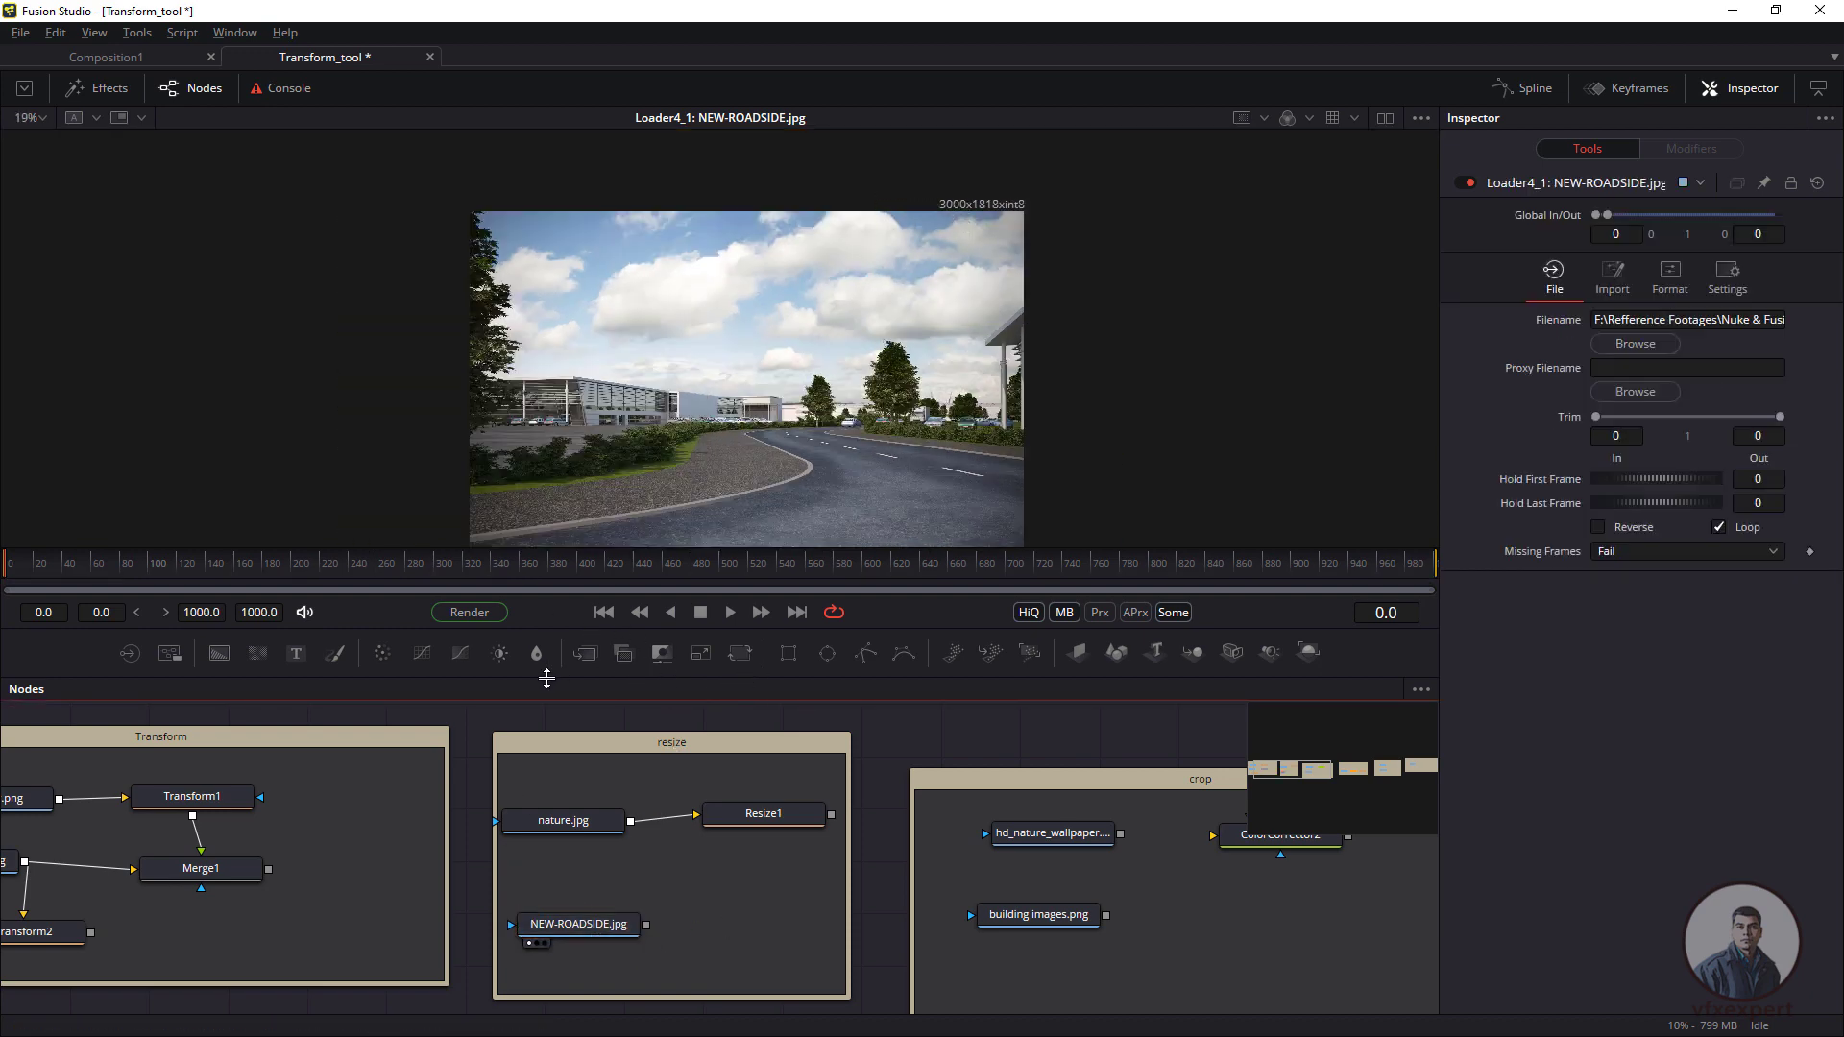
# - Add a Resize node after NEW-ROADSIDE.jpg, connect the image to it and inspect the resized output in the viewer
pyautogui.moveTo(703, 659); pyautogui.dragTo(739, 922)
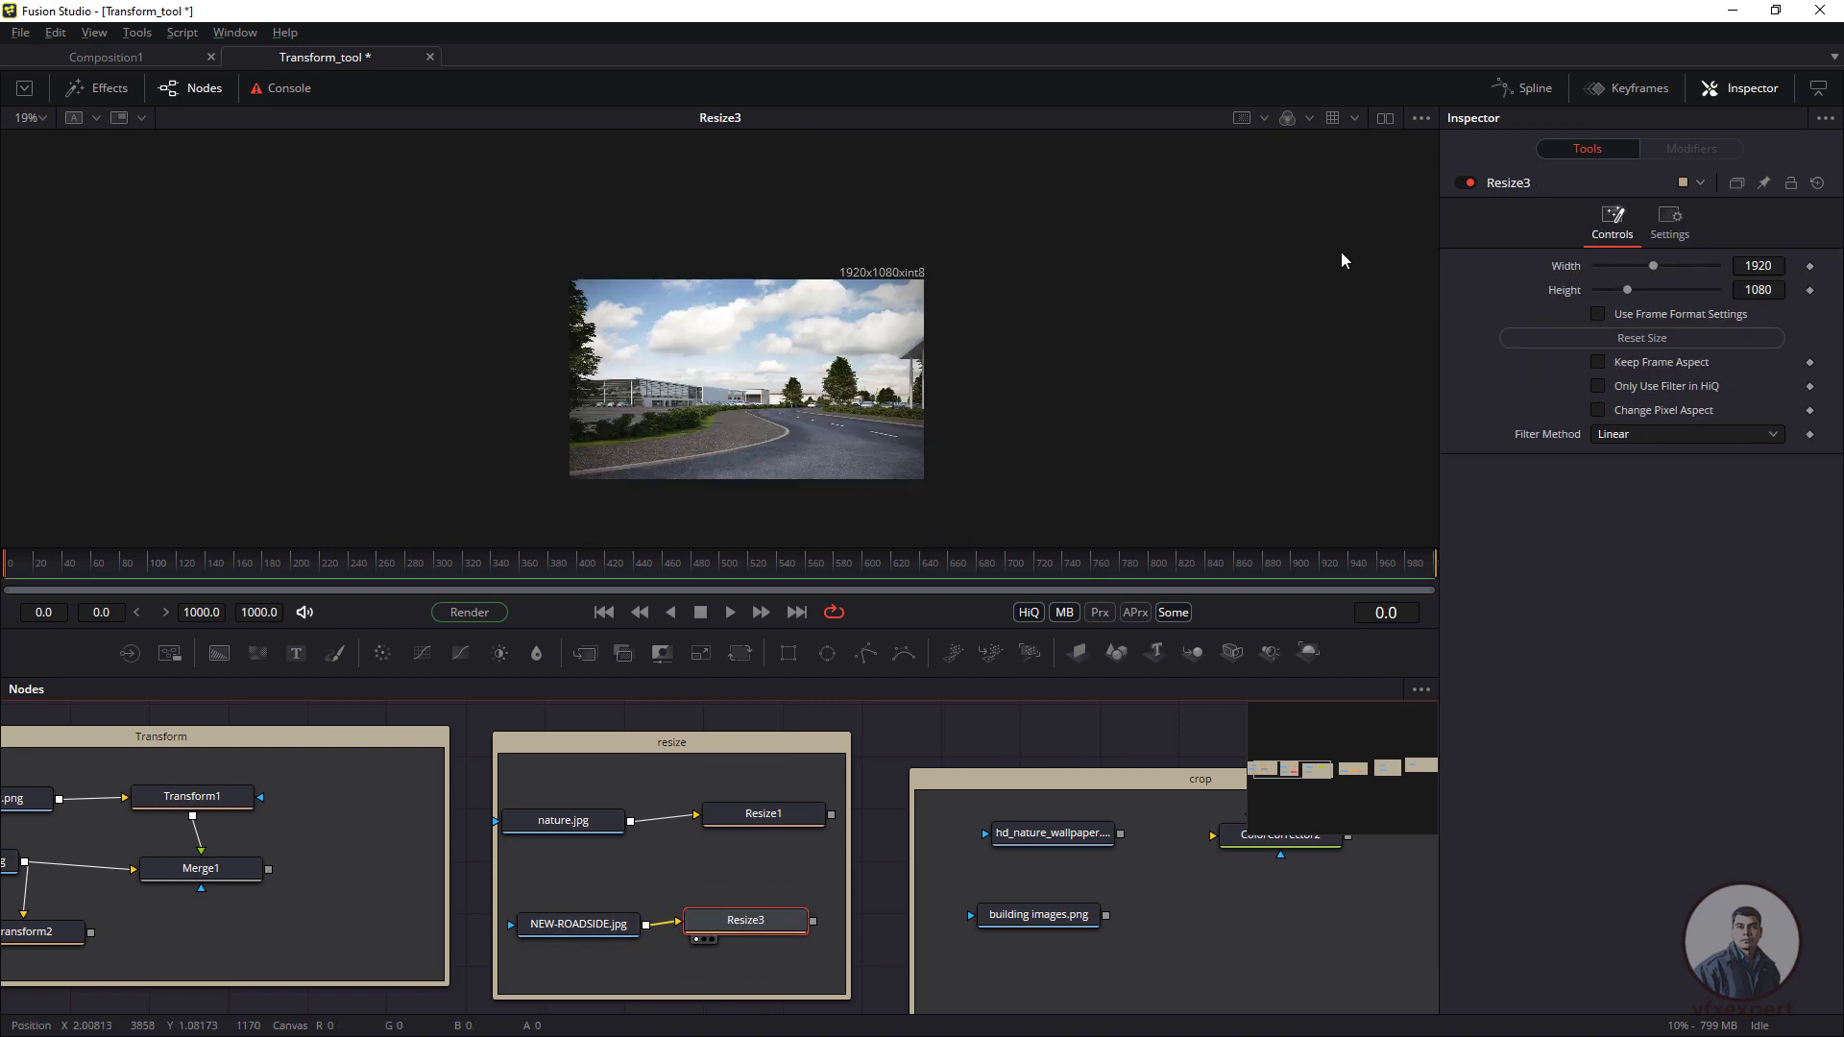
pyautogui.scroll(5, 762, 441)
pyautogui.scroll(-2, 762, 439)
pyautogui.scroll(-3, 1032, 374)
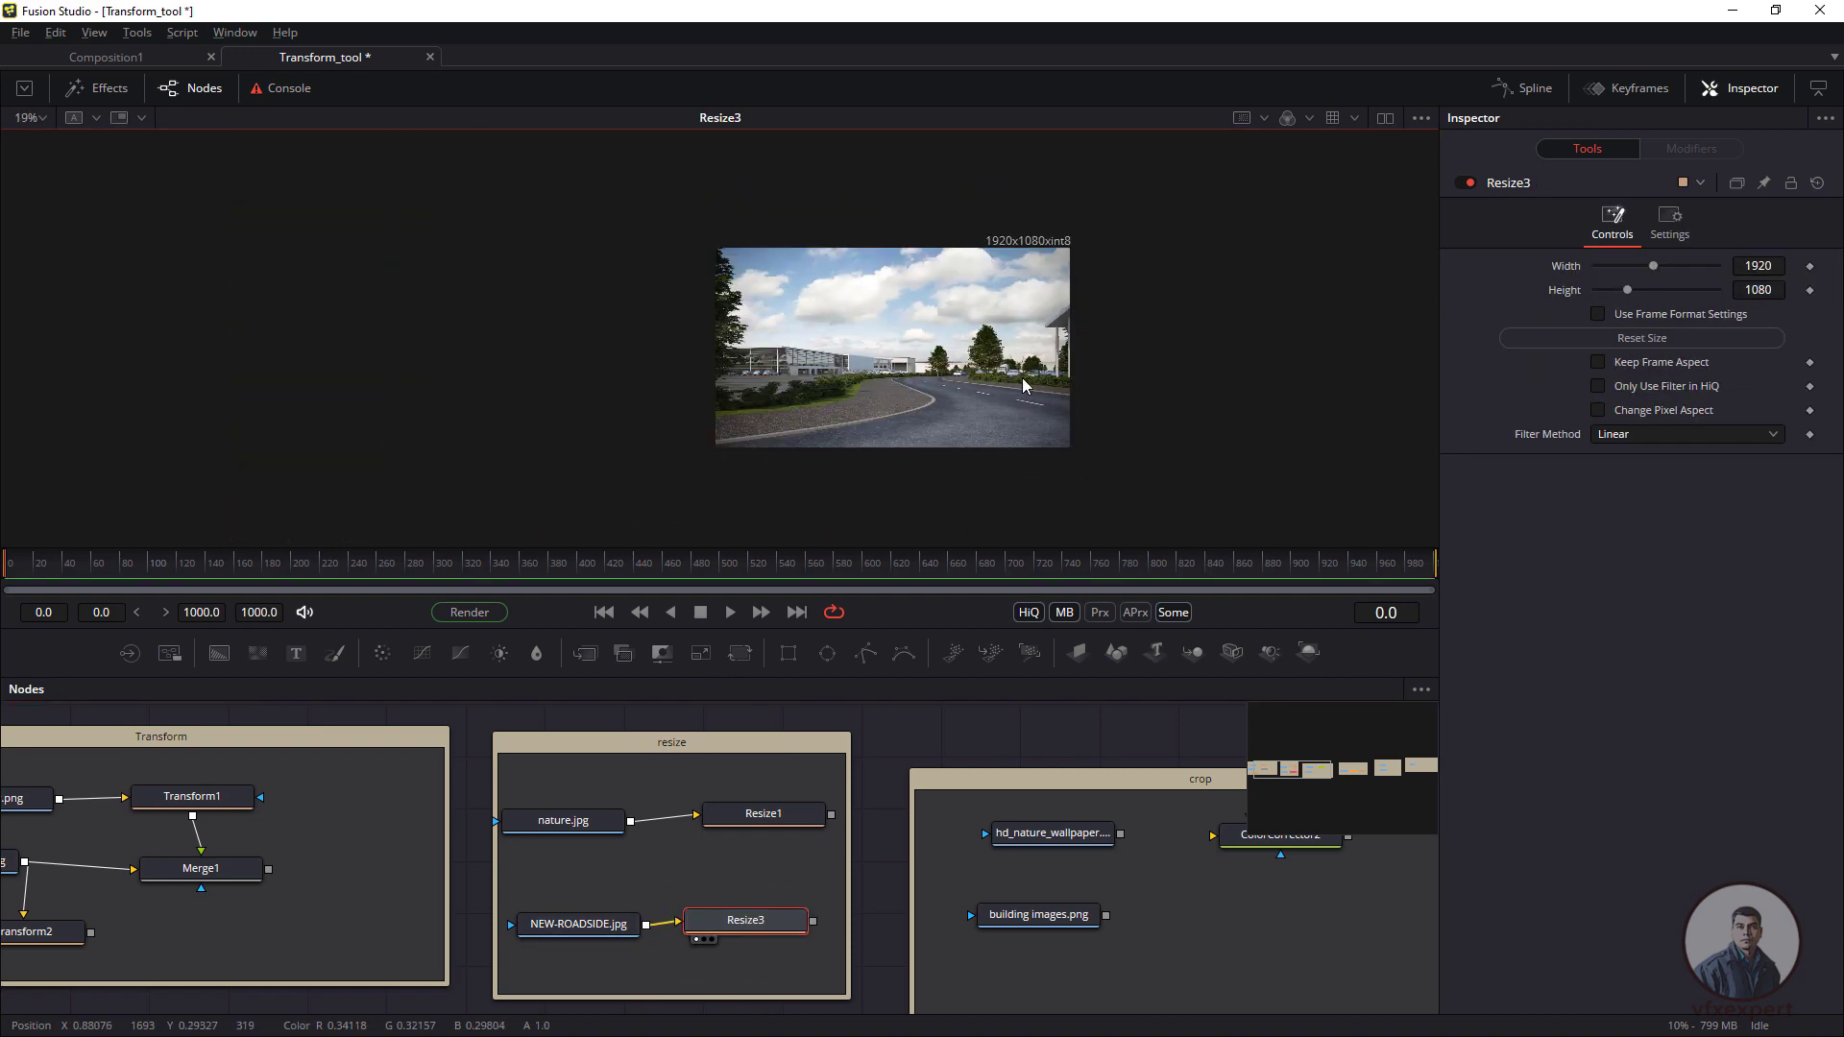
pyautogui.moveTo(1022, 379); pyautogui.dragTo(972, 402)
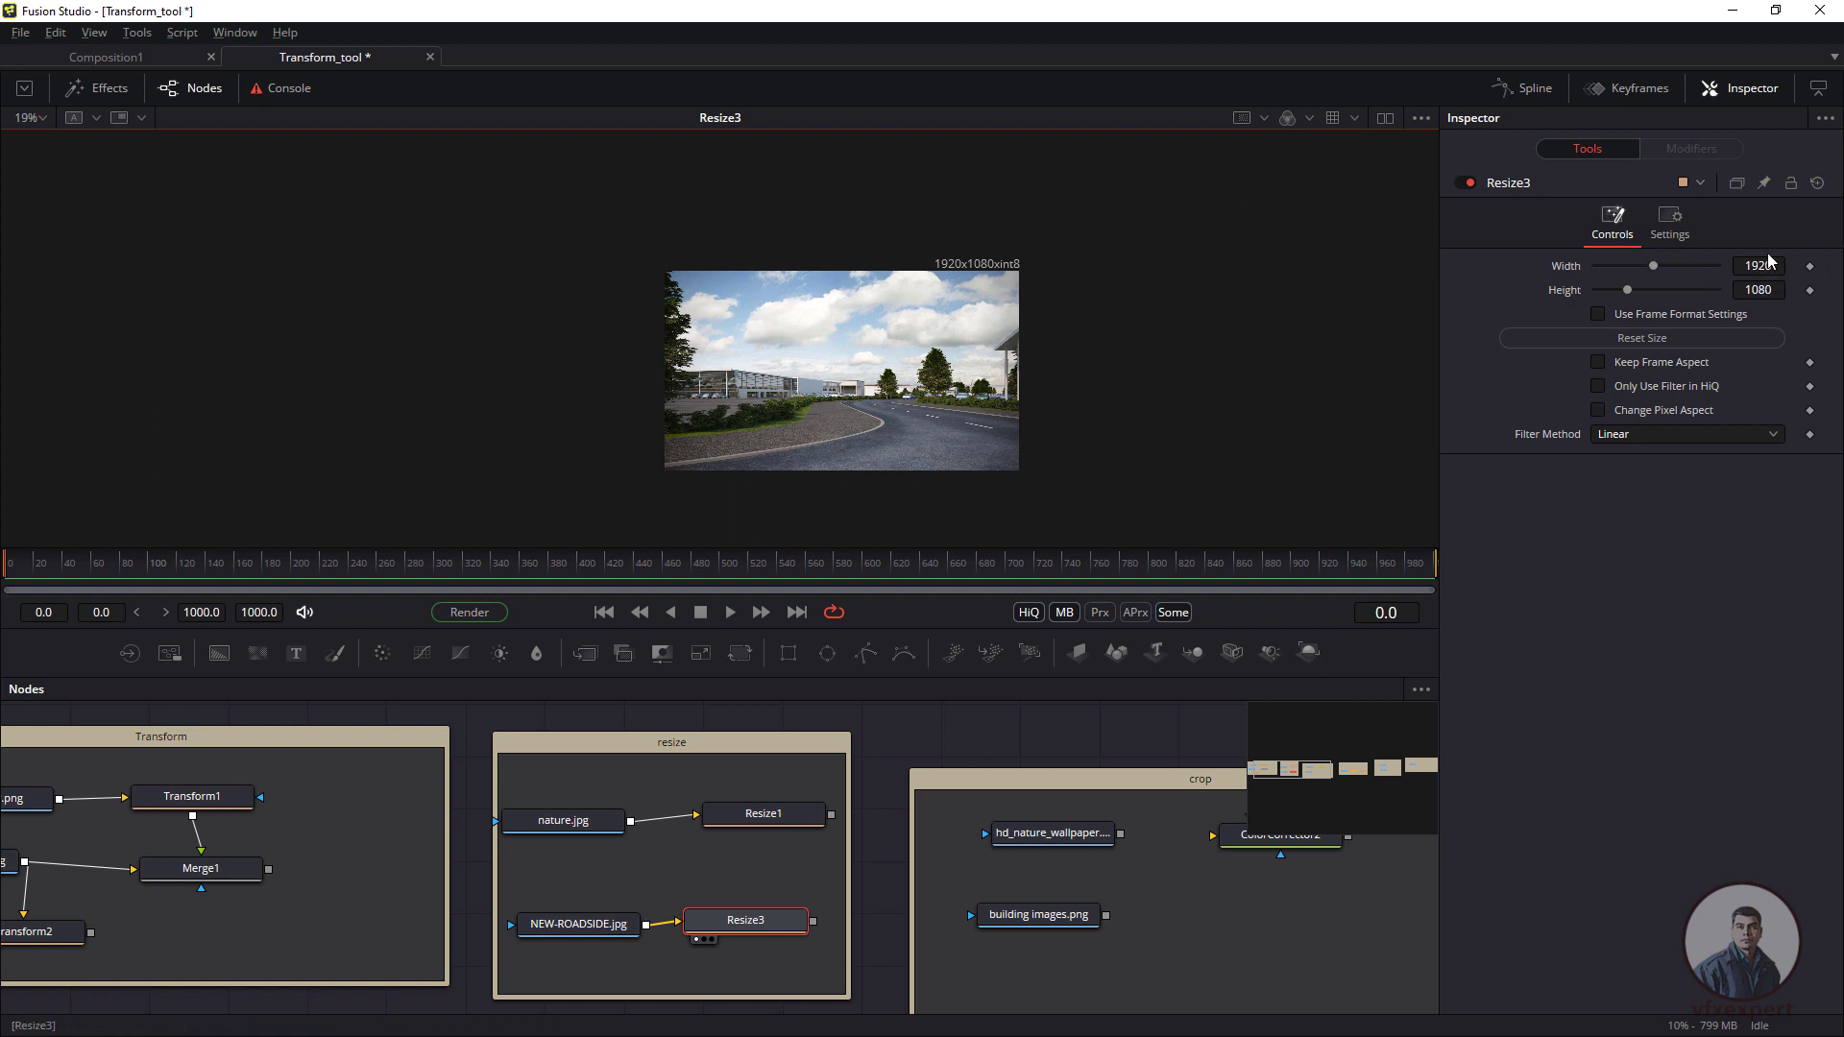
# - Set the roadside image's Resize node to a width of 1280 and a height of 720
pyautogui.moveTo(1781, 266); pyautogui.dragTo(1753, 266)
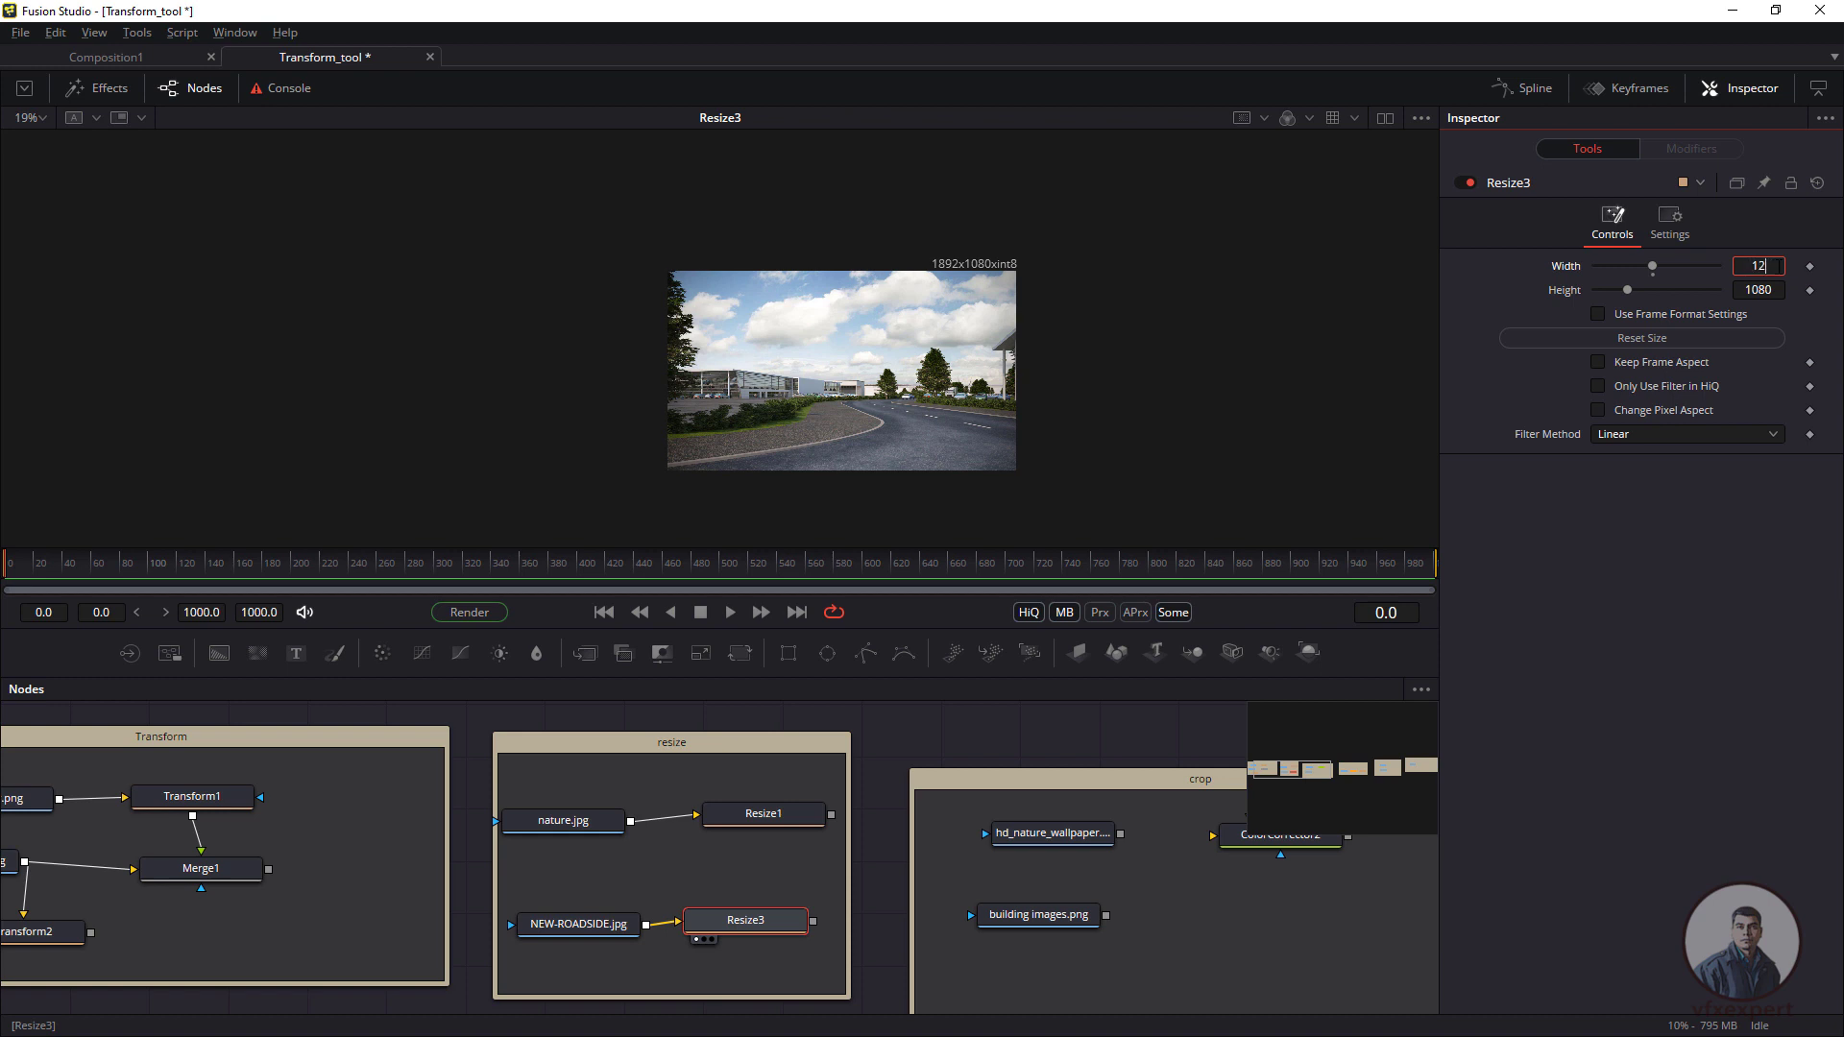
pyautogui.press('Tab')
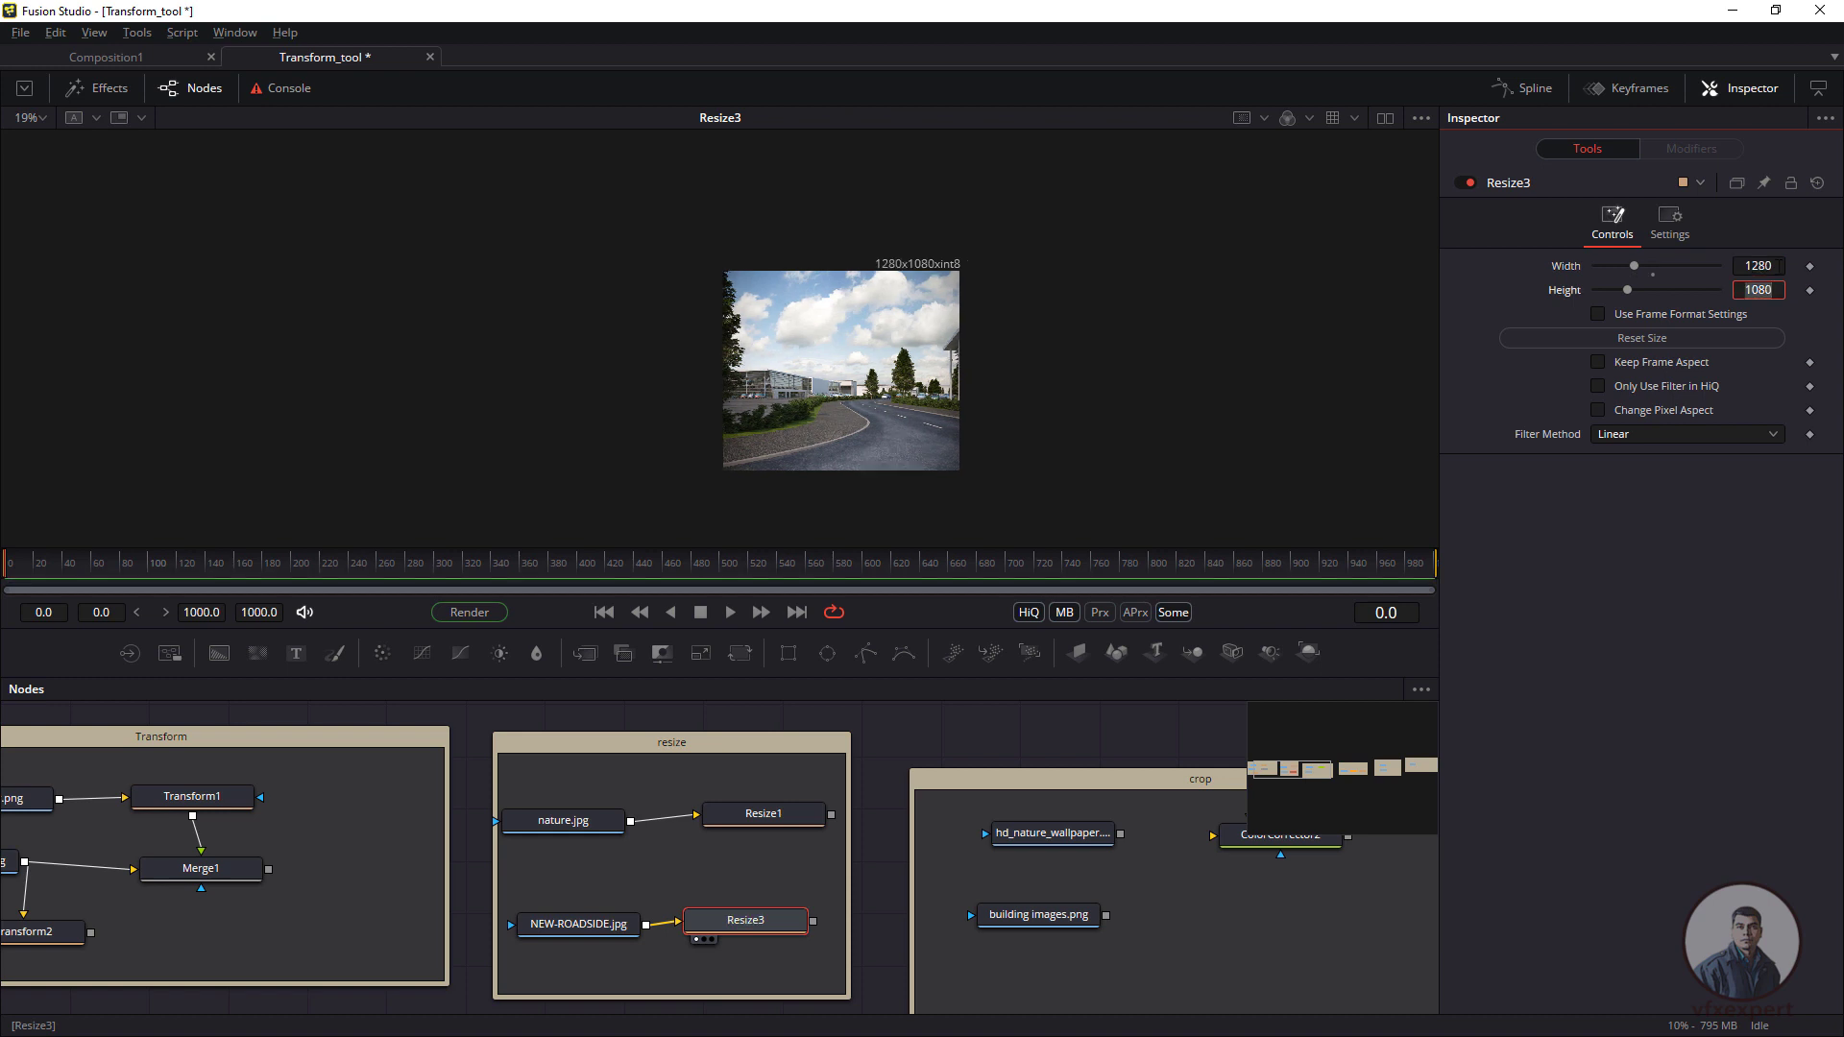
pyautogui.press('Tab')
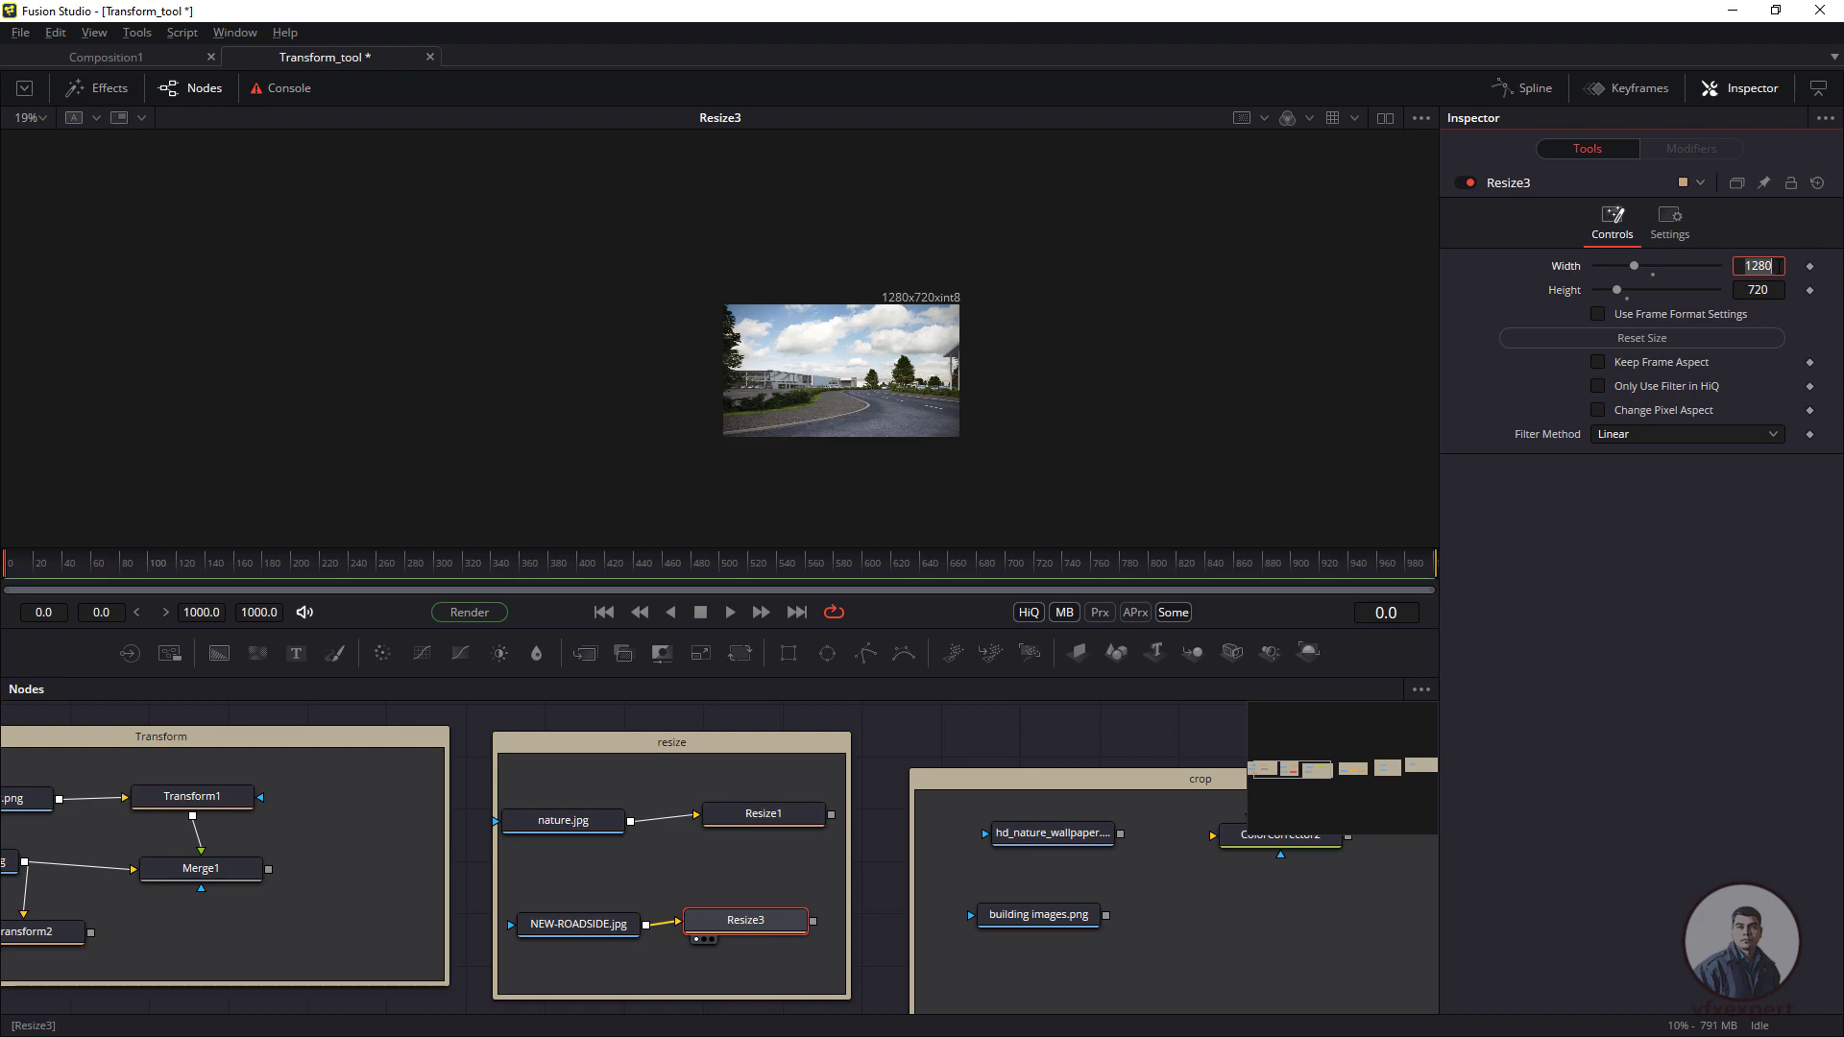
pyautogui.hotkey('ctrl', 'f')
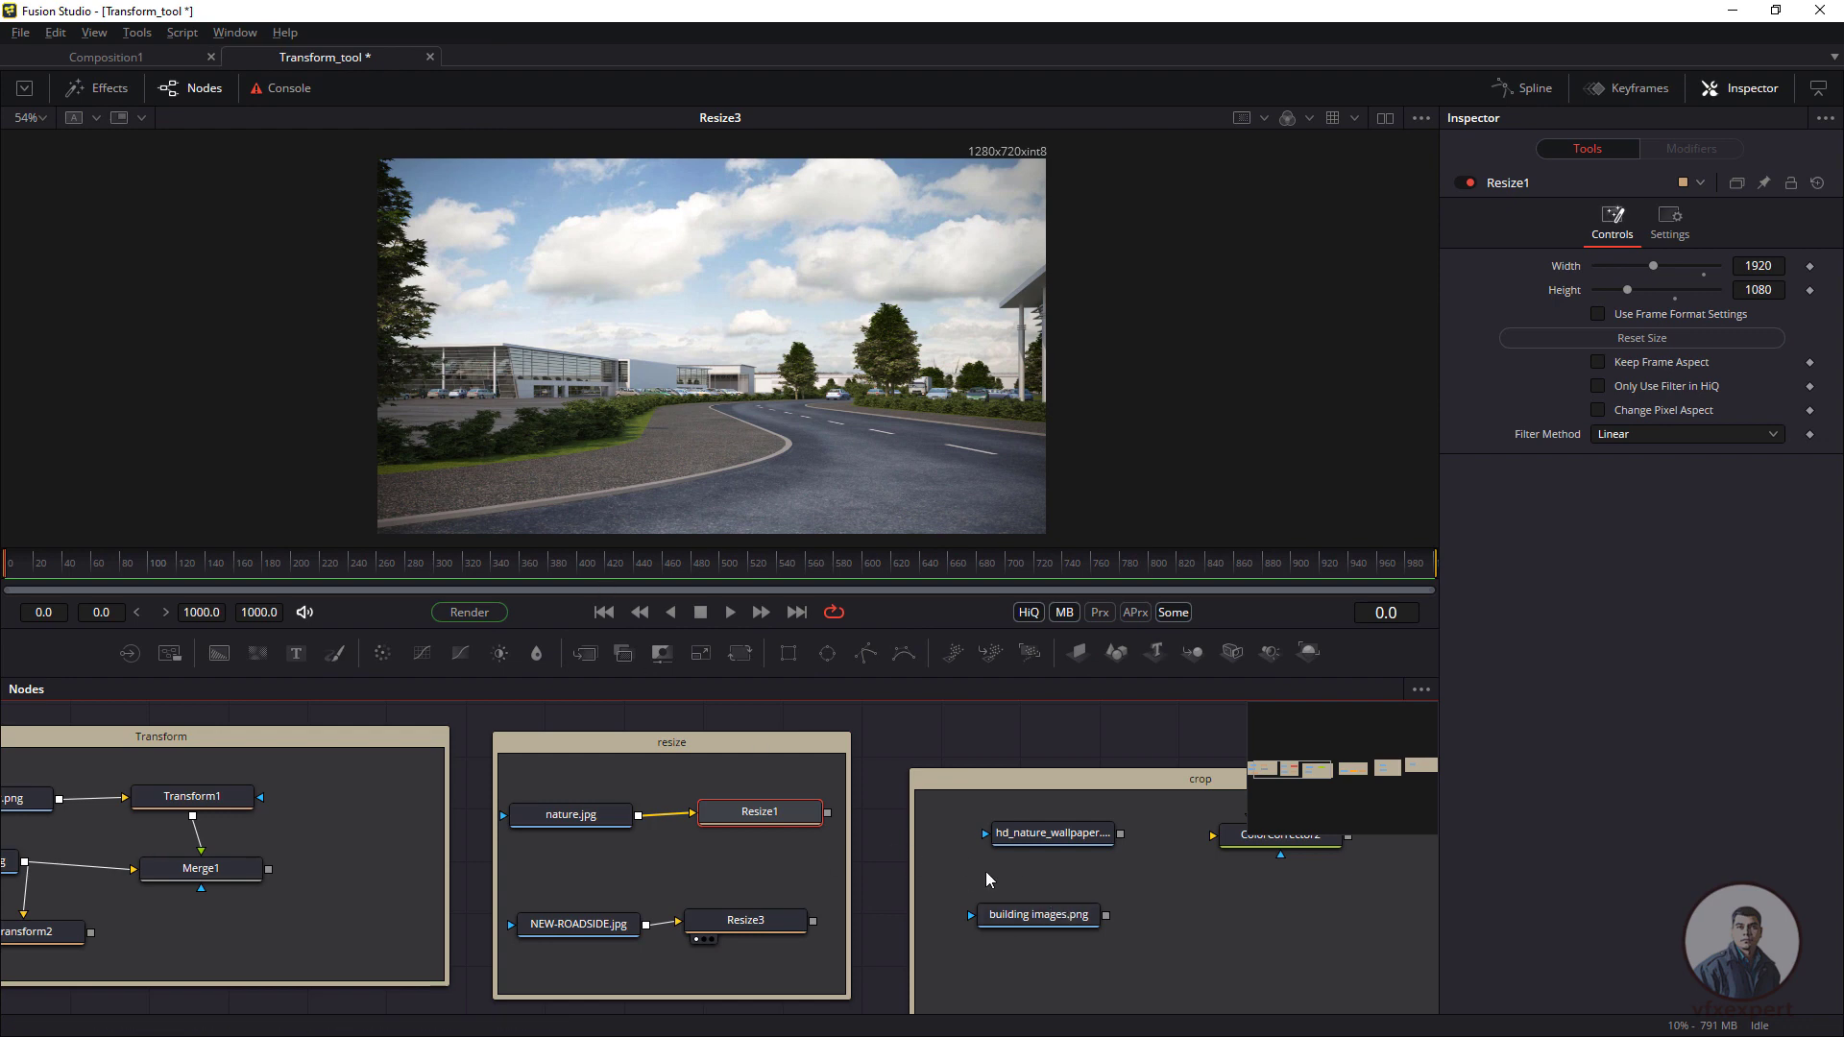
# - Display building images.png from the crop group in the viewer and examine its full frame and transparent area
pyautogui.moveTo(849, 873); pyautogui.dragTo(436, 858)
pyautogui.click(900, 820)
pyautogui.moveTo(620, 903); pyautogui.dragTo(809, 319)
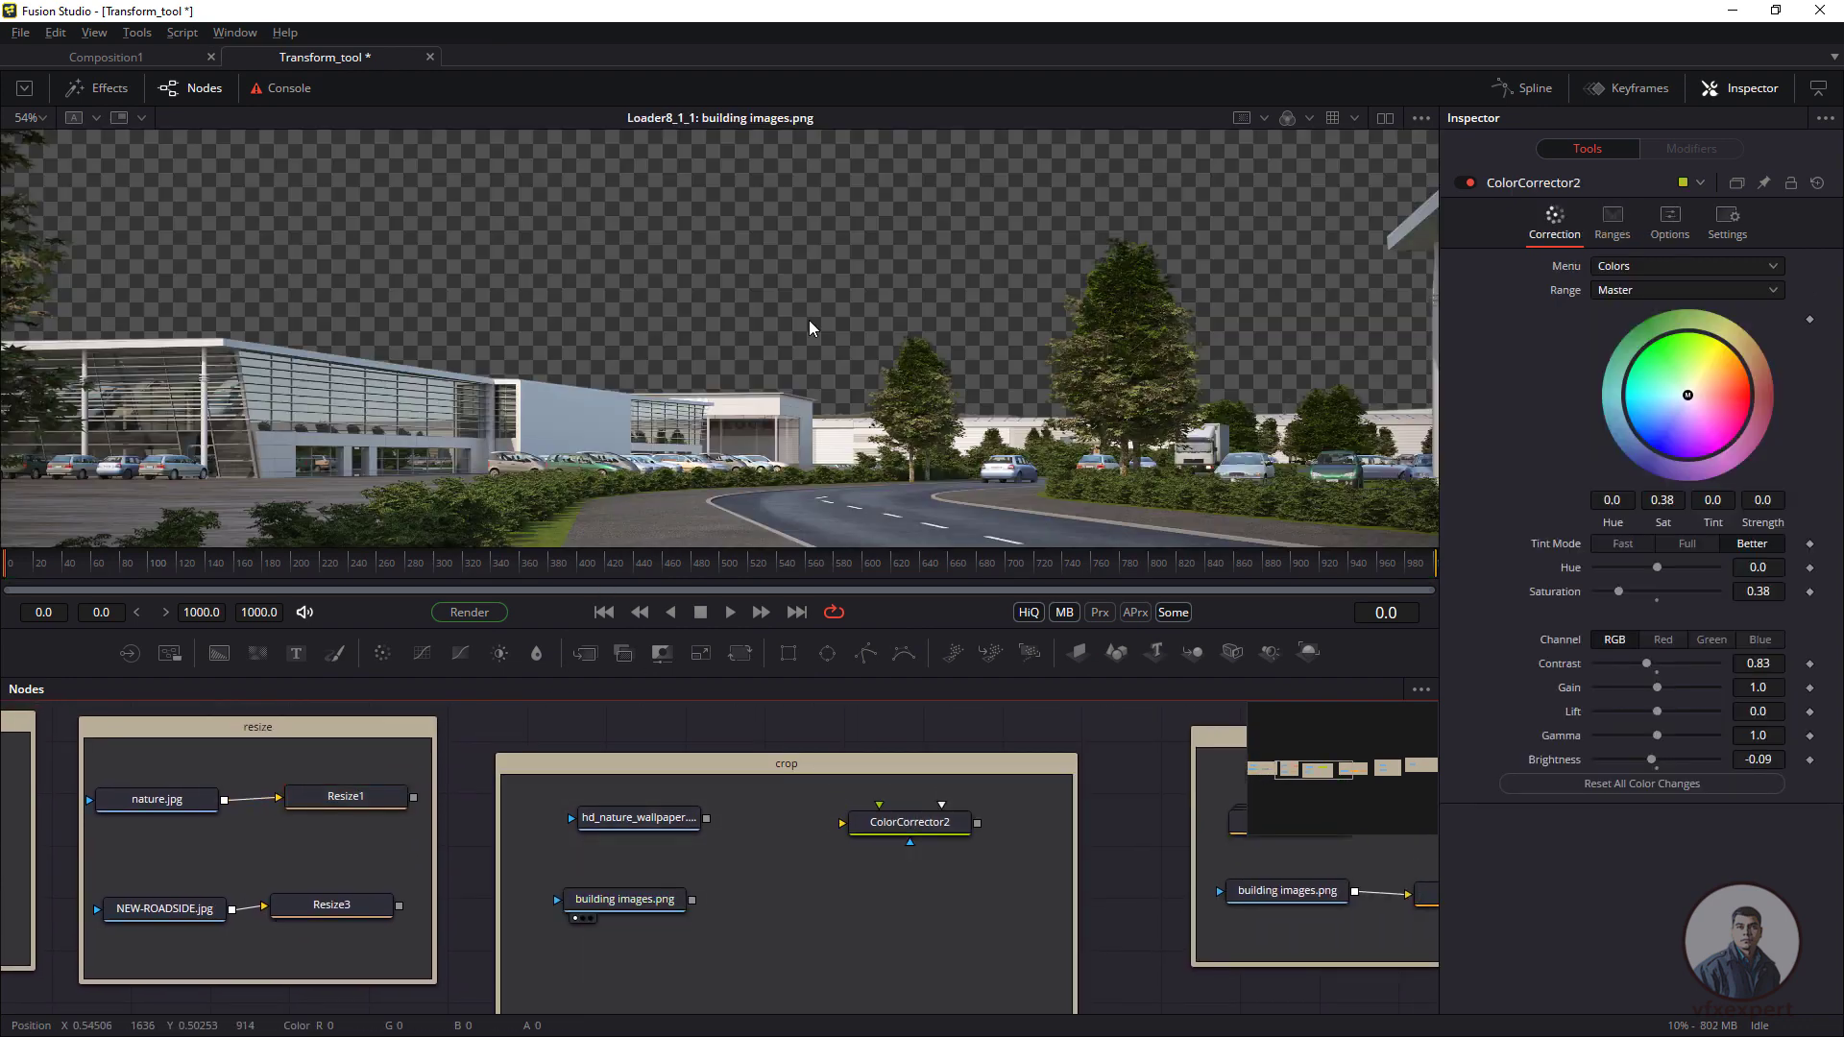
pyautogui.scroll(-2, 727, 389)
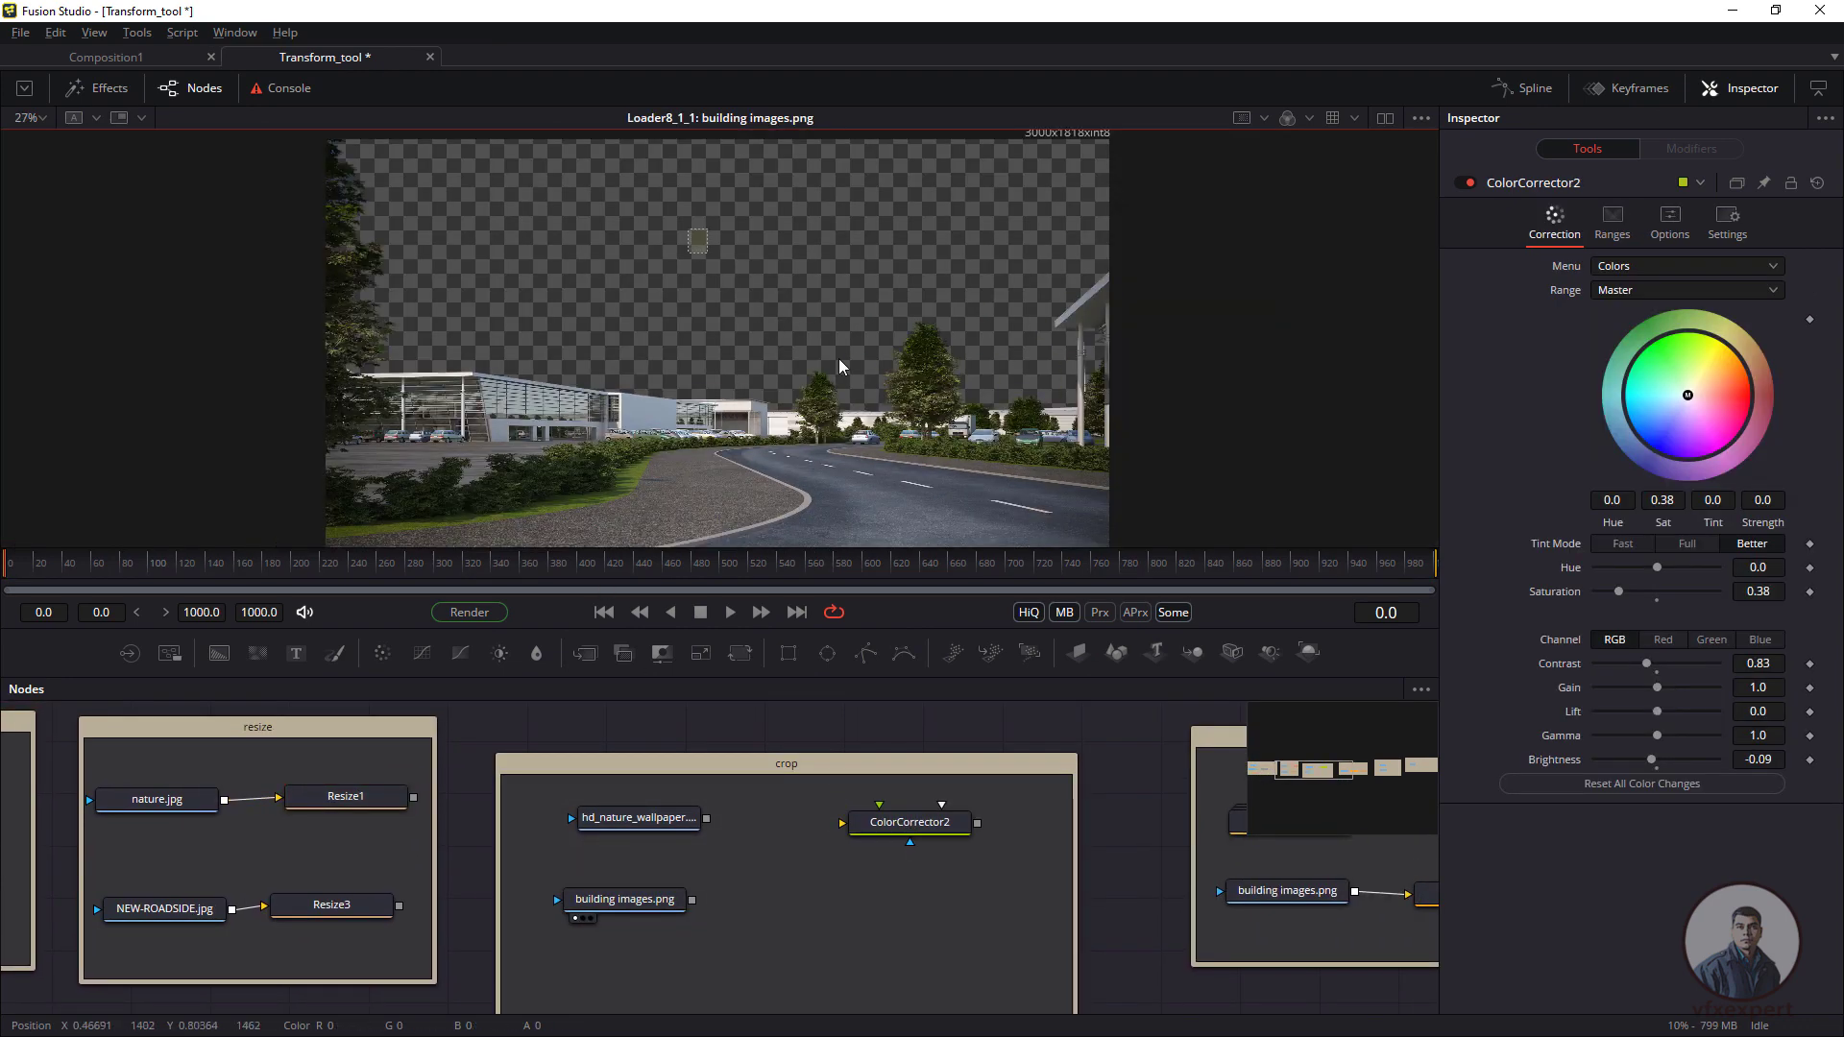
pyautogui.moveTo(664, 244); pyautogui.dragTo(751, 325)
# - Move ColorCorrector2 farther from the image loaders in the crop group to make room between them
pyautogui.moveTo(909, 822); pyautogui.dragTo(991, 832)
pyautogui.click(807, 848)
pyautogui.click(784, 828)
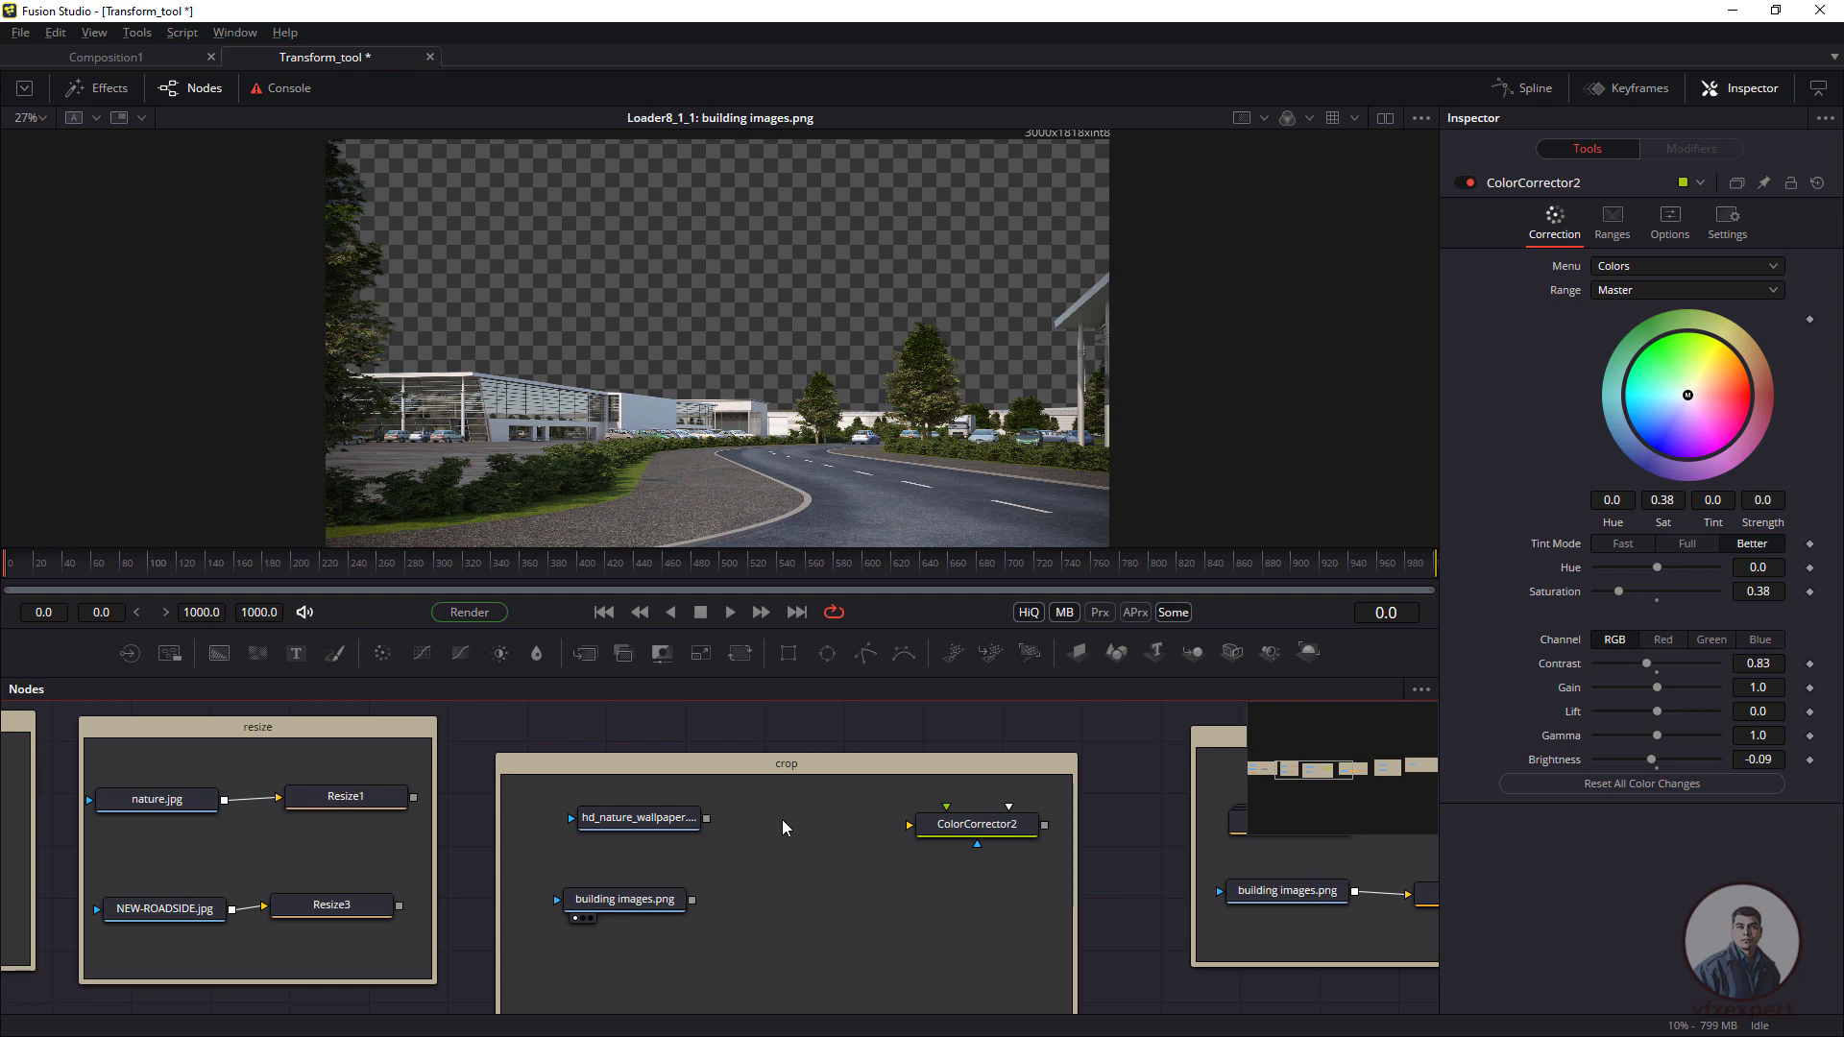
# - Compare the frame sizes of hd_nature_wallpaper.jpg and building images.png in the viewer
pyautogui.moveTo(677, 817); pyautogui.dragTo(757, 365)
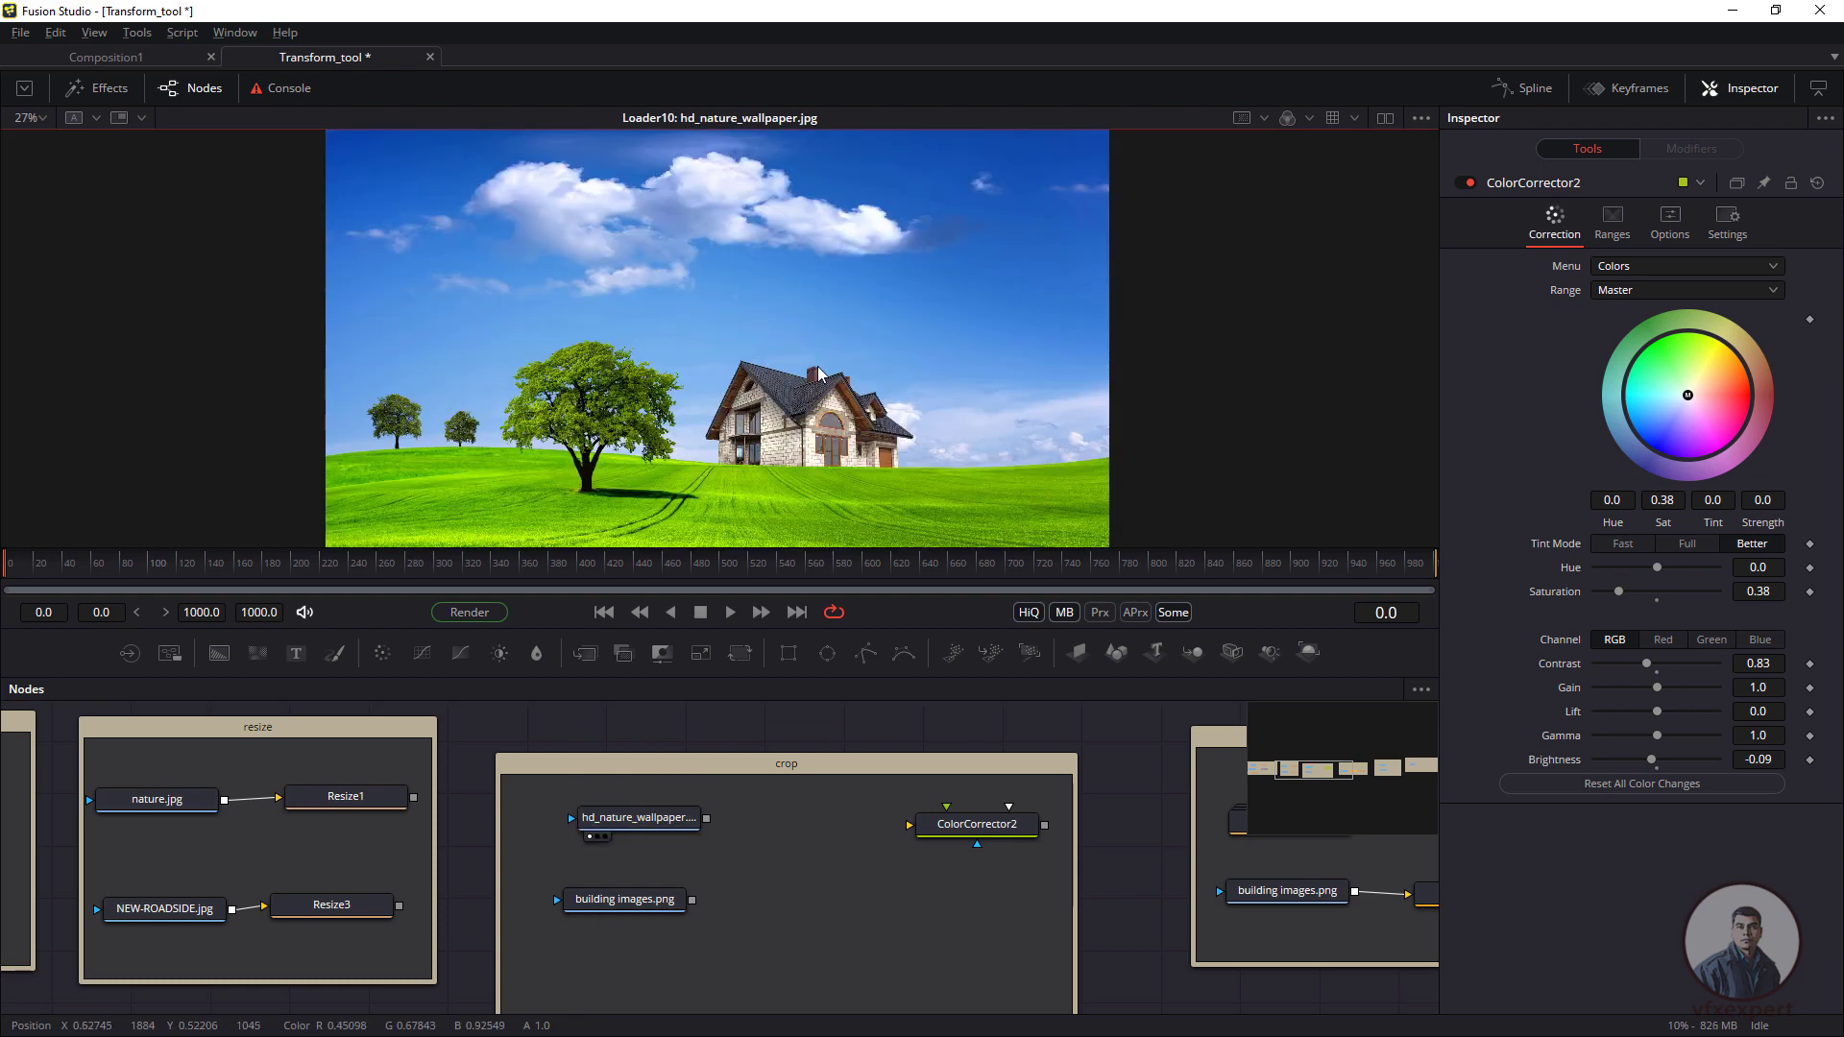
pyautogui.scroll(-2, 819, 375)
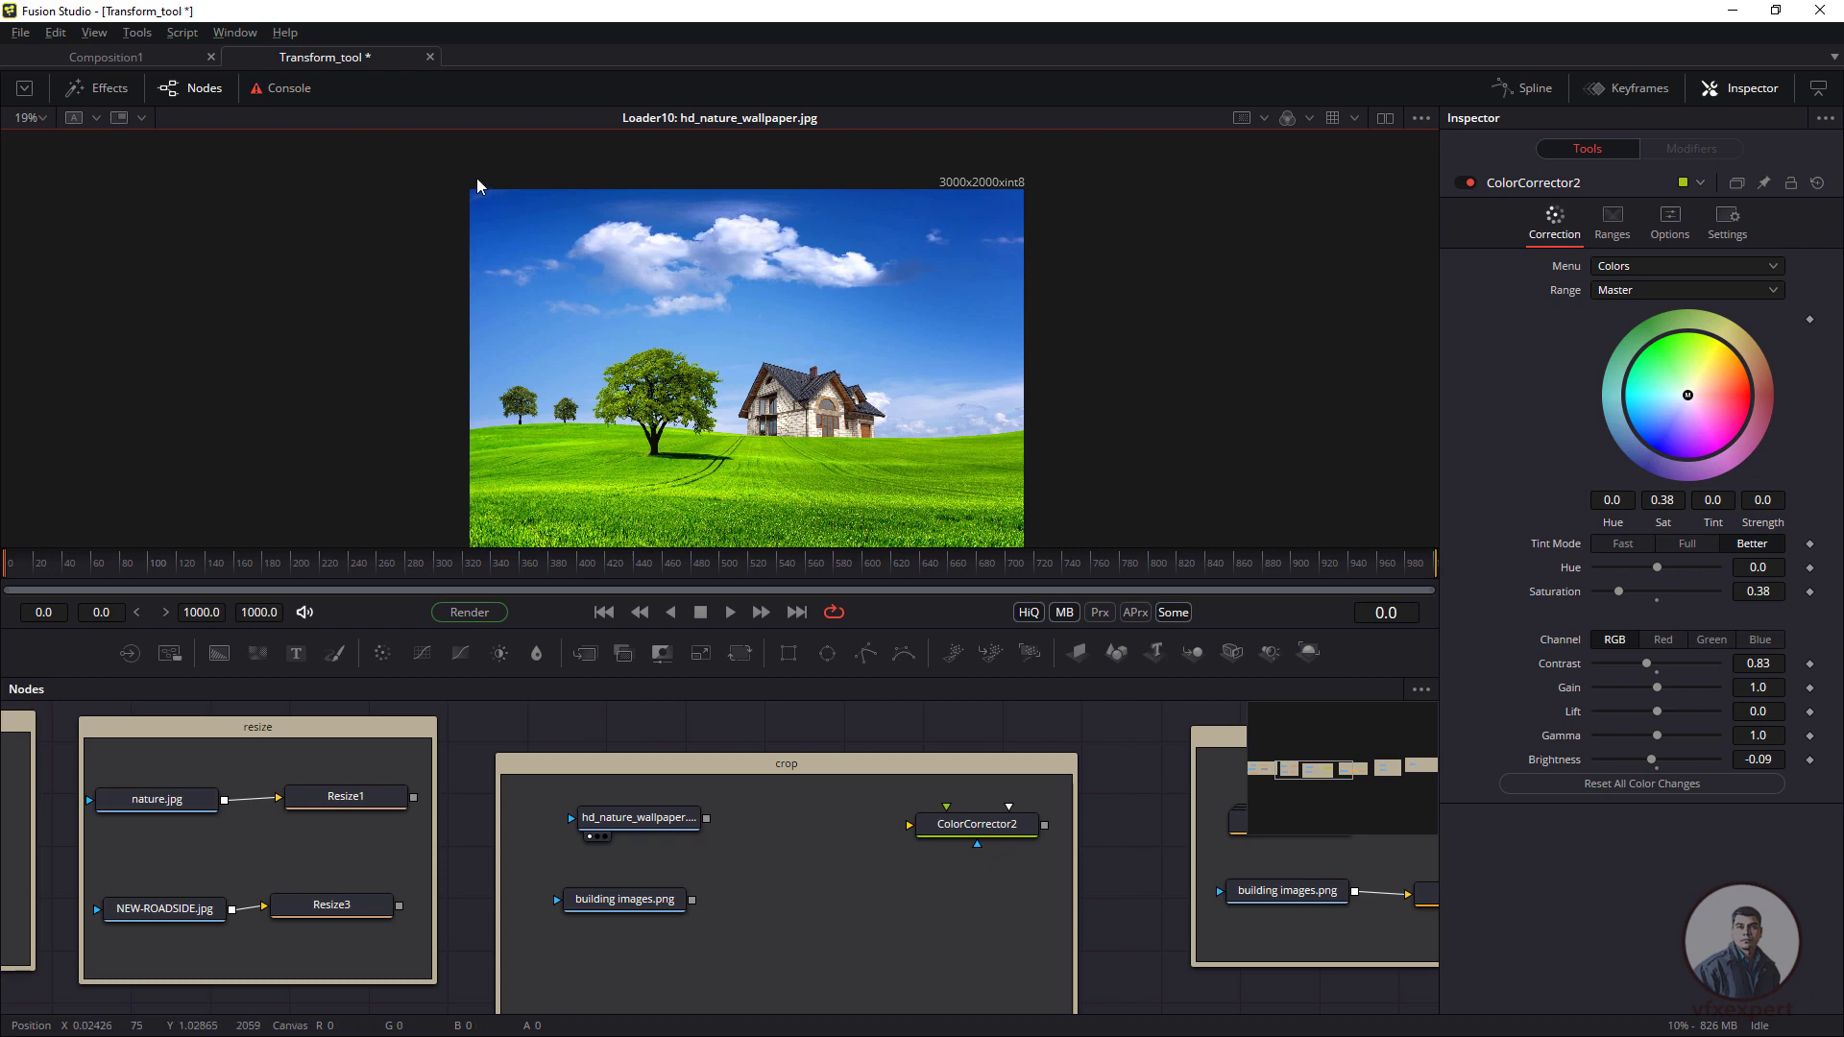
pyautogui.moveTo(448, 174); pyautogui.dragTo(1053, 331)
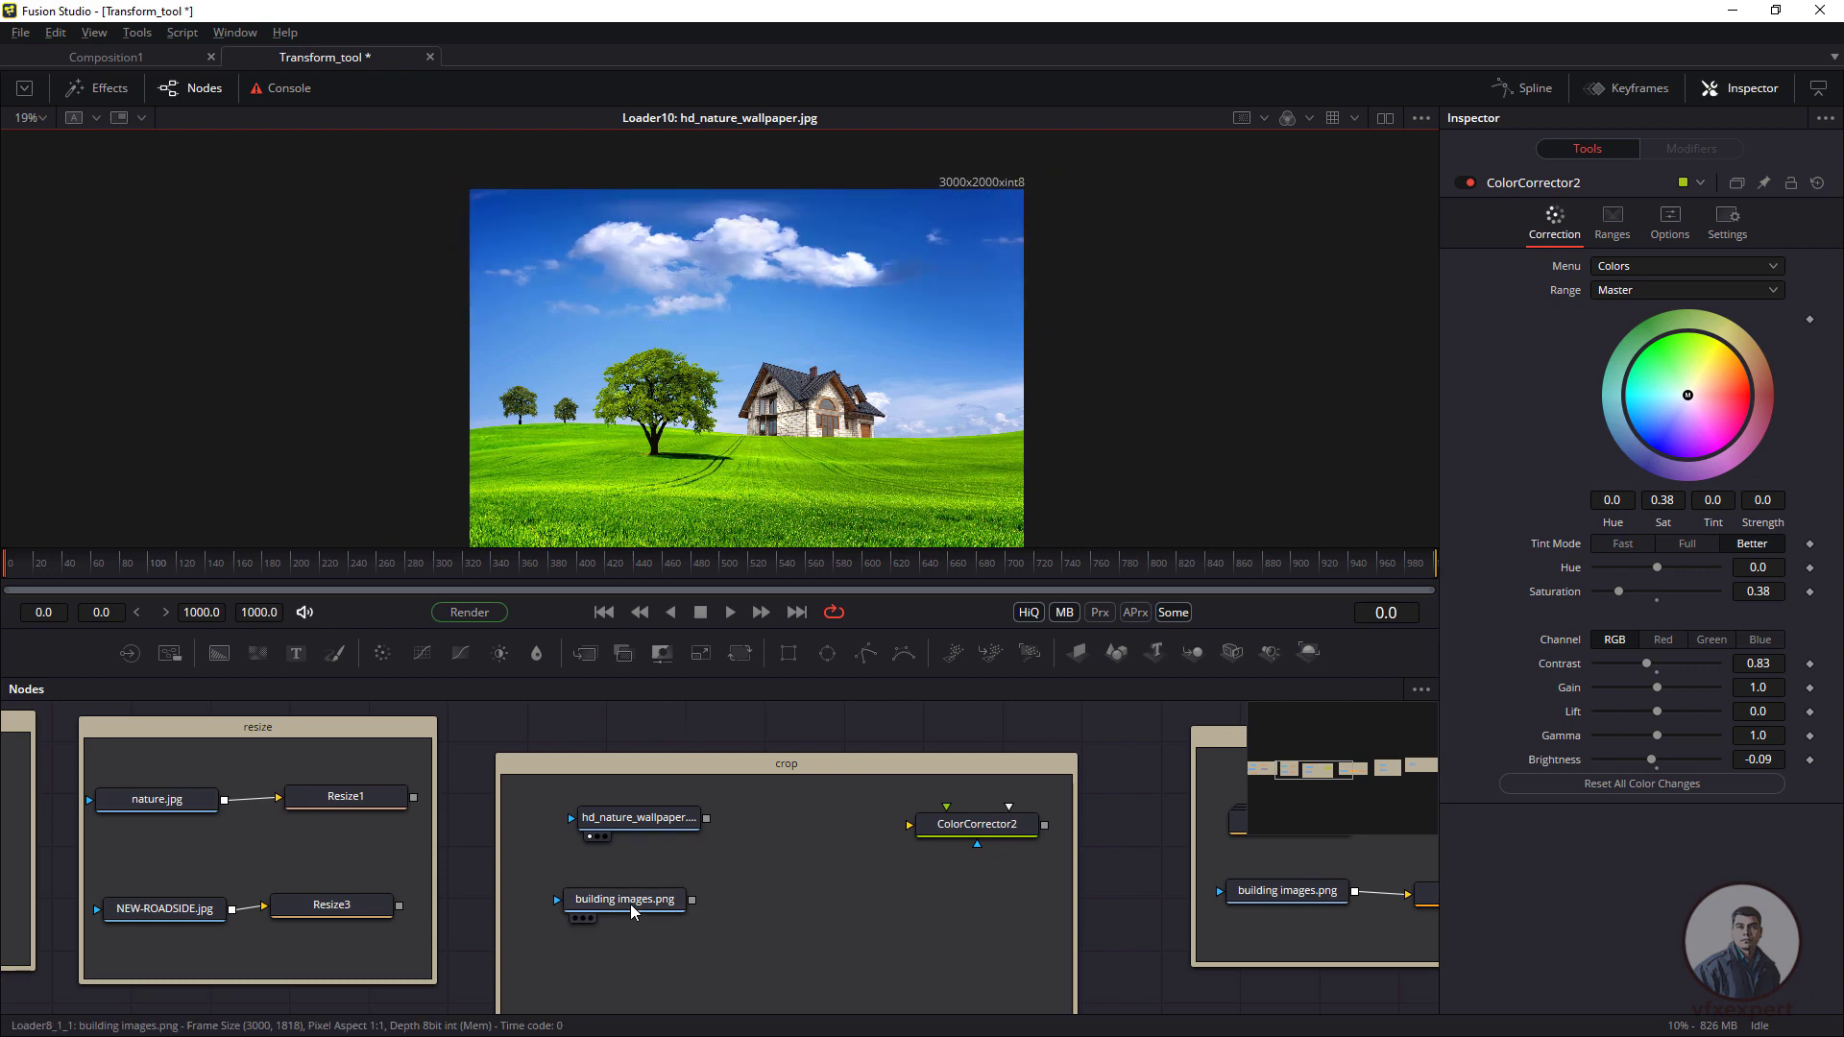
pyautogui.moveTo(630, 908); pyautogui.dragTo(828, 282)
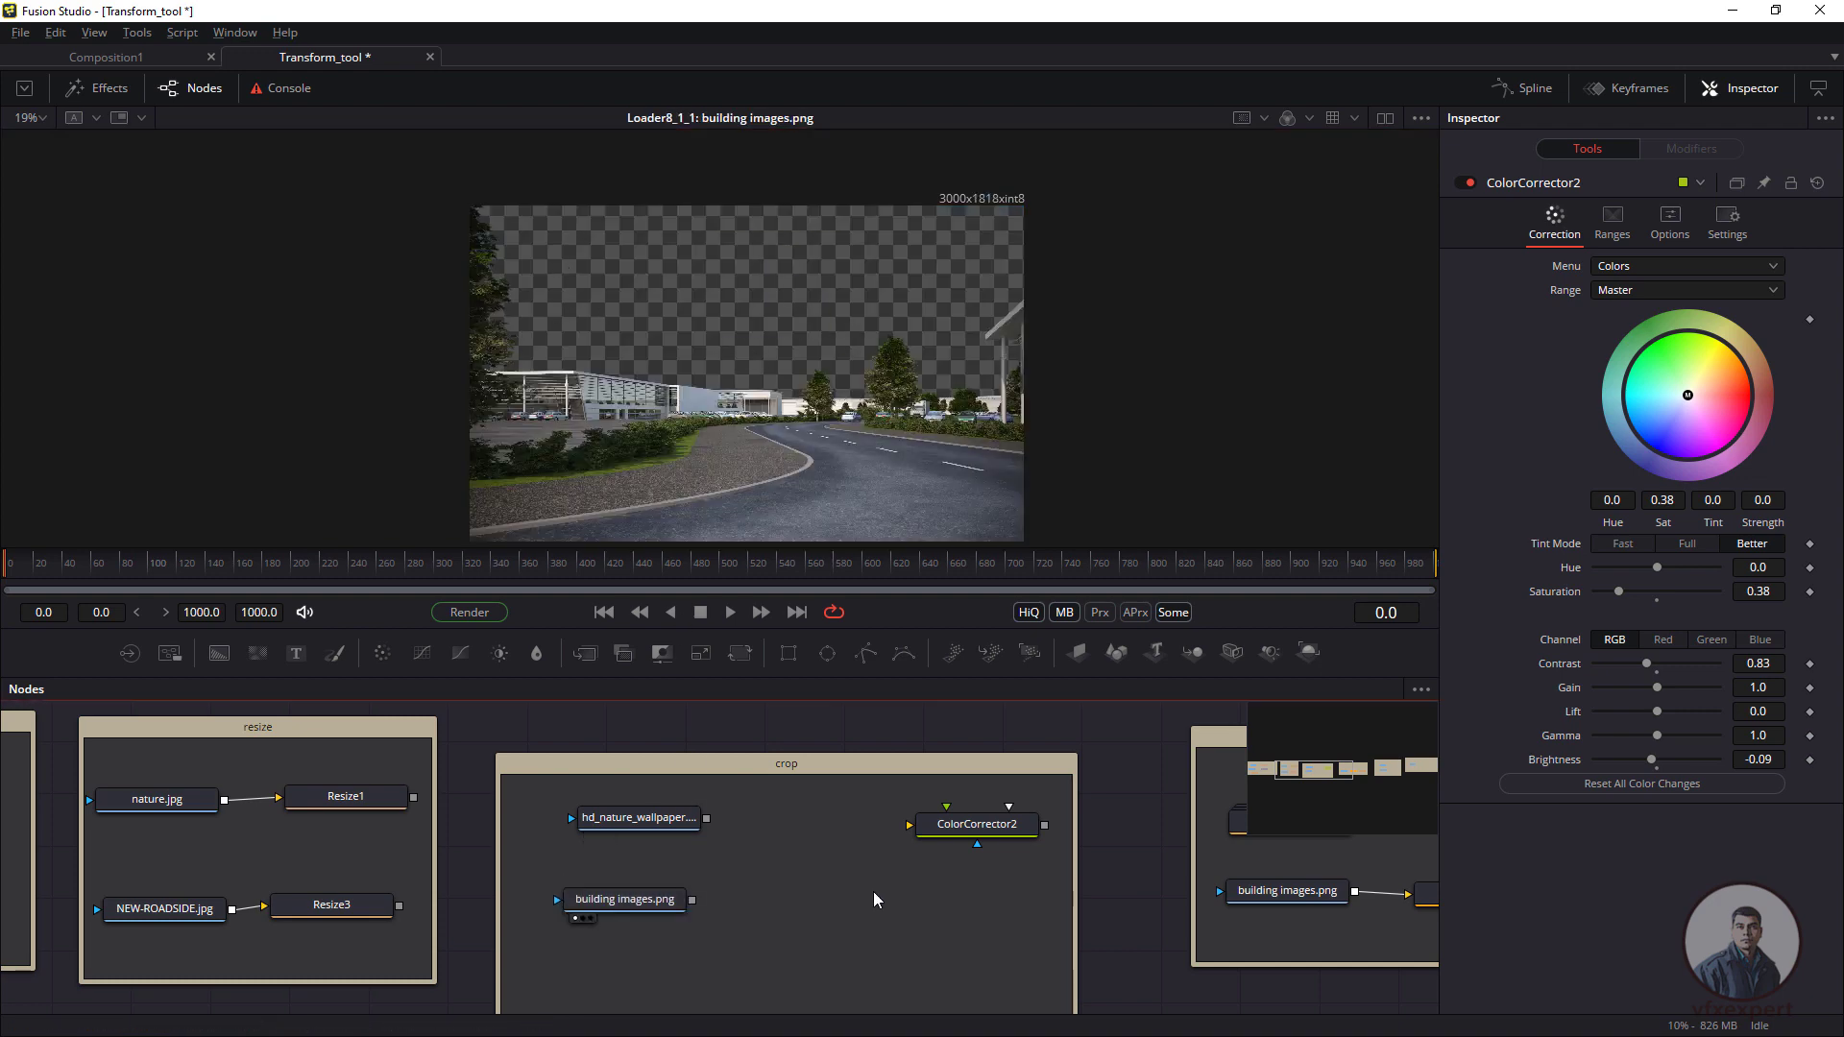
# - Spread out the crop group's nodes, aligning the two image loaders vertically and shifting ColorCorrector2 farther away
pyautogui.moveTo(946, 830); pyautogui.dragTo(967, 837)
pyautogui.moveTo(624, 910); pyautogui.dragTo(607, 928)
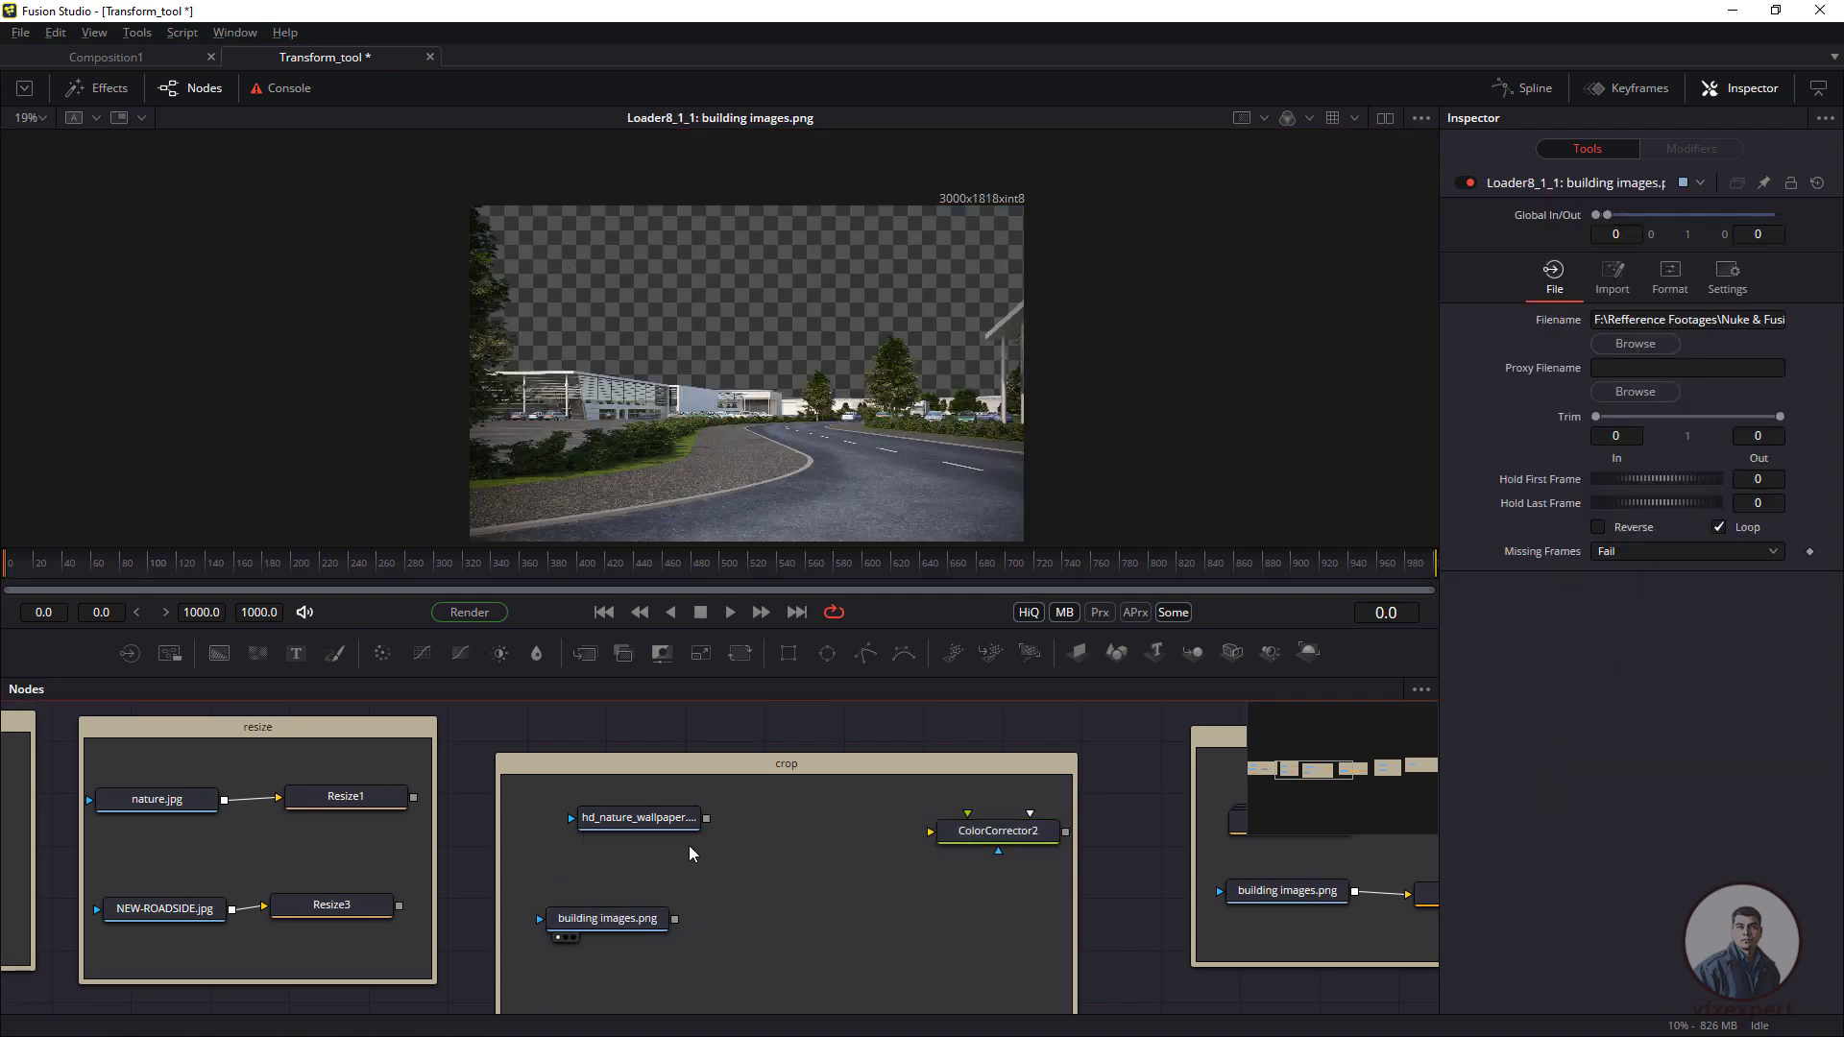
pyautogui.moveTo(639, 818); pyautogui.dragTo(606, 822)
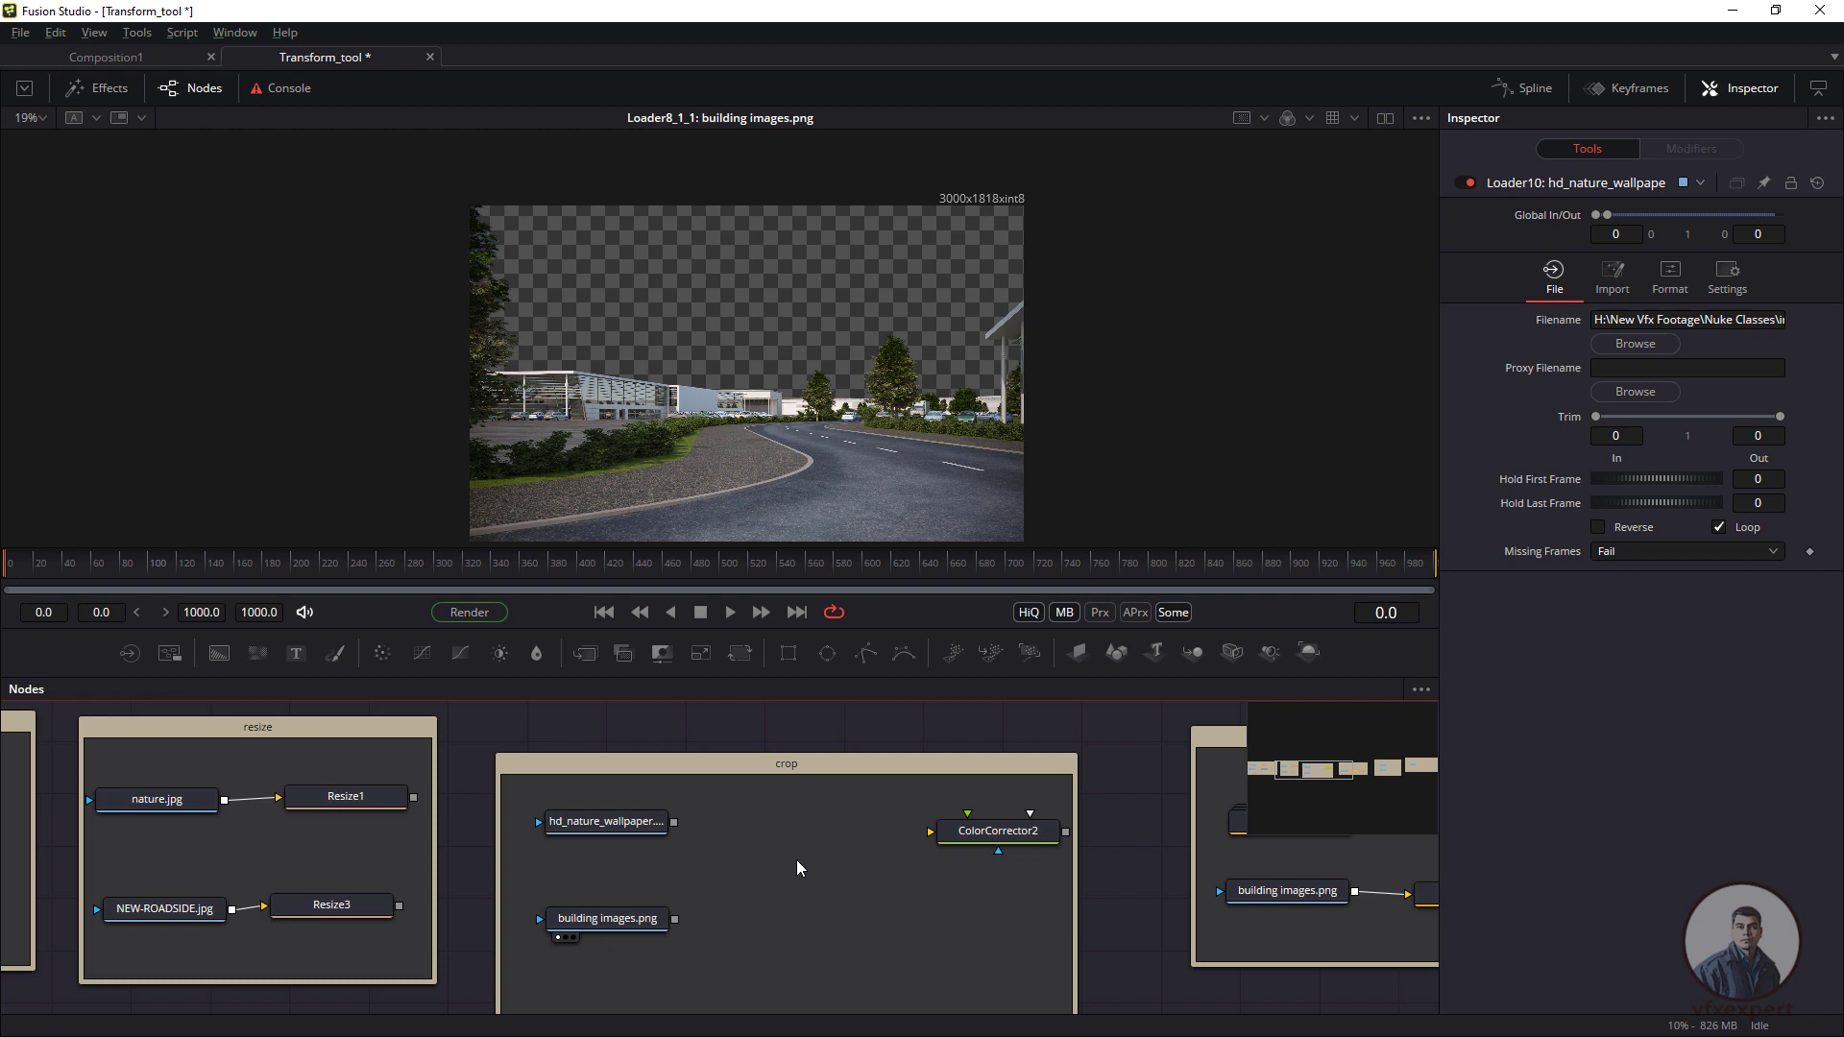
# - Add a Crop node fed by hd_nature_wallpaper.jpg in the crop group and display it in the viewer
pyautogui.hotkey('shift', 'space')
pyautogui.write('Transform')
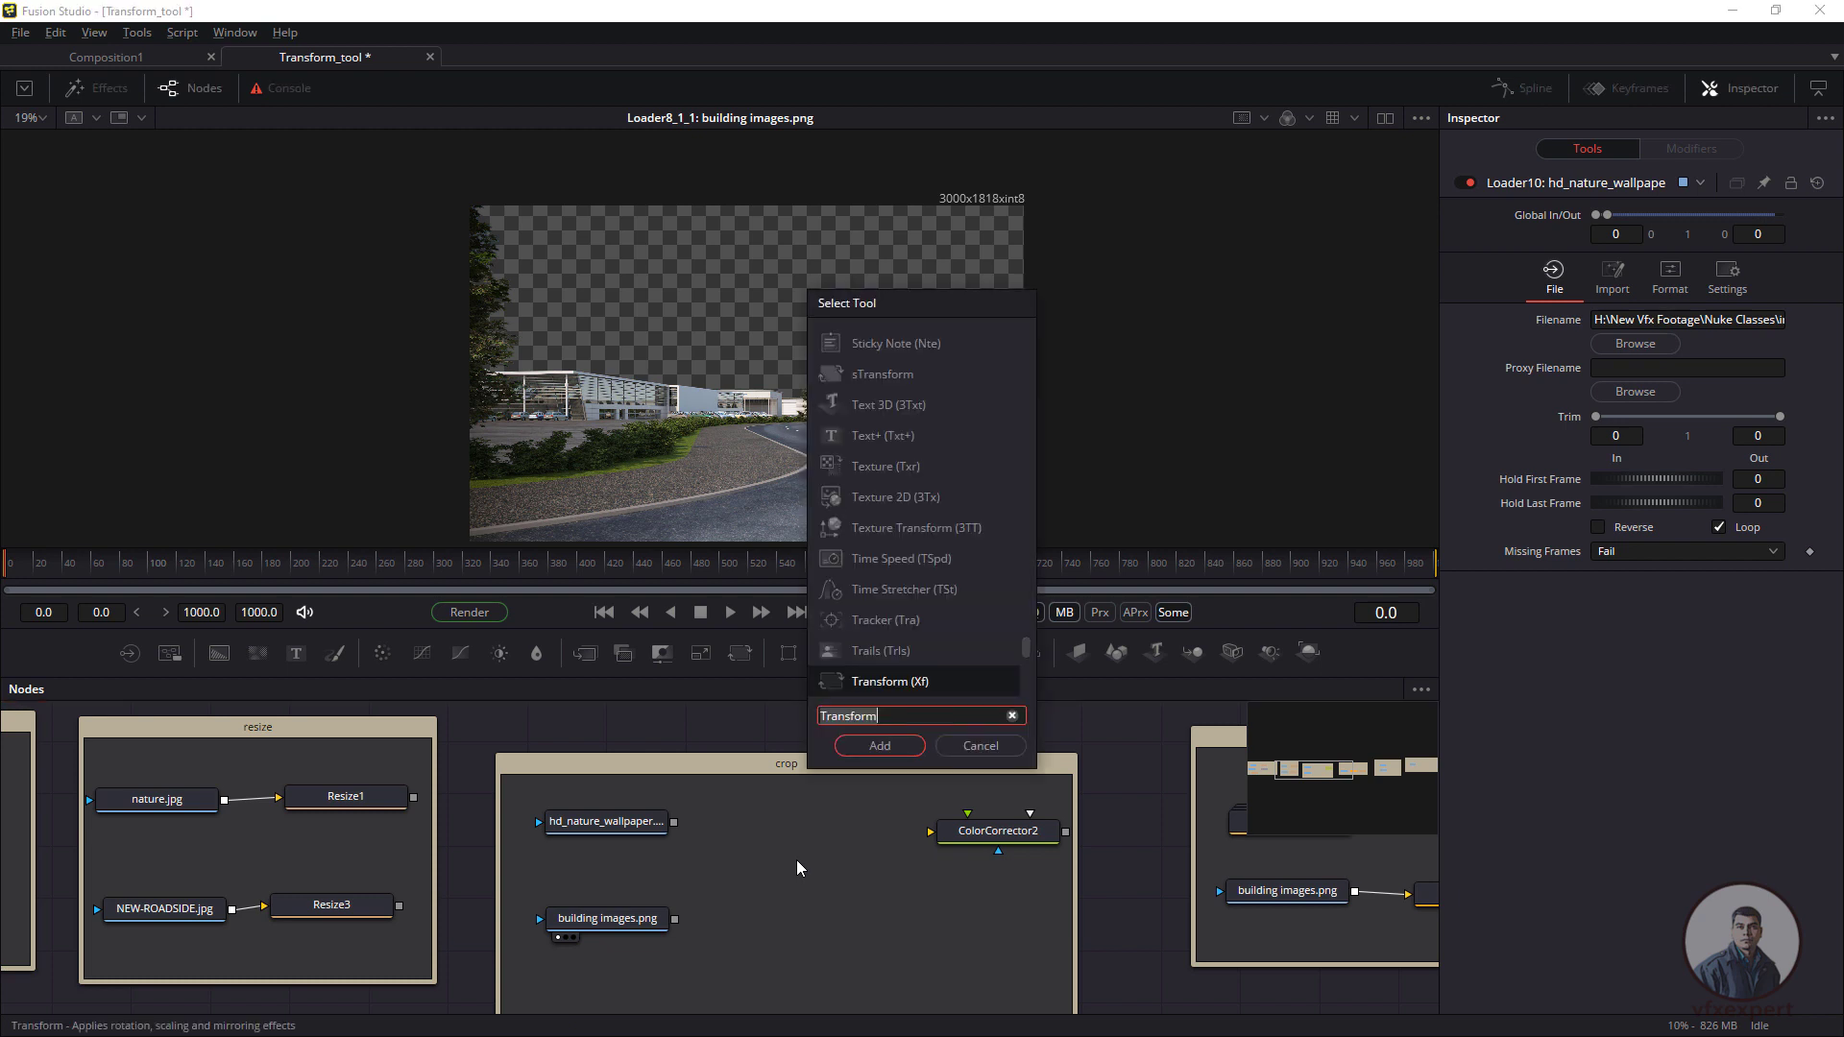
pyautogui.write('crop')
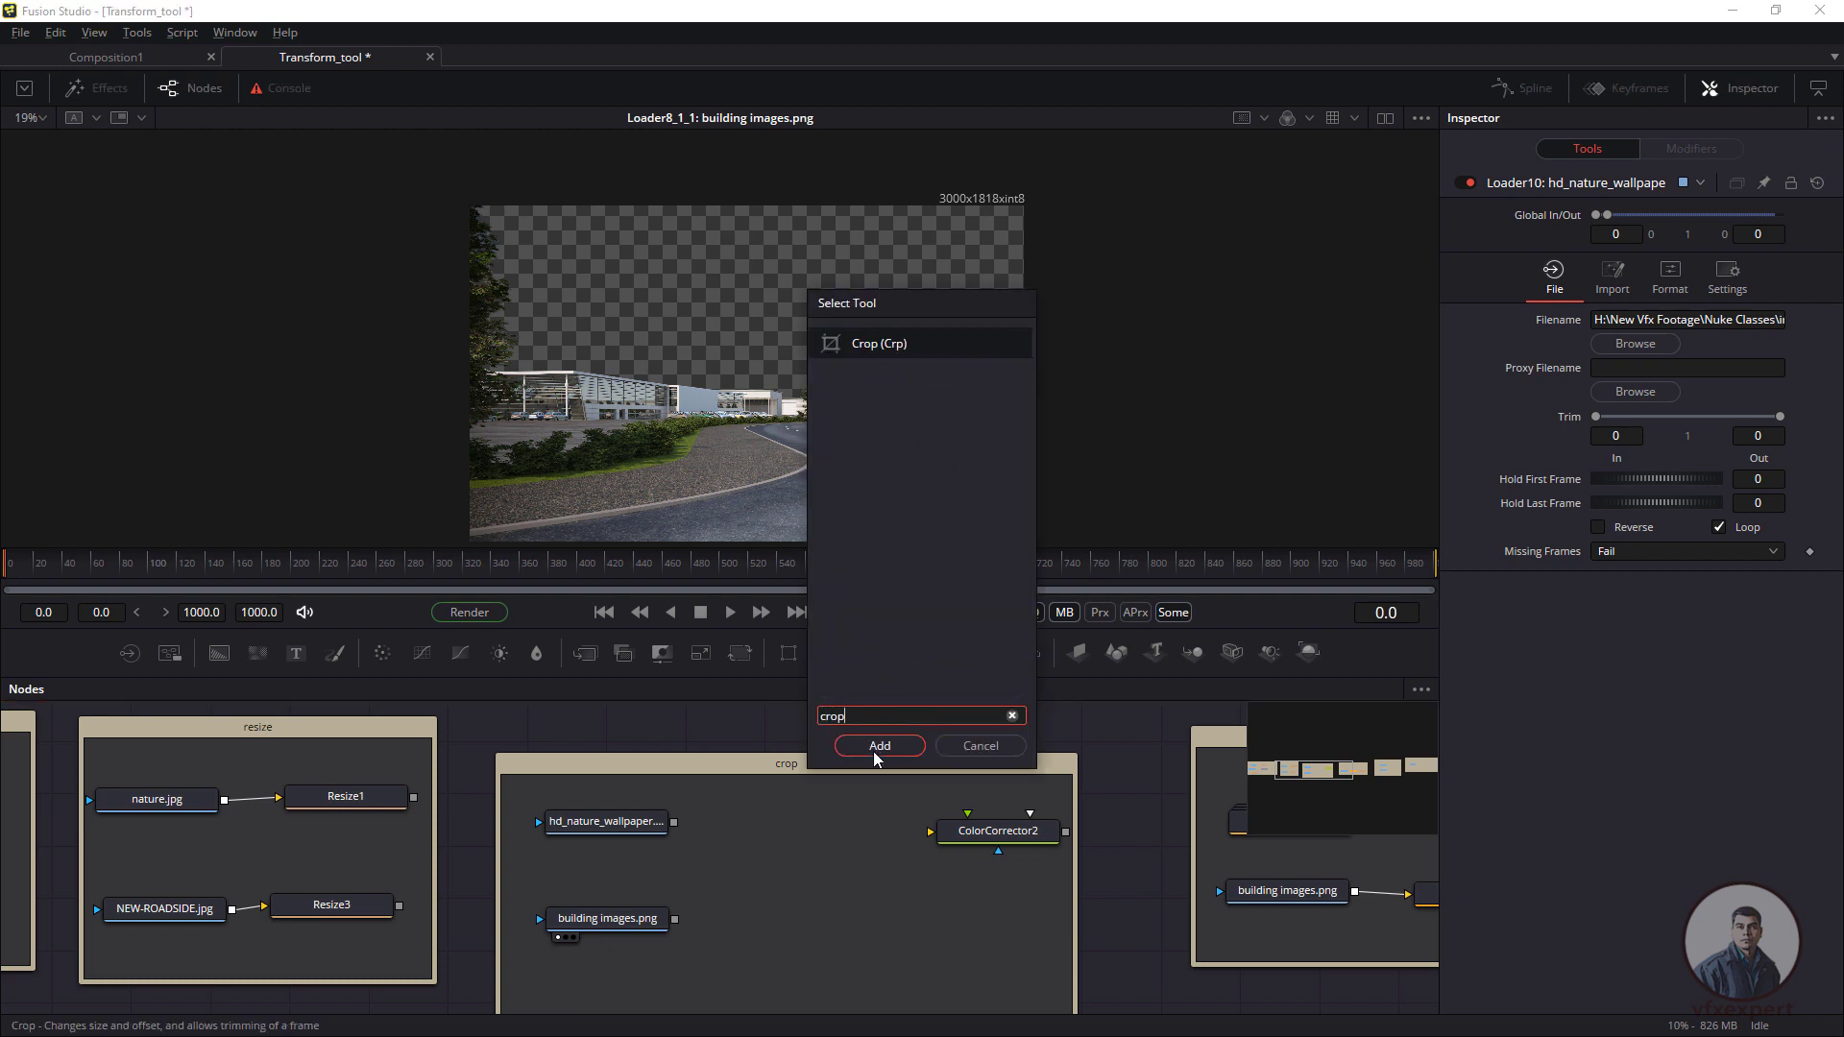
pyautogui.click(878, 747)
pyautogui.moveTo(674, 822); pyautogui.dragTo(757, 845)
pyautogui.moveTo(768, 844); pyautogui.dragTo(945, 361)
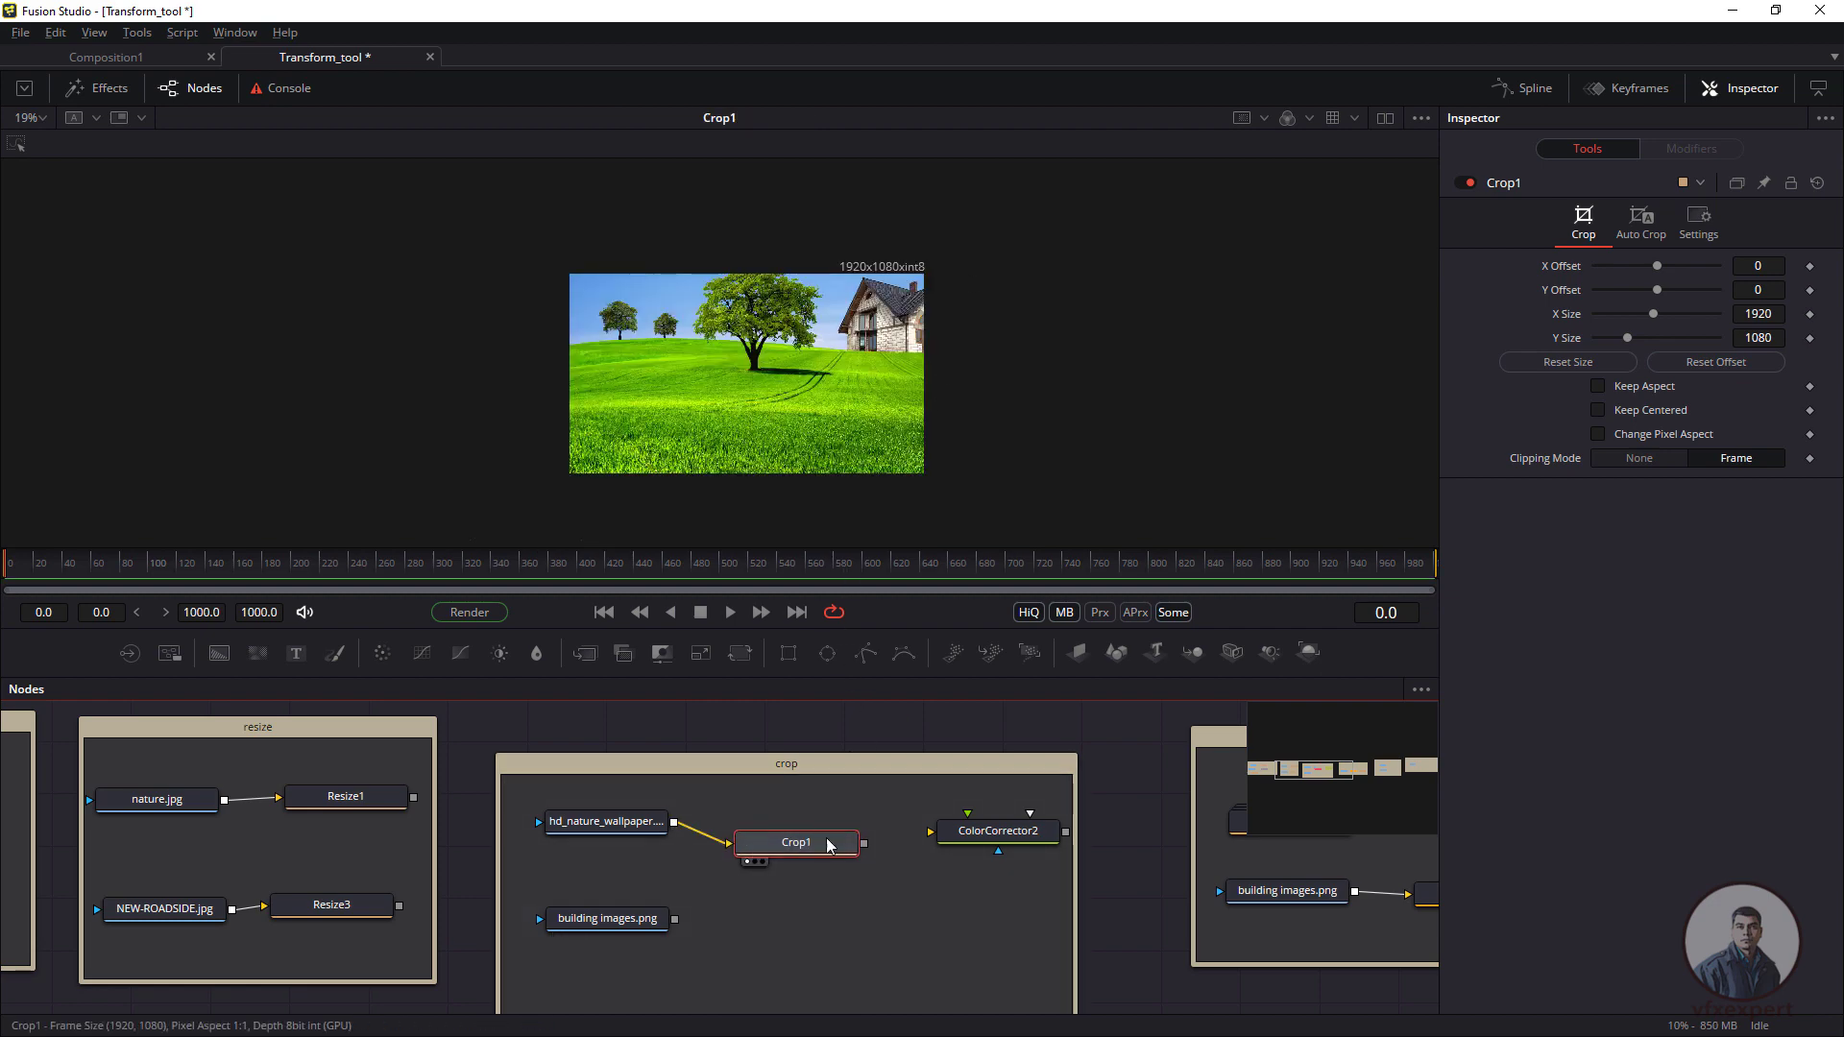
# - Compare the original hd_nature_wallpaper.jpg with Crop1's cropped frame in the viewer
pyautogui.scroll(2, 908, 275)
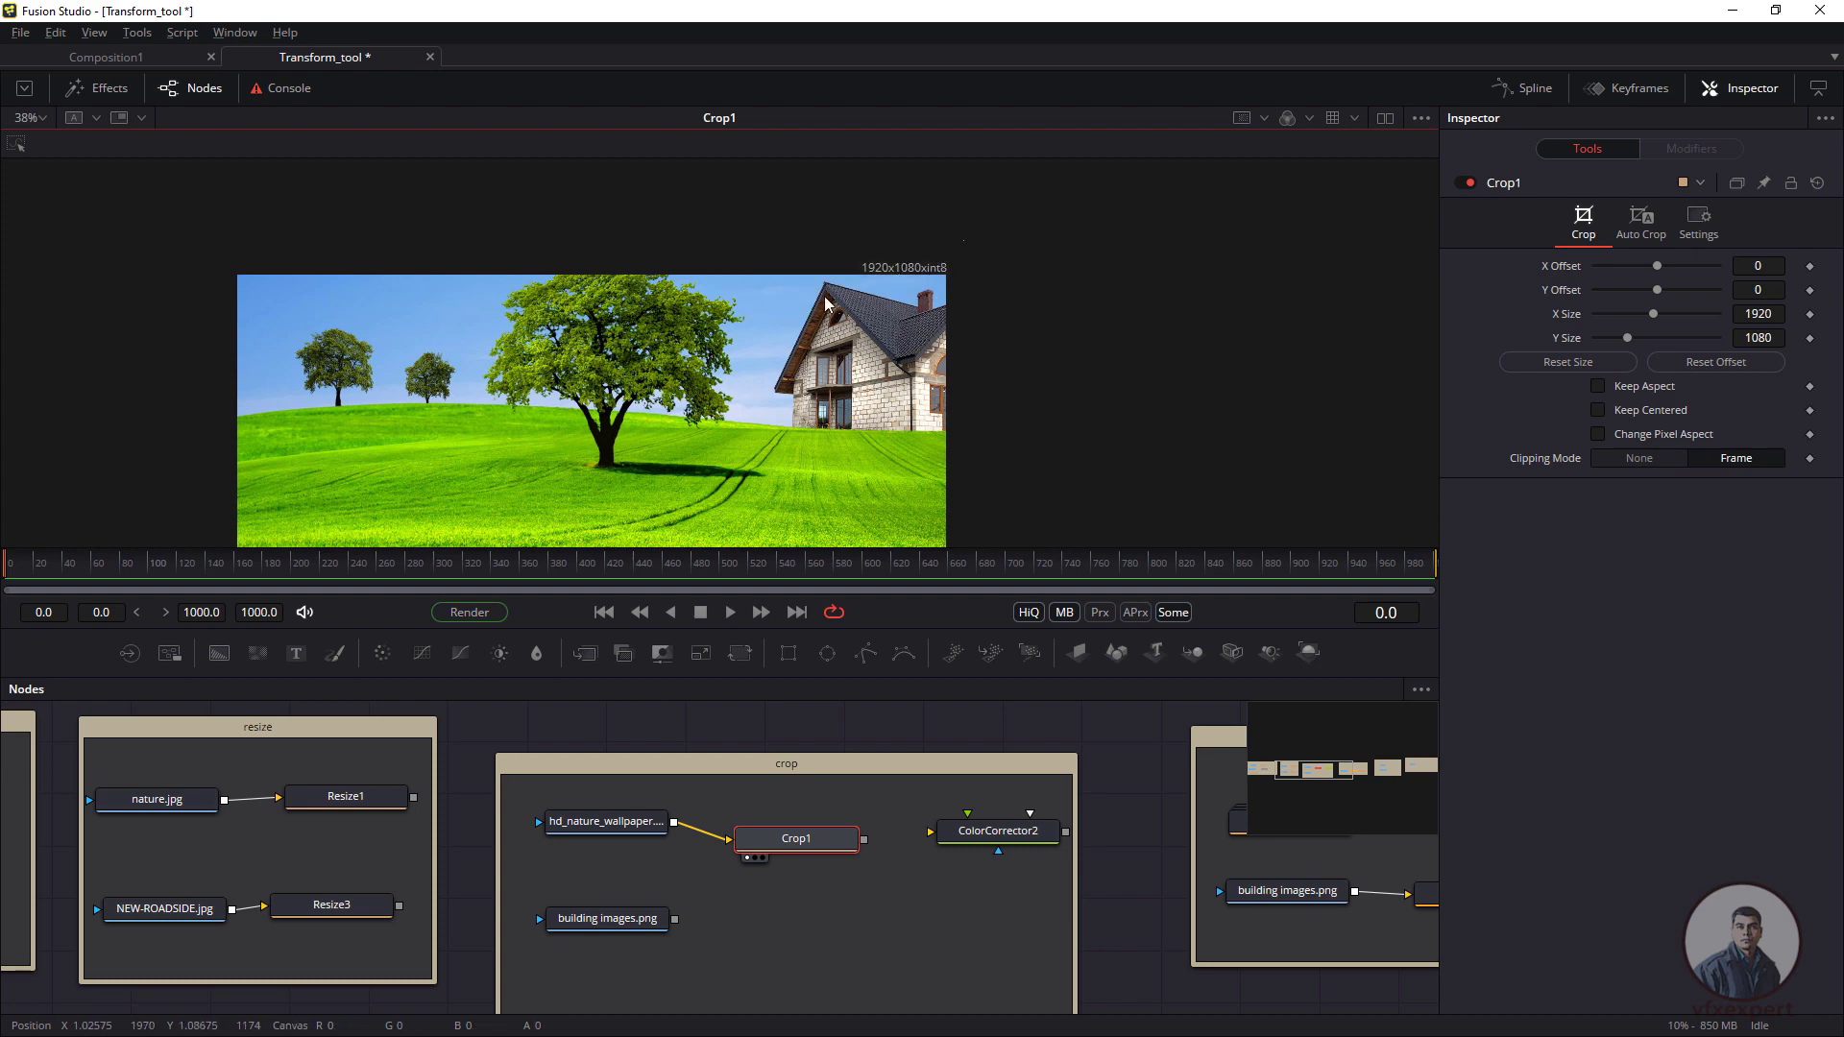
pyautogui.click(20, 32)
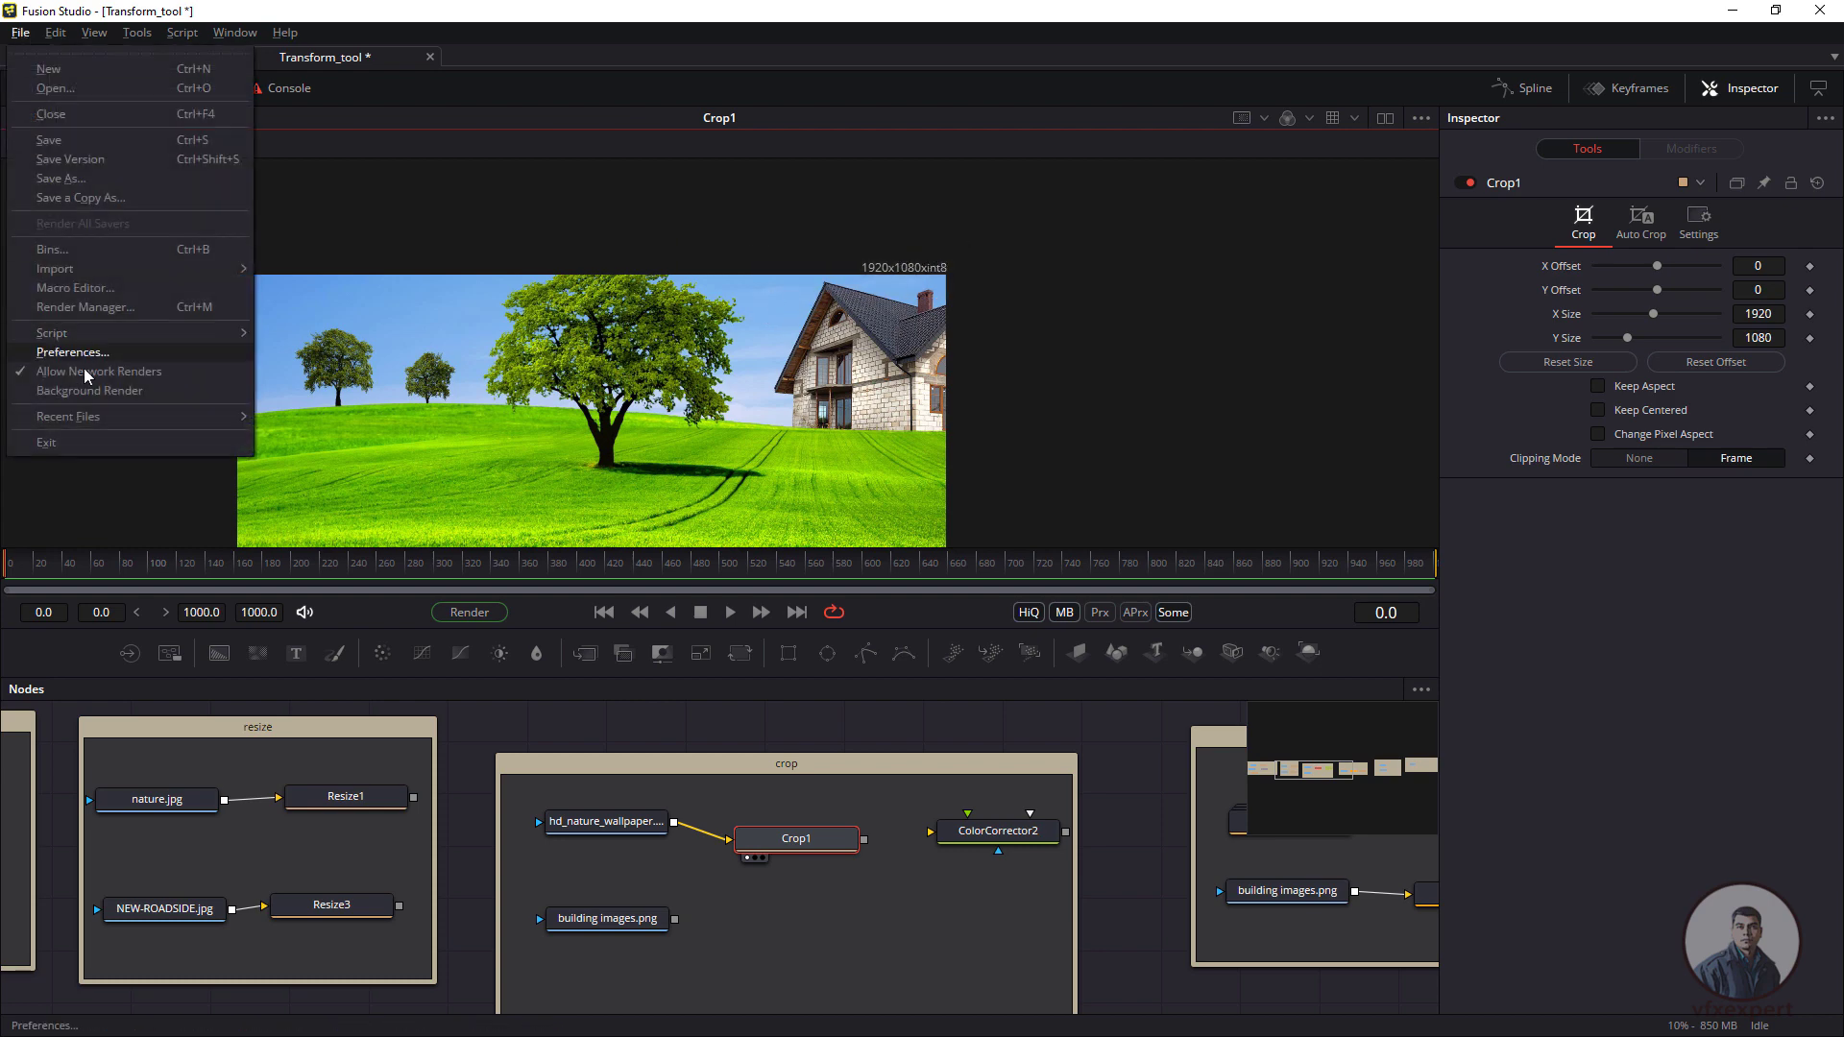
pyautogui.click(828, 363)
pyautogui.moveTo(832, 367); pyautogui.dragTo(1038, 260)
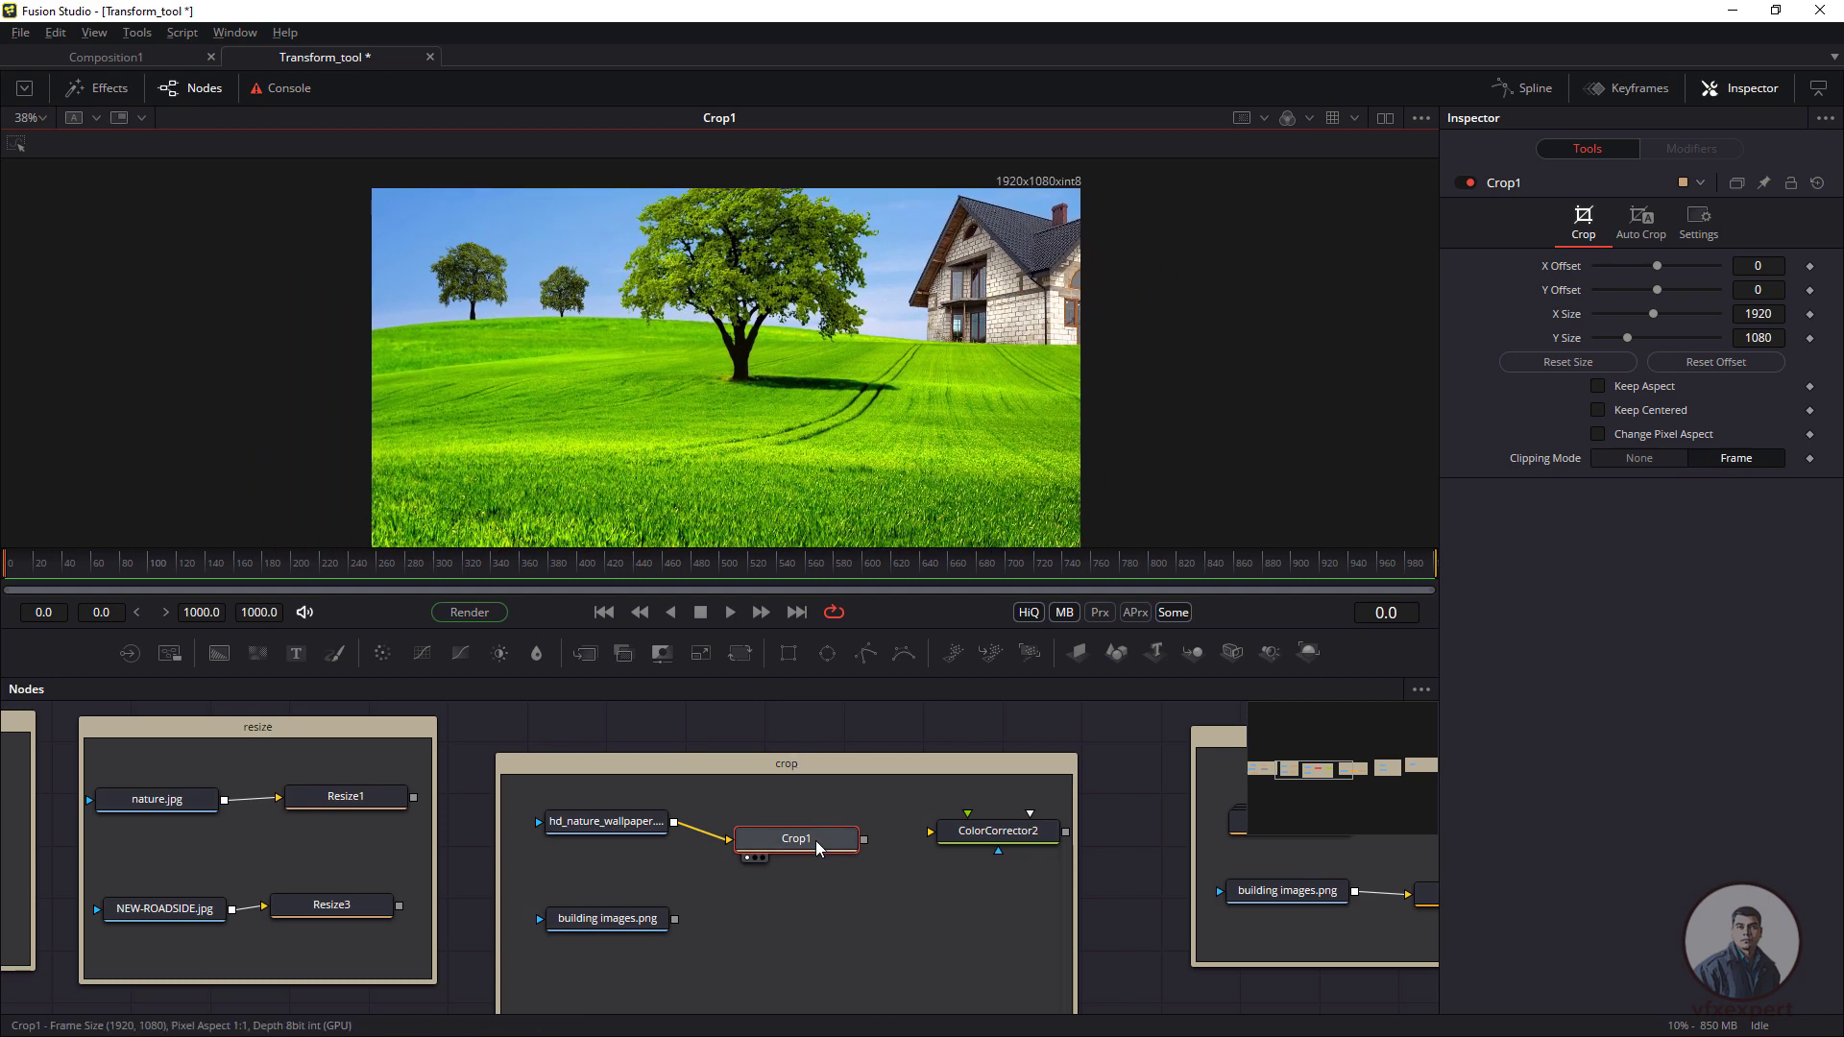
pyautogui.moveTo(622, 828); pyautogui.dragTo(724, 394)
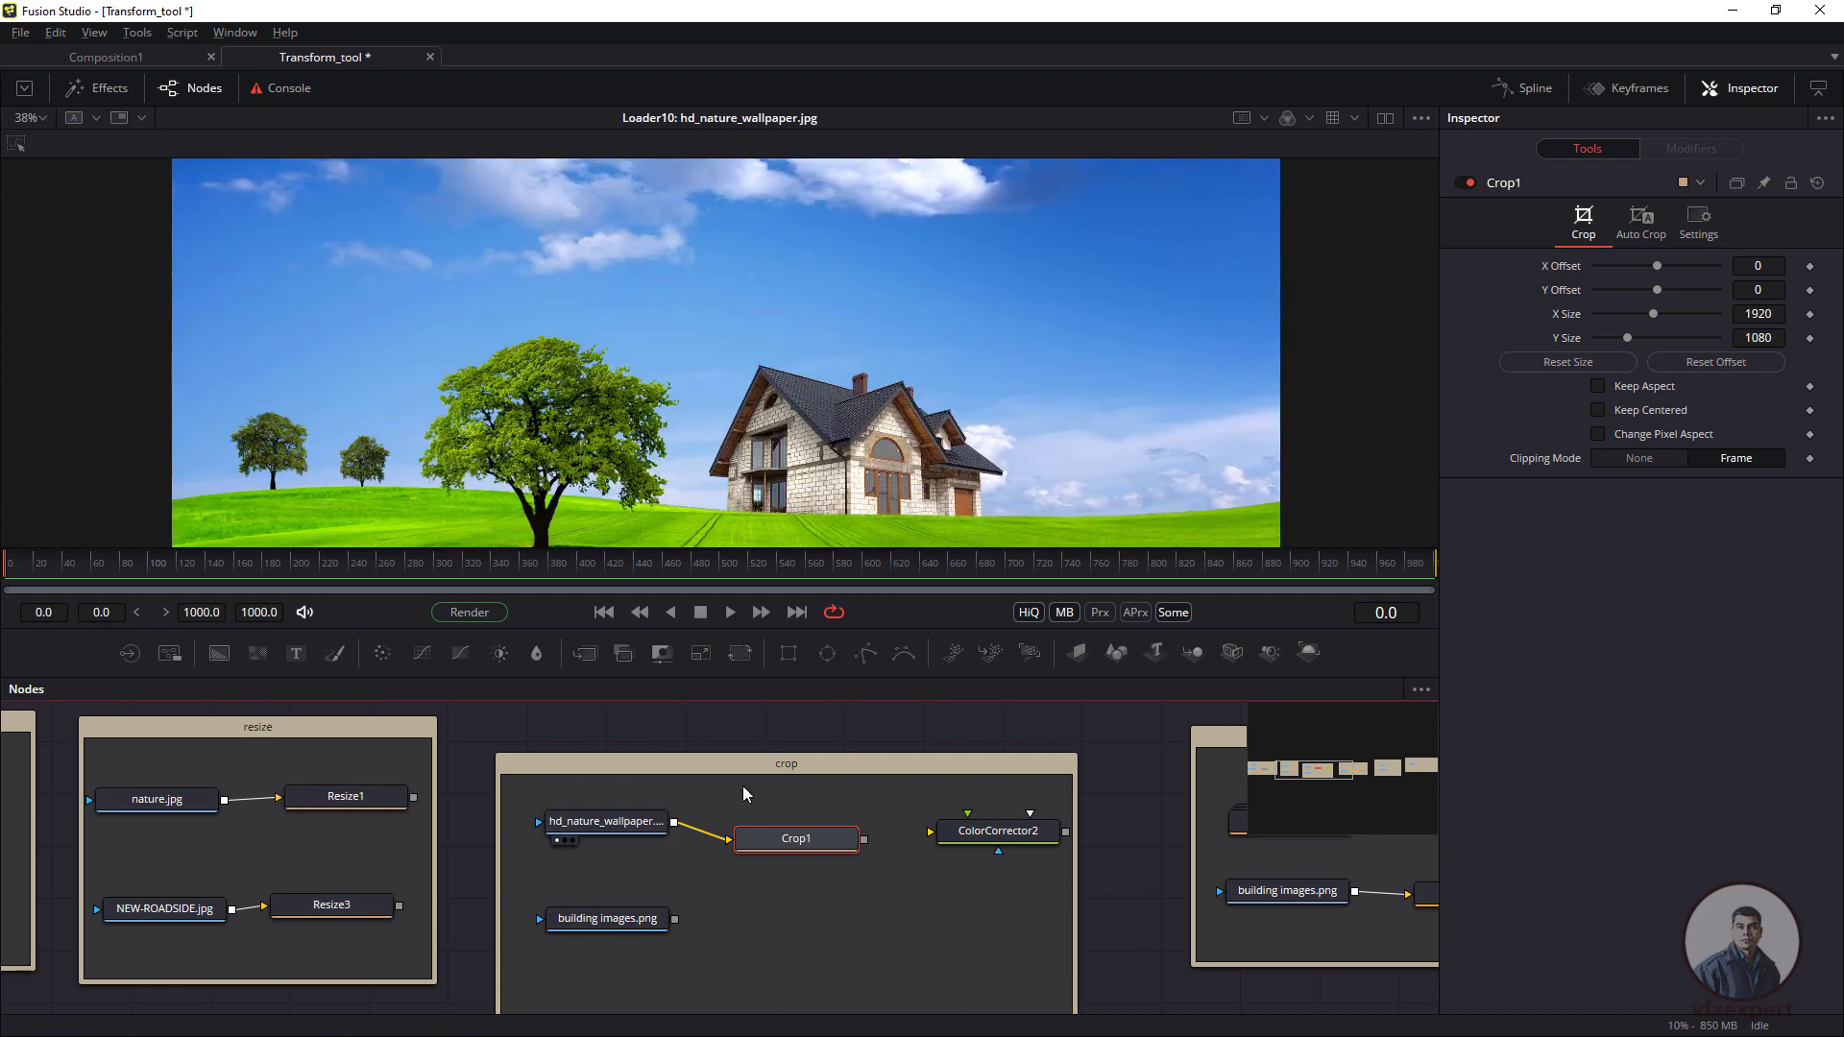
pyautogui.moveTo(796, 838); pyautogui.dragTo(892, 281)
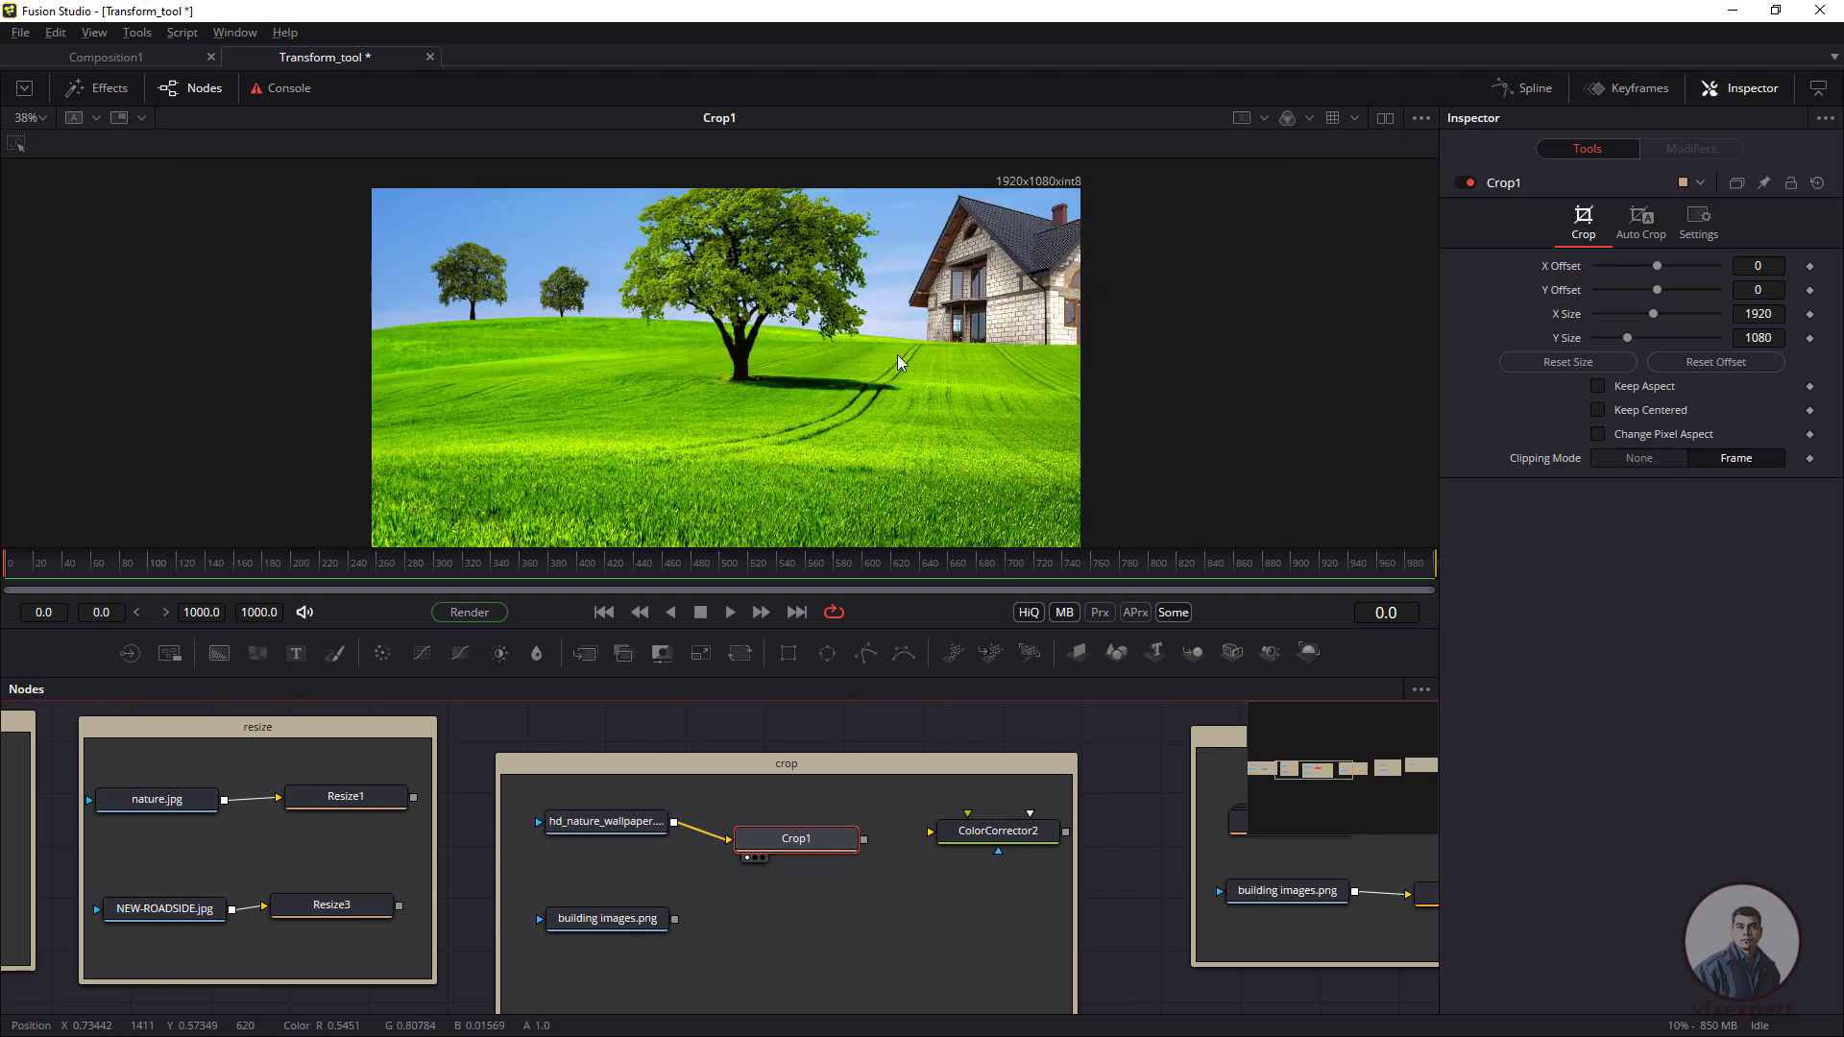
pyautogui.scroll(-2, 901, 362)
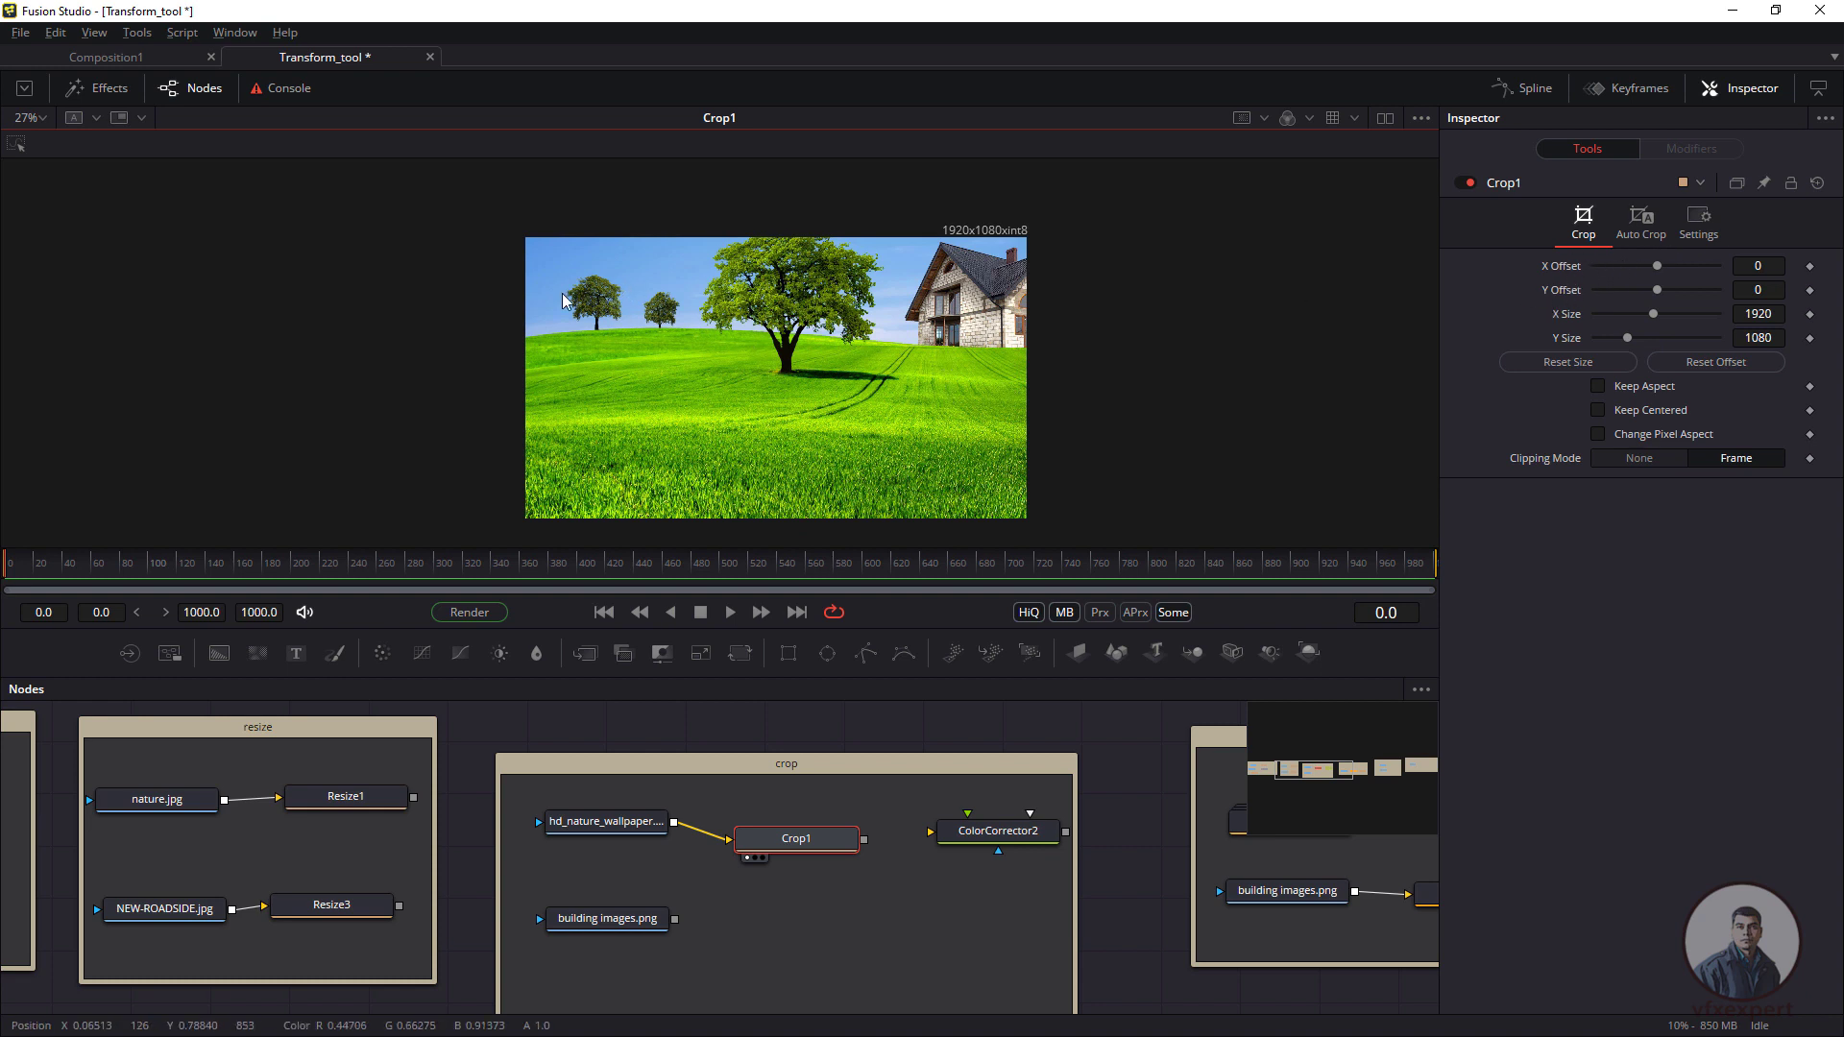
pyautogui.moveTo(505, 221); pyautogui.dragTo(1024, 517)
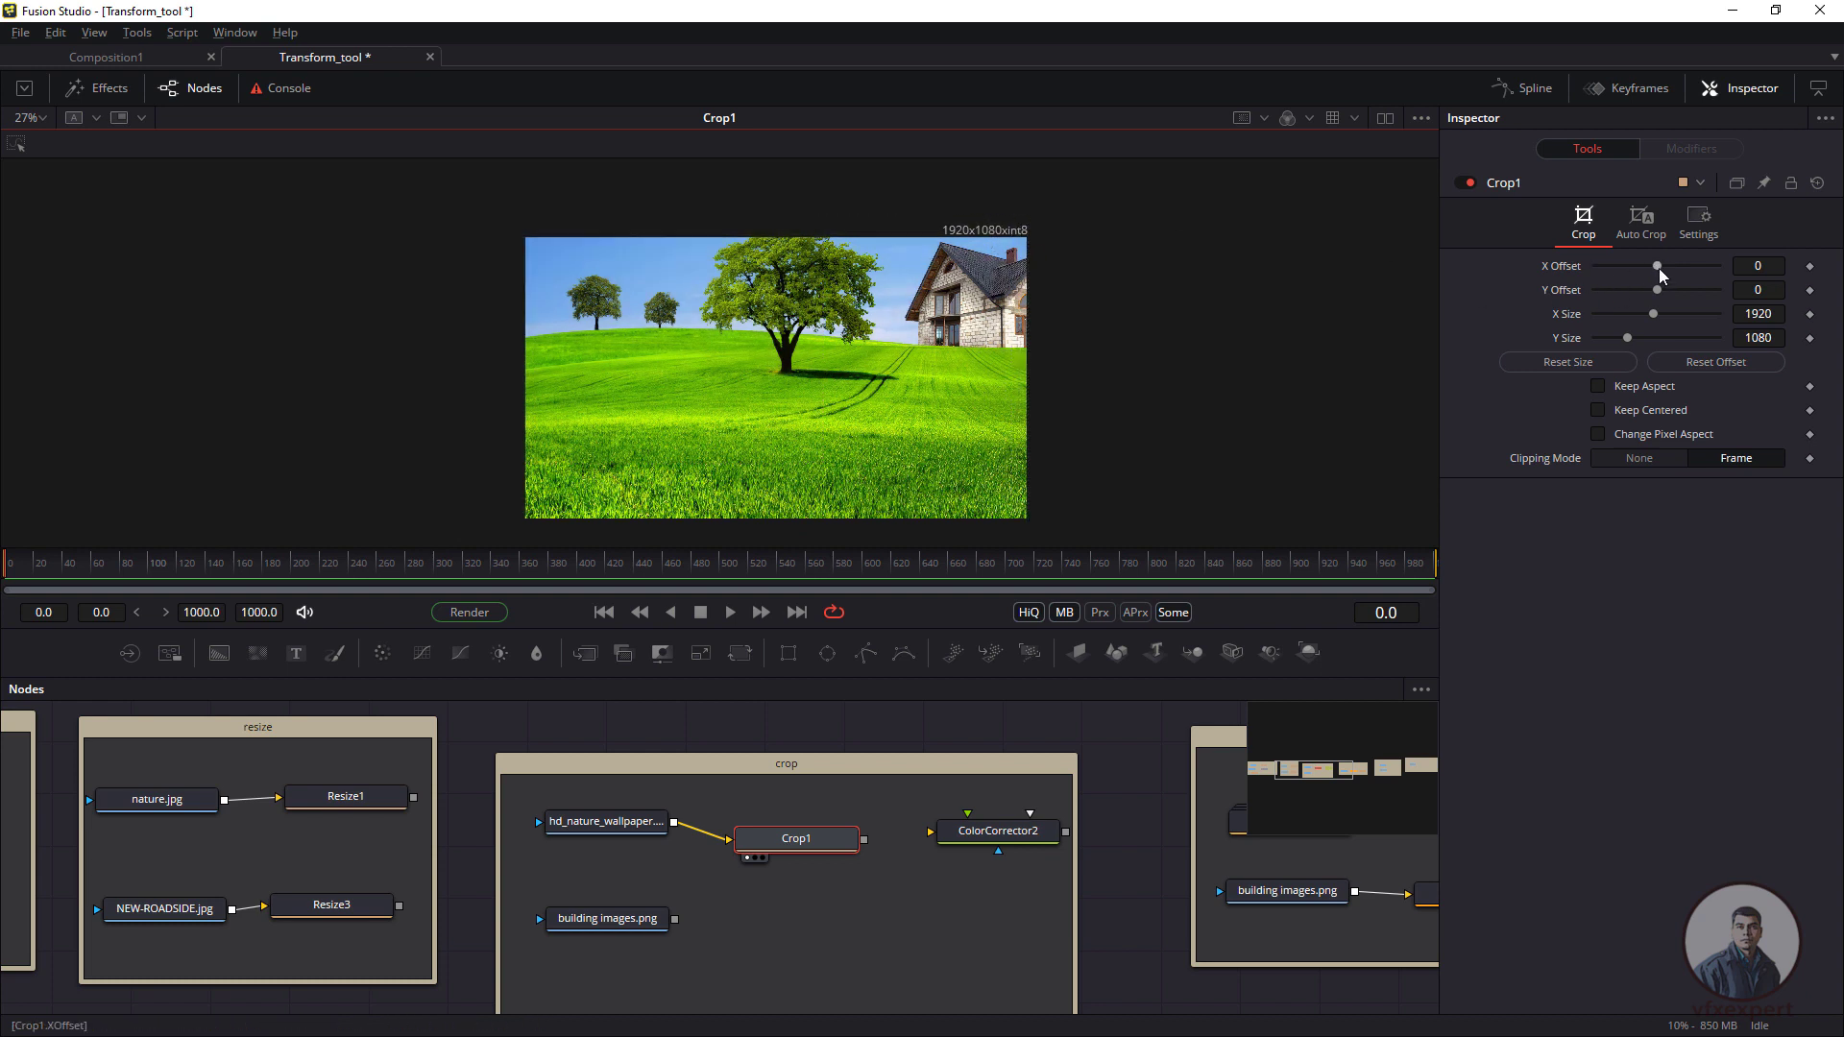
# - Set Crop1's X Offset to 250 and Y Offset to 870 to frame the sky
pyautogui.moveTo(1658, 266); pyautogui.dragTo(1715, 322)
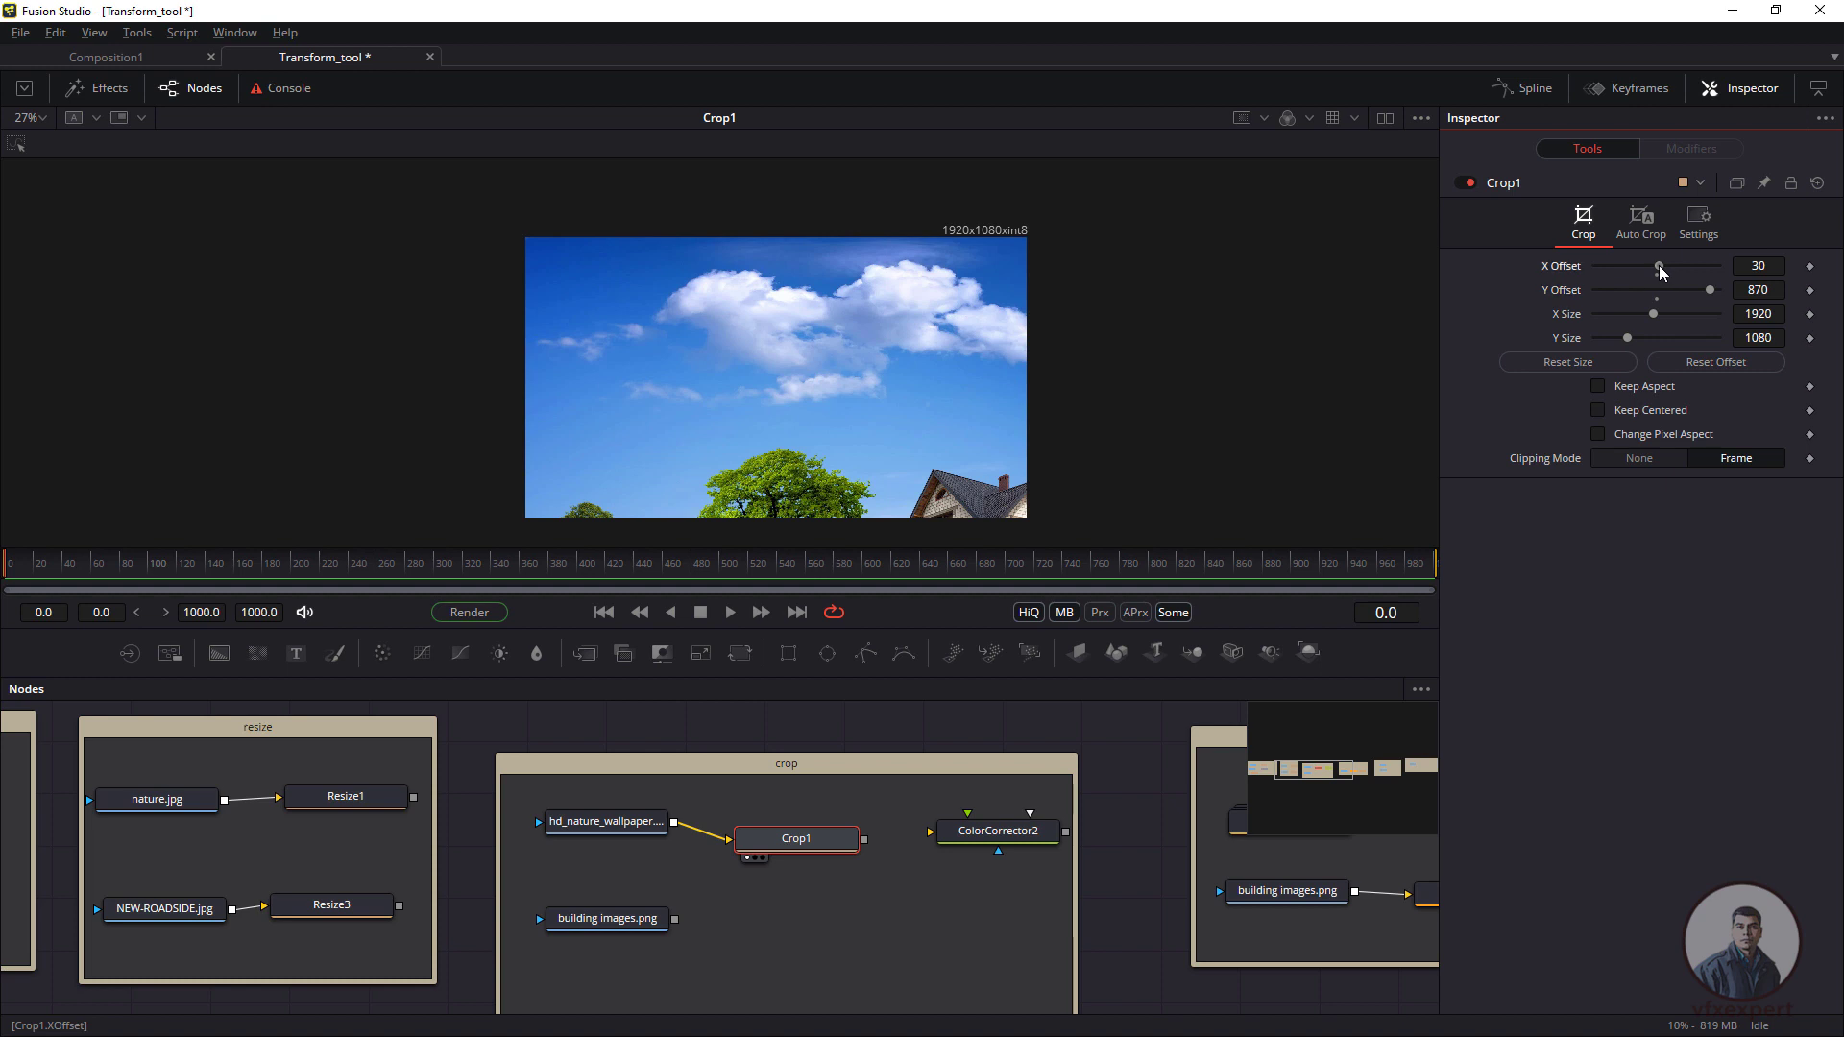
pyautogui.moveTo(1661, 274); pyautogui.dragTo(1681, 271)
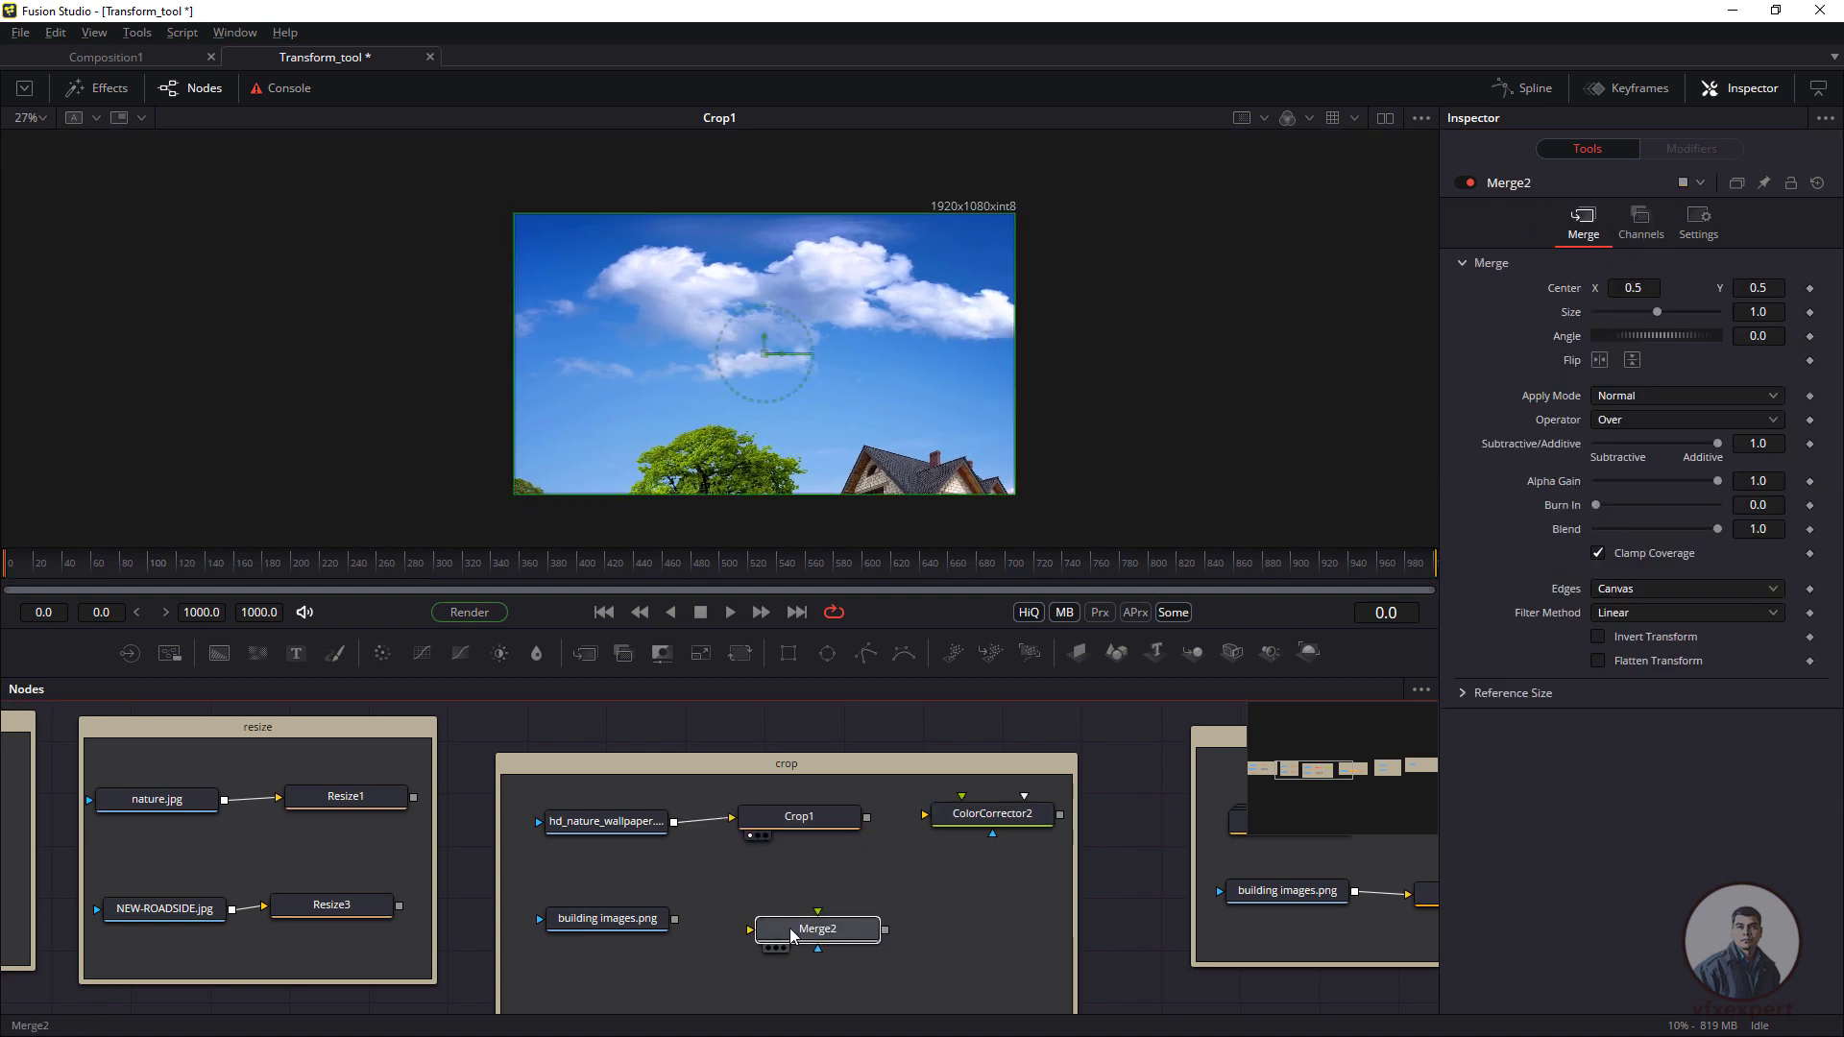
# - Connect Crop1 as Merge2's background and building images.png as its foreground, displaying the merged result
pyautogui.moveTo(791, 934); pyautogui.dragTo(748, 911)
pyautogui.click(835, 823)
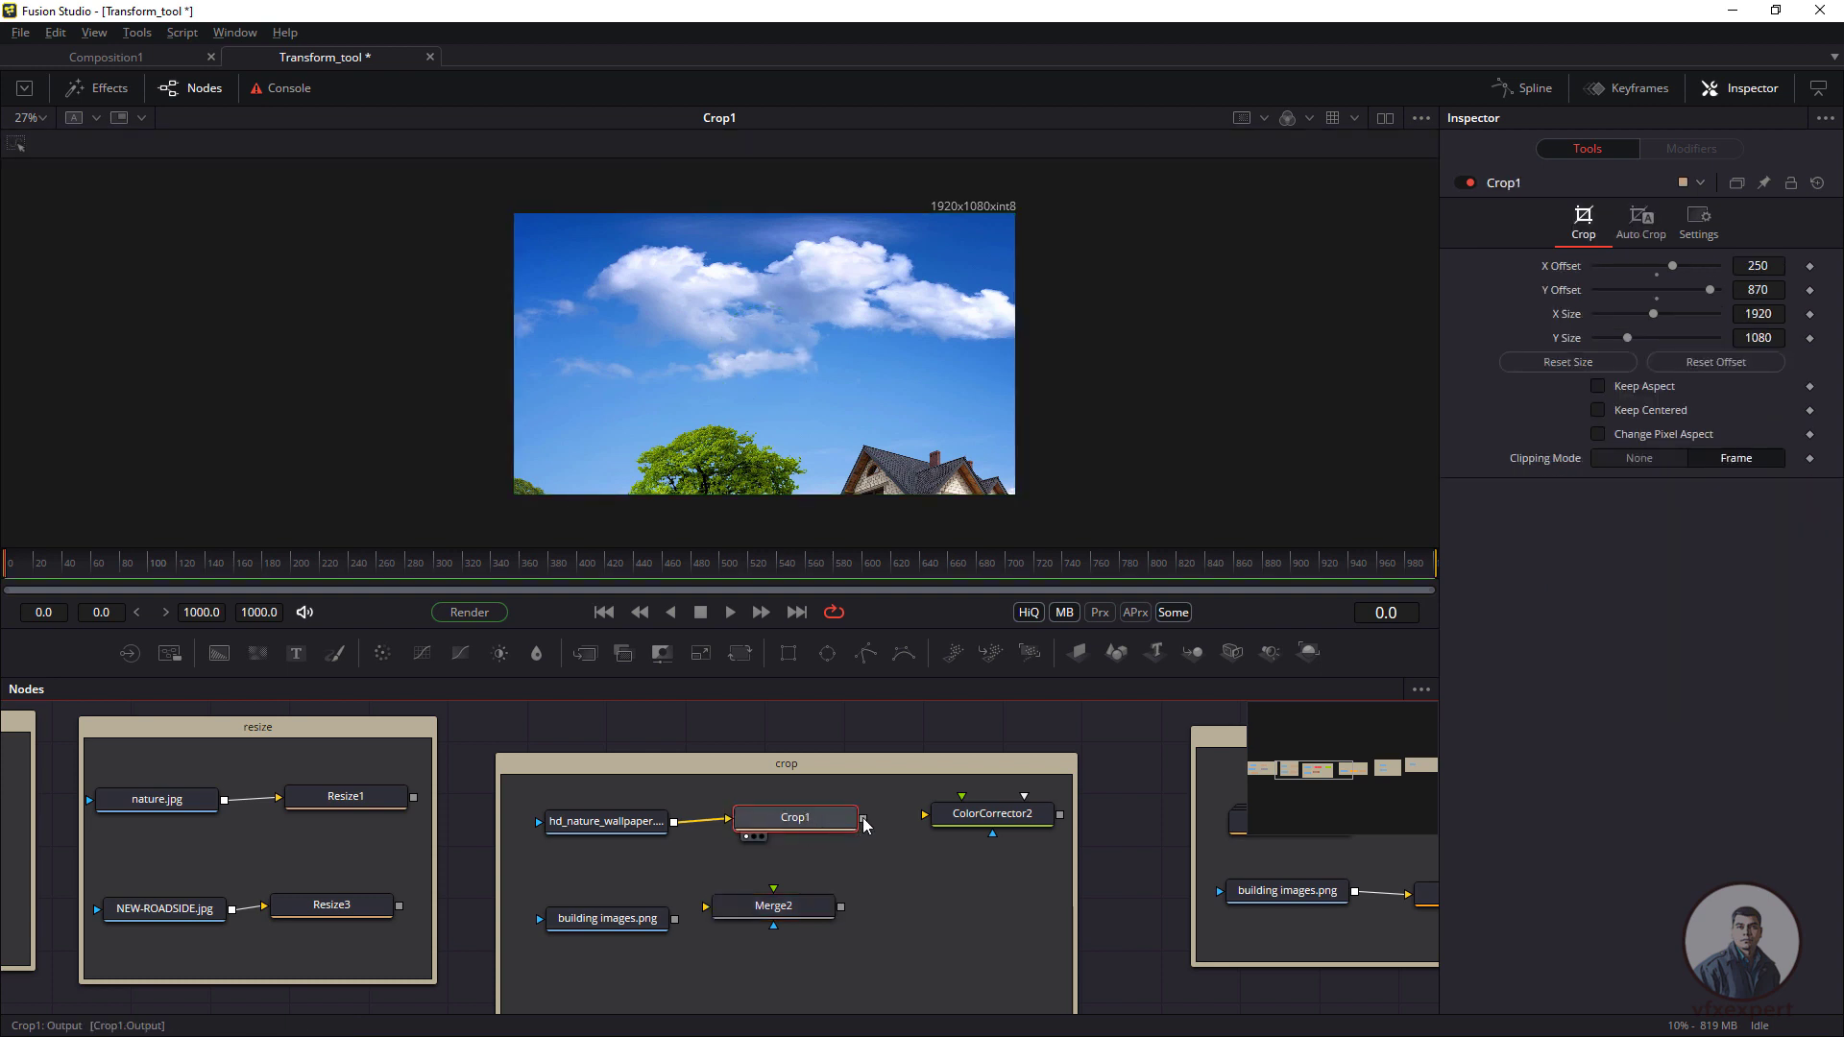
pyautogui.moveTo(866, 817); pyautogui.dragTo(831, 924)
pyautogui.moveTo(675, 919); pyautogui.dragTo(769, 924)
pyautogui.press('1')
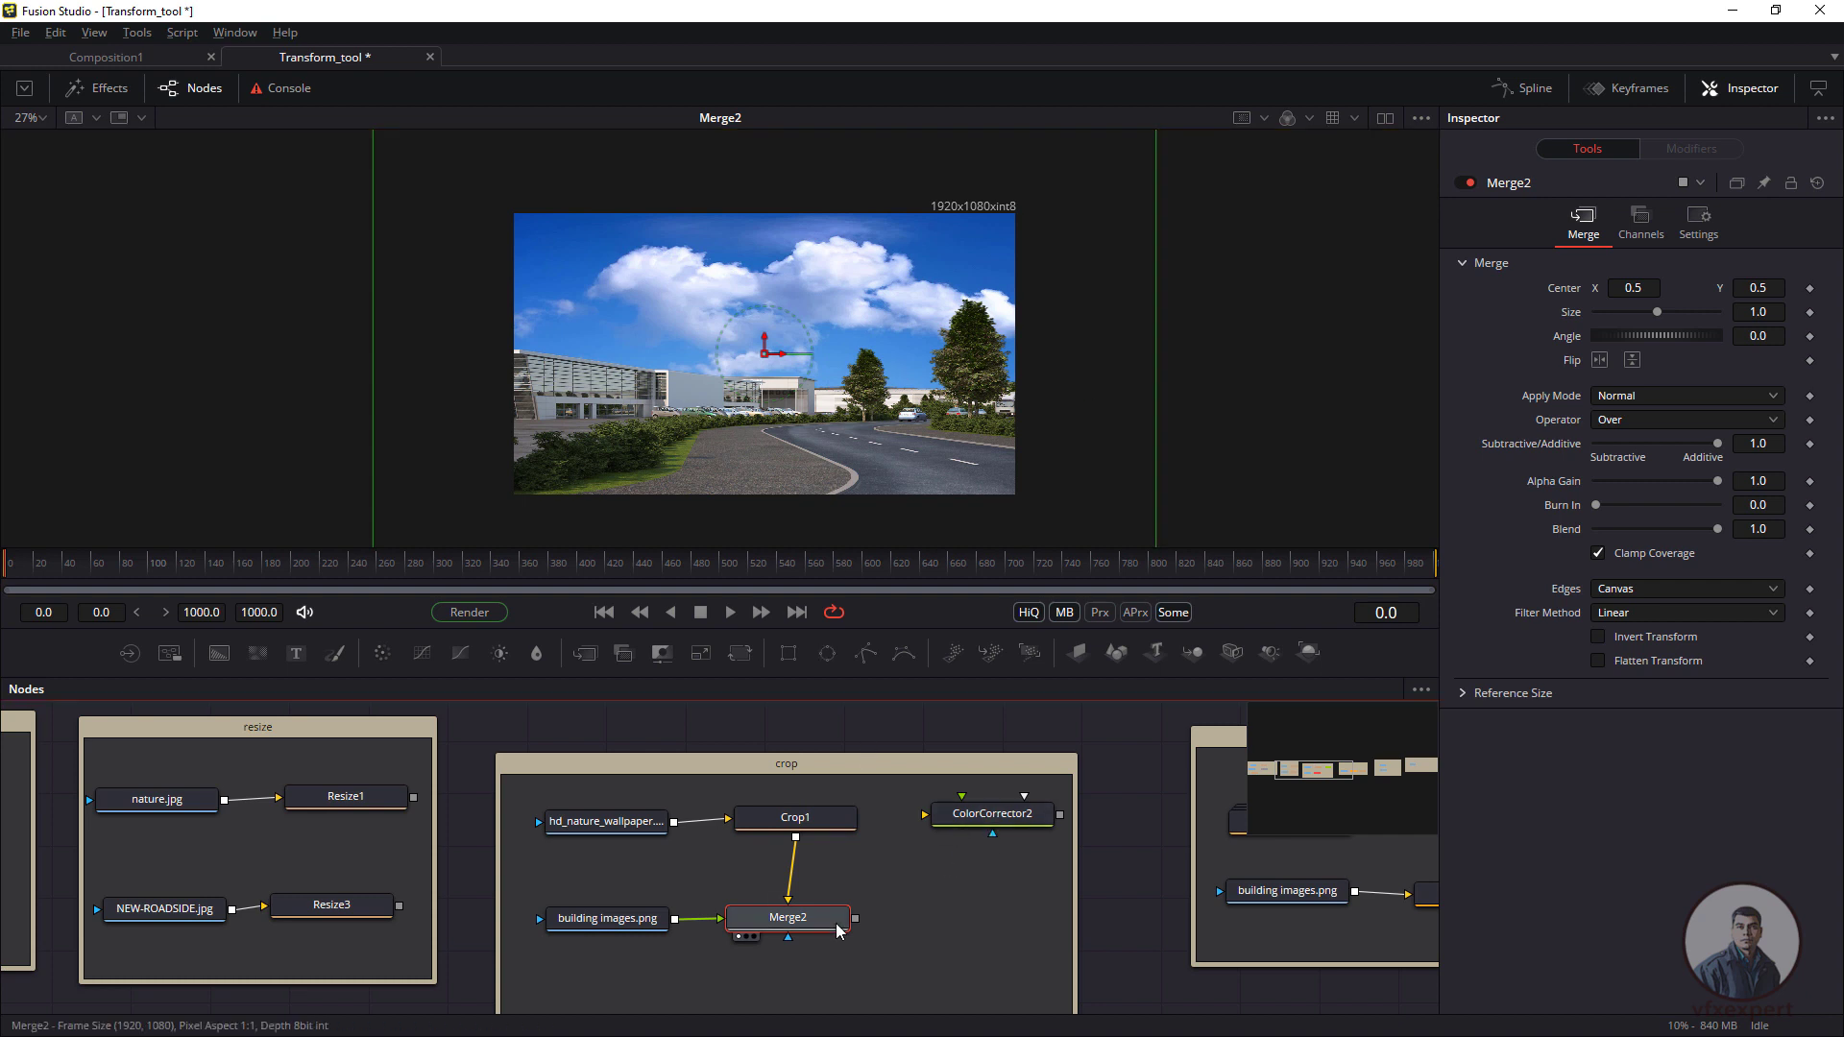
# - Insert ColorCorrector2 between Crop1 and Merge2, spacing the nodes apart
pyautogui.moveTo(831, 917); pyautogui.dragTo(854, 937)
pyautogui.moveTo(1011, 819); pyautogui.dragTo(819, 880)
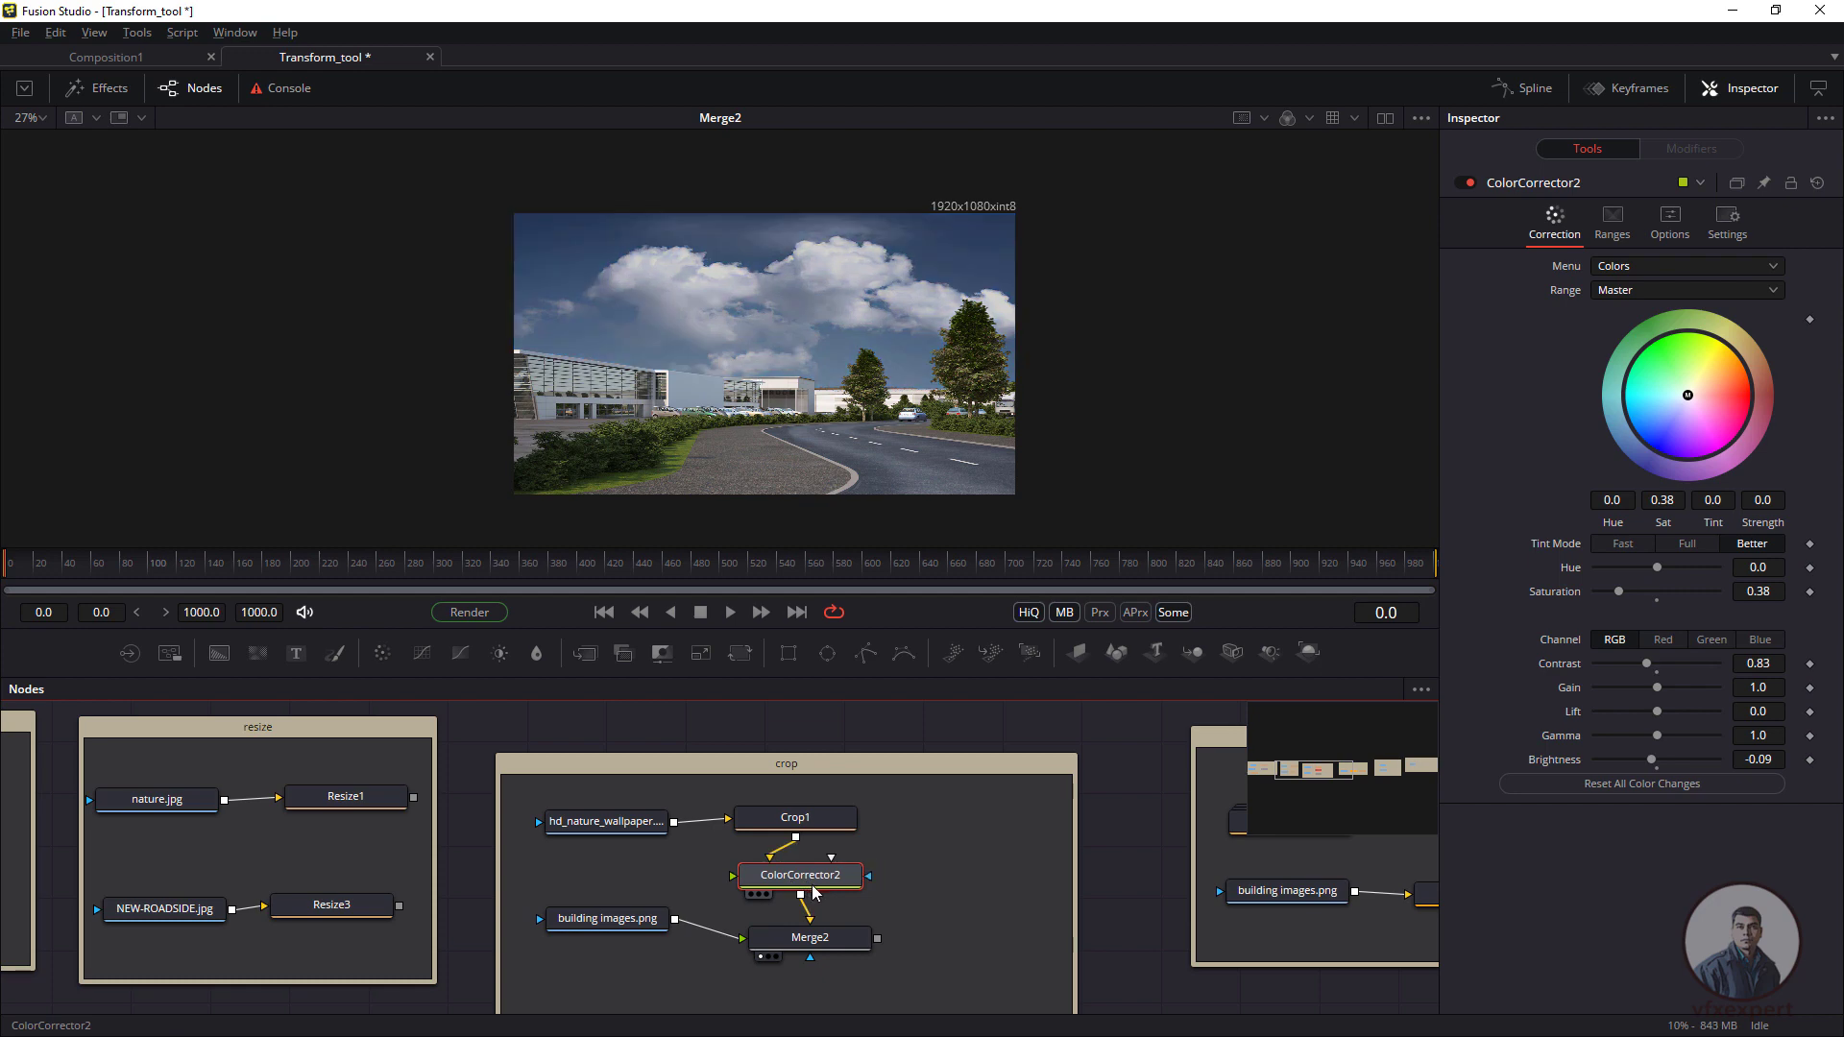
pyautogui.scroll(3, 751, 424)
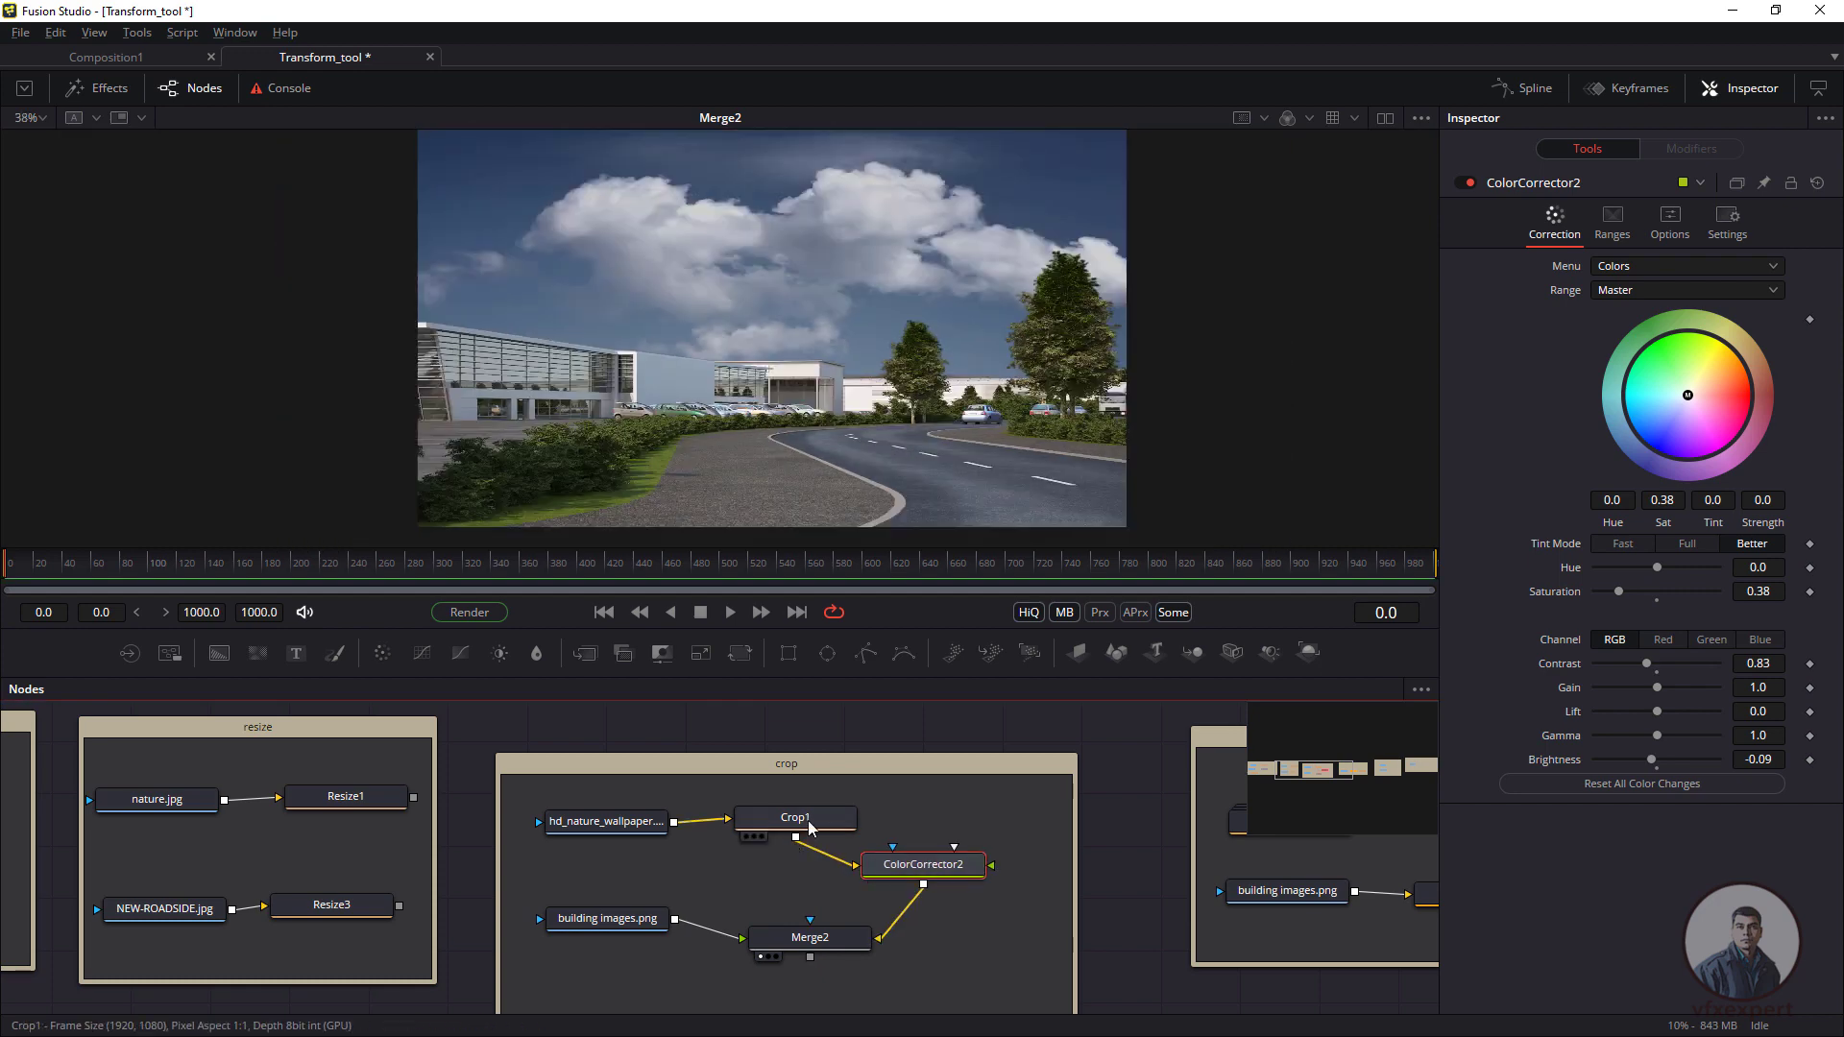
# - View hd_nature_wallpaper.jpg and the sky crop from Crop1 in turn
pyautogui.click(796, 817)
pyautogui.moveTo(634, 824); pyautogui.dragTo(720, 544)
pyautogui.moveTo(801, 814); pyautogui.dragTo(911, 374)
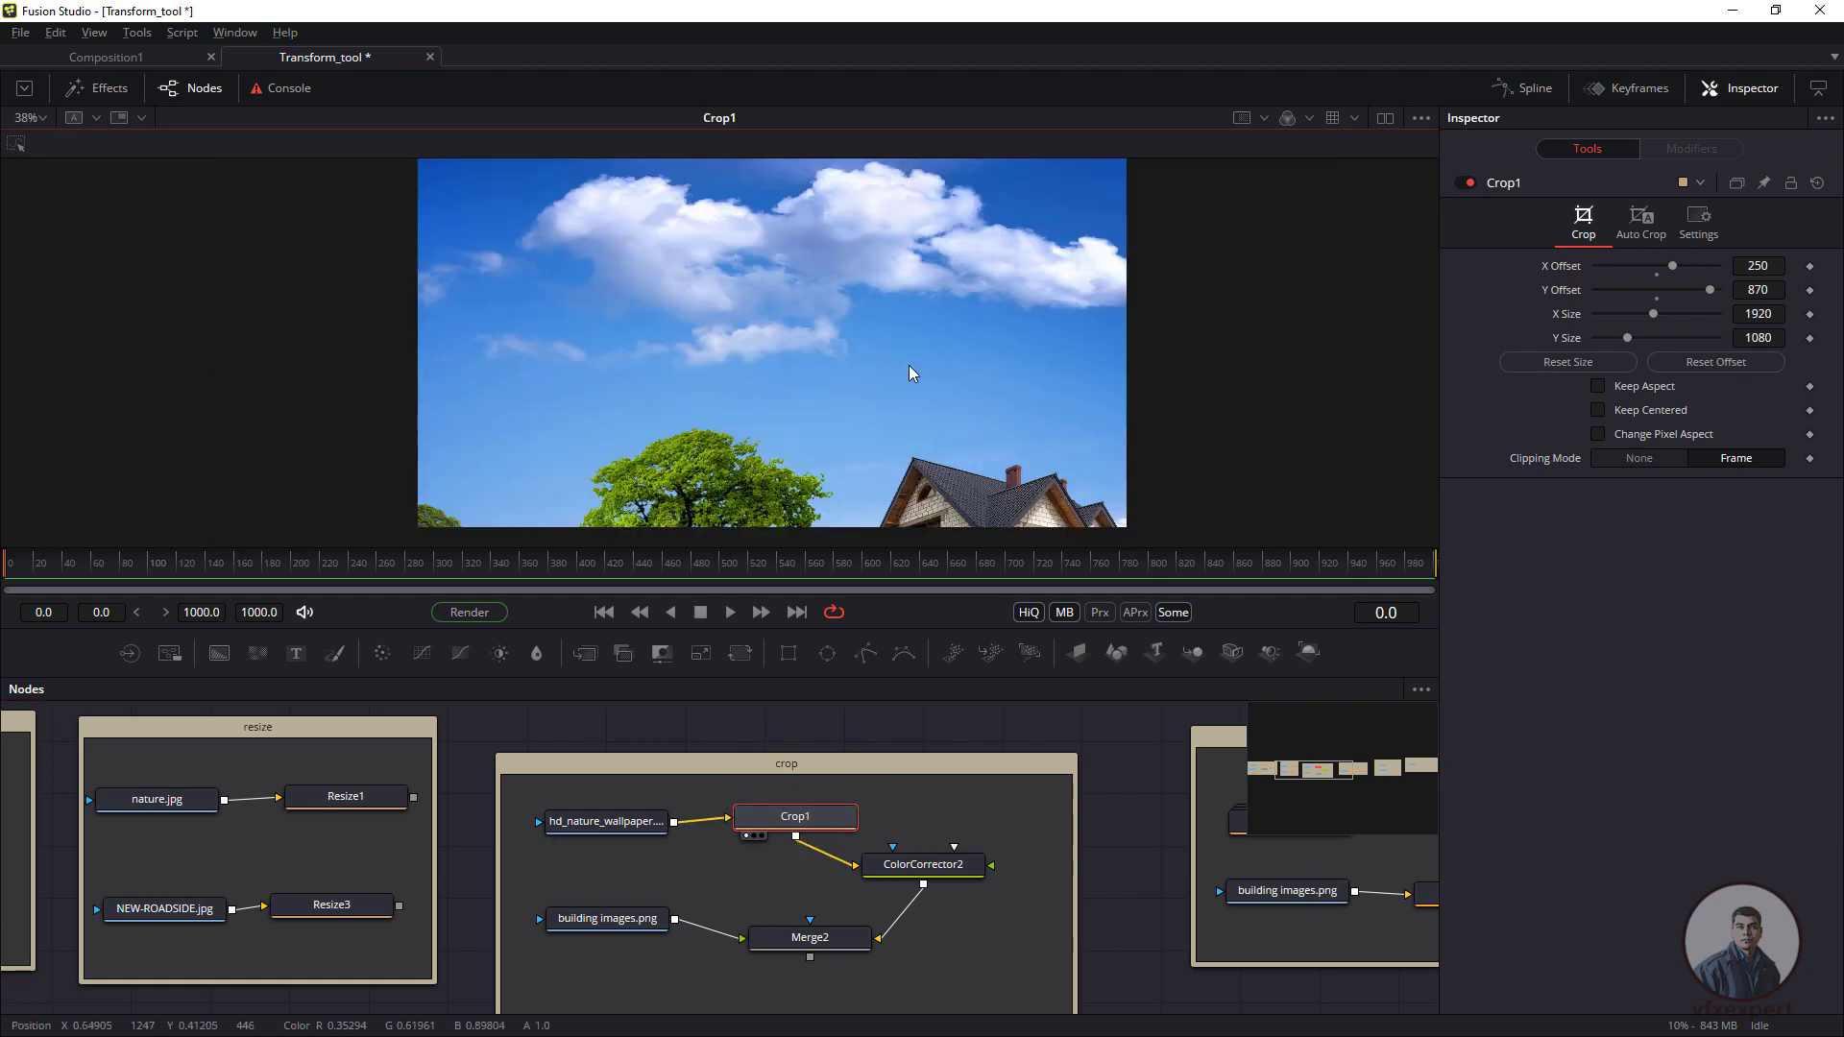
# - Delete Crop1 and move ColorCorrector2 aside to make room in the crop group
pyautogui.click(827, 818)
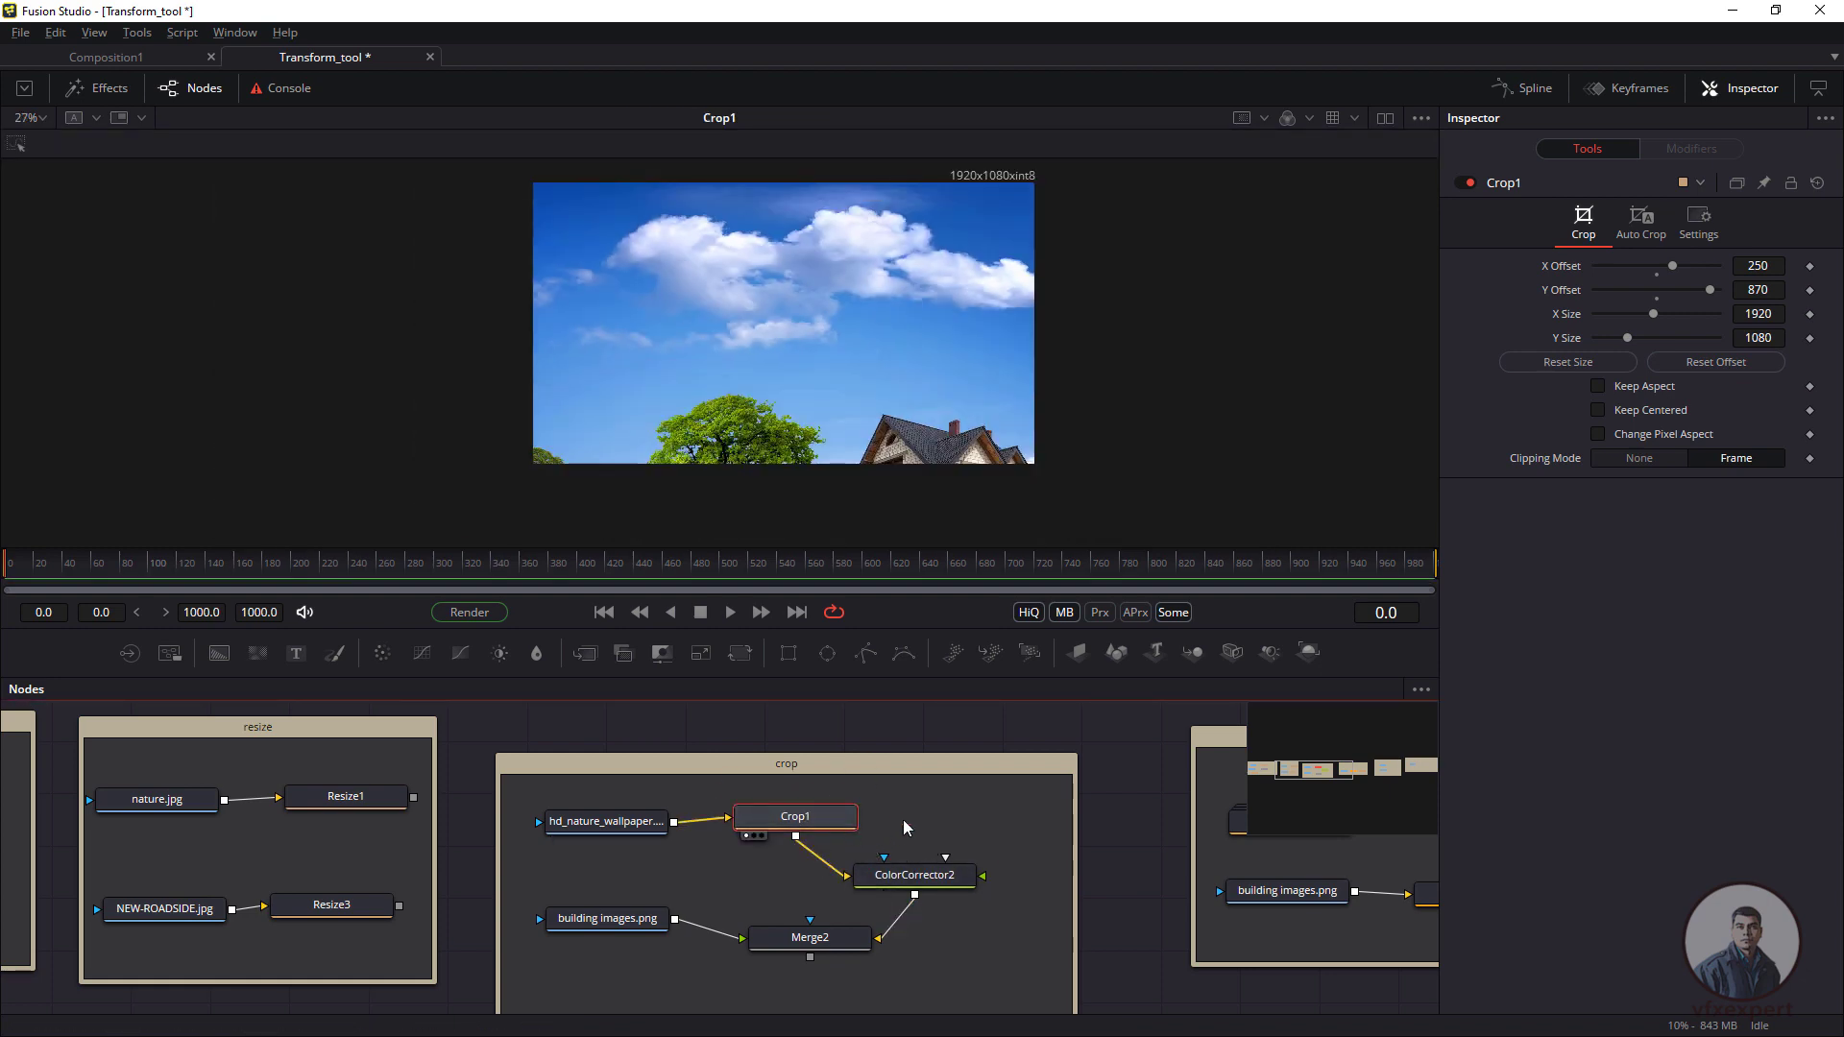
pyautogui.press('Delete')
pyautogui.moveTo(911, 880); pyautogui.dragTo(981, 891)
pyautogui.click(861, 788)
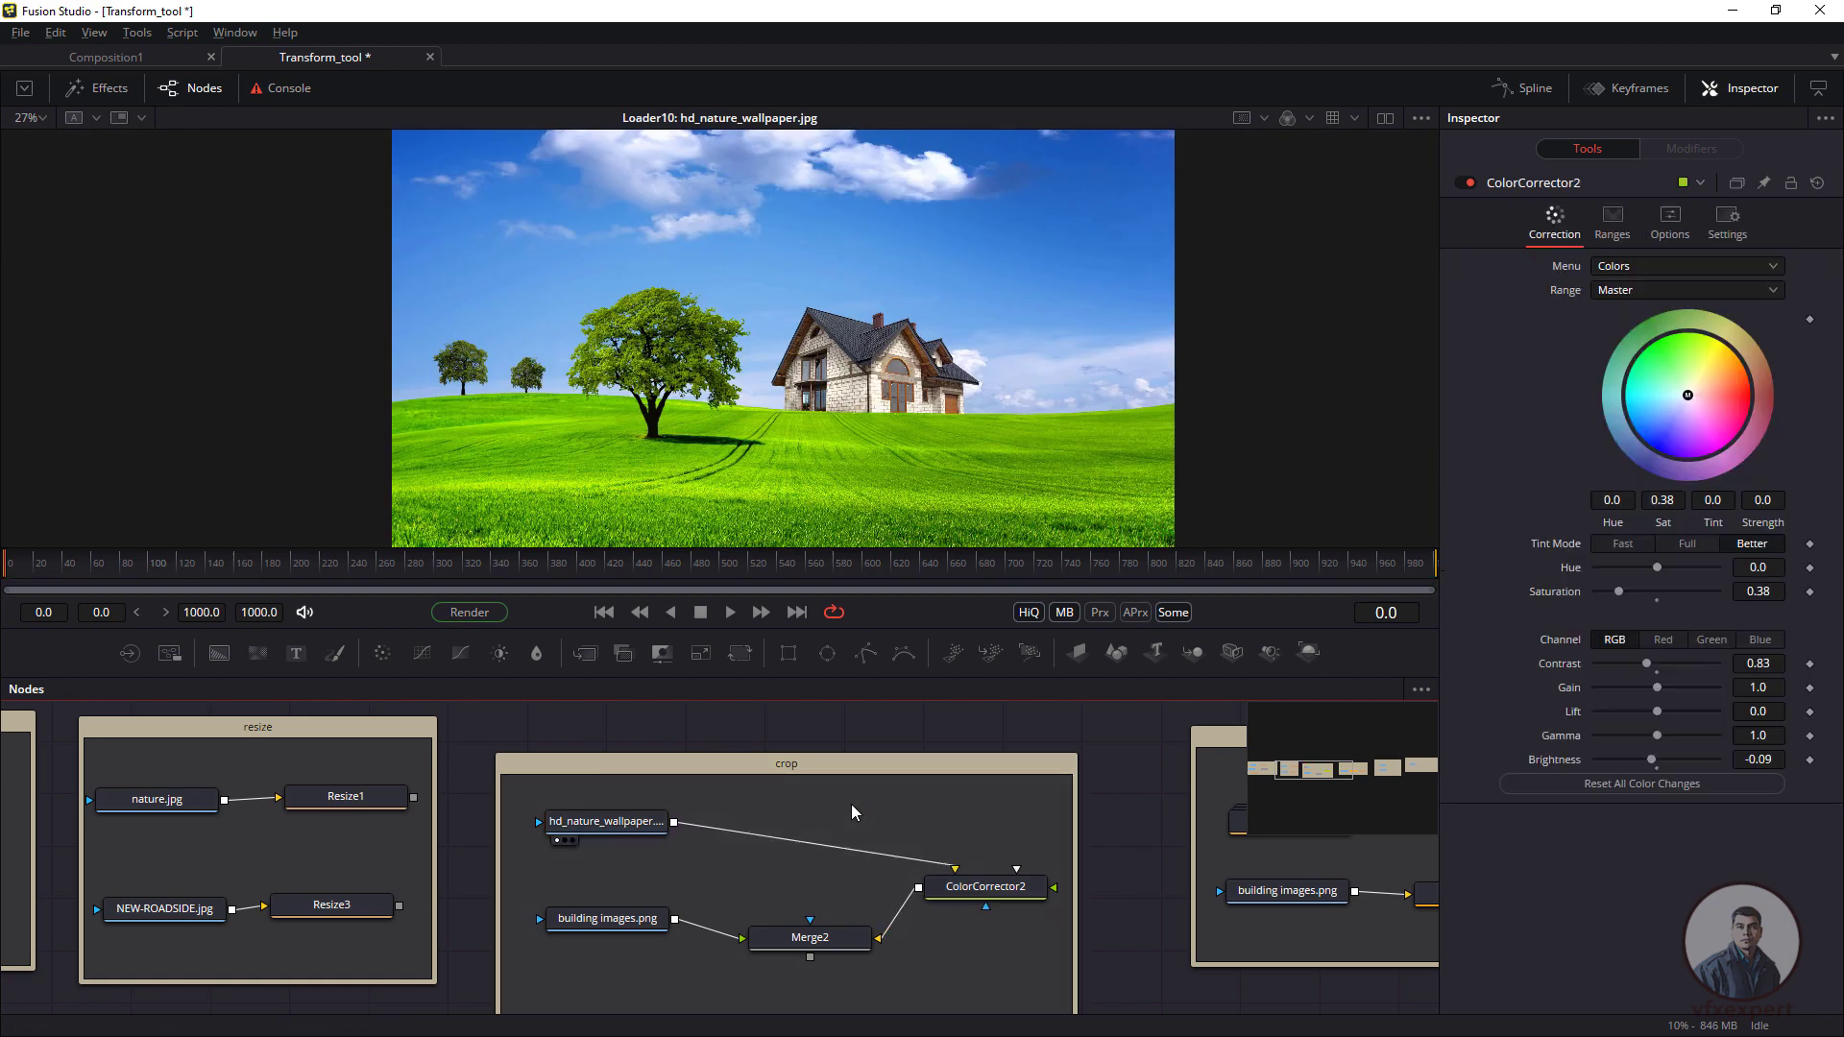
# - Insert a new Crop node between hd_nature_wallpaper.jpg and ColorCorrector2, and display it in the viewer
pyautogui.hotkey('shift', 'space')
pyautogui.write('crop')
pyautogui.press('Return')
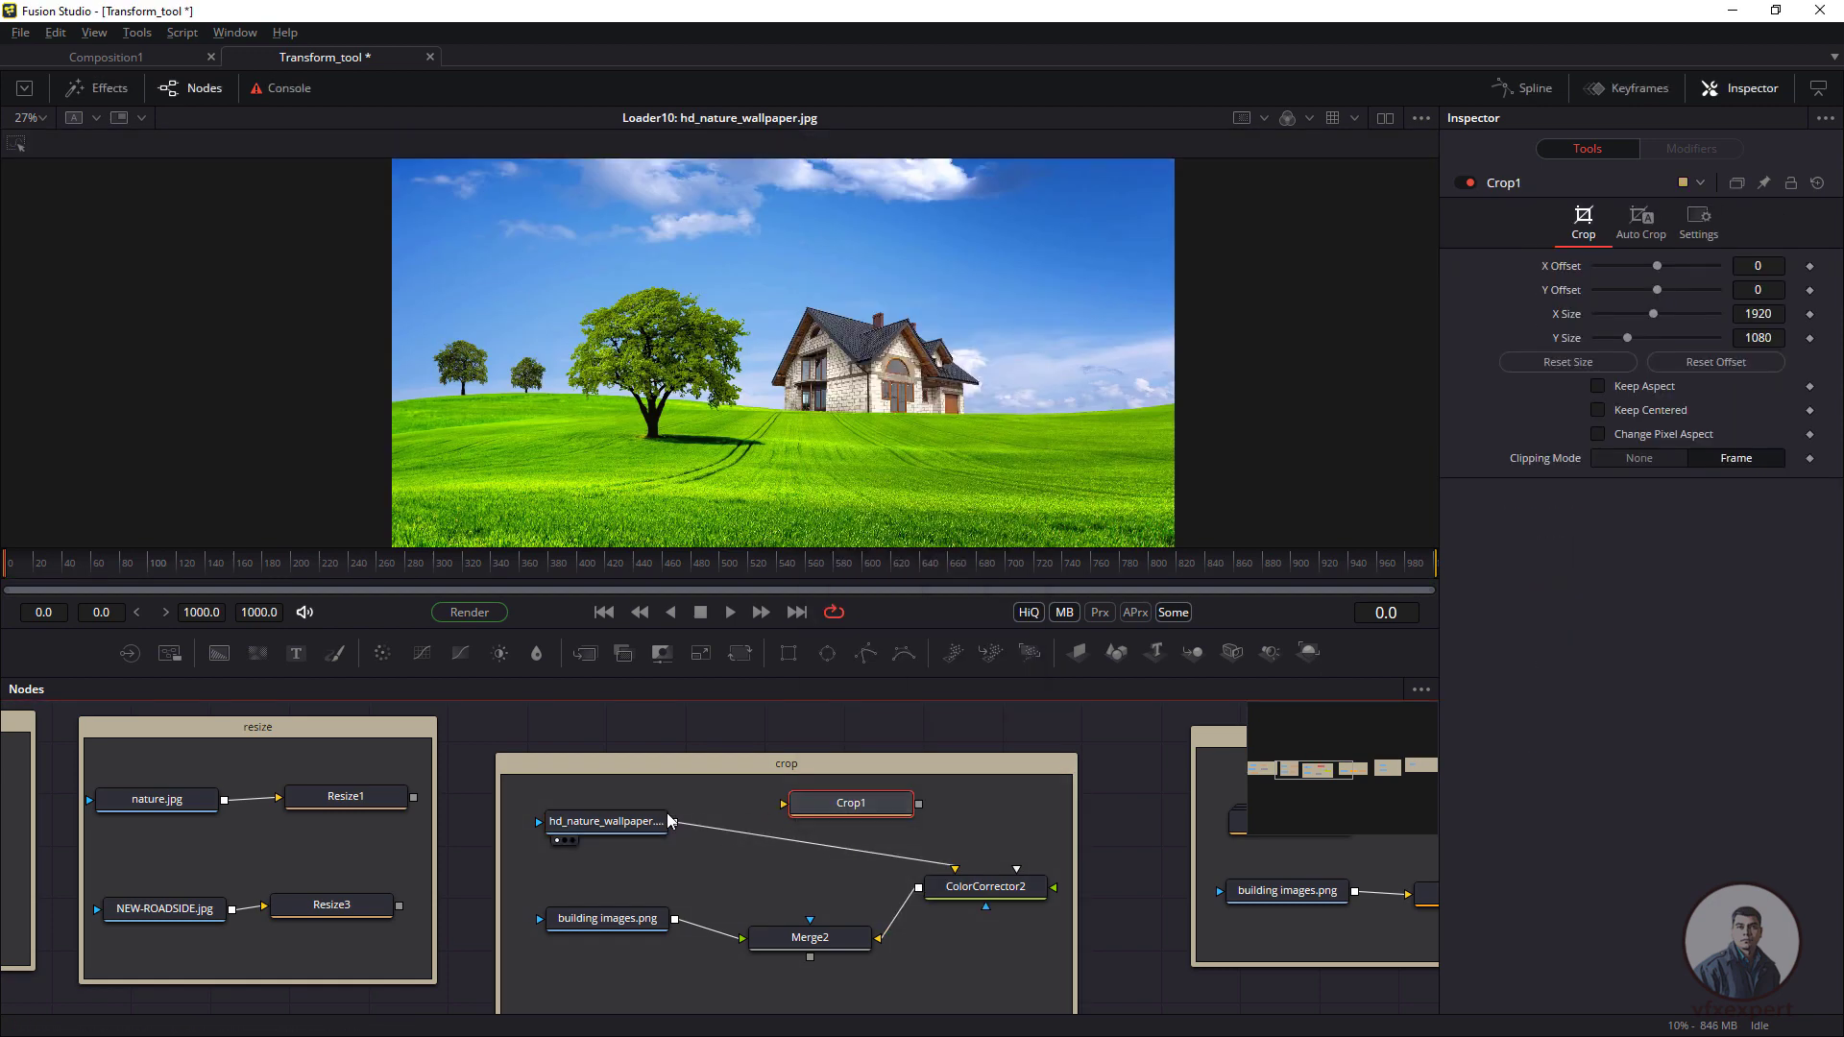
pyautogui.moveTo(831, 815)
pyautogui.mouseDown()
pyautogui.moveTo(782, 845)
pyautogui.moveTo(812, 847)
pyautogui.mouseUp()
pyautogui.moveTo(823, 836); pyautogui.dragTo(898, 437)
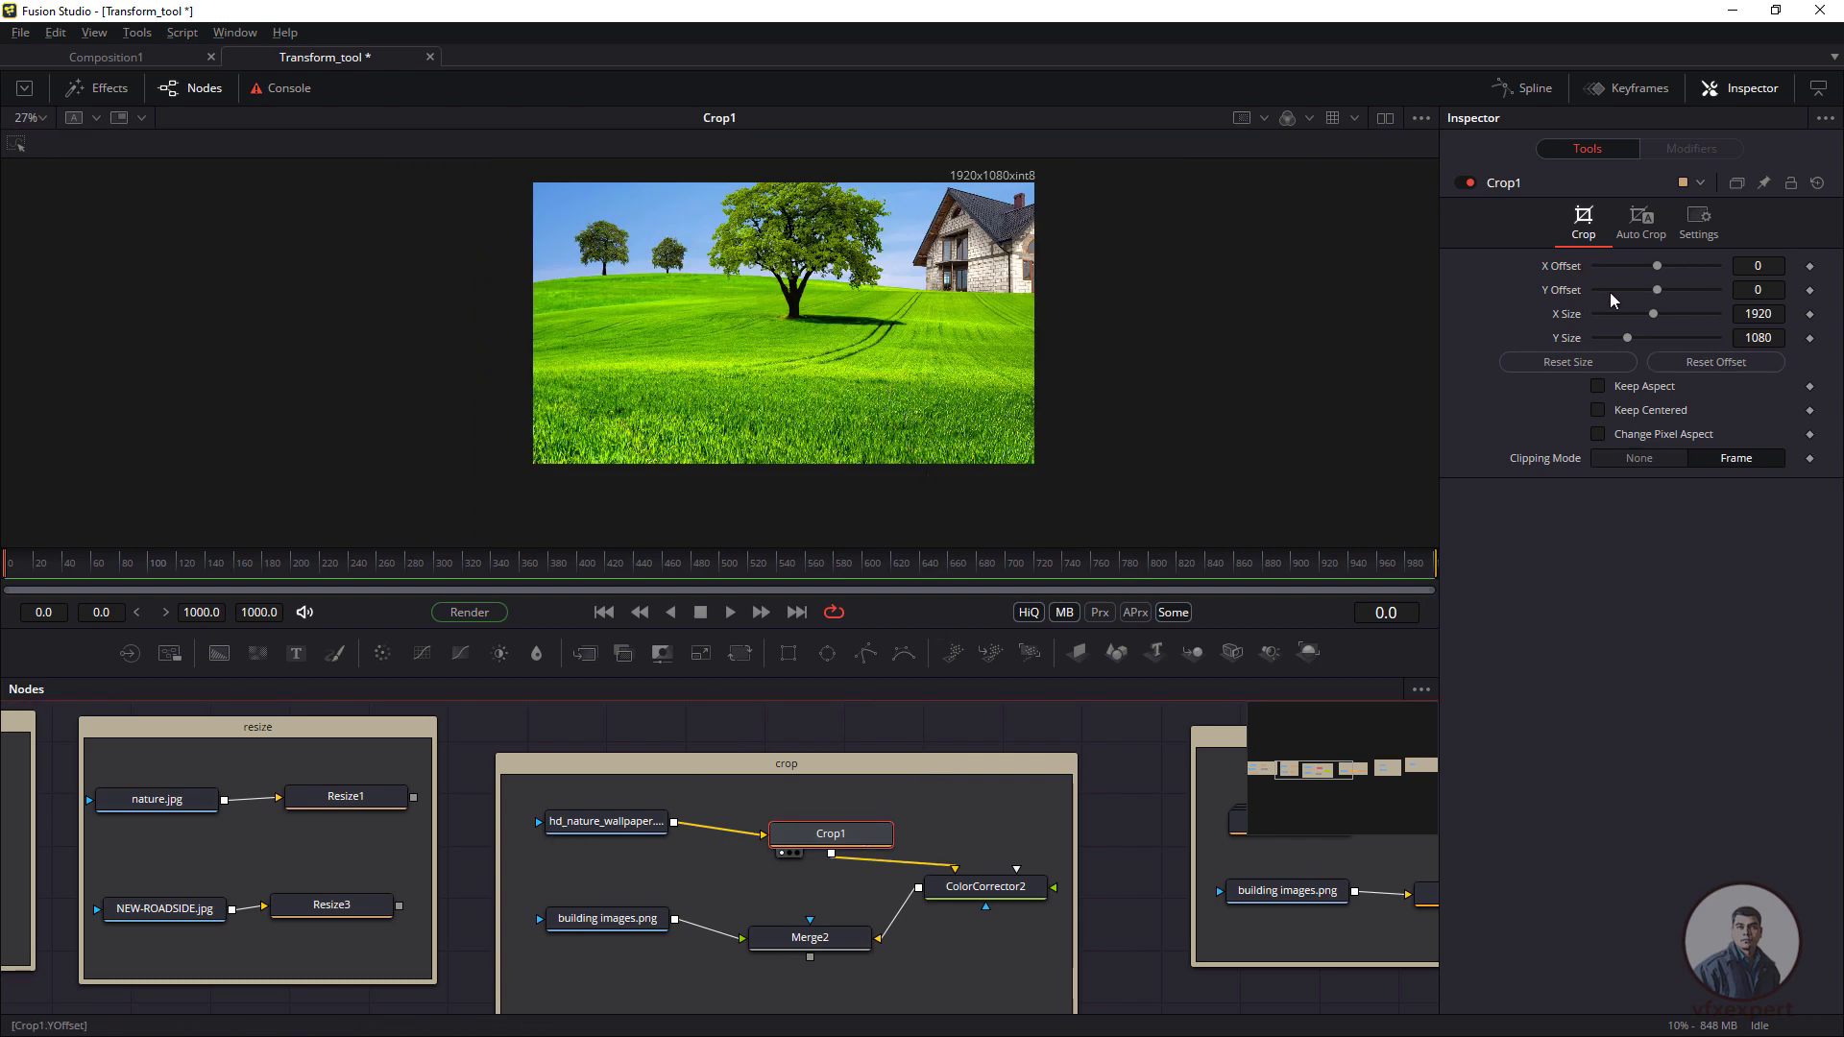
# - Insert a Transform node between hd_nature_wallpaper.jpg and Crop1, and move its Center to about X 0.311, Y 0.171
pyautogui.moveTo(779, 839); pyautogui.dragTo(818, 824)
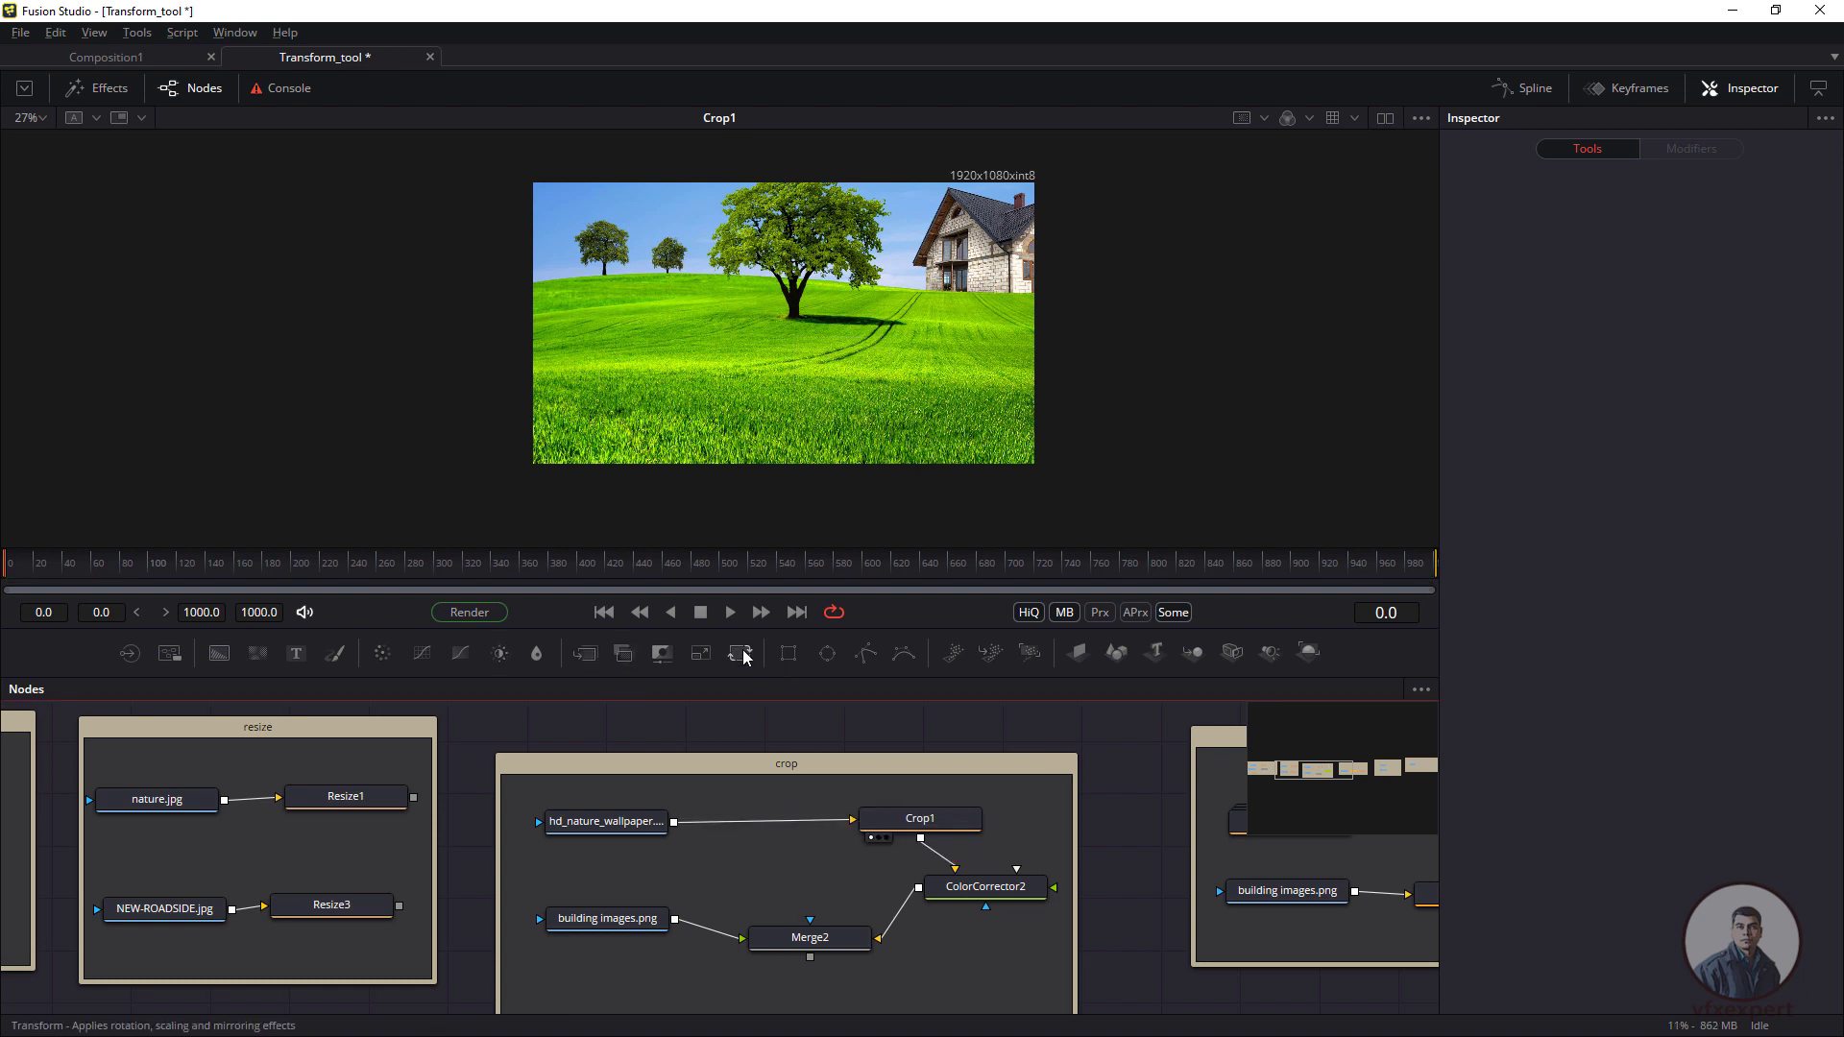
pyautogui.moveTo(745, 656); pyautogui.dragTo(780, 839)
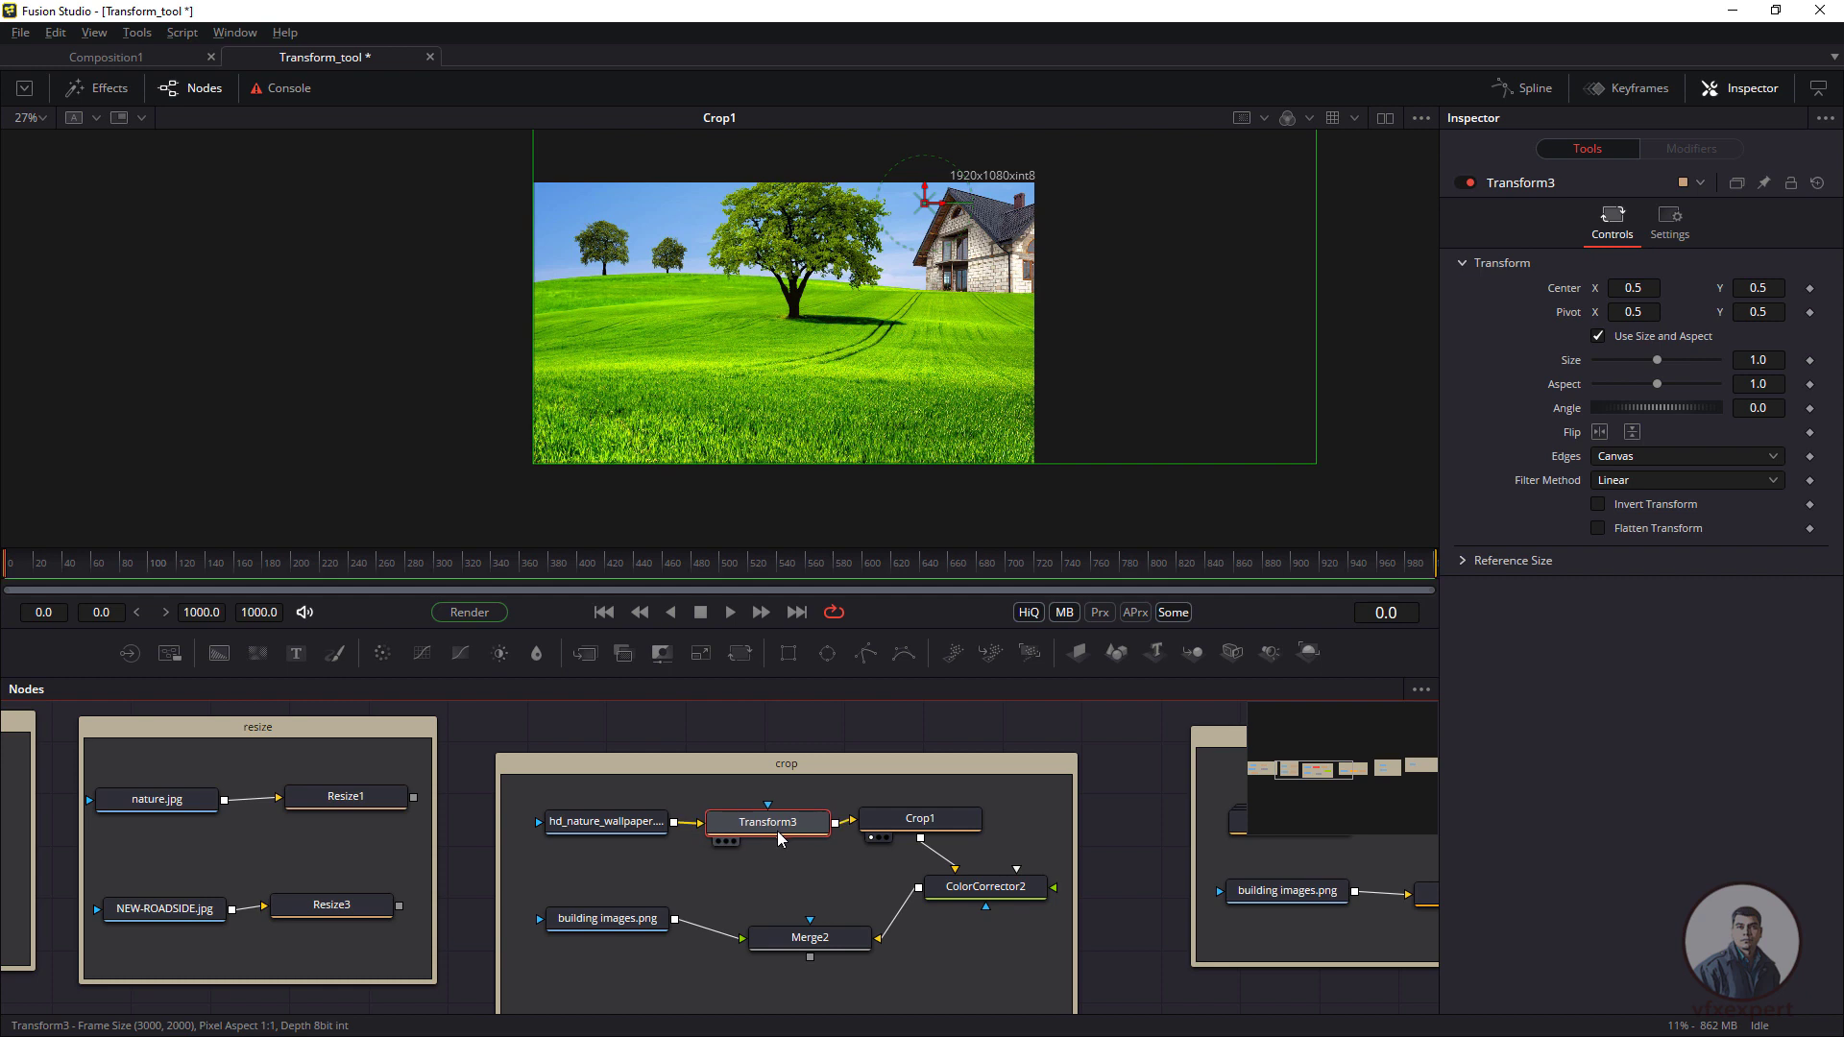
pyautogui.scroll(-2, 939, 410)
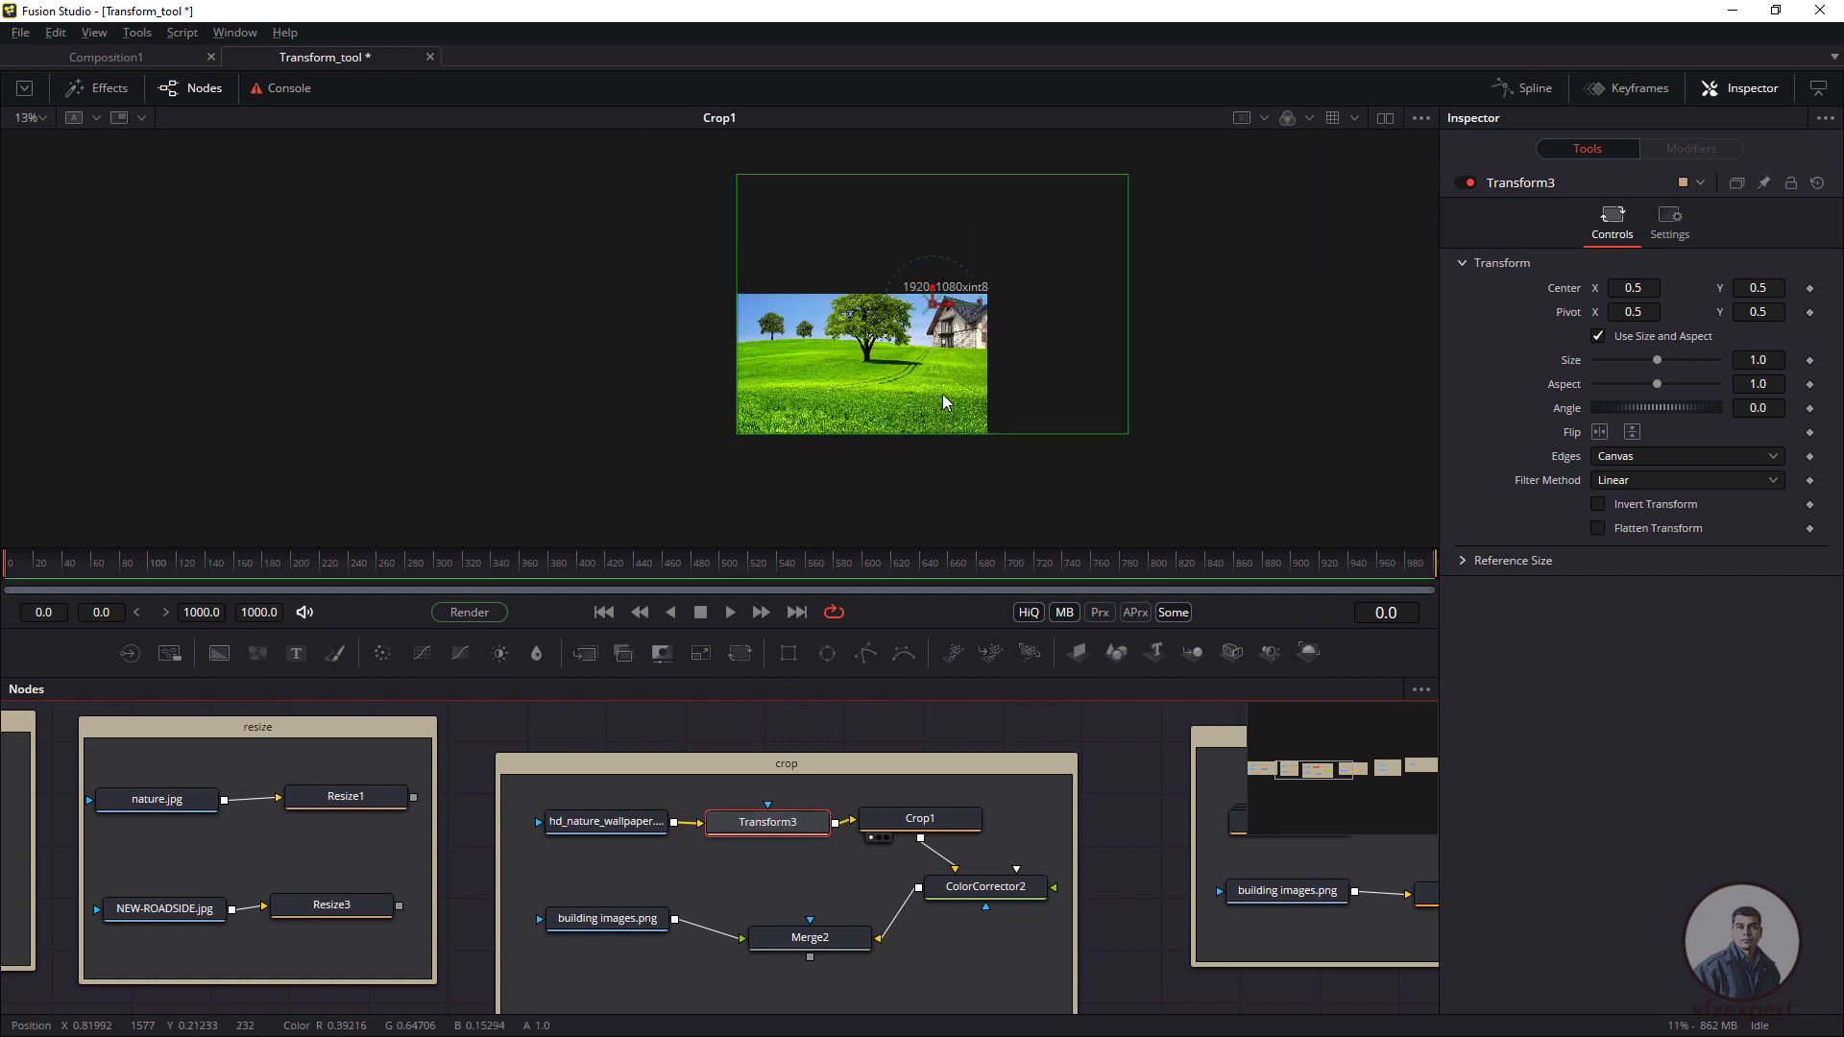
pyautogui.moveTo(937, 311); pyautogui.dragTo(878, 393)
pyautogui.click(922, 819)
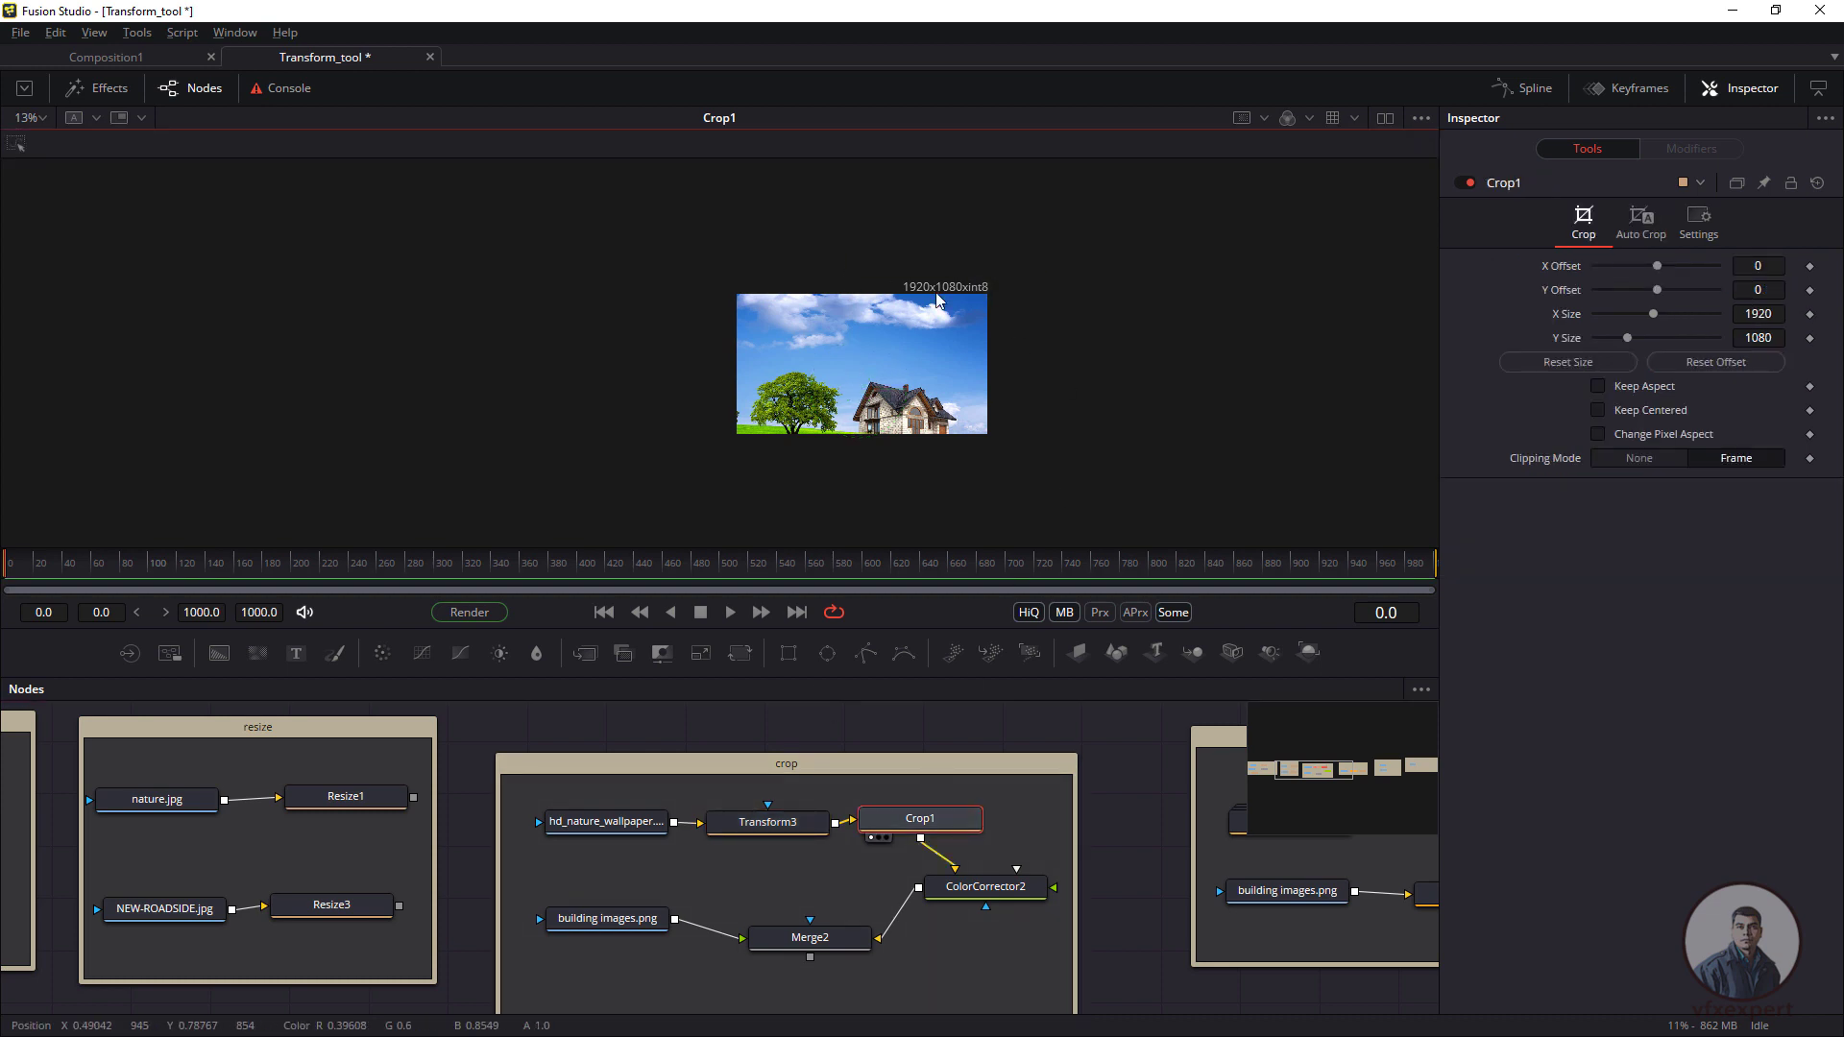
# - Enlarge Transform3 to a Size of about 1.12 and move its Center to about X 0.075, Y -0.009
pyautogui.click(768, 823)
pyautogui.scroll(1, 854, 425)
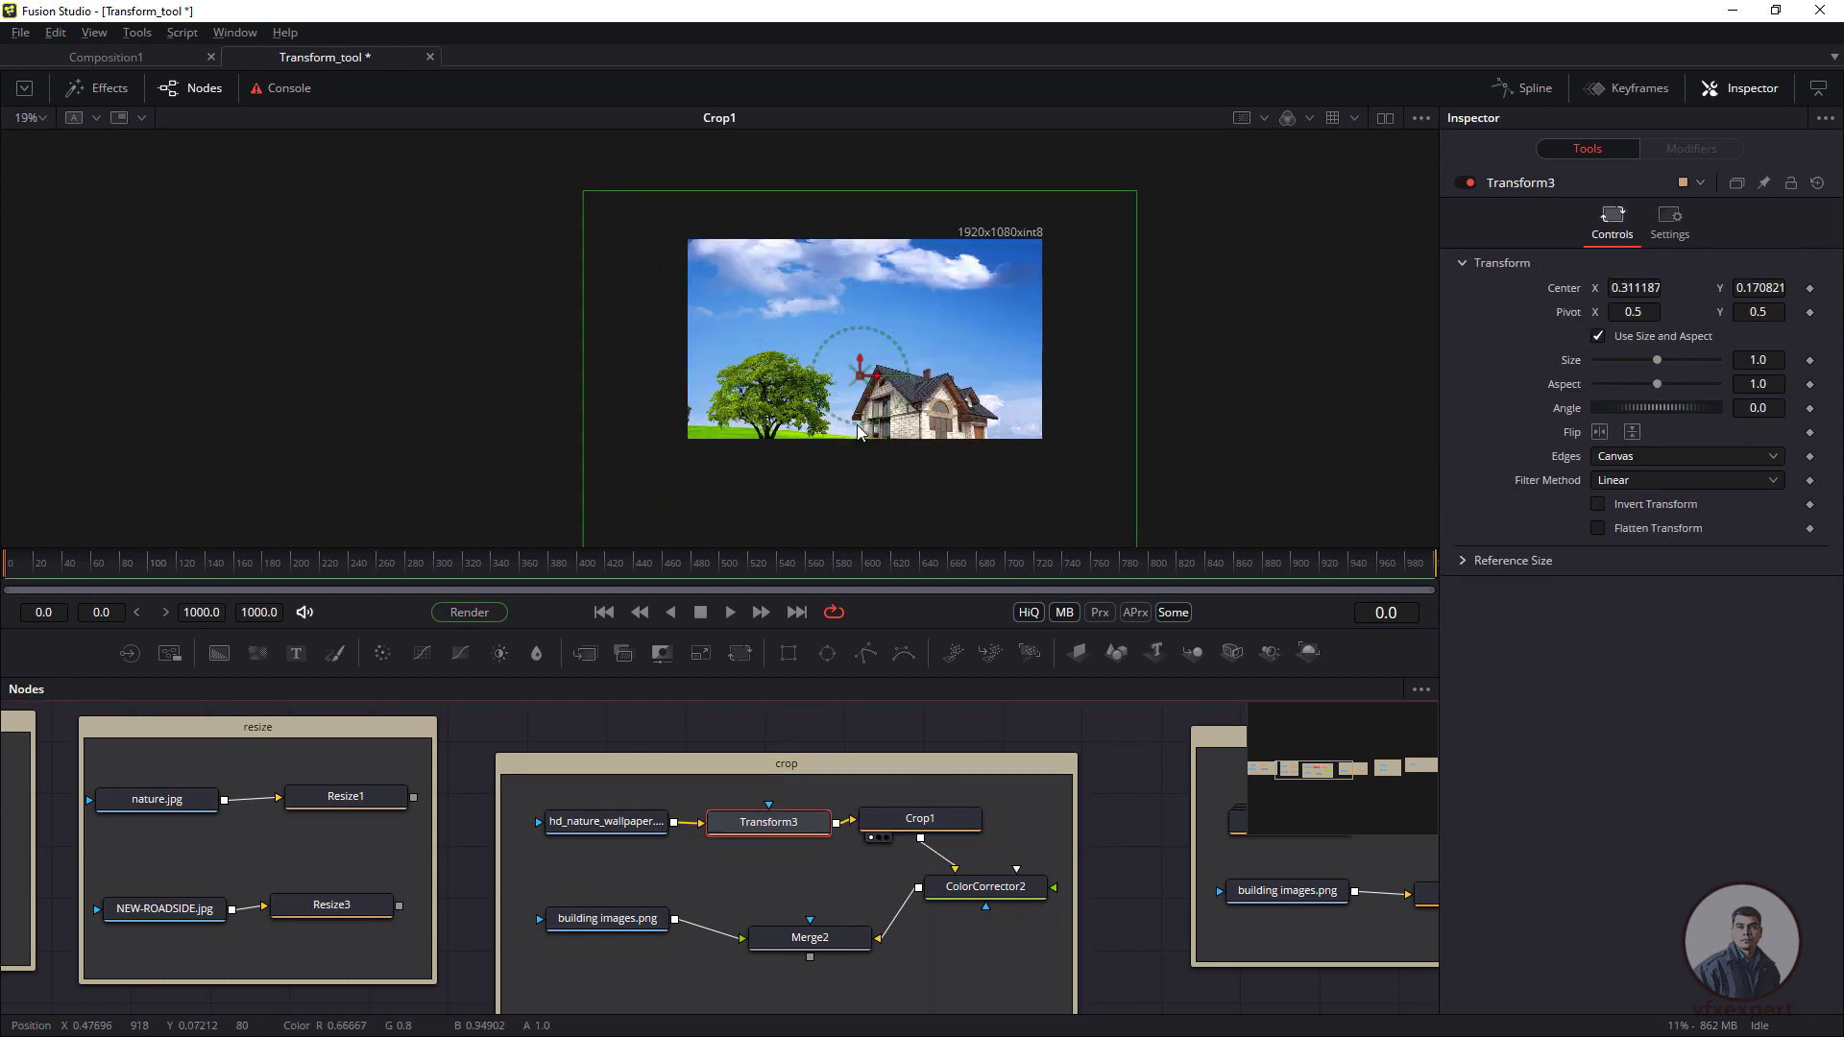
pyautogui.moveTo(856, 375); pyautogui.dragTo(767, 427)
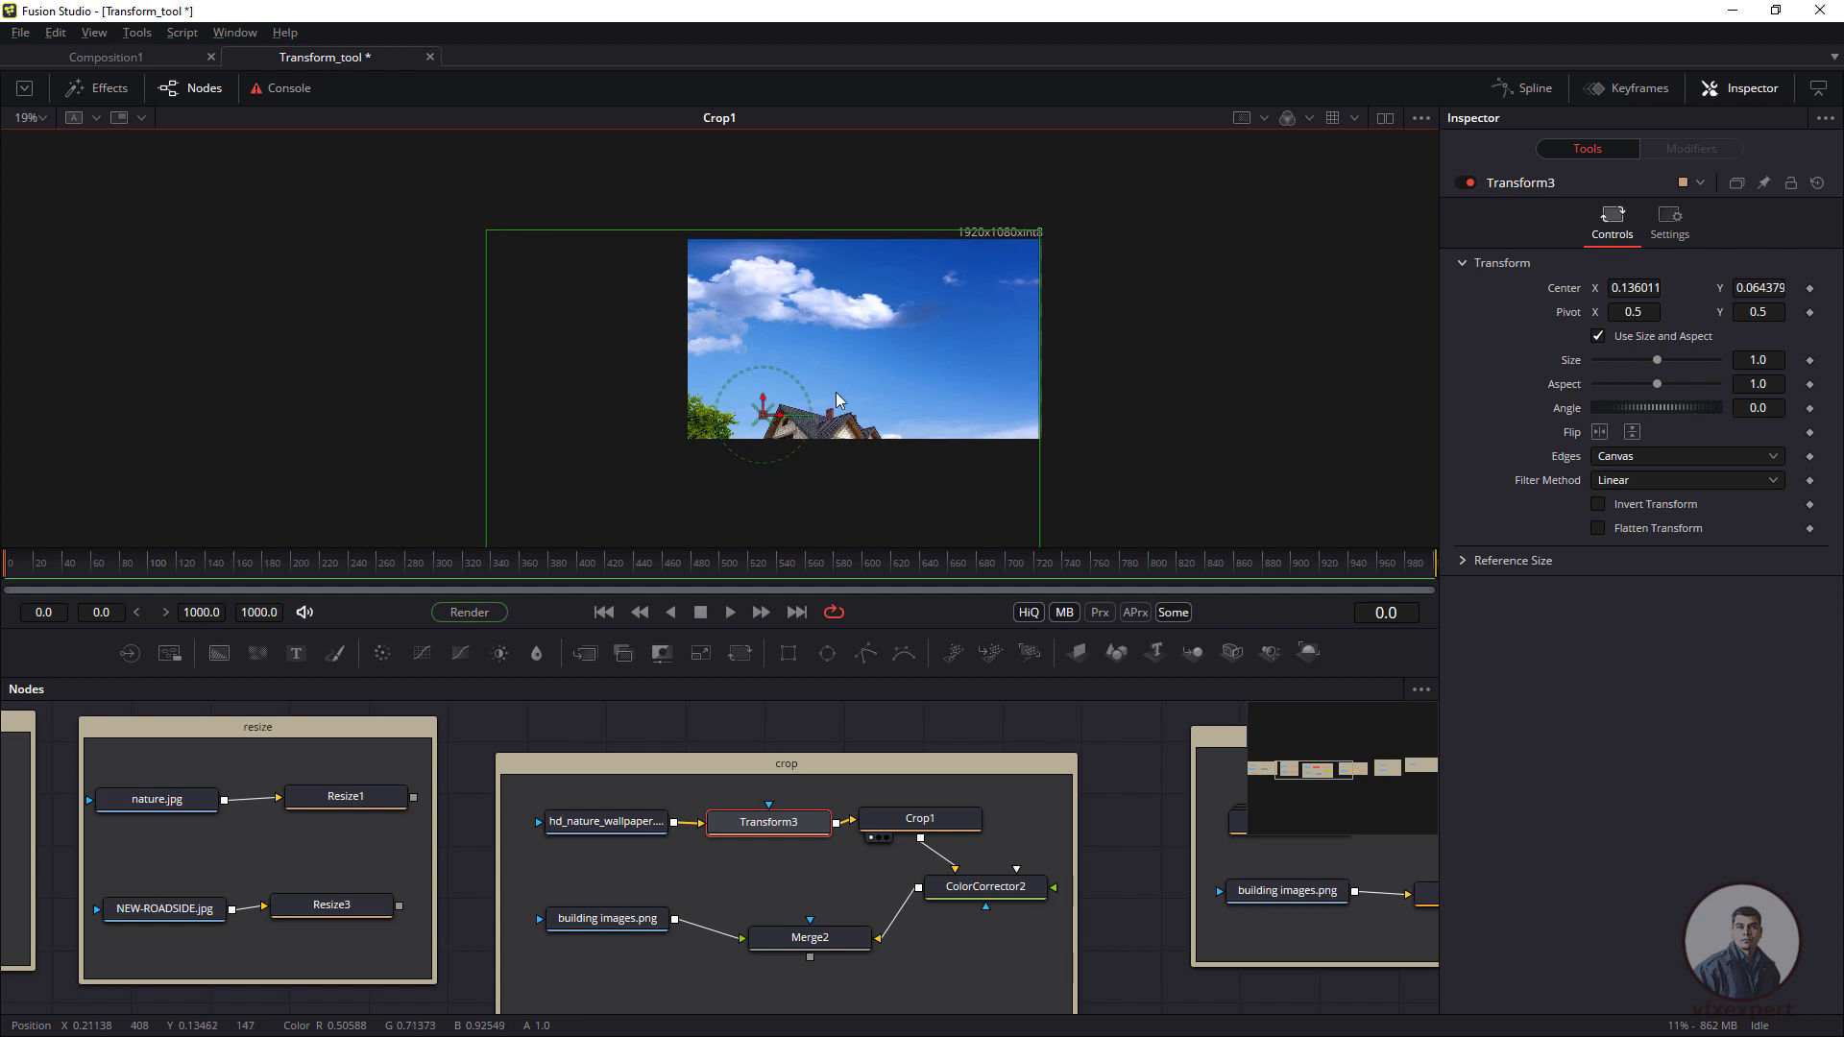
pyautogui.scroll(-1, 880, 391)
pyautogui.moveTo(995, 507); pyautogui.dragTo(1016, 515)
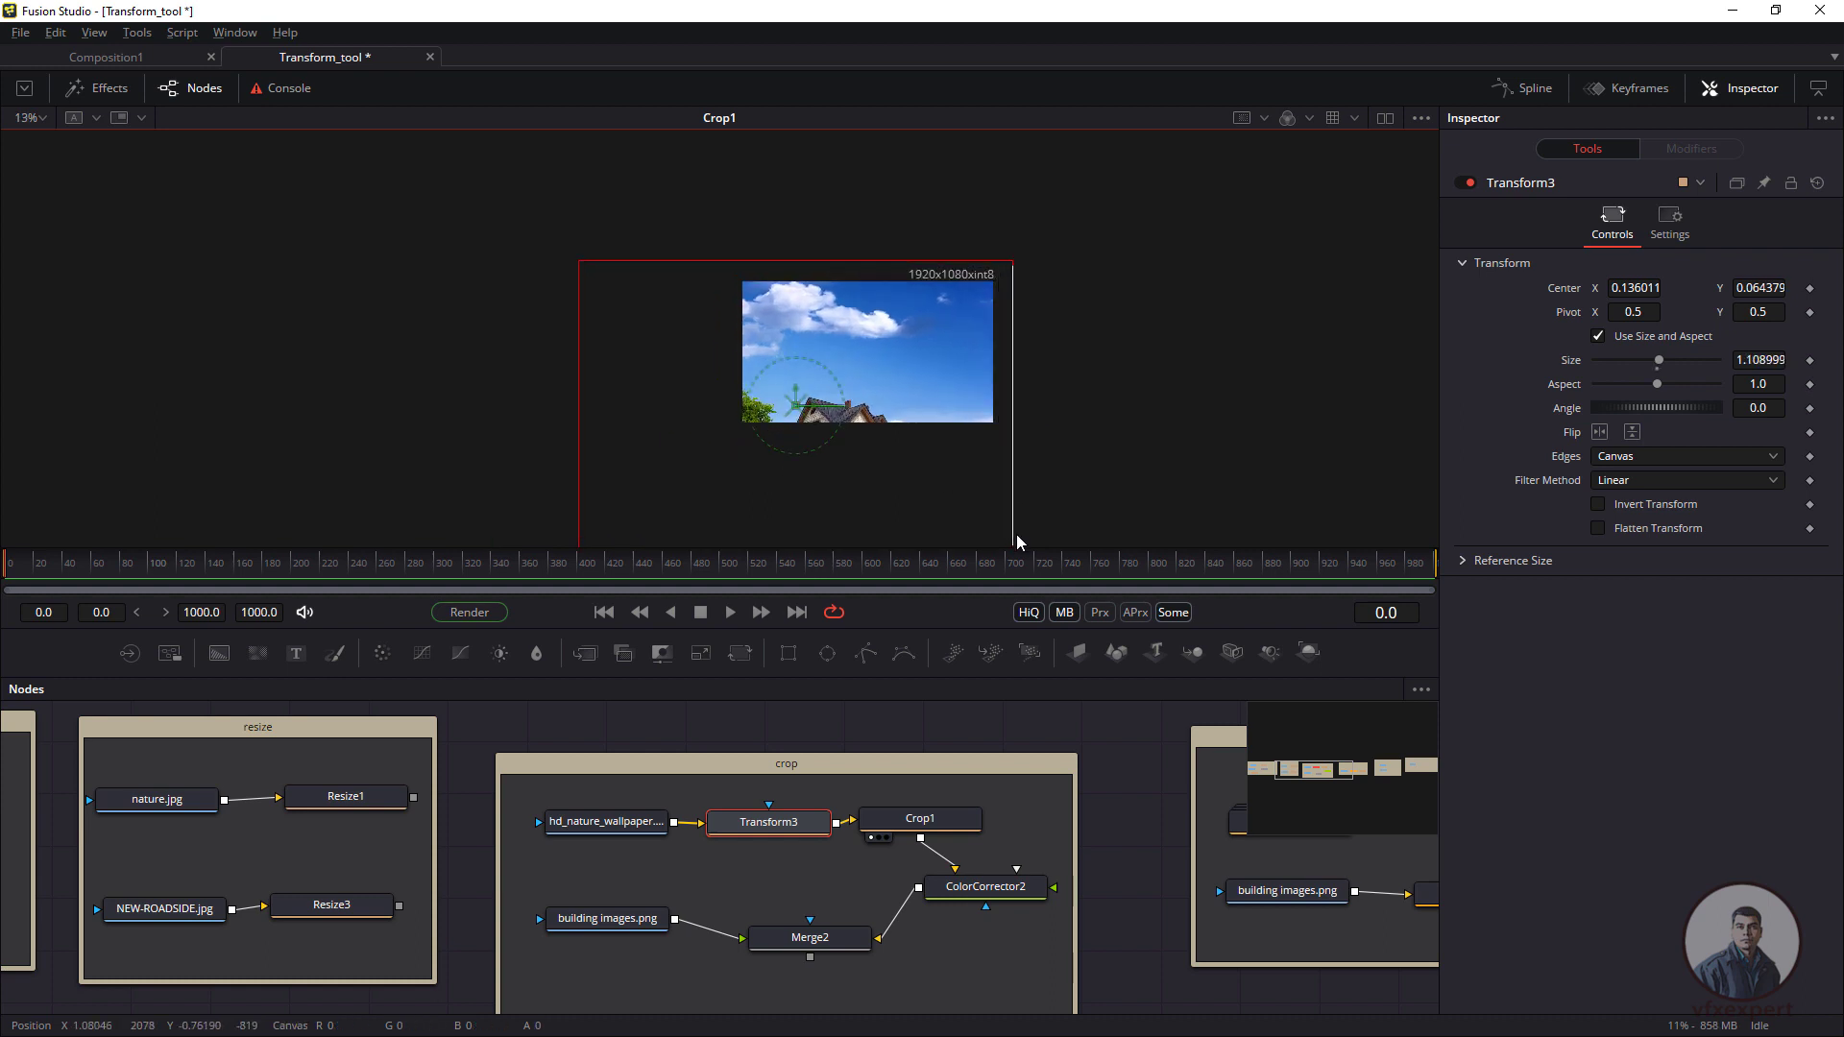
pyautogui.moveTo(796, 411); pyautogui.dragTo(771, 431)
pyautogui.scroll(2, 942, 457)
pyautogui.scroll(-1, 941, 457)
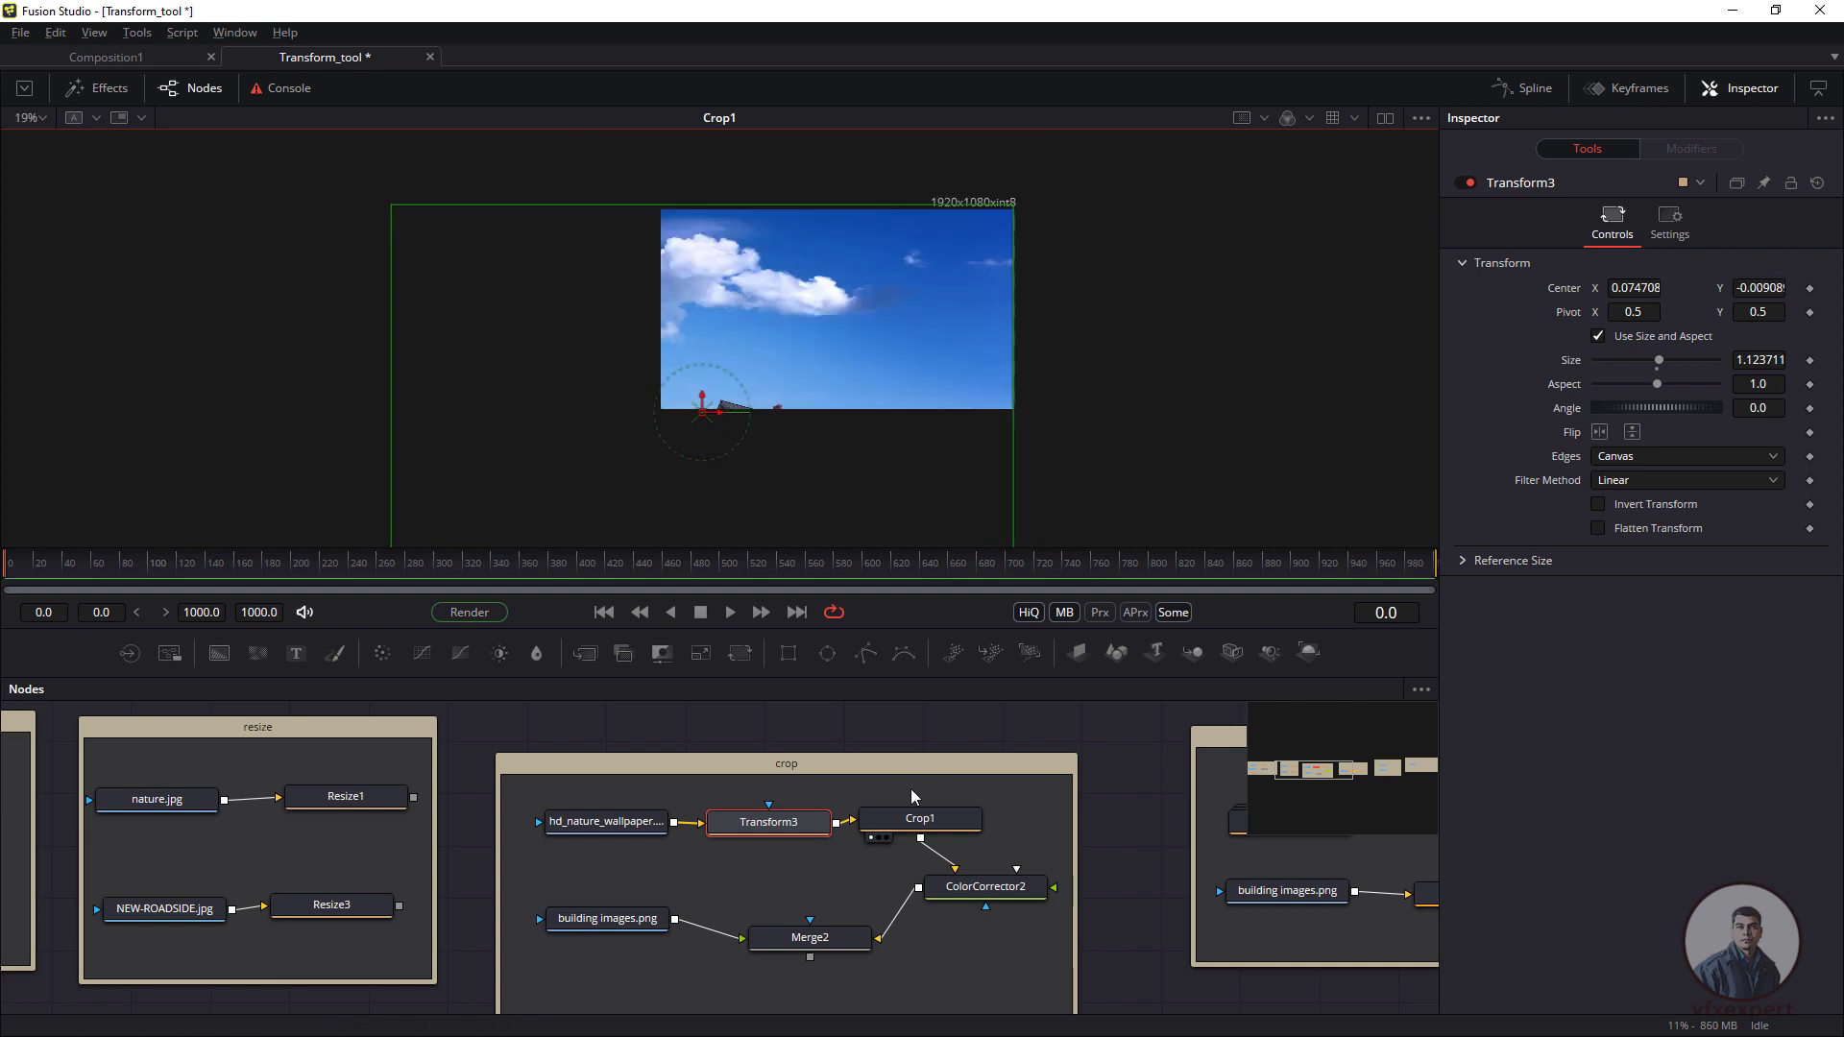
# - Display Merge2 and reposition the sky by moving Transform3's Center to about X 0.356, Y 0.030
pyautogui.click(761, 957)
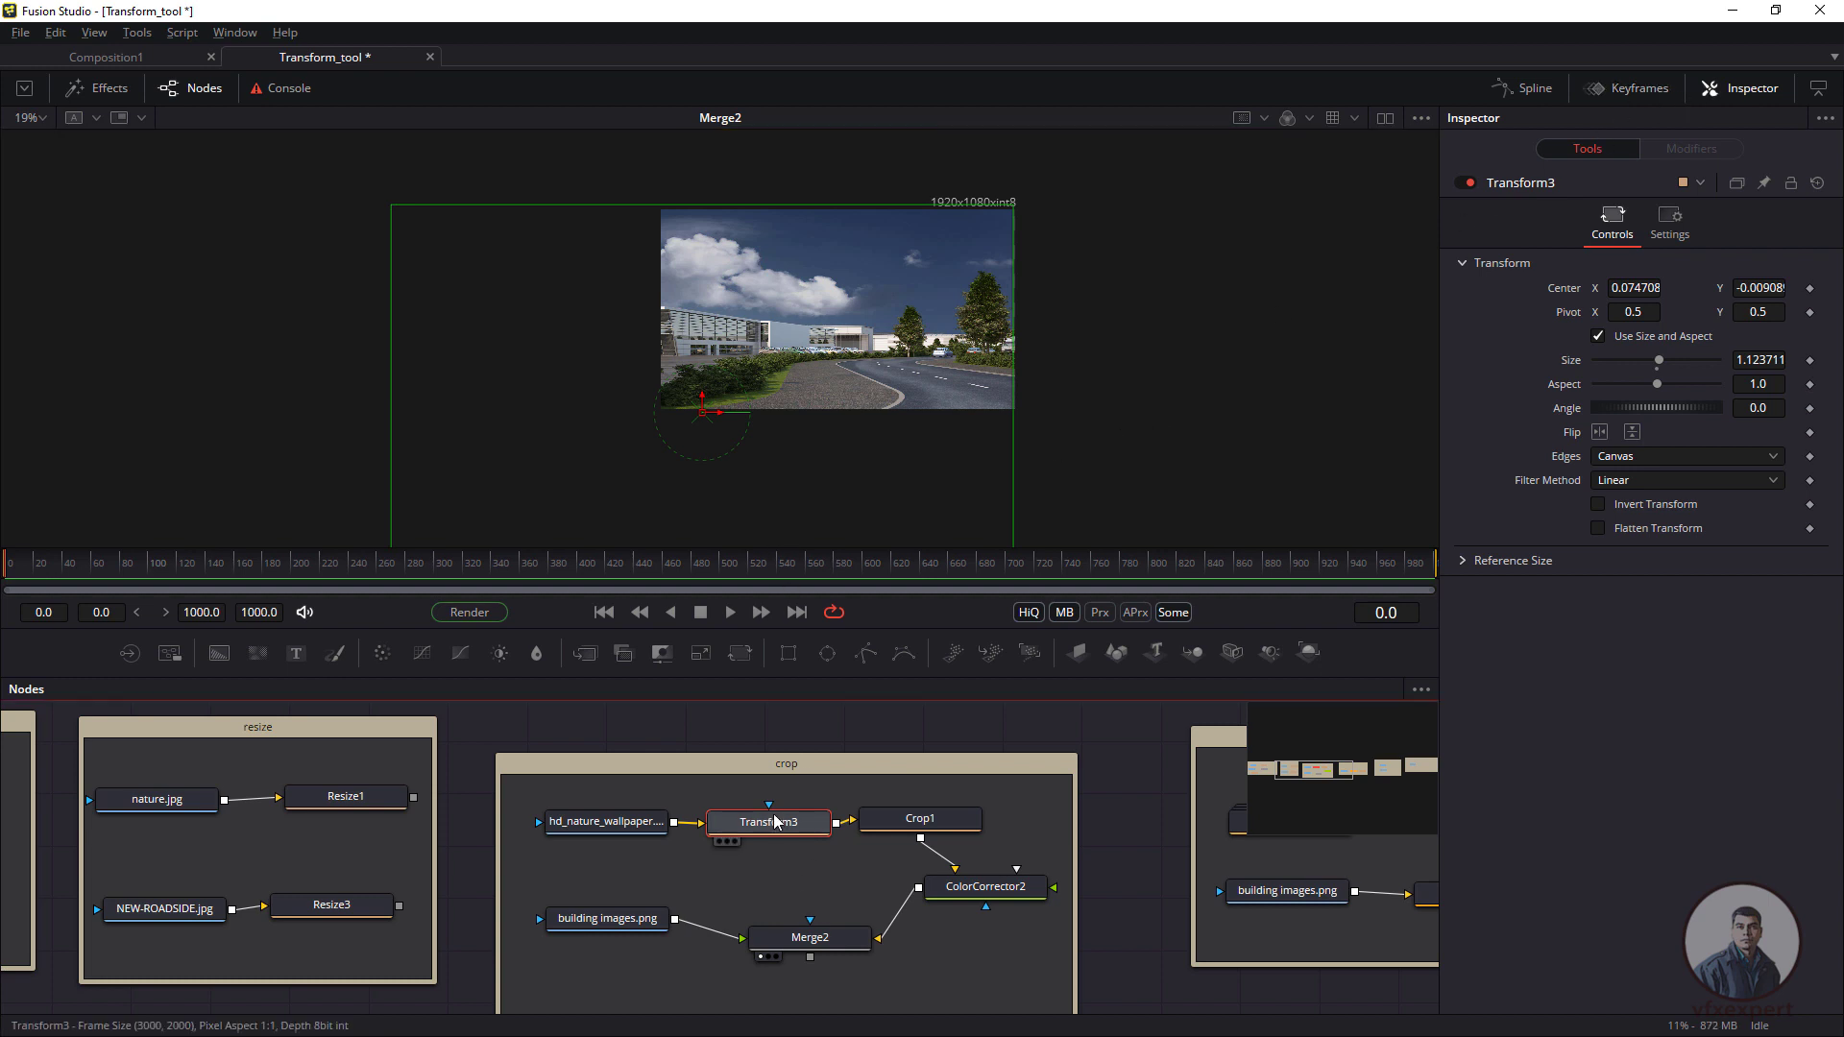
pyautogui.moveTo(703, 413); pyautogui.dragTo(857, 397)
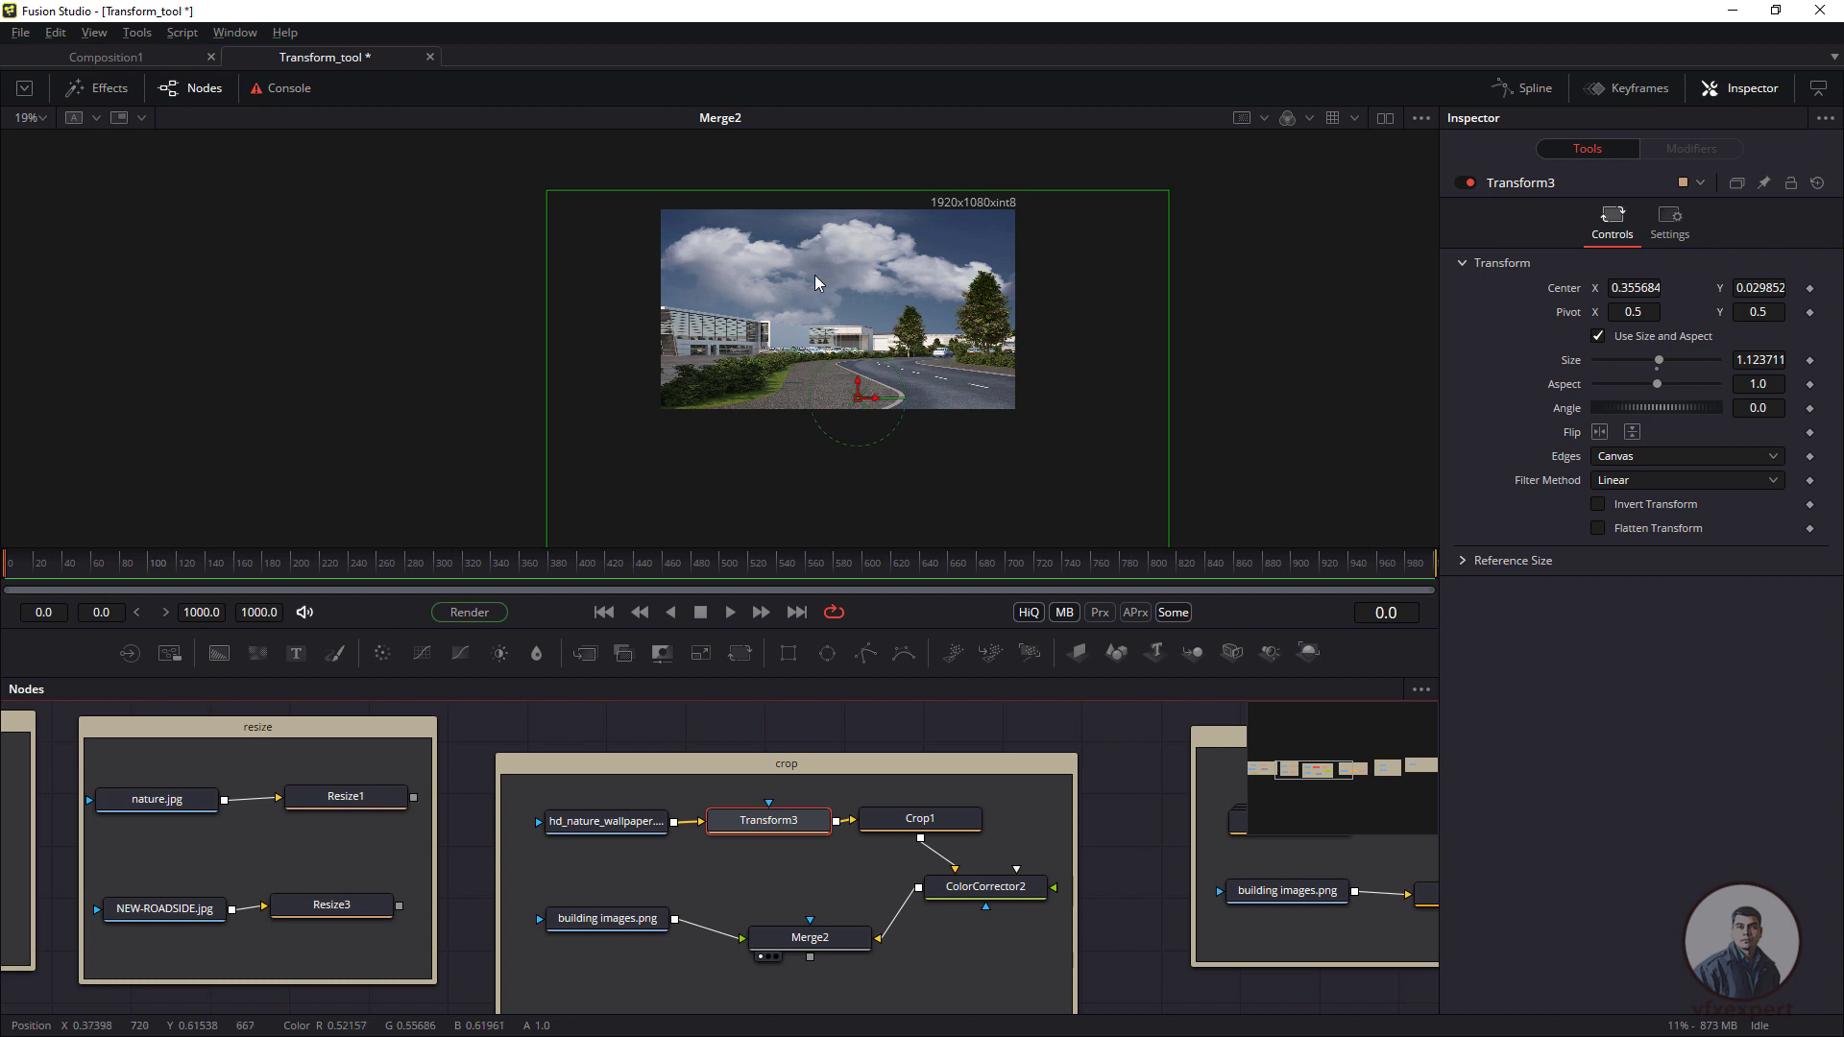
pyautogui.click(950, 819)
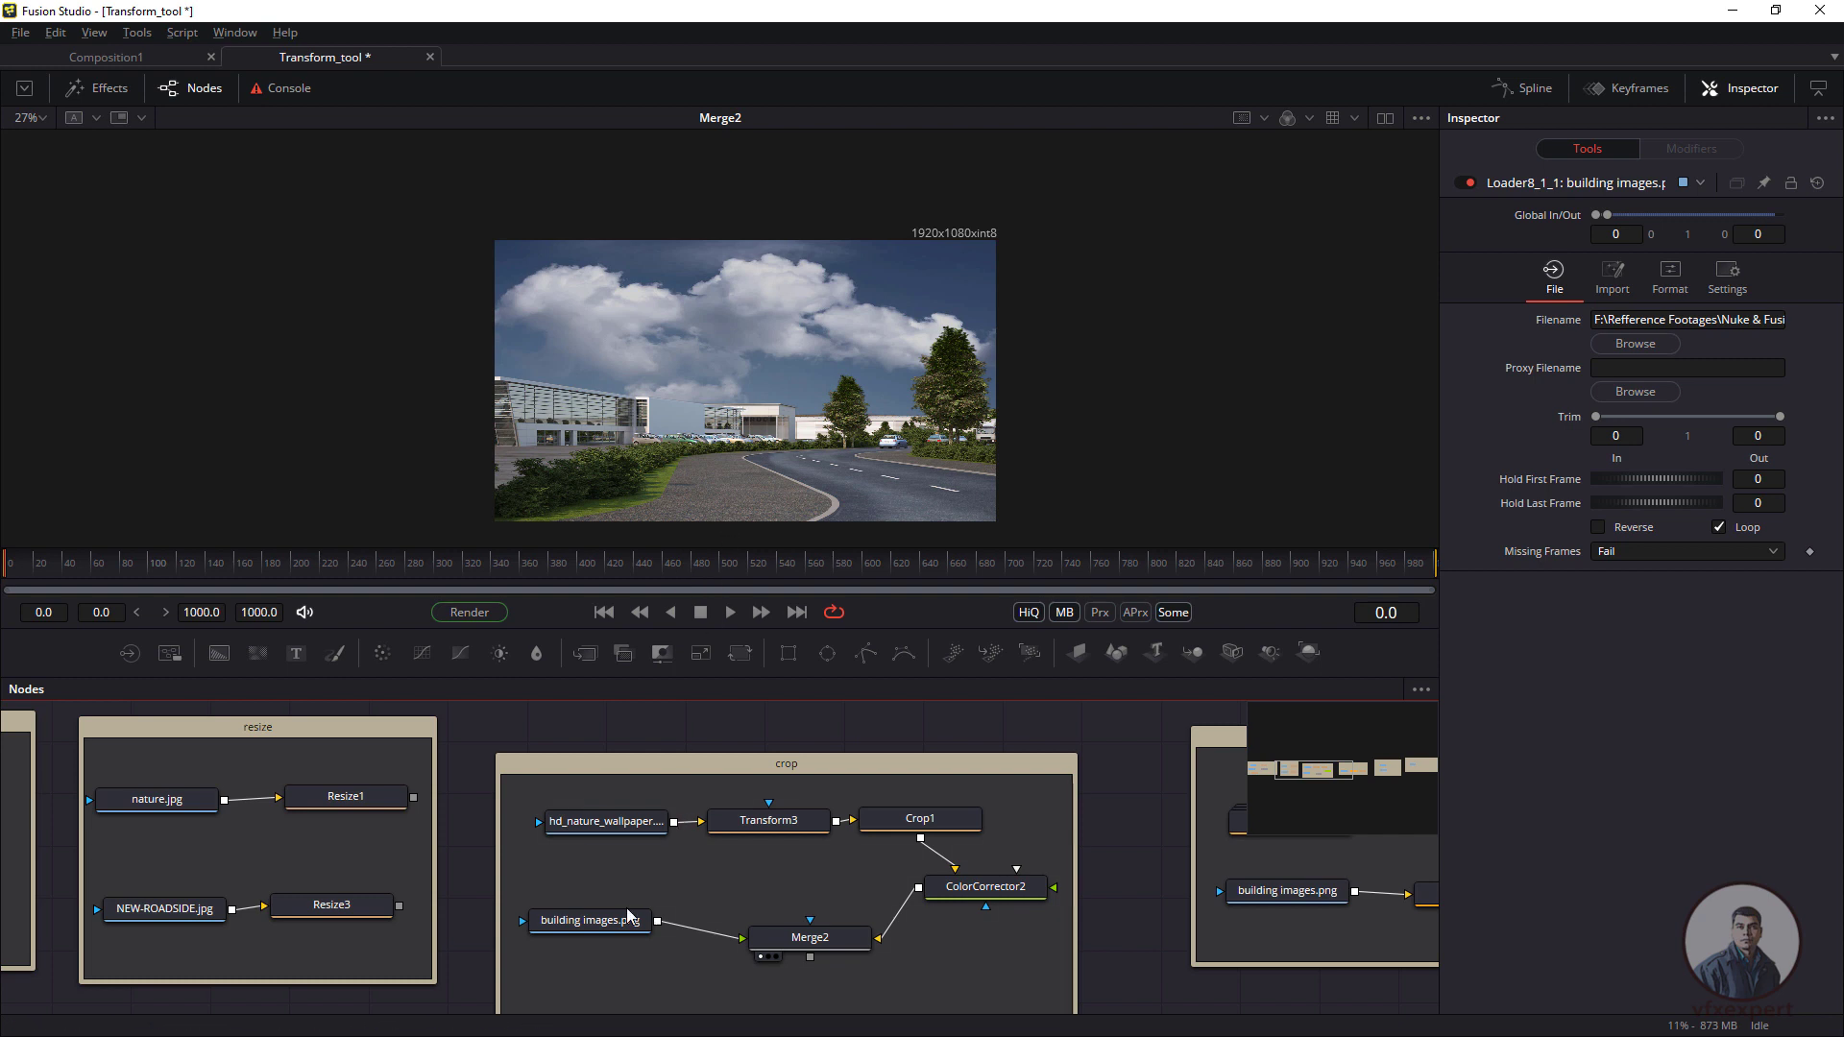
# - Compare the full frame of building images.png with the Merge2 result in the viewer
pyautogui.moveTo(589, 920); pyautogui.dragTo(740, 404)
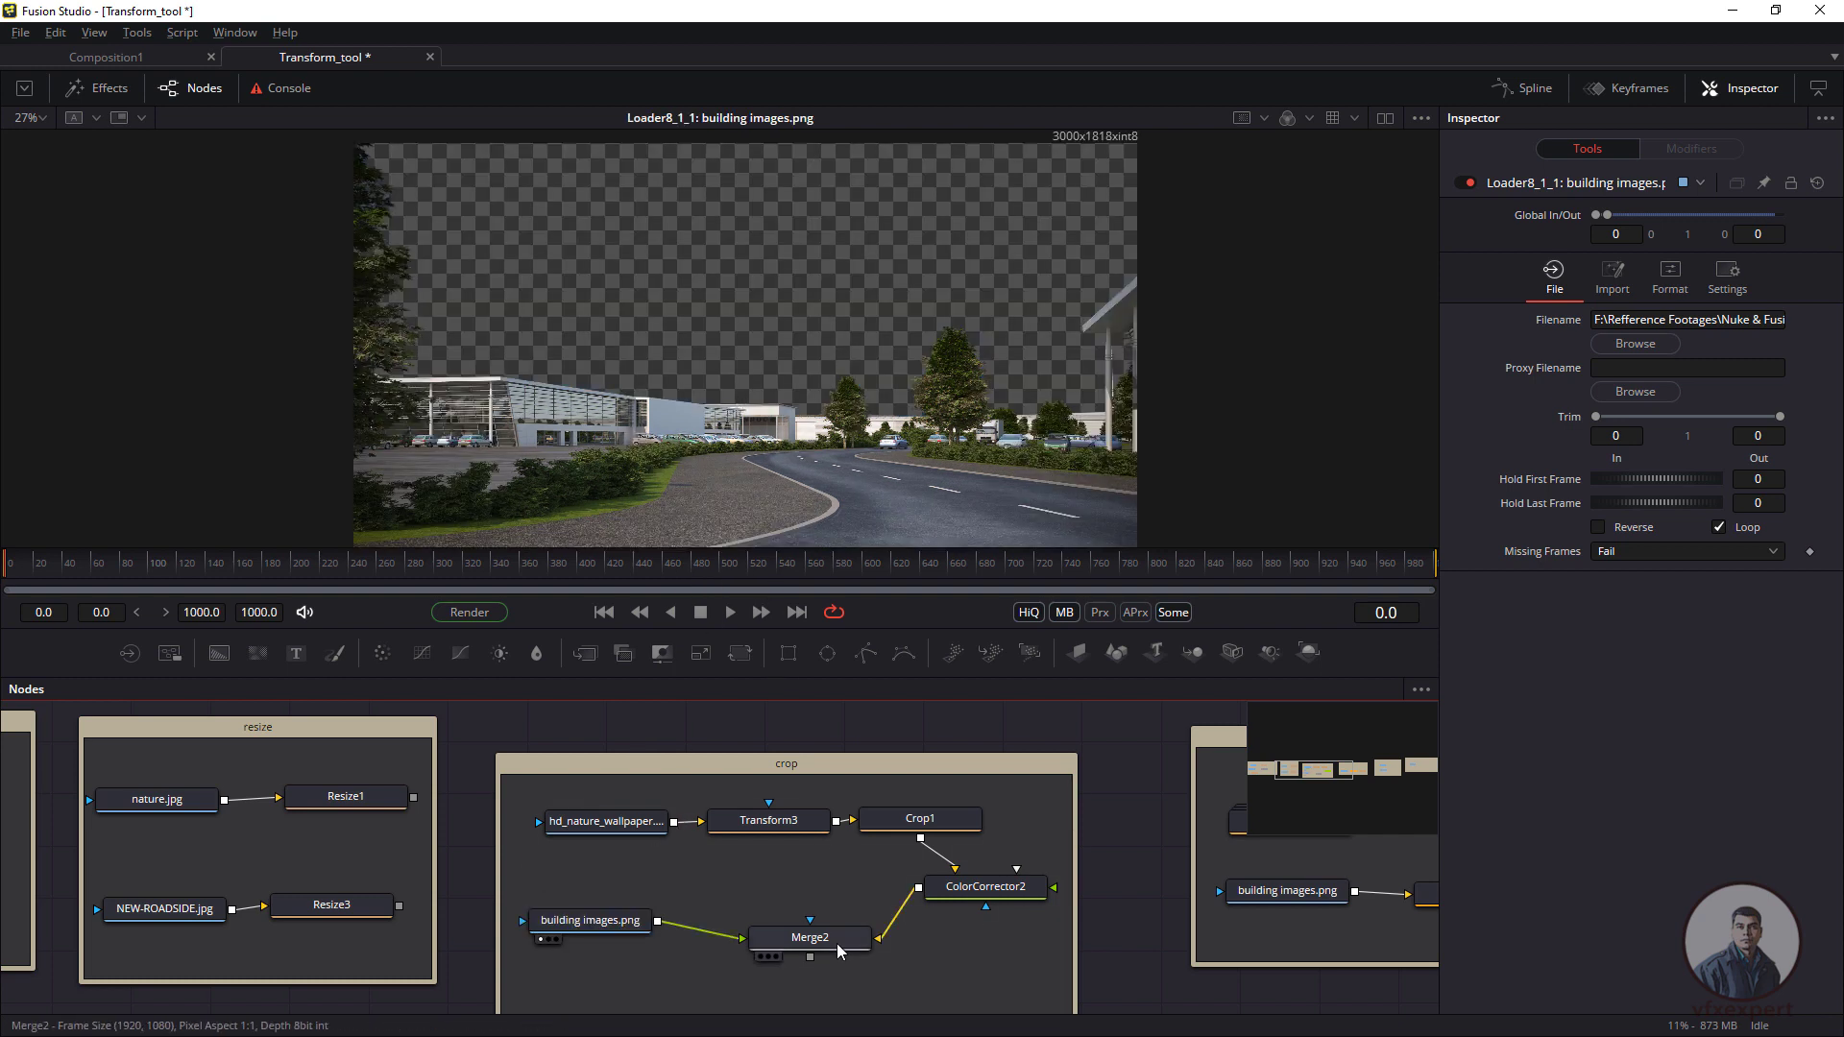
pyautogui.moveTo(810, 937); pyautogui.dragTo(864, 354)
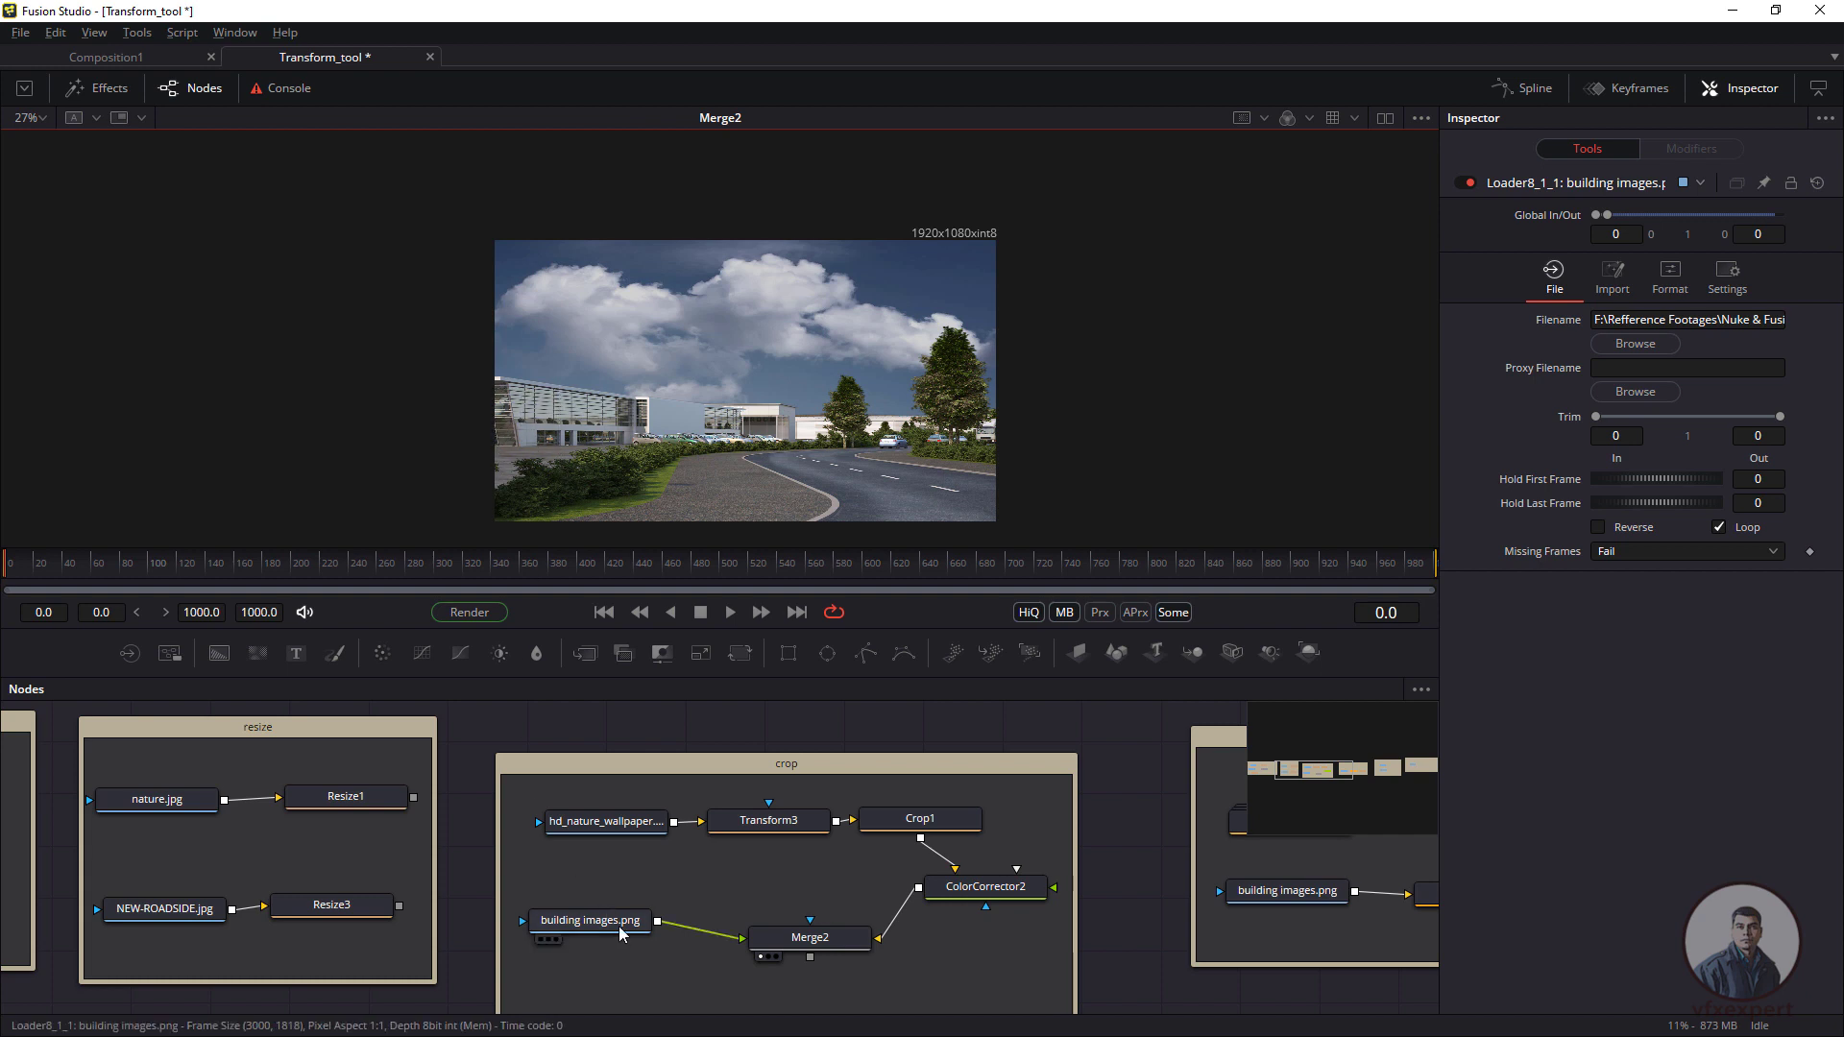
pyautogui.moveTo(620, 932); pyautogui.dragTo(705, 408)
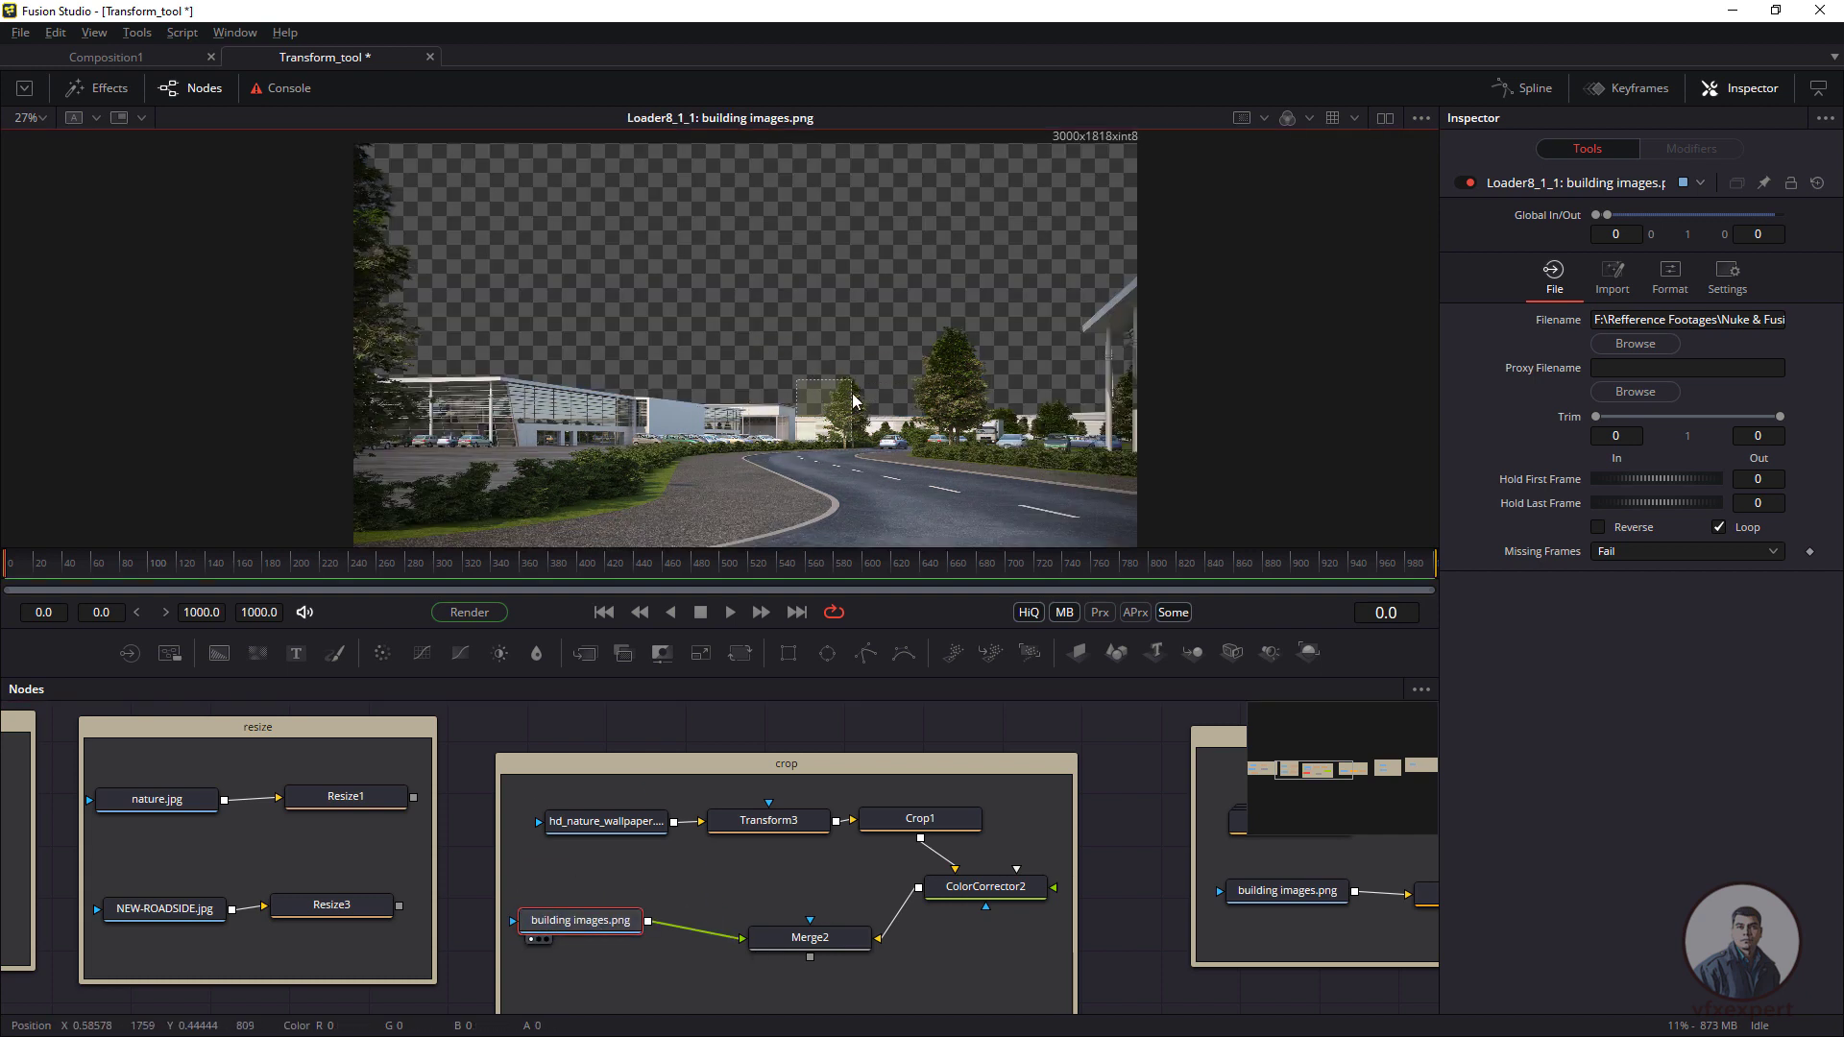
# - Insert a Resize node at 1920 × 1080 between building images.png and Merge2, and display Merge2 in the viewer
pyautogui.scroll(-1, 882, 448)
pyautogui.click(769, 898)
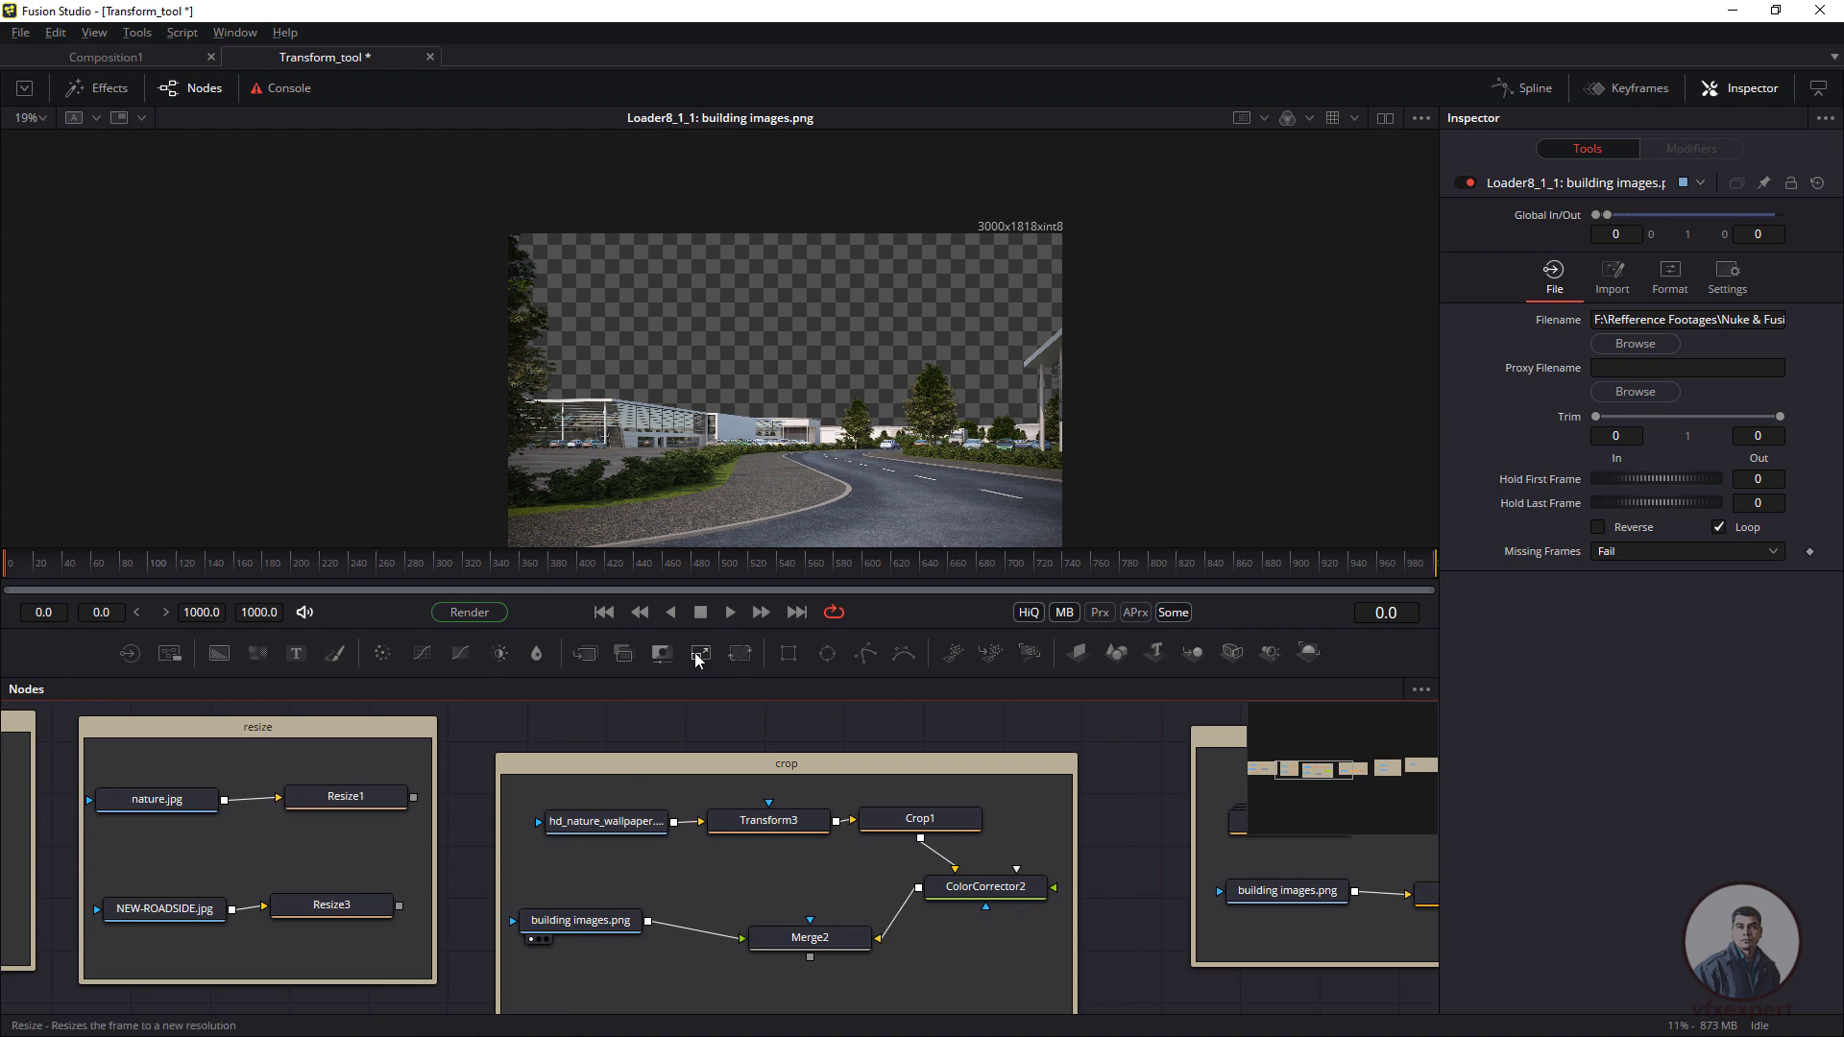
pyautogui.moveTo(702, 653); pyautogui.dragTo(734, 943)
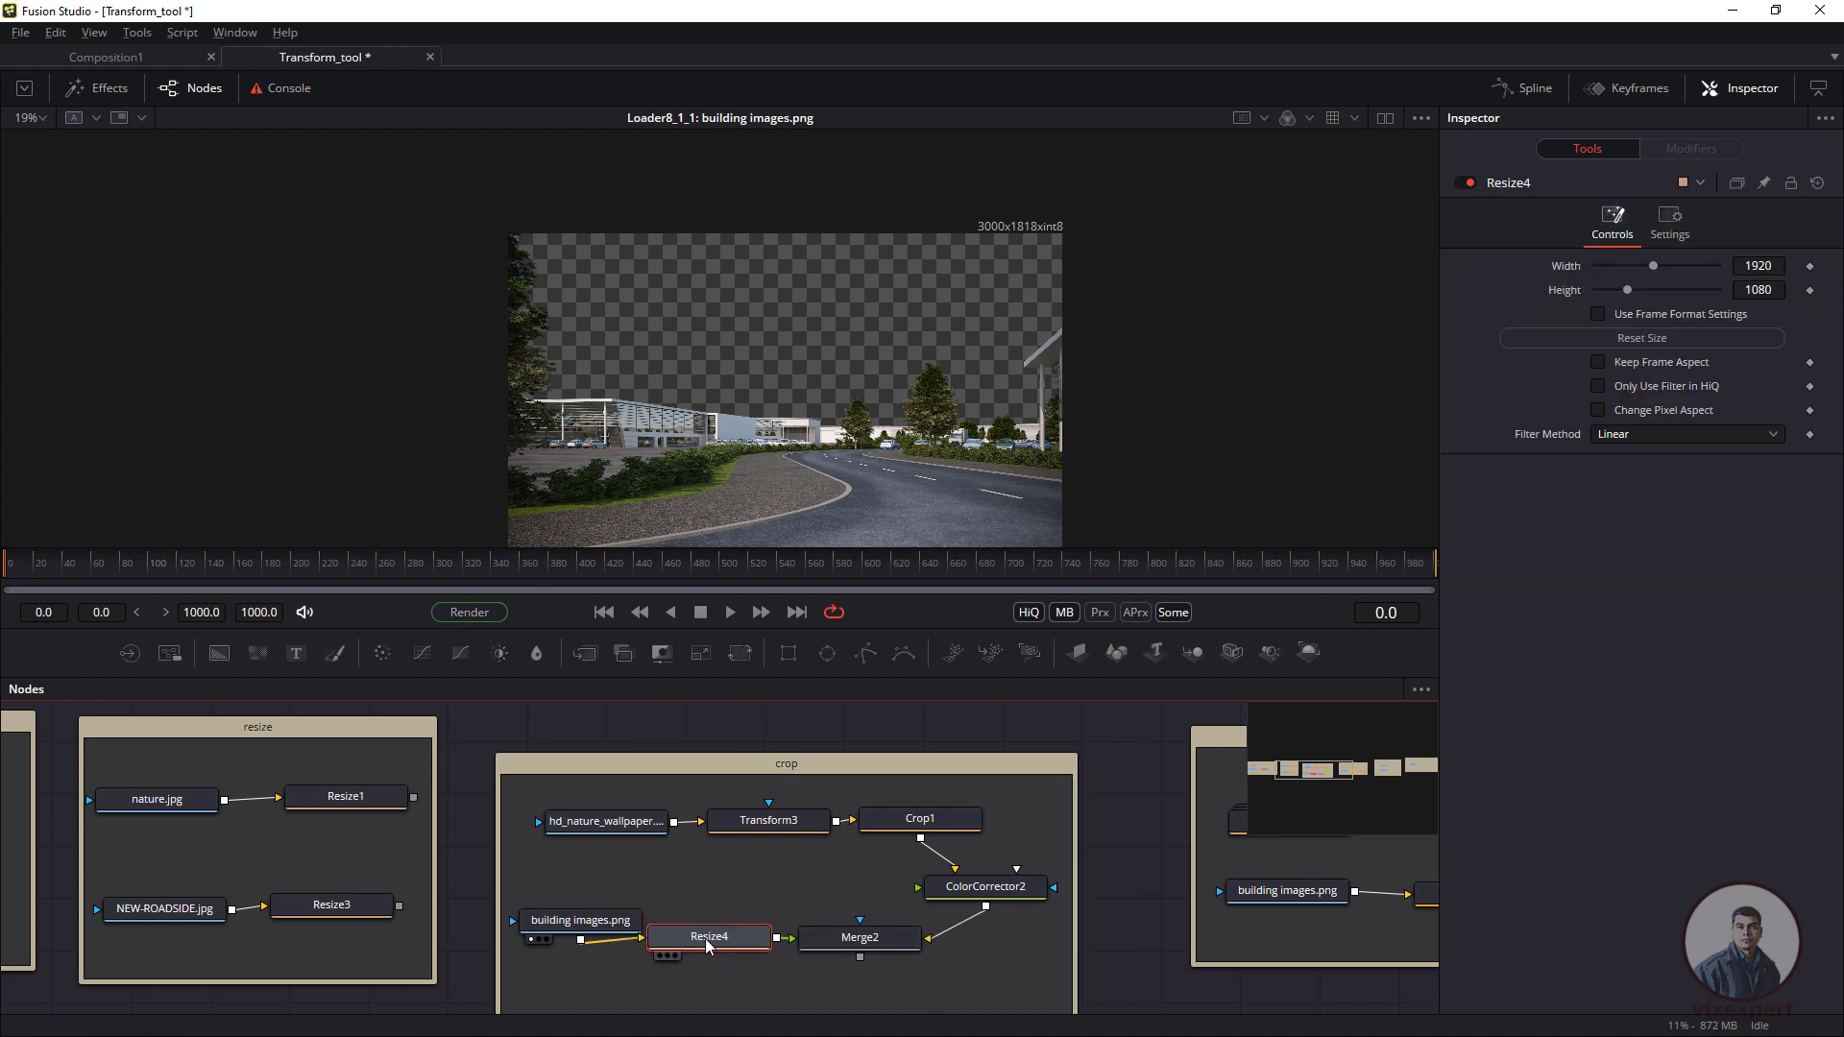
pyautogui.moveTo(848, 943); pyautogui.dragTo(878, 473)
pyautogui.scroll(2, 809, 419)
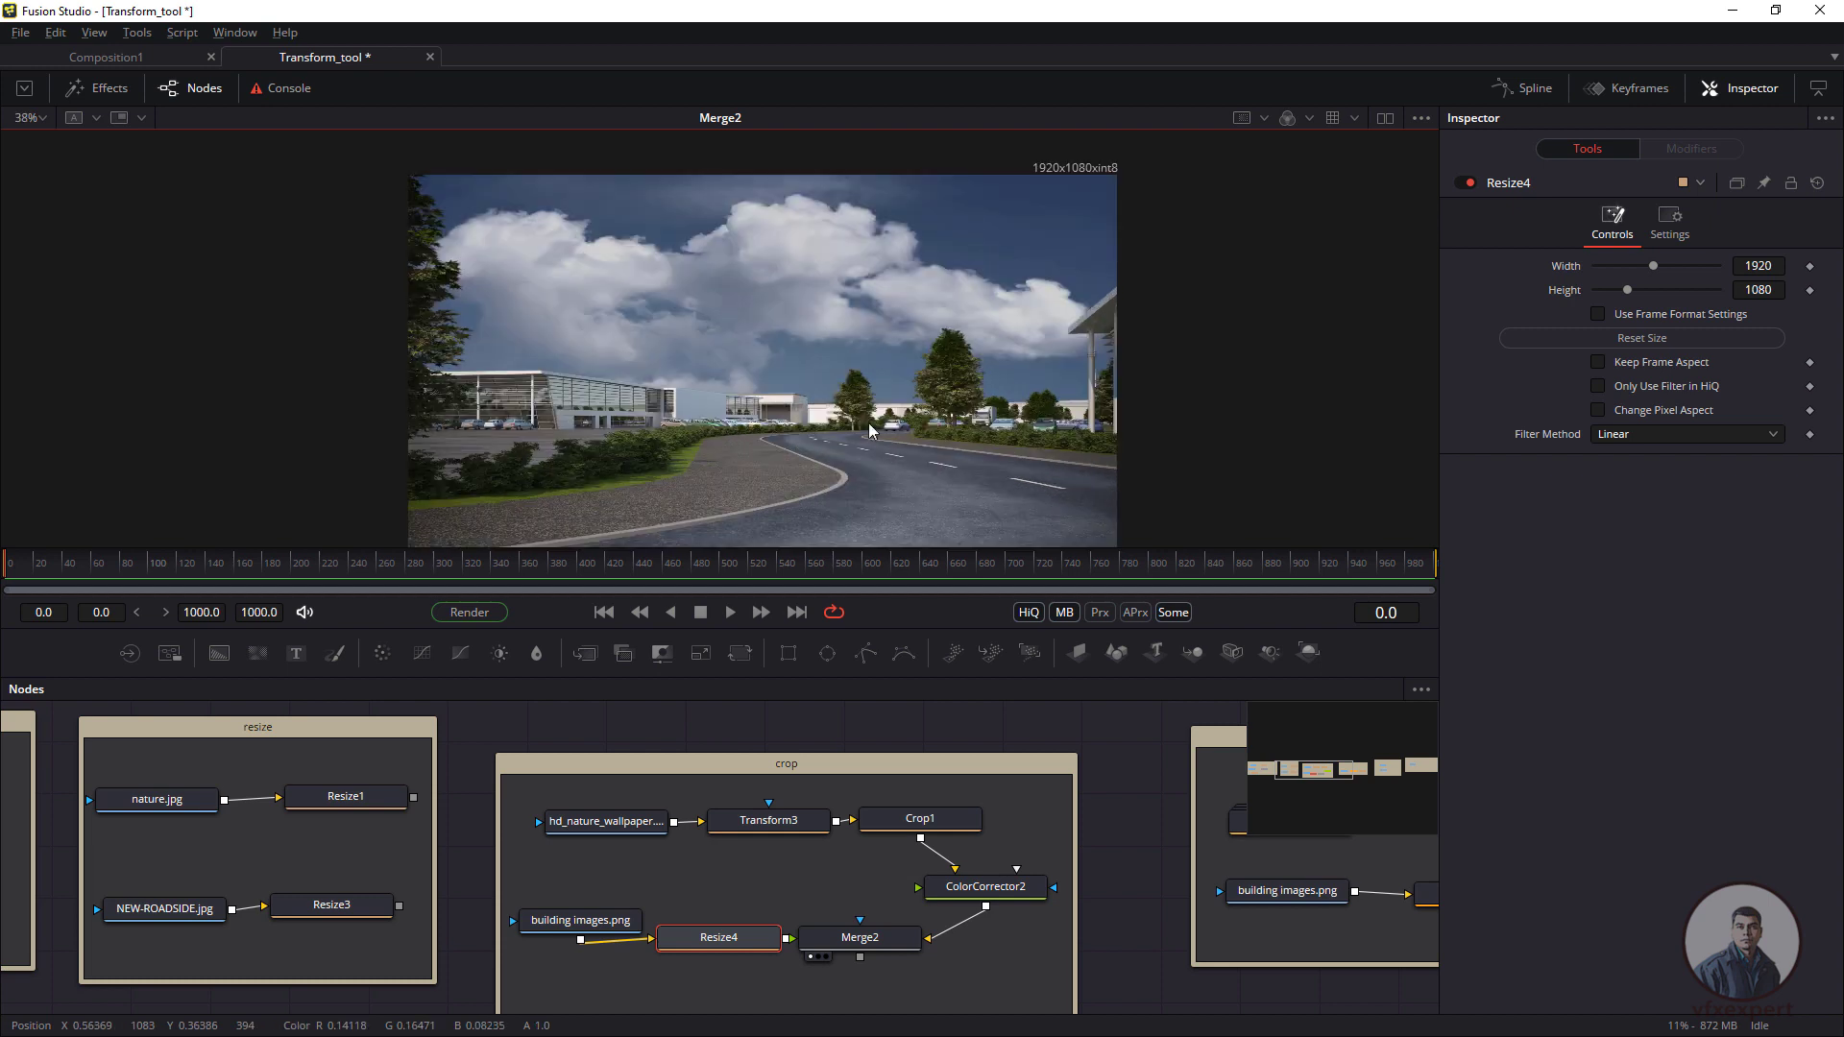
pyautogui.moveTo(1196, 284); pyautogui.dragTo(662, 516)
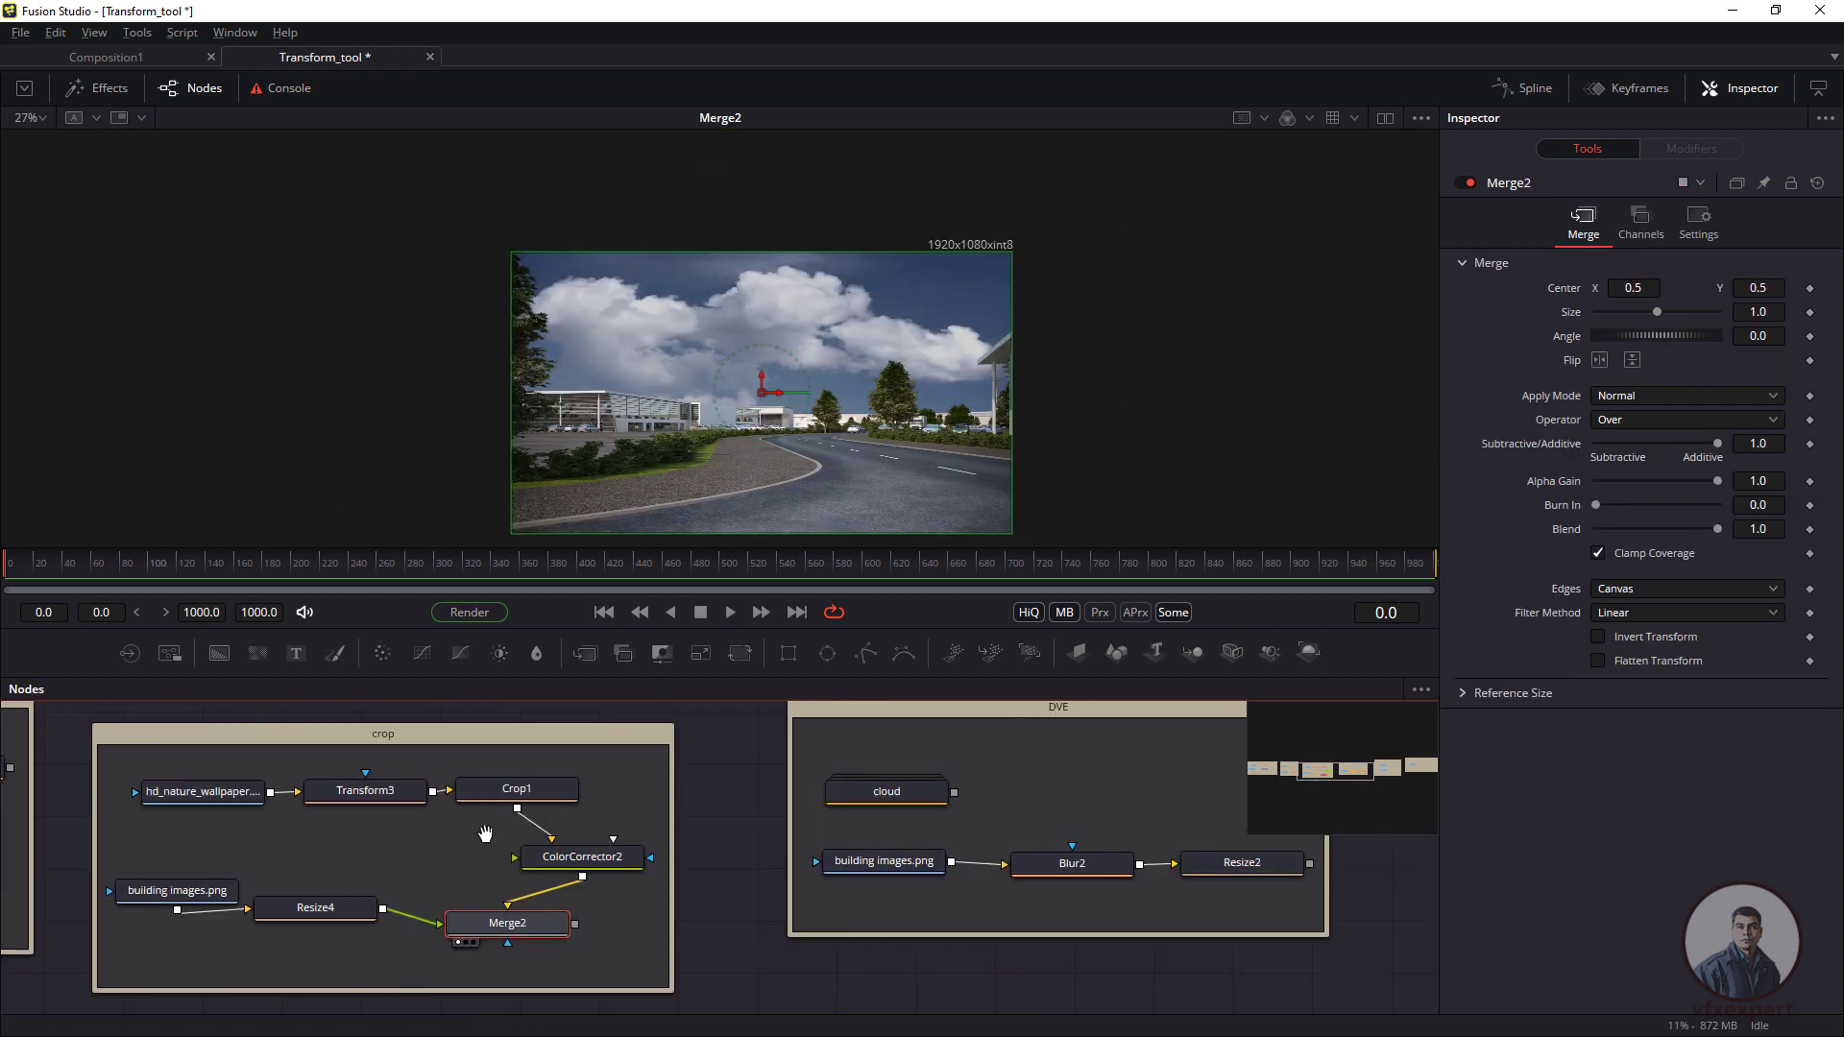
# - View building images.png and the cloud node in the DVE group, and play back the cloud animation
pyautogui.moveTo(662, 885); pyautogui.dragTo(672, 451)
pyautogui.click(840, 832)
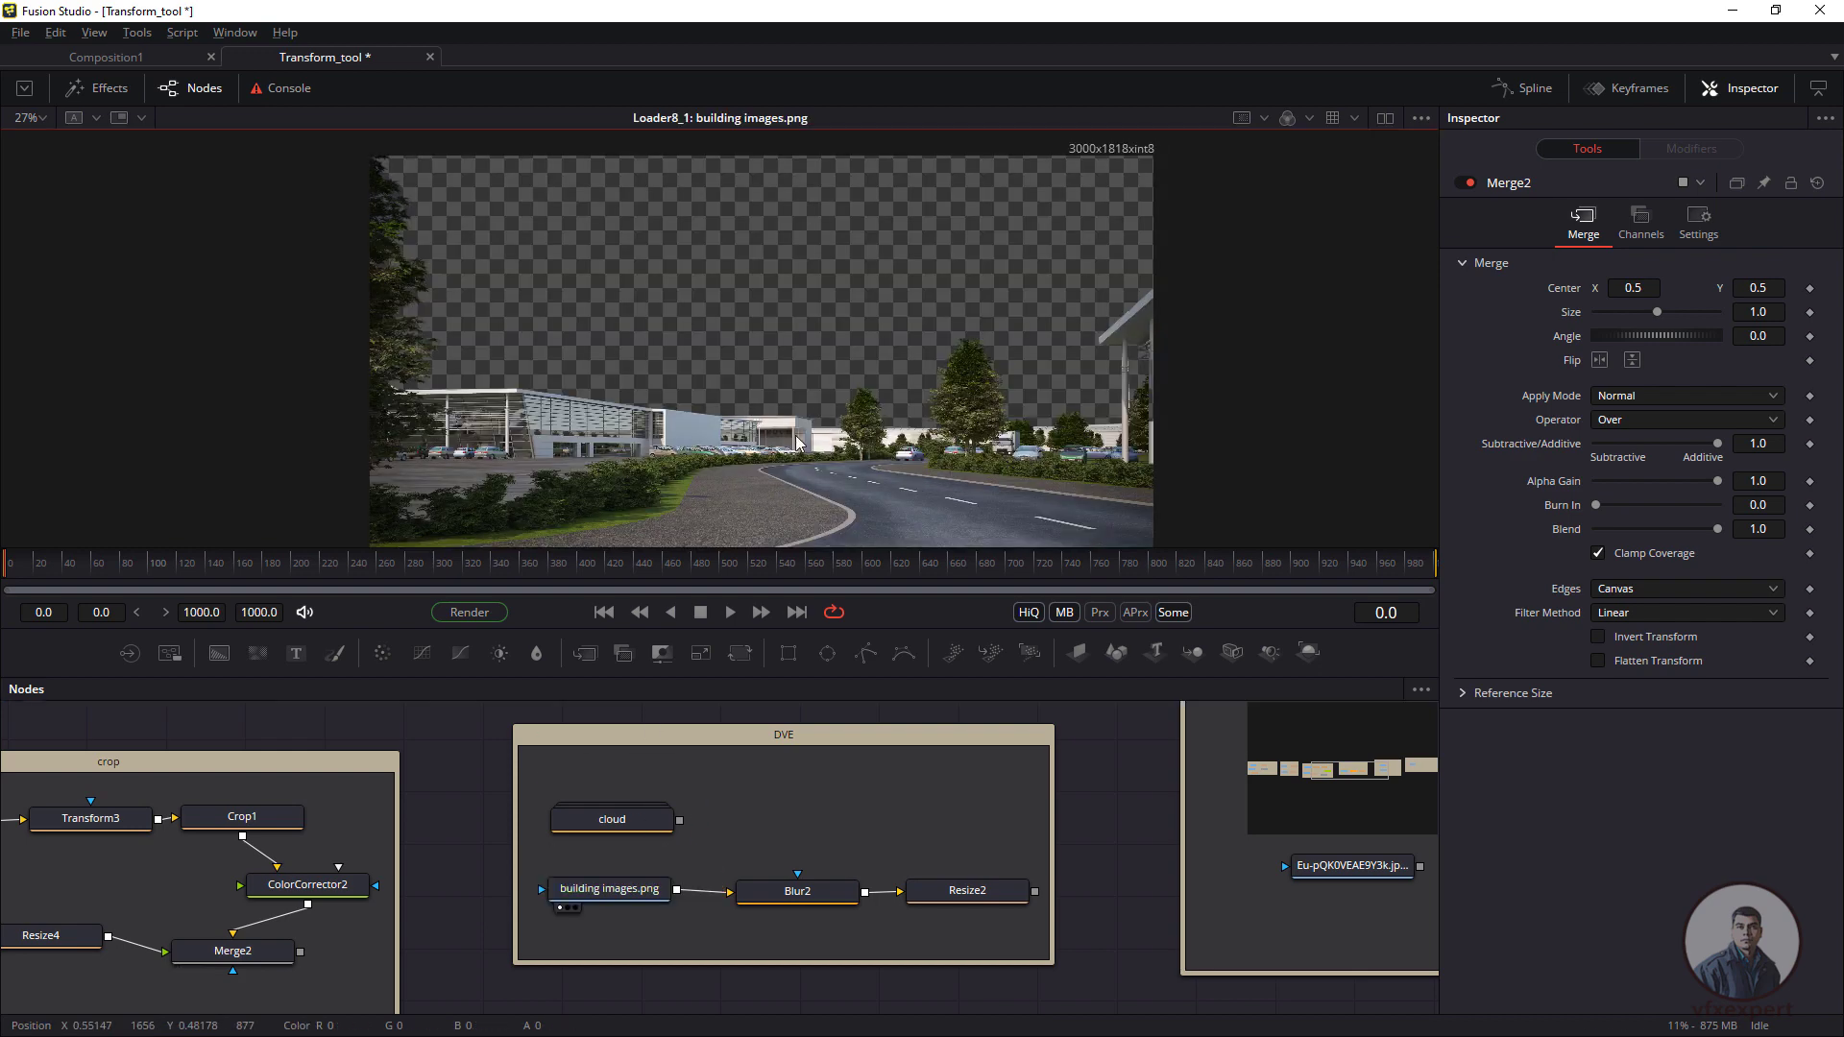
pyautogui.moveTo(607, 819); pyautogui.dragTo(792, 361)
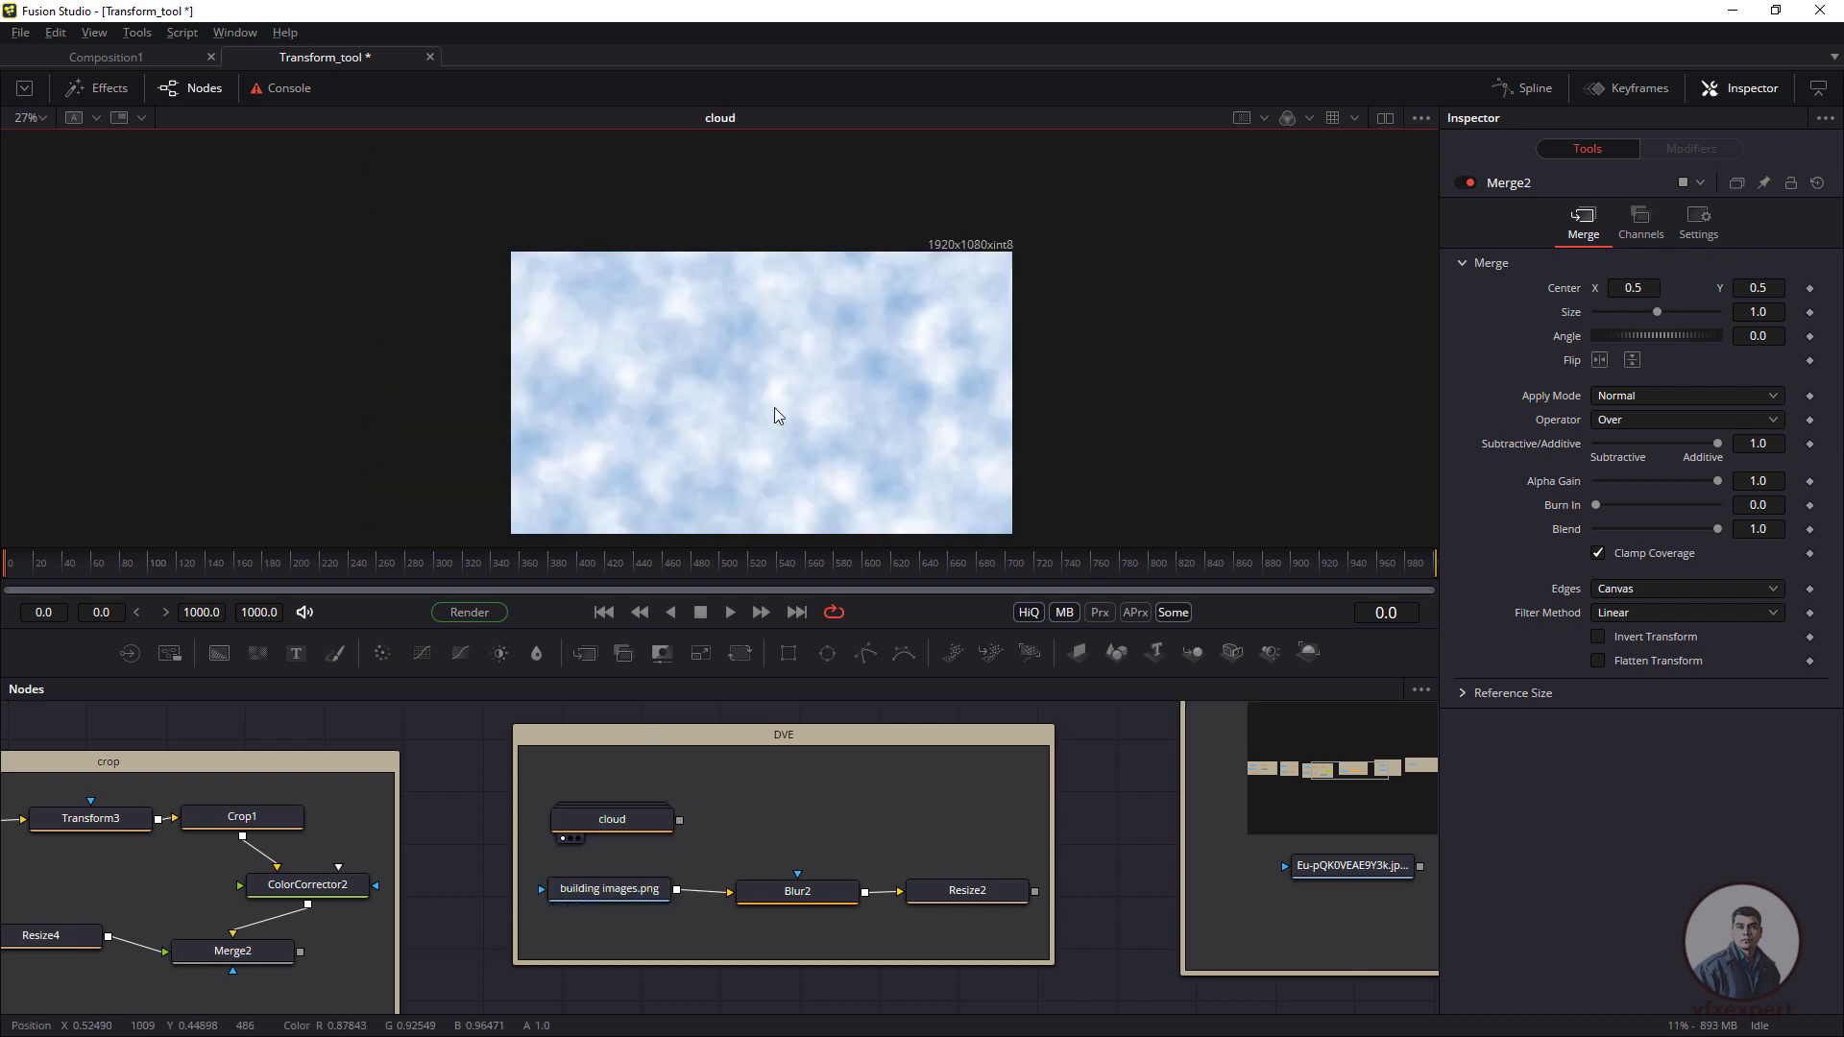
pyautogui.scroll(1, 774, 407)
pyautogui.click(730, 612)
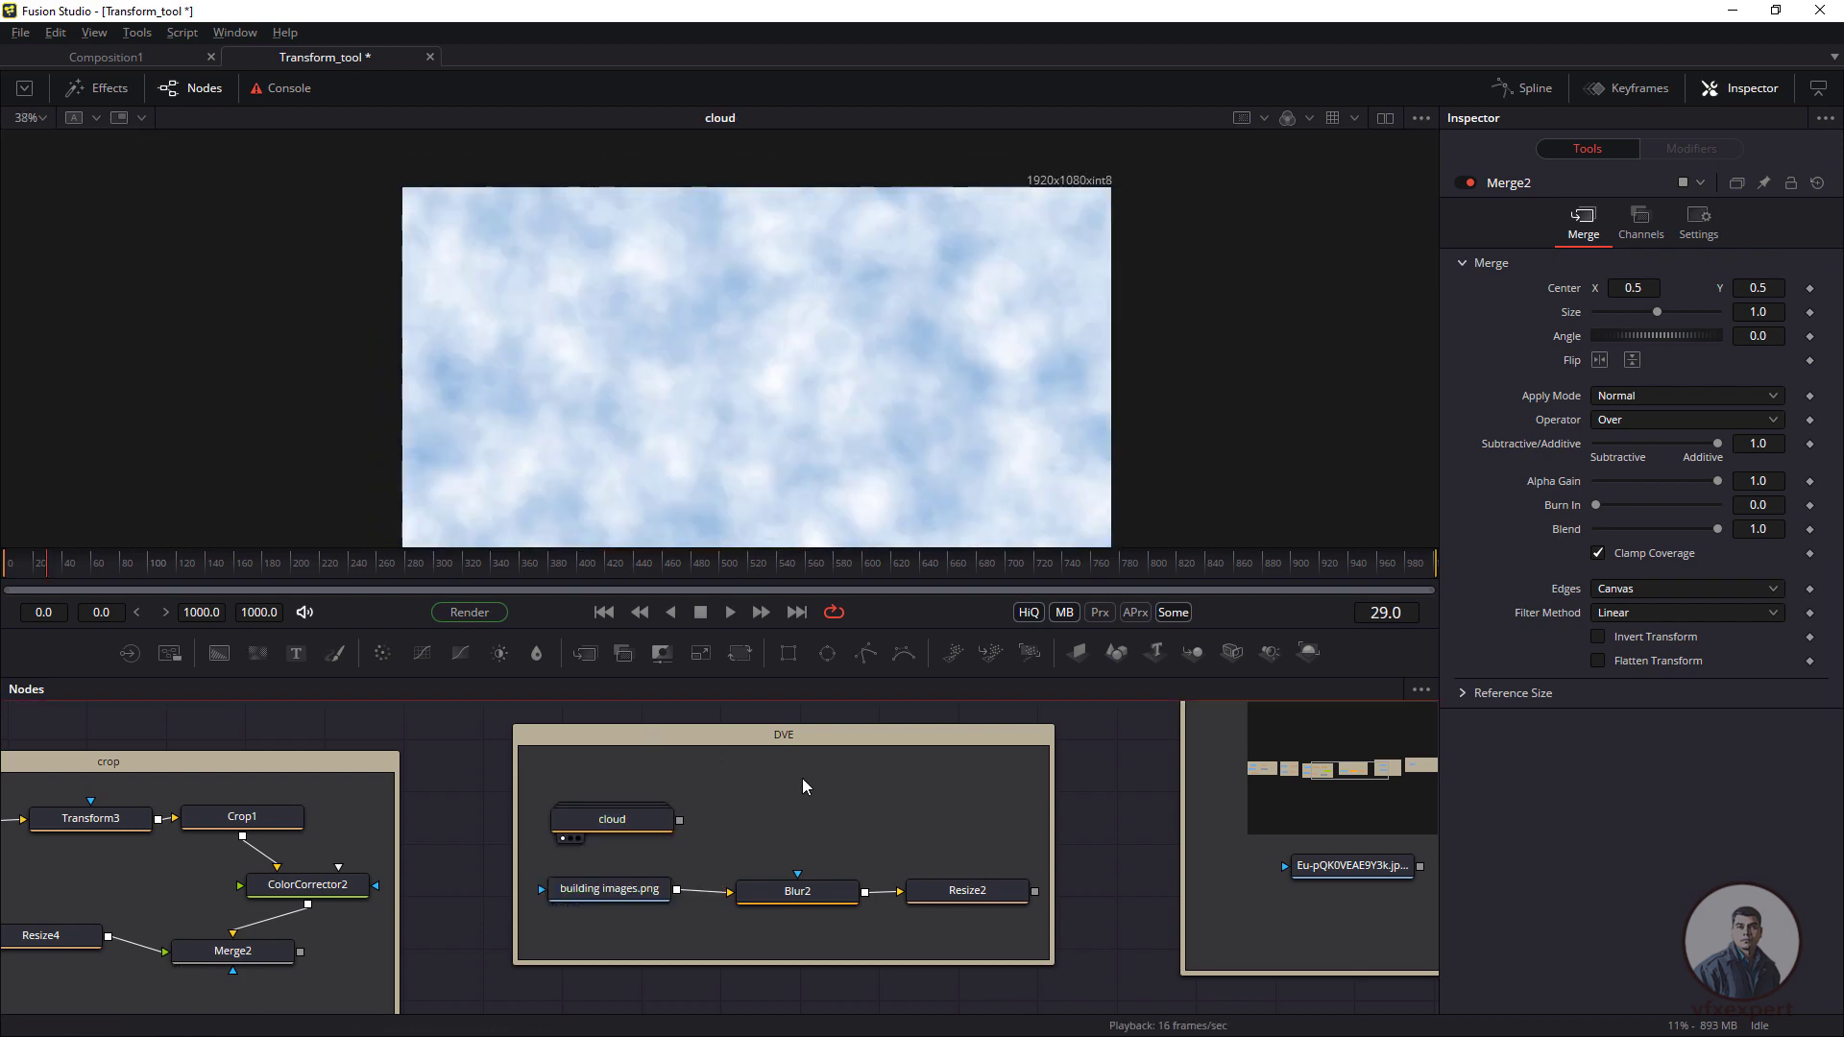
# - Add a DVE node in the DVE group, connect the cloud output to it and display it in the viewer
pyautogui.hotkey('shift', 'space')
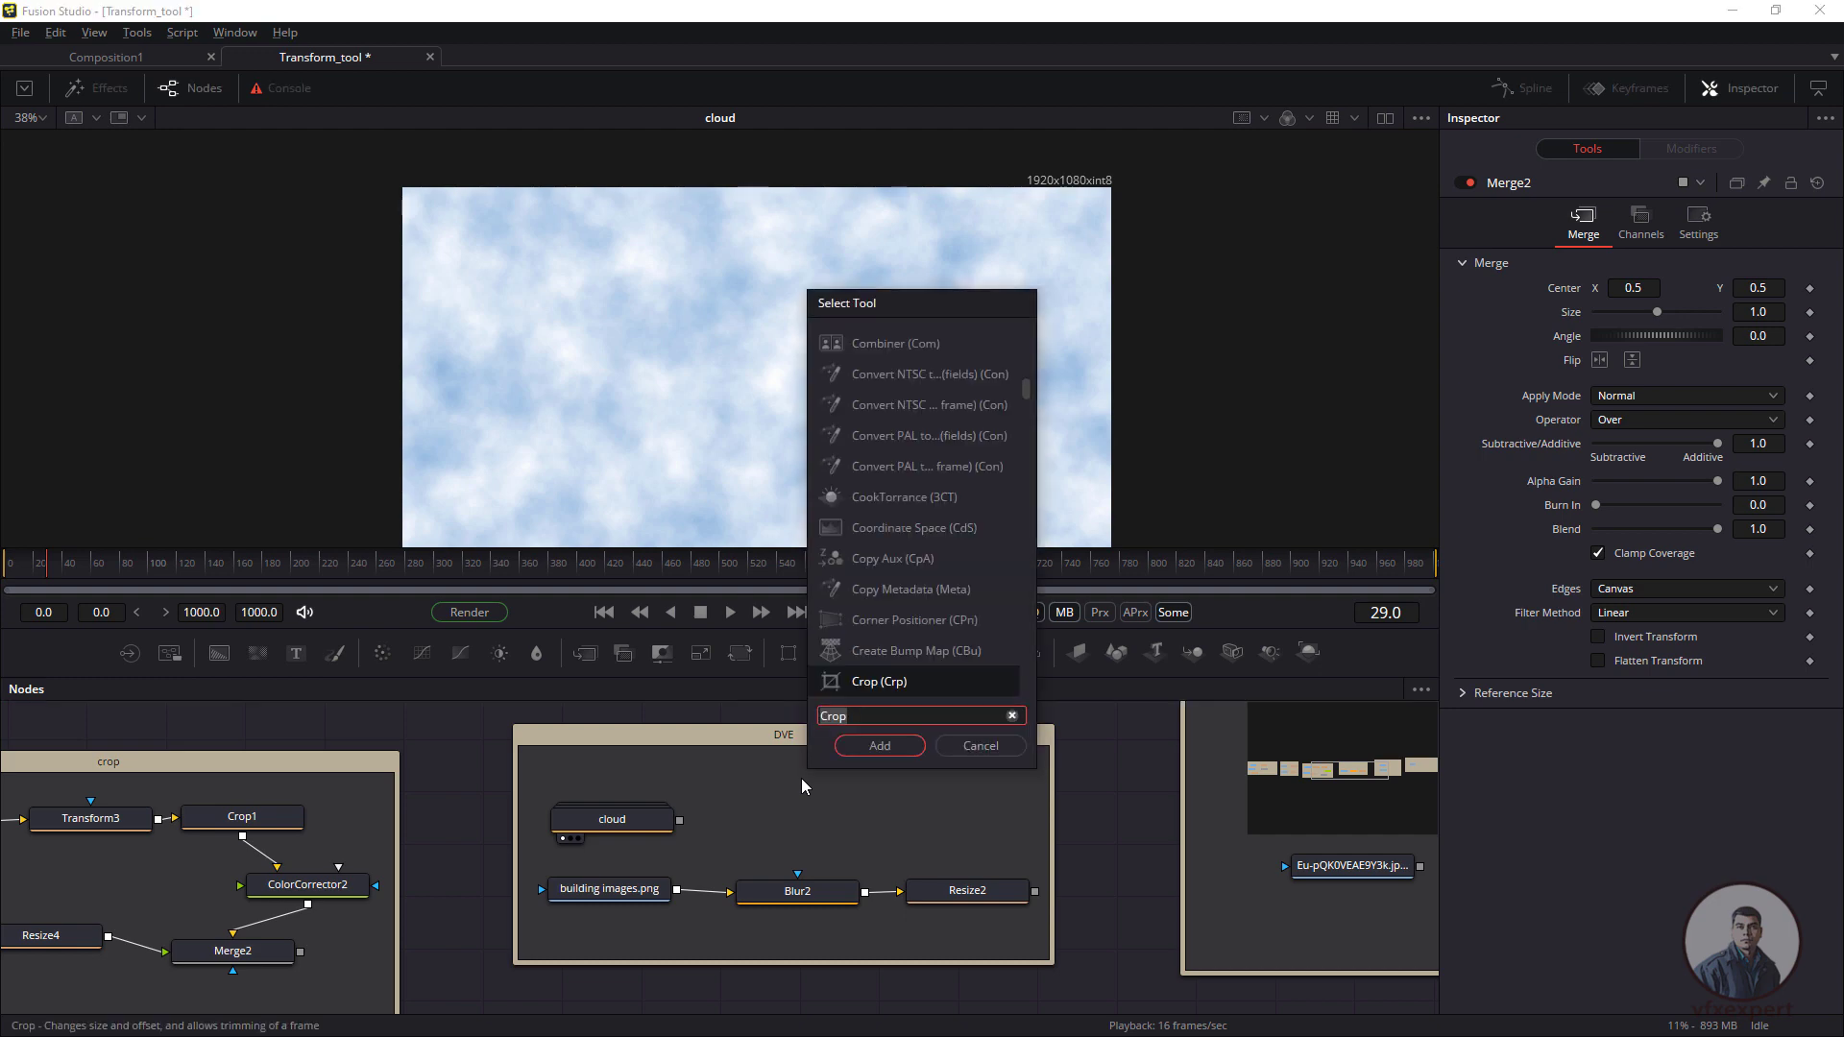
pyautogui.write('dve')
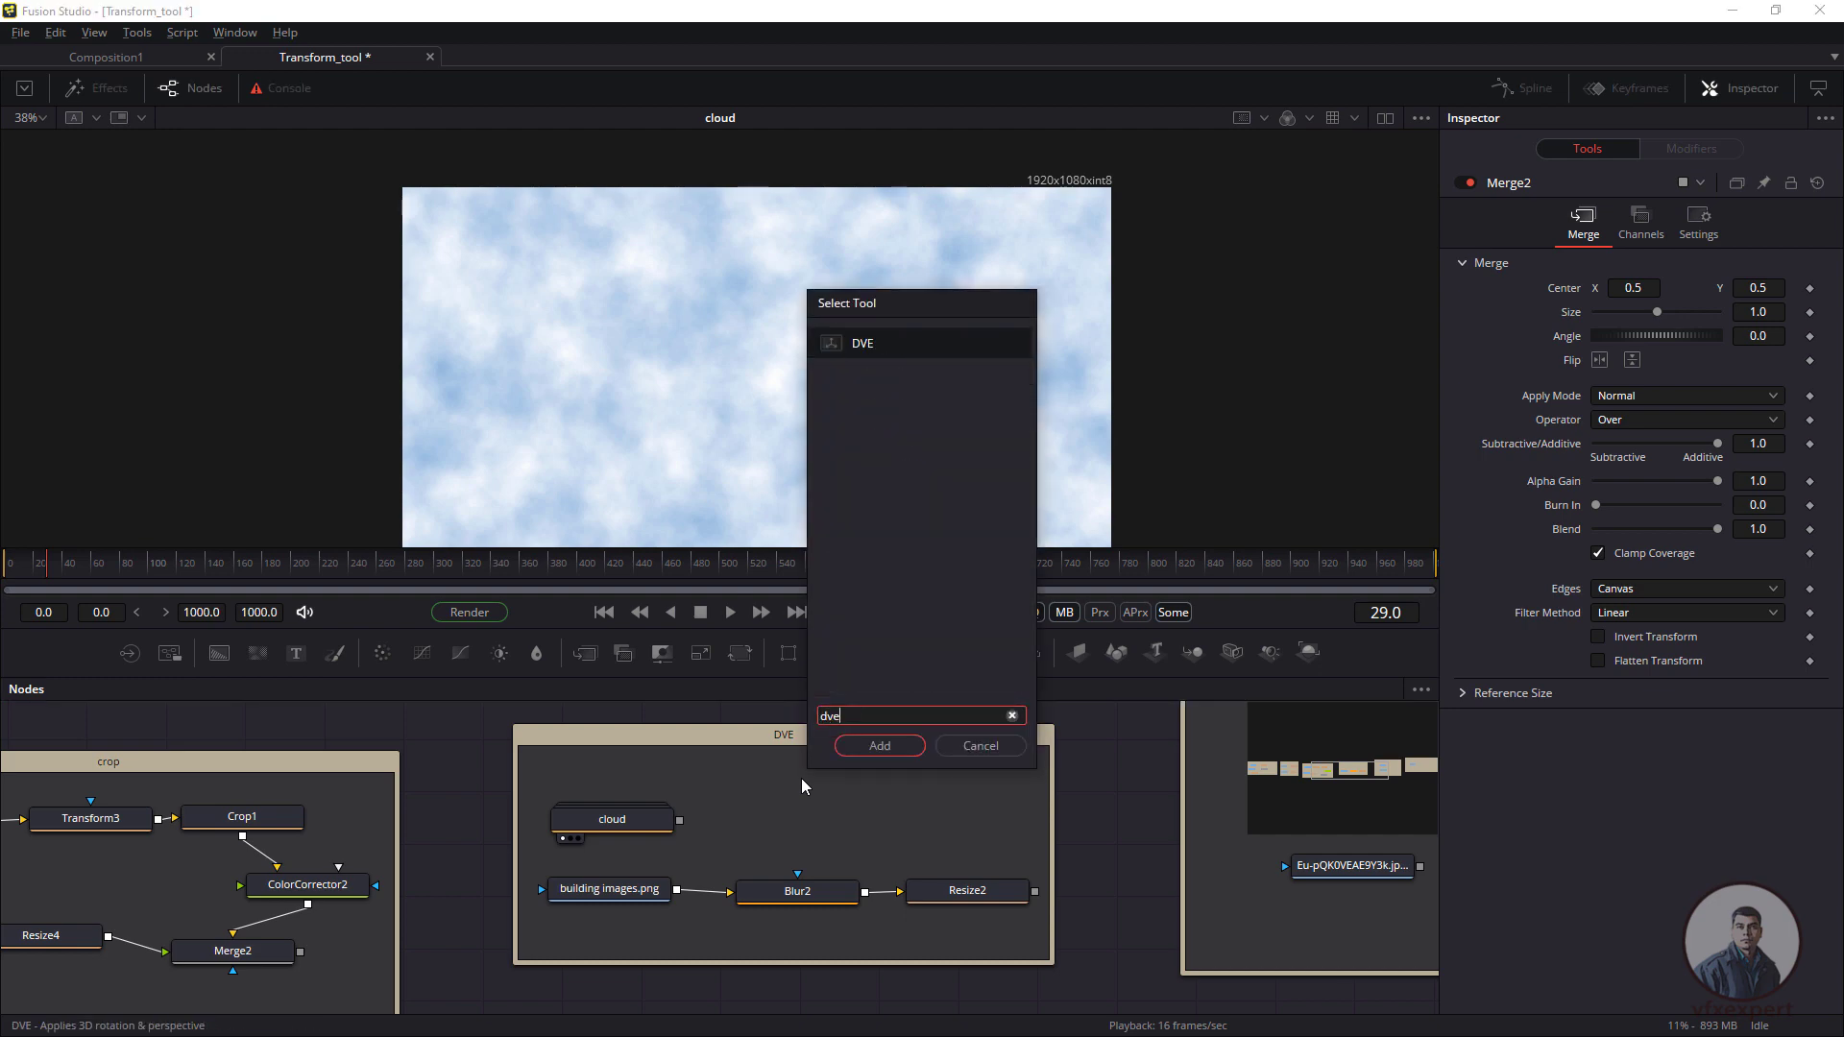
pyautogui.press('Return')
pyautogui.moveTo(816, 792); pyautogui.dragTo(879, 782)
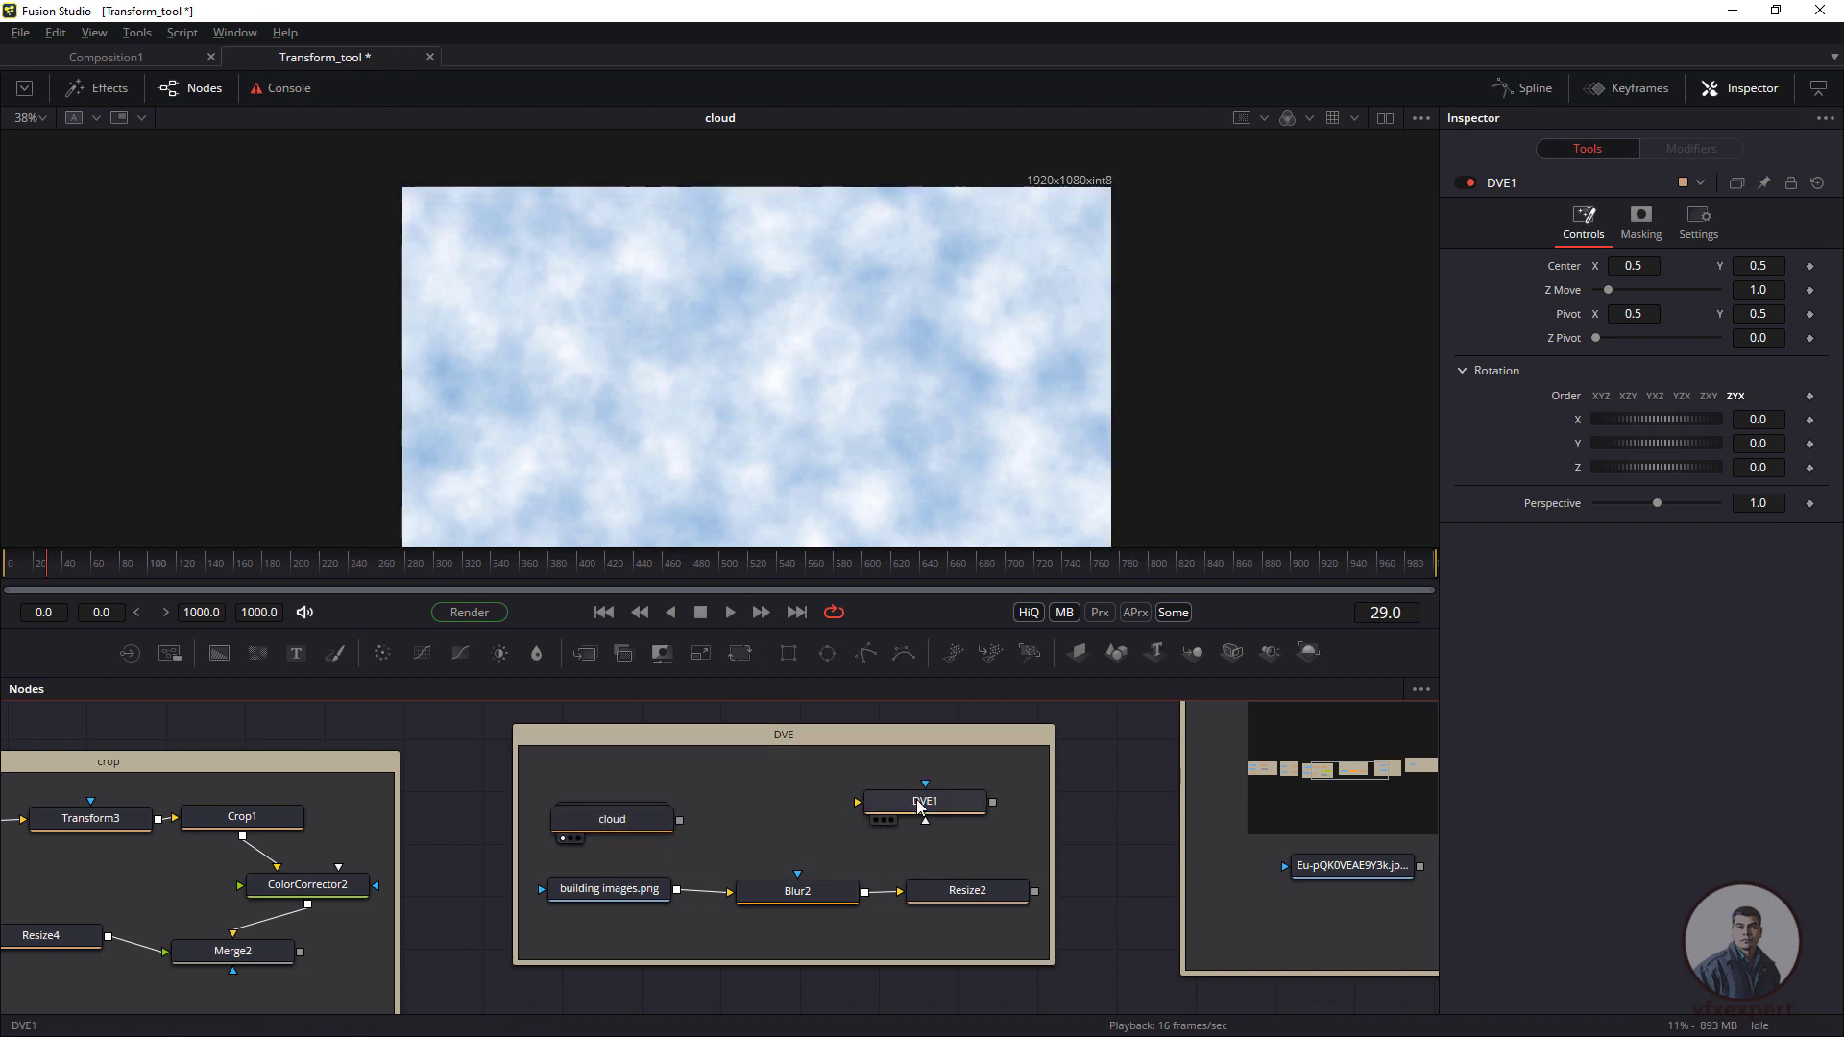
pyautogui.moveTo(916, 799); pyautogui.dragTo(826, 817)
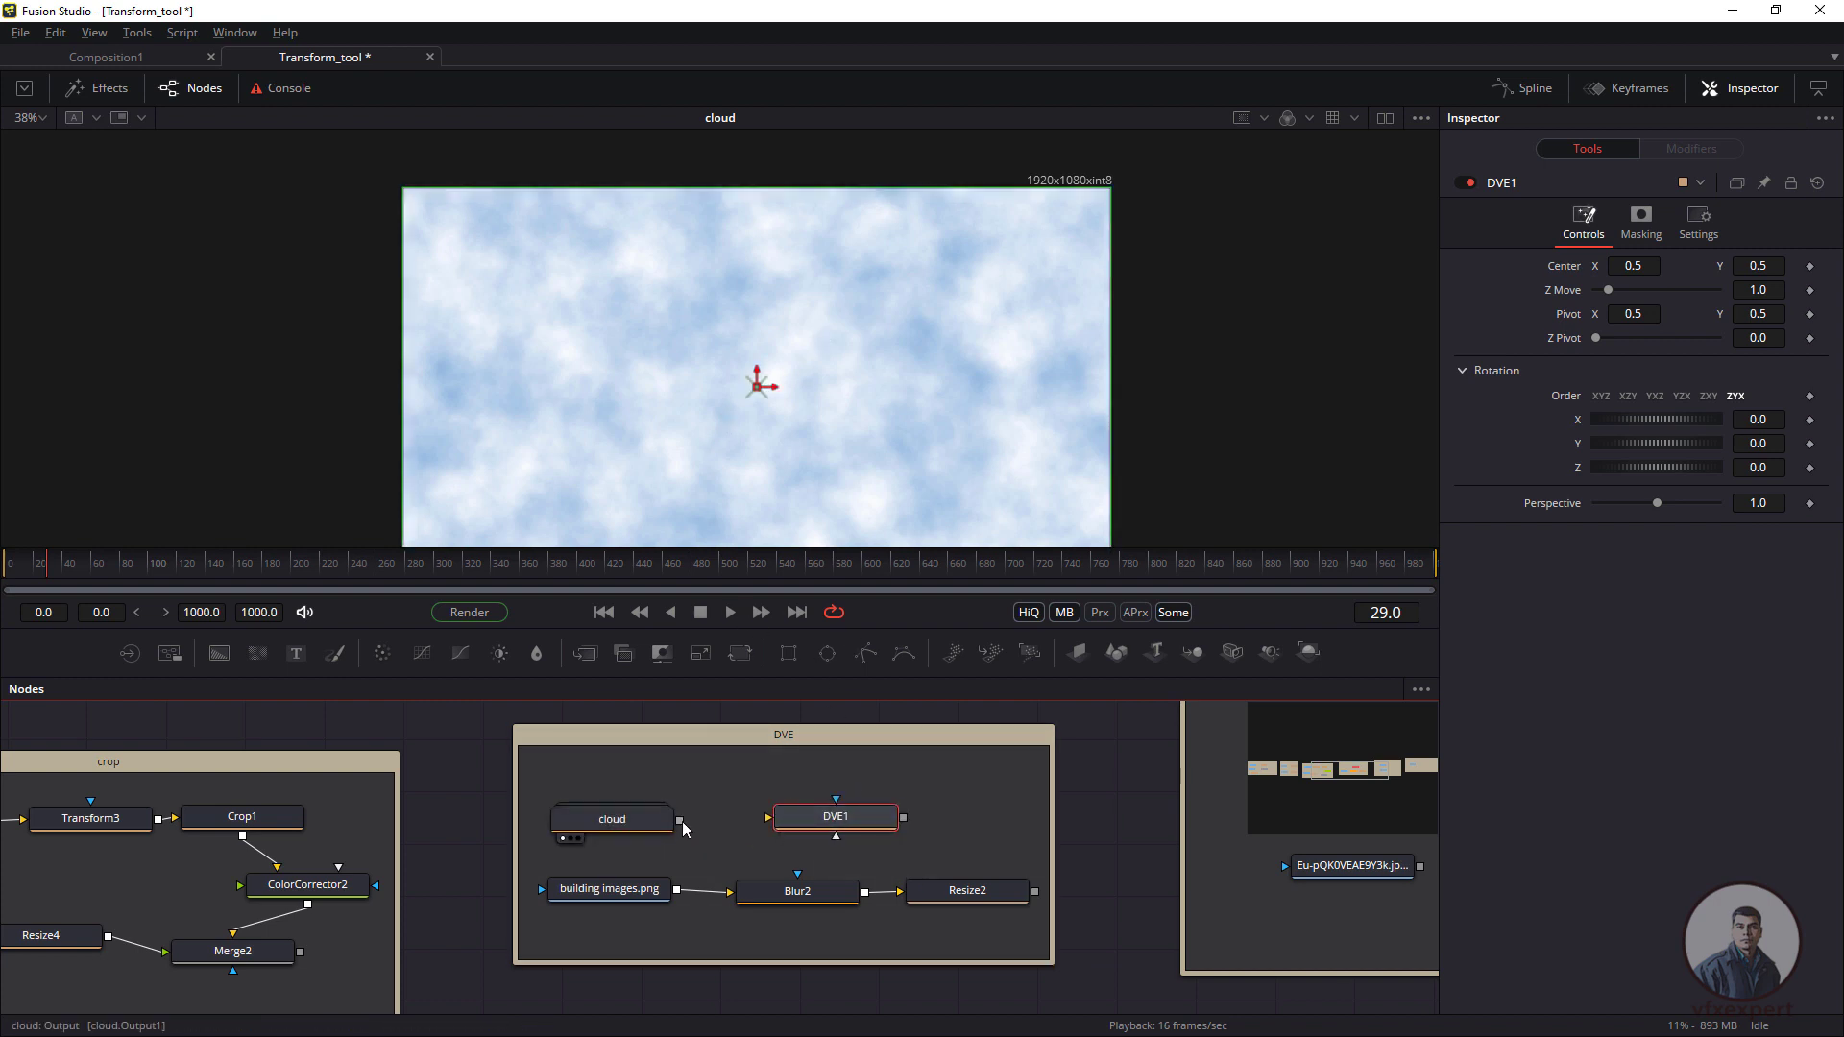
pyautogui.moveTo(679, 820); pyautogui.dragTo(809, 816)
pyautogui.press('1')
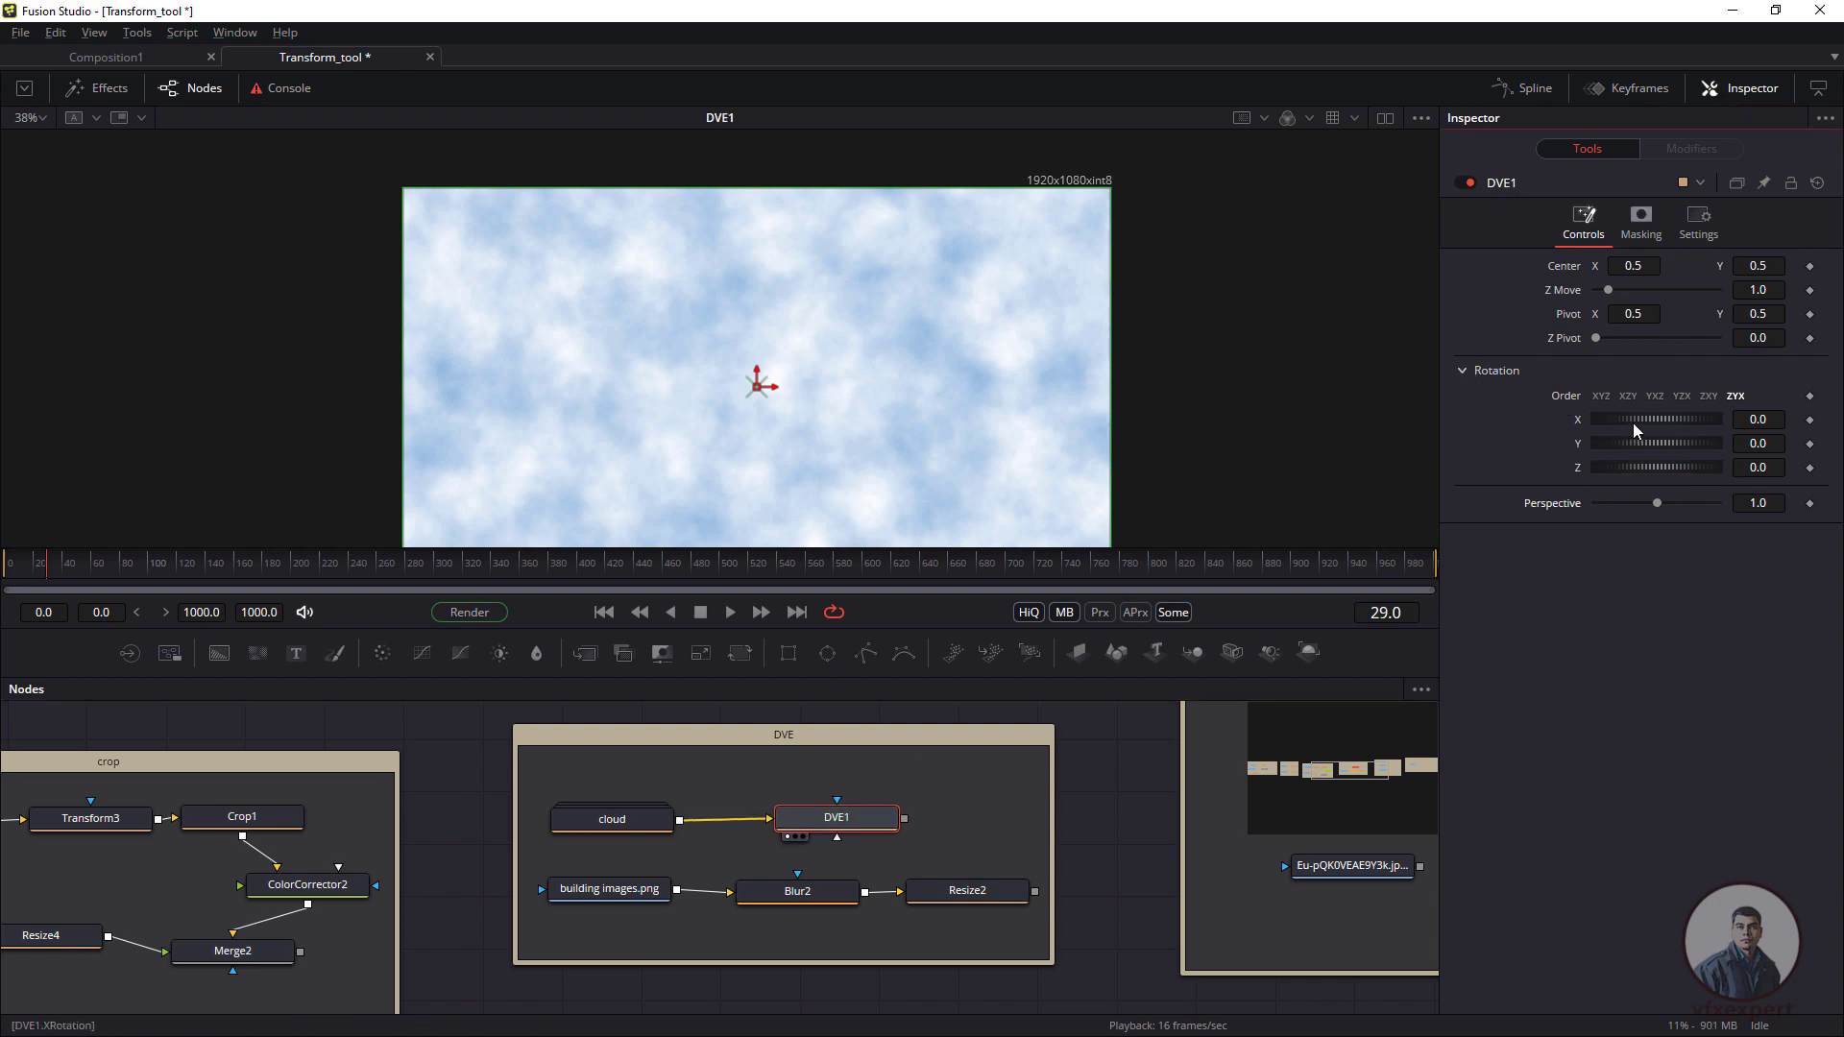
# - Tilt the clouds with a DVE1 X rotation of 70.4, Y and Z rotation of 0, and a Perspective of 0.375
pyautogui.moveTo(1638, 417); pyautogui.dragTo(1665, 481)
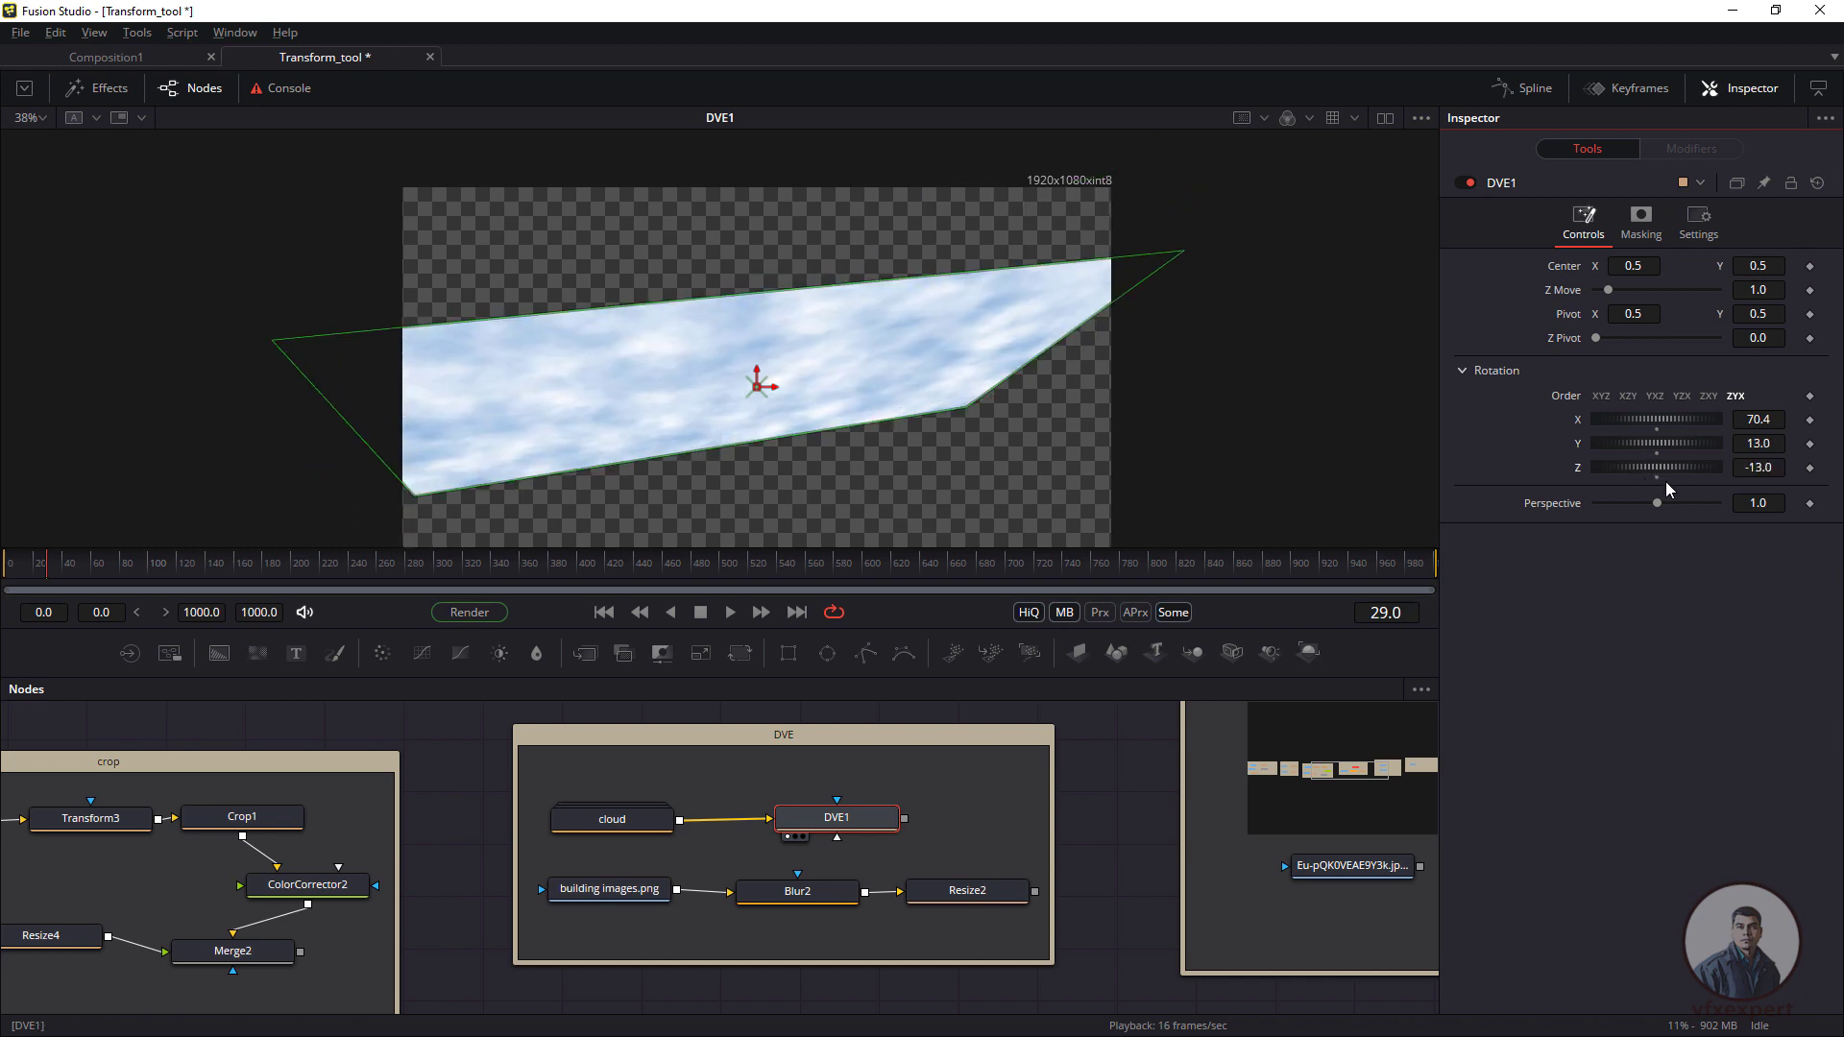
pyautogui.click(1656, 477)
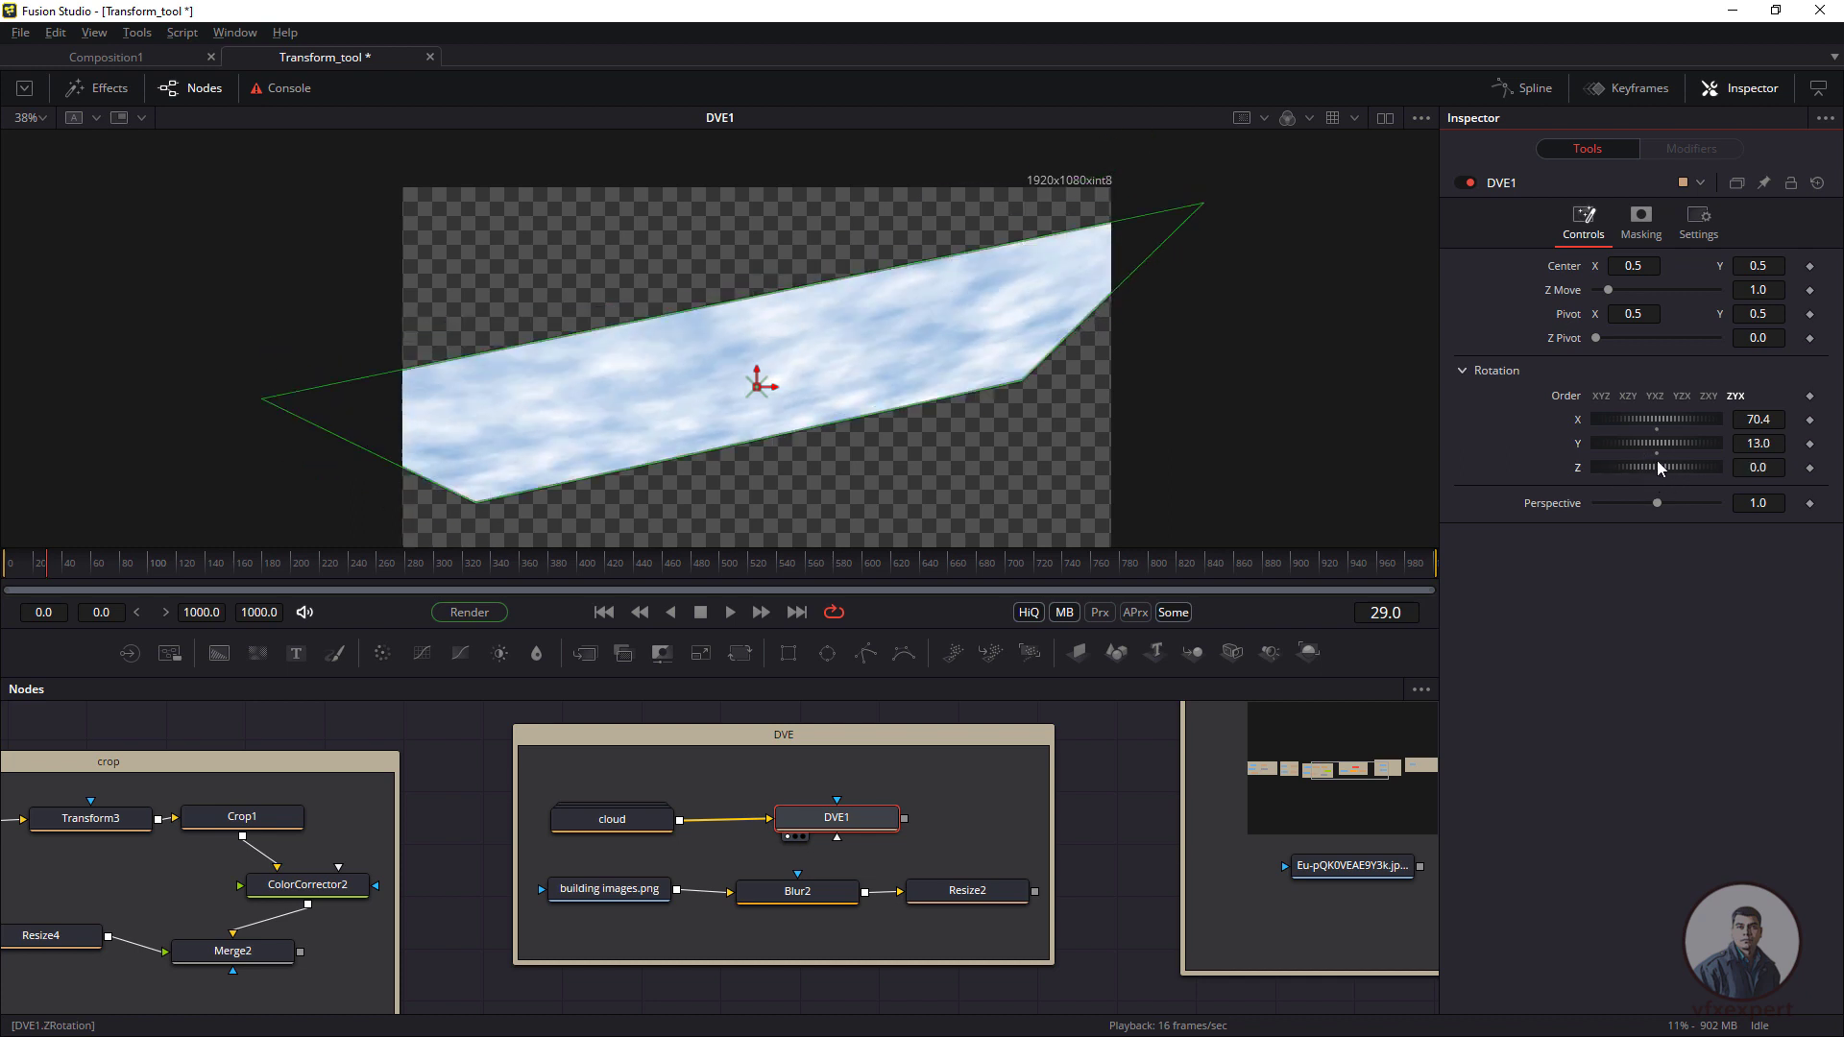
pyautogui.click(1655, 453)
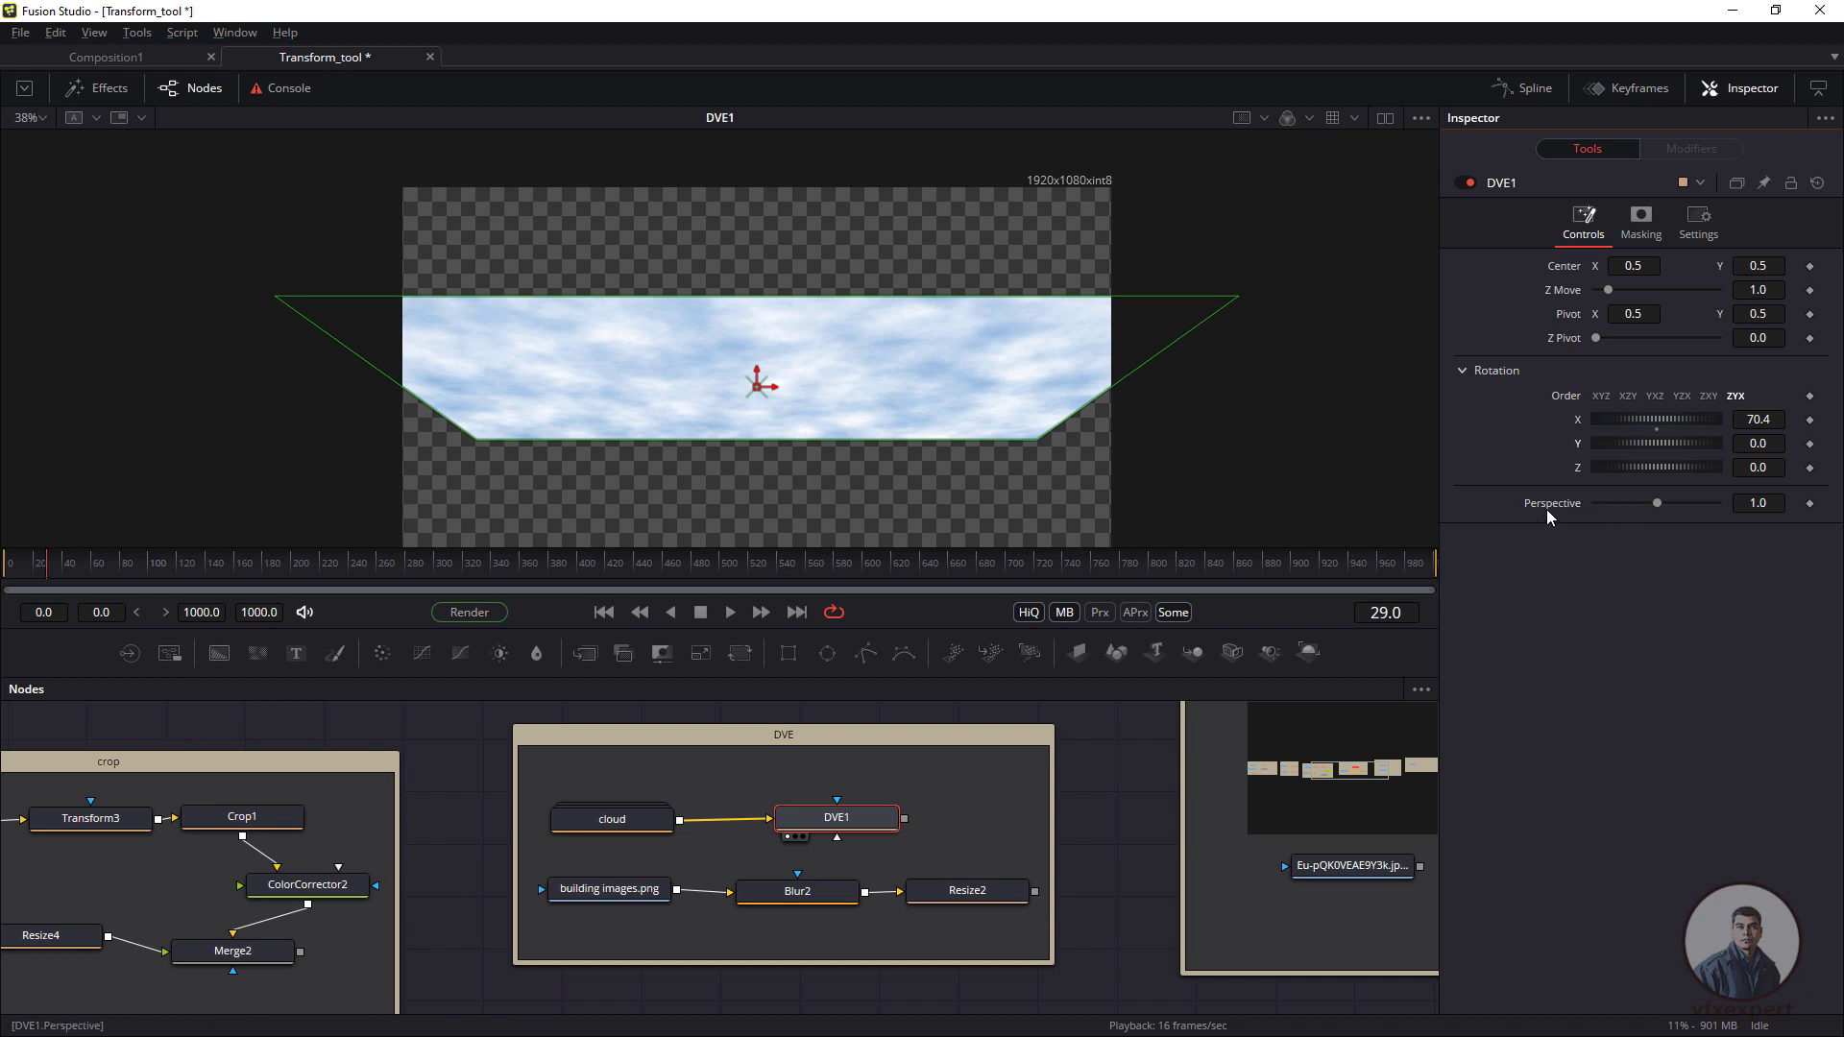
pyautogui.moveTo(1657, 503); pyautogui.dragTo(1611, 490)
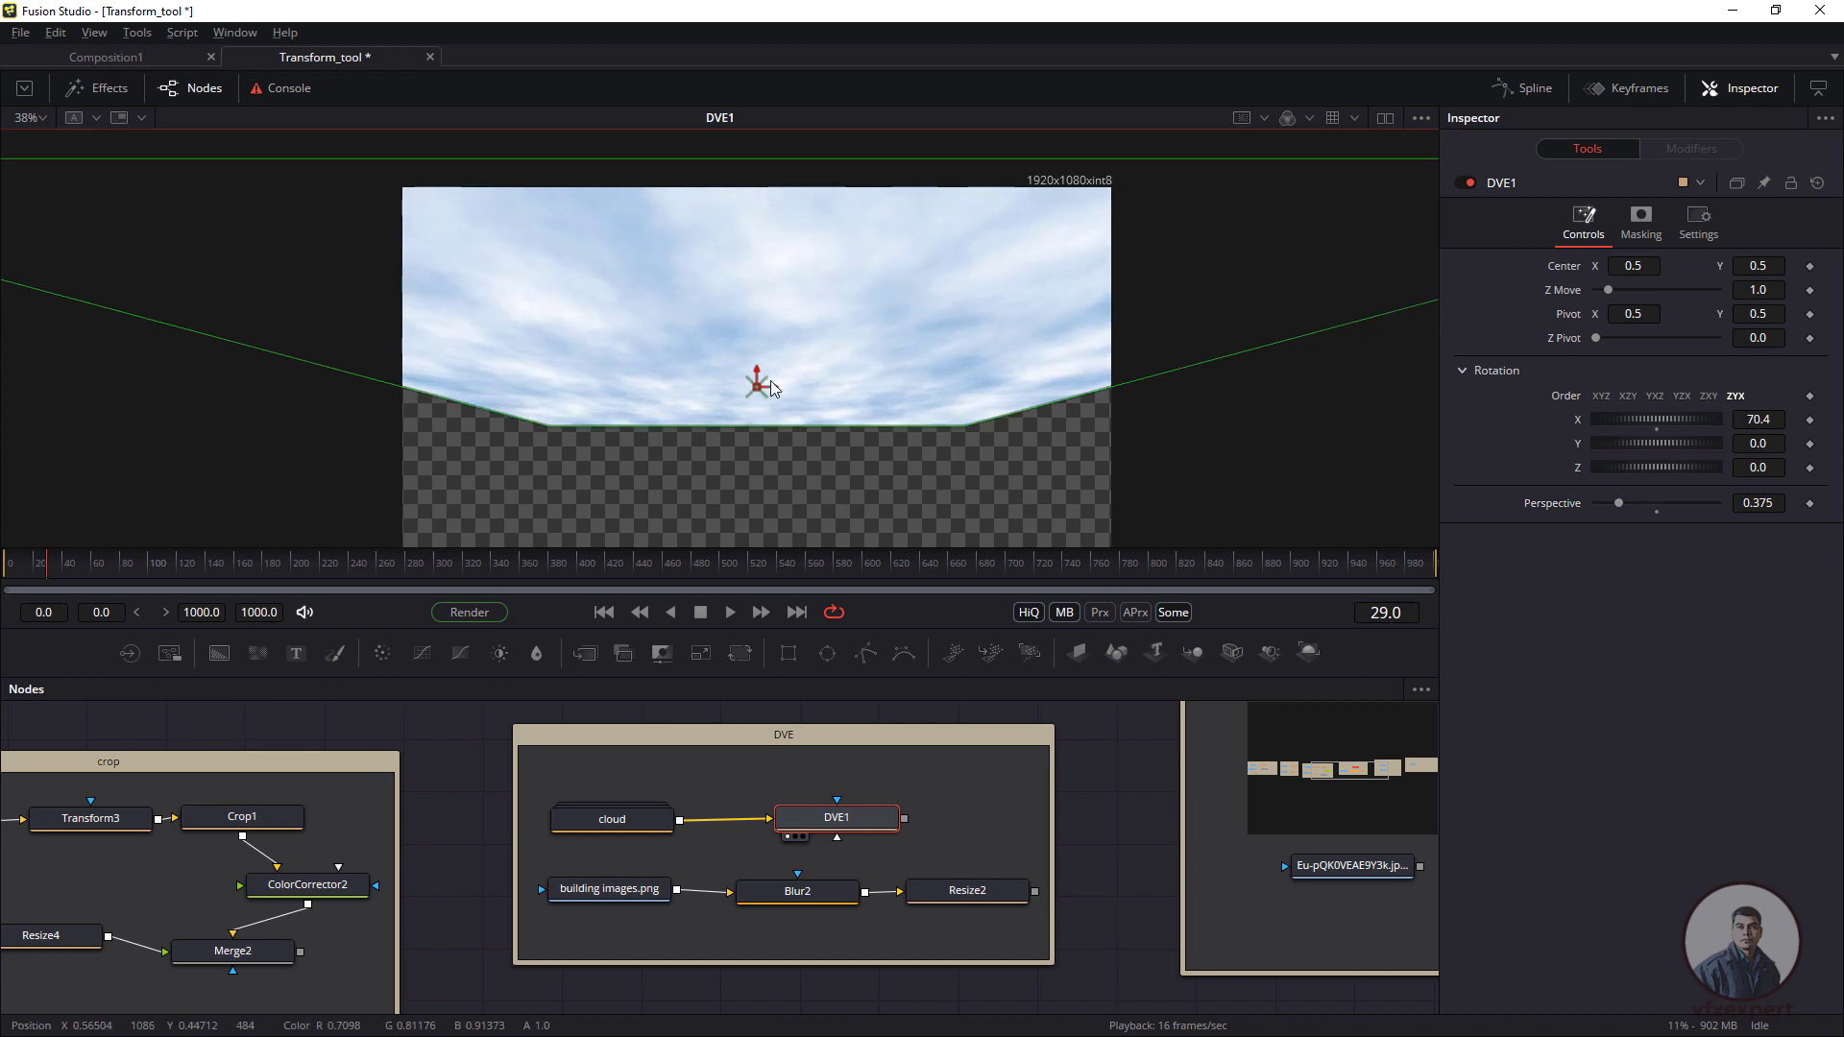
pyautogui.scroll(2, 770, 388)
pyautogui.scroll(-2, 770, 381)
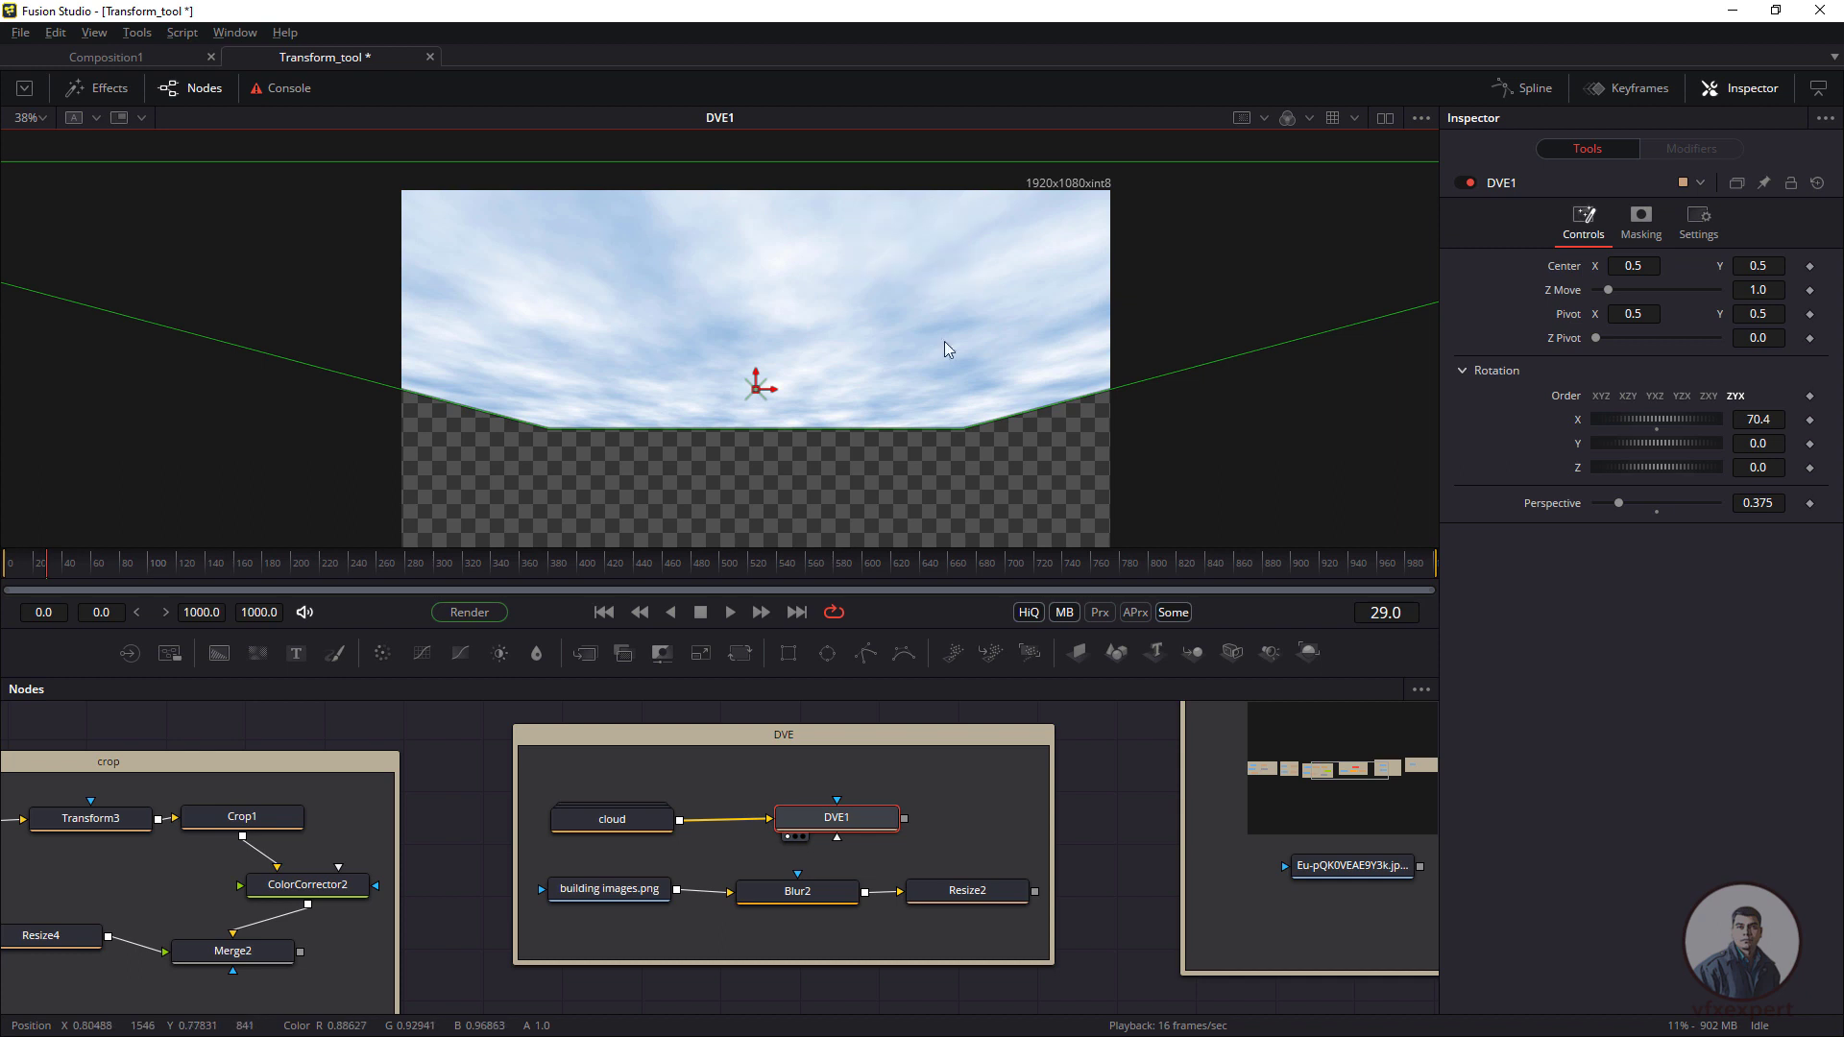
pyautogui.moveTo(958, 467); pyautogui.dragTo(960, 469)
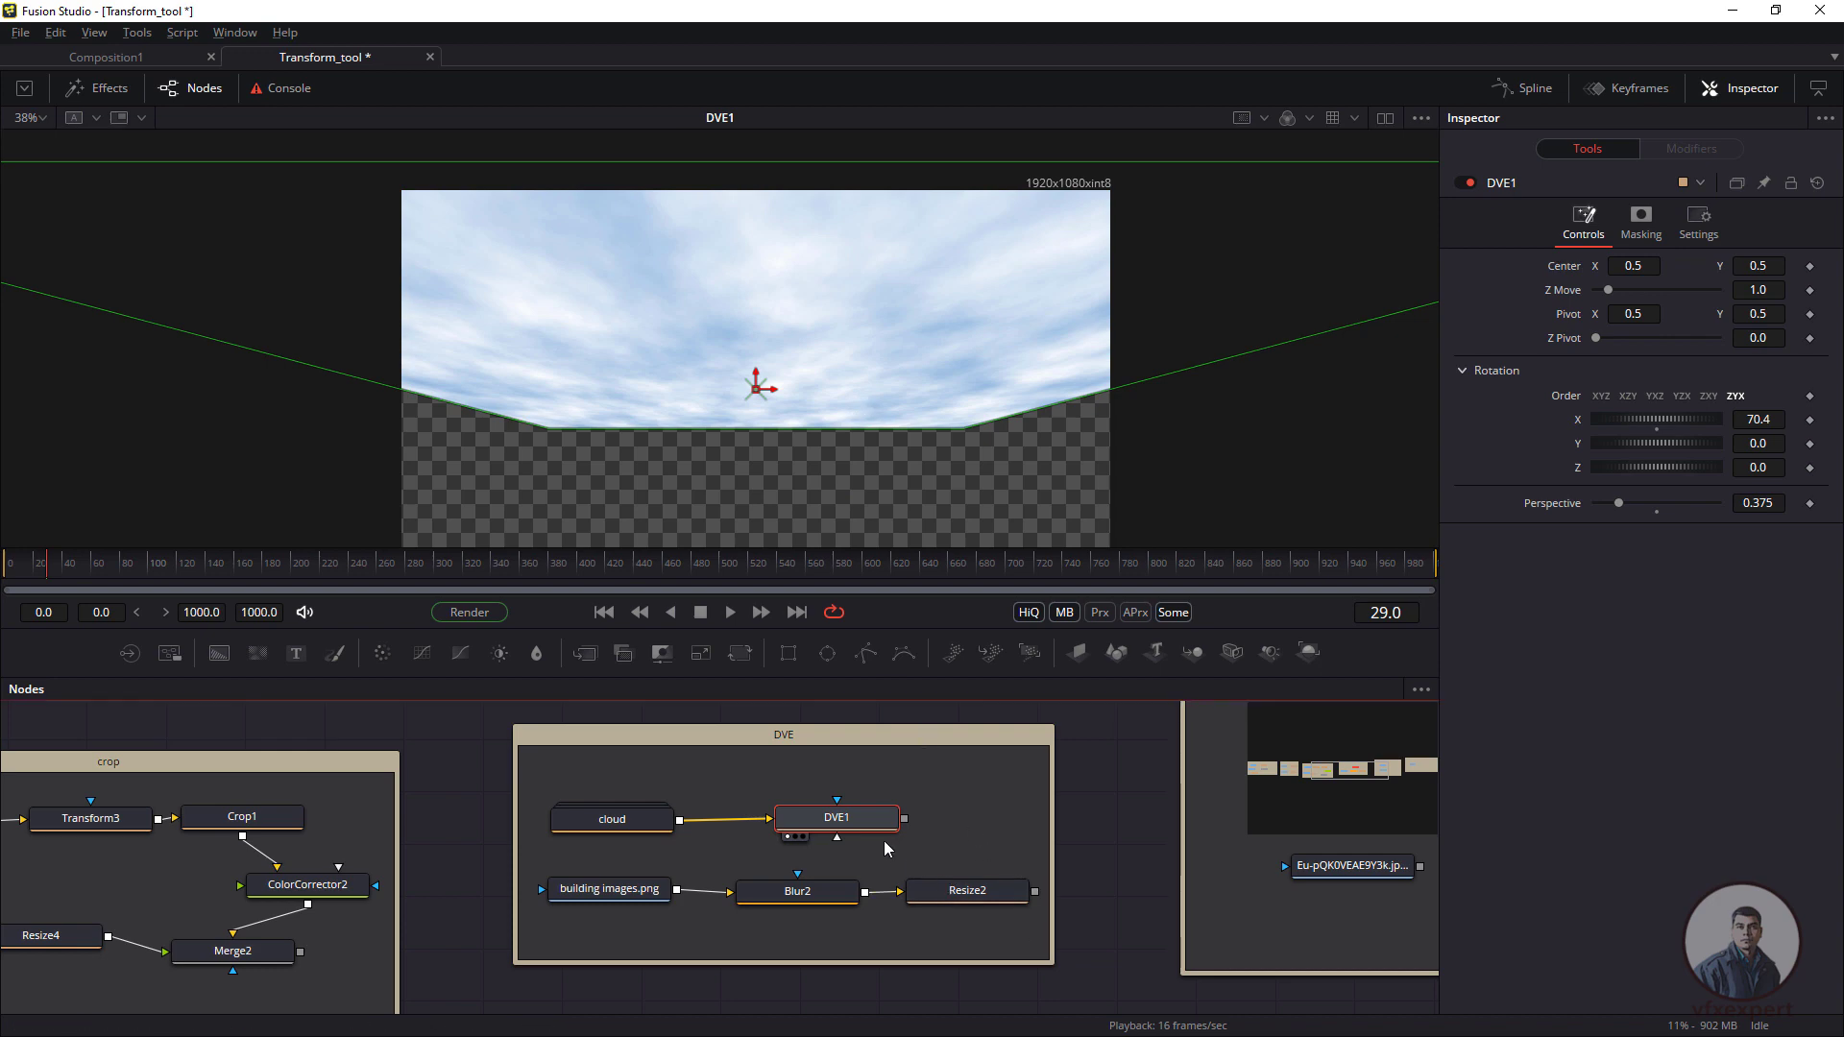
# - Add a Merge node after DVE1 with the DVE1 output as its background, and arrange the two nodes
pyautogui.moveTo(854, 817)
pyautogui.mouseDown()
pyautogui.moveTo(824, 809)
pyautogui.moveTo(837, 822)
pyautogui.mouseUp()
pyautogui.click(927, 828)
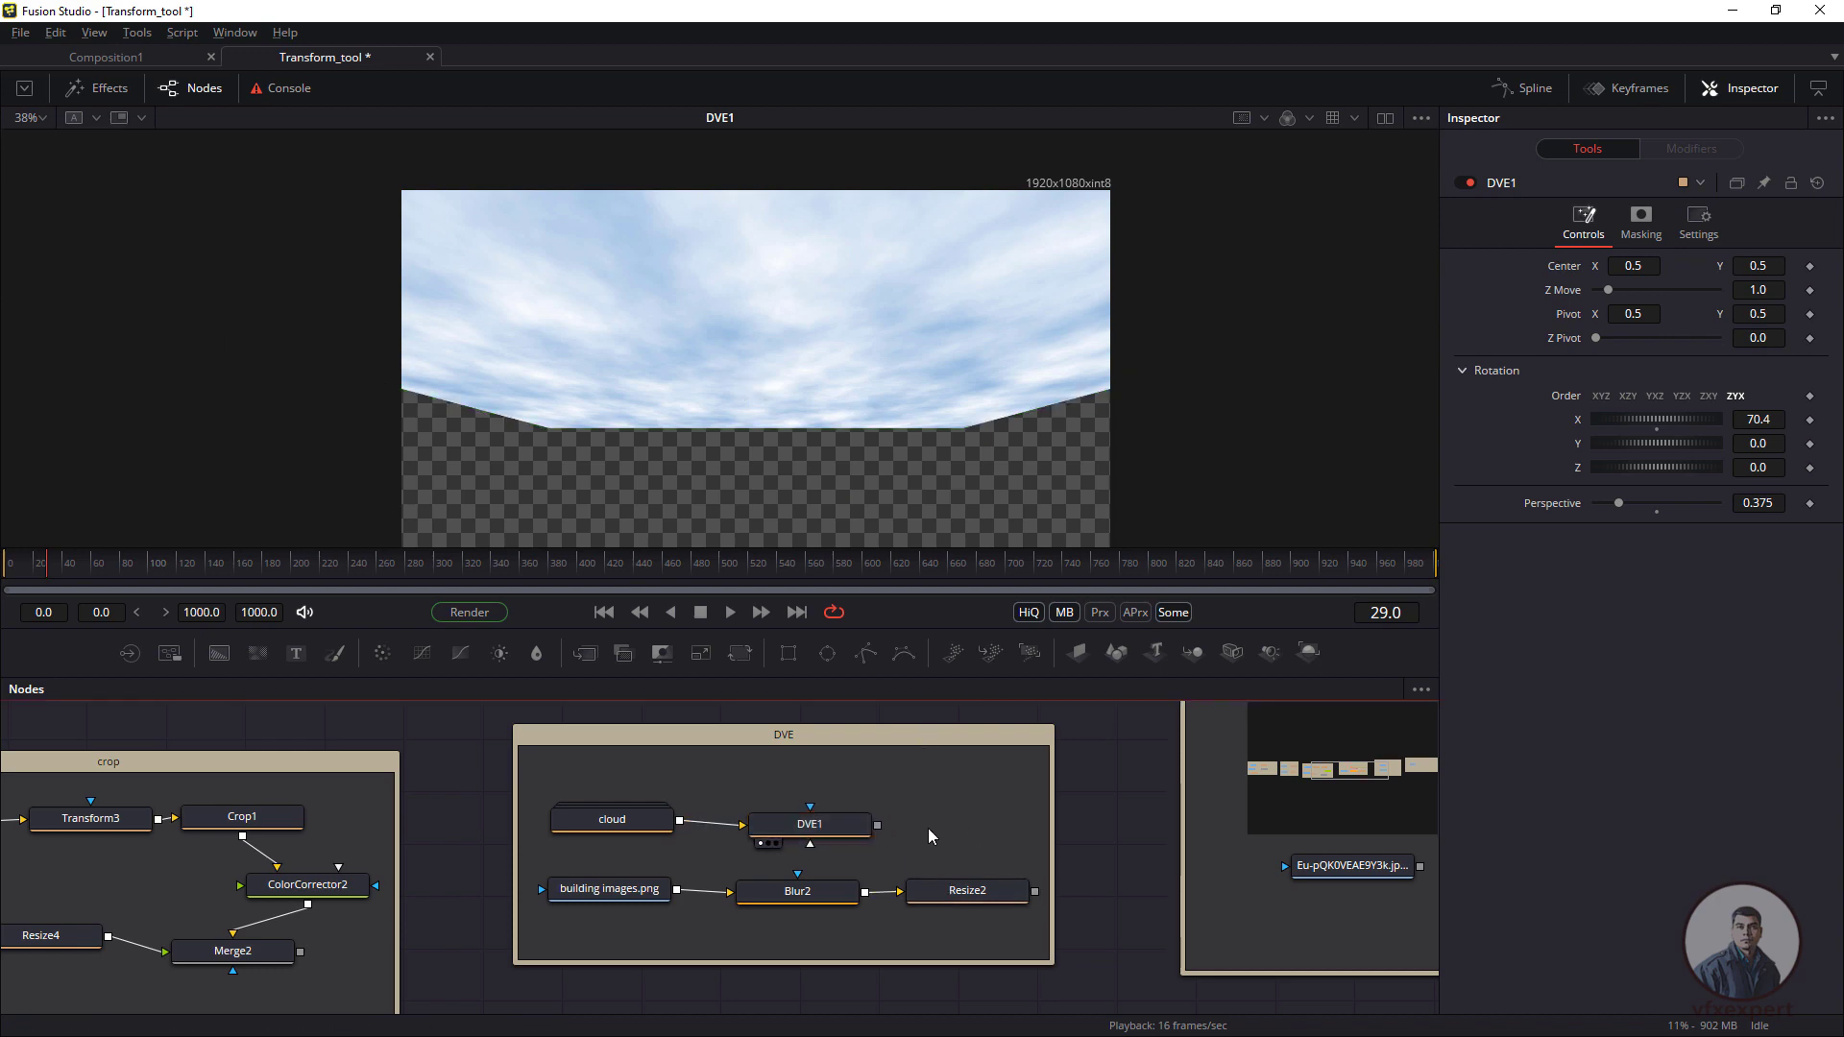
pyautogui.hotkey('shift', 'space')
pyautogui.write('mer')
pyautogui.press('Return')
pyautogui.moveTo(954, 843); pyautogui.dragTo(937, 837)
pyautogui.moveTo(832, 809); pyautogui.dragTo(927, 826)
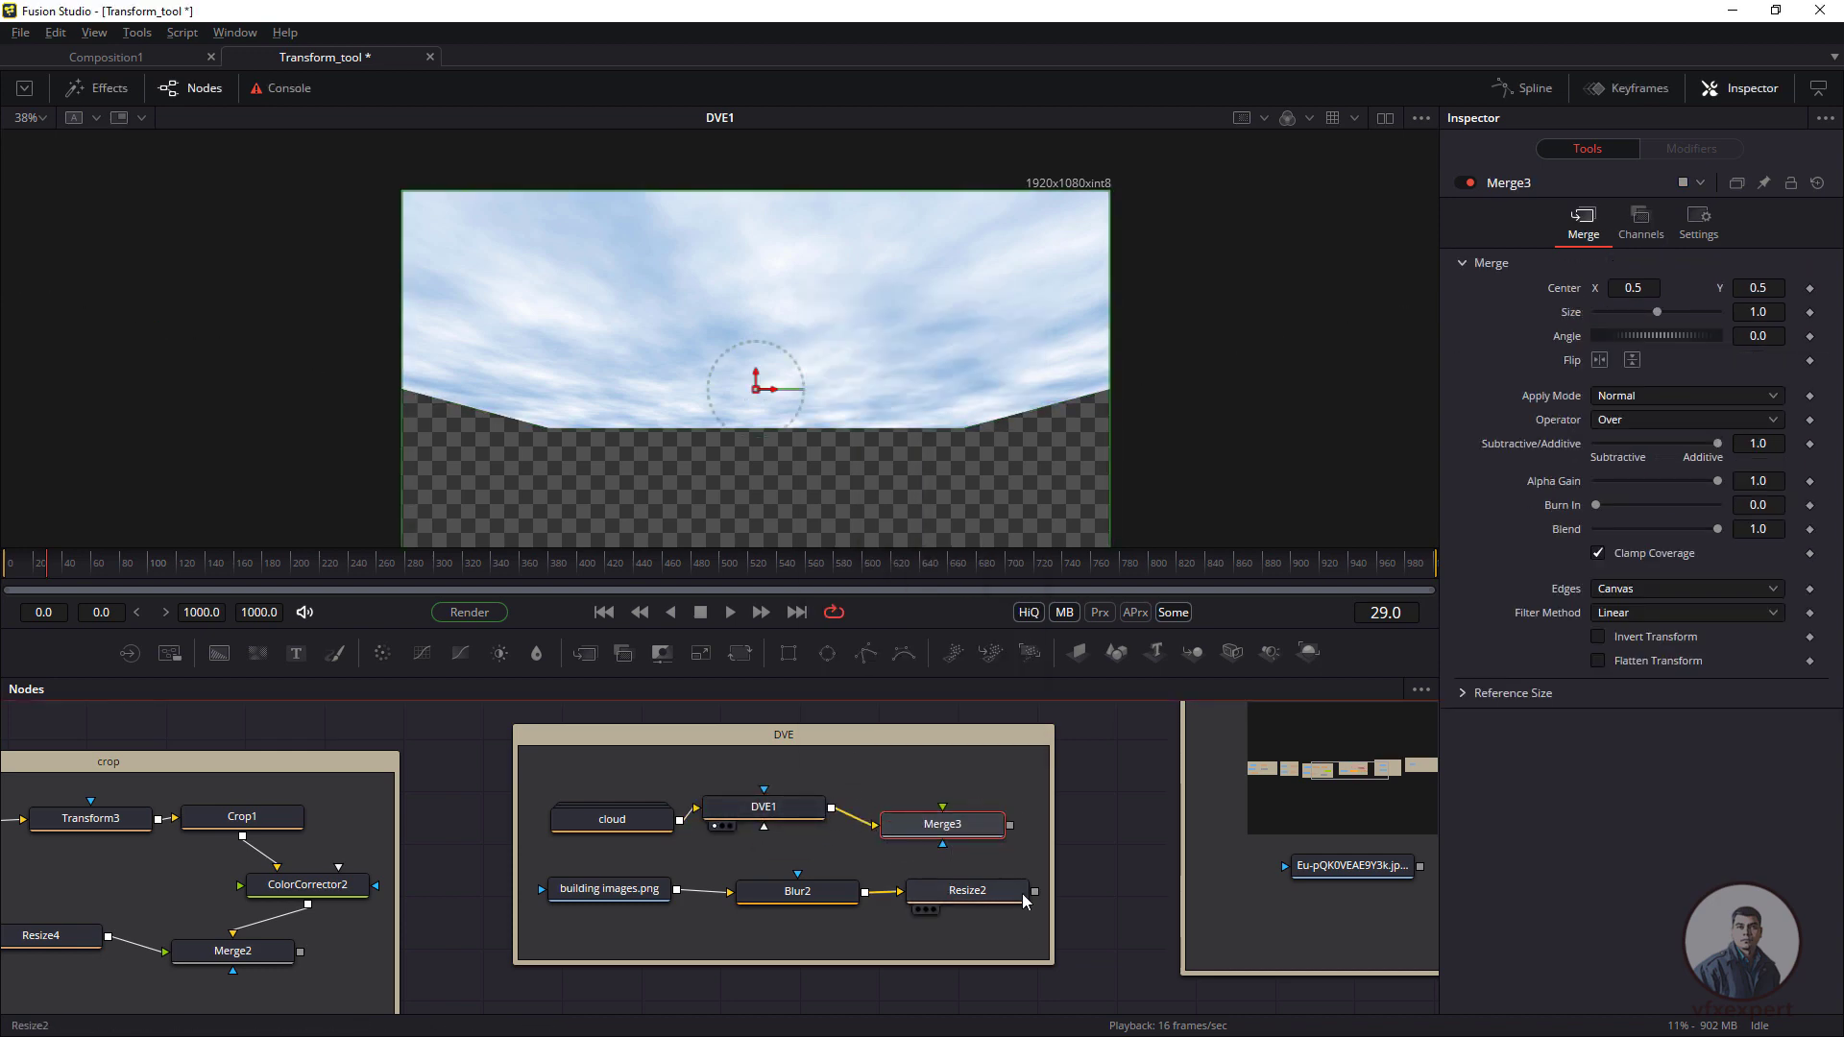
# - Connect Resize2 to Merge3 as the foreground and display the Merge3 composite in the viewer
pyautogui.moveTo(1033, 891); pyautogui.dragTo(946, 831)
pyautogui.moveTo(956, 898); pyautogui.dragTo(964, 890)
pyautogui.moveTo(961, 827); pyautogui.dragTo(983, 832)
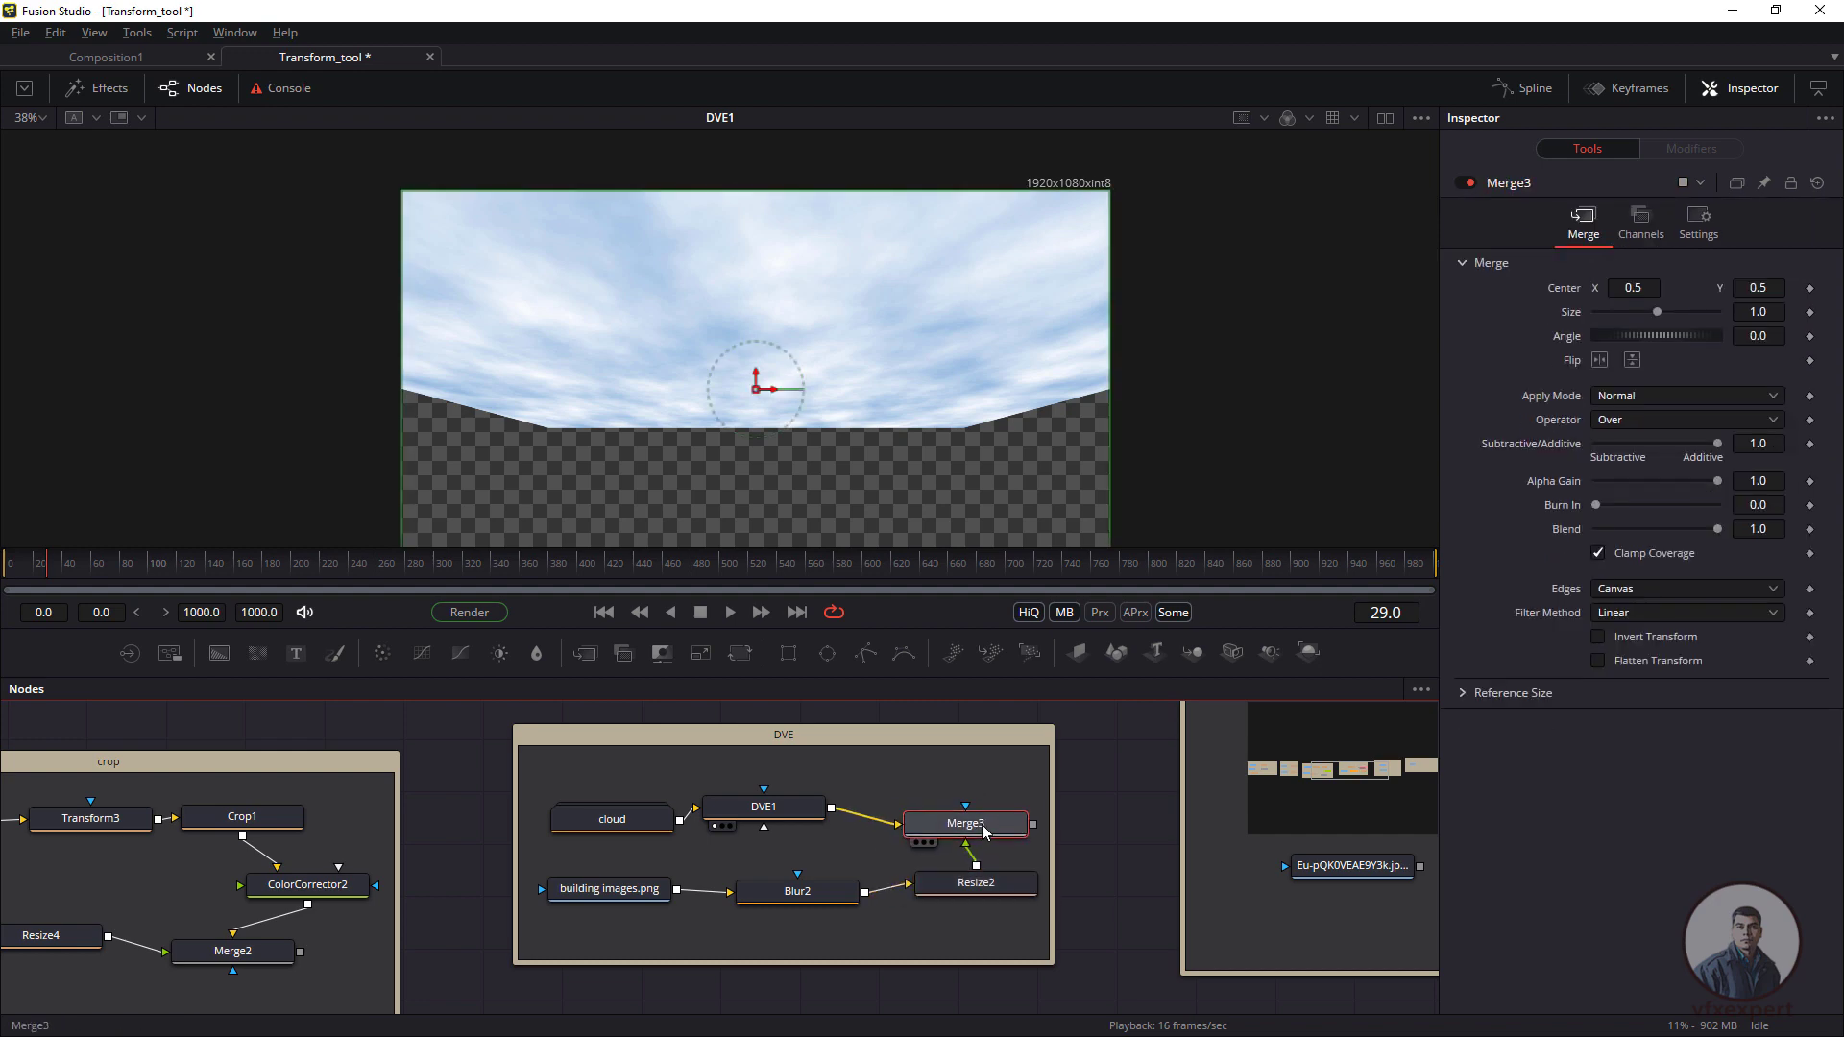
pyautogui.press('1')
# - Set DVE1's Perspective to about 0.297 and move its Center to about X 0.523, Y 0.426
pyautogui.click(797, 816)
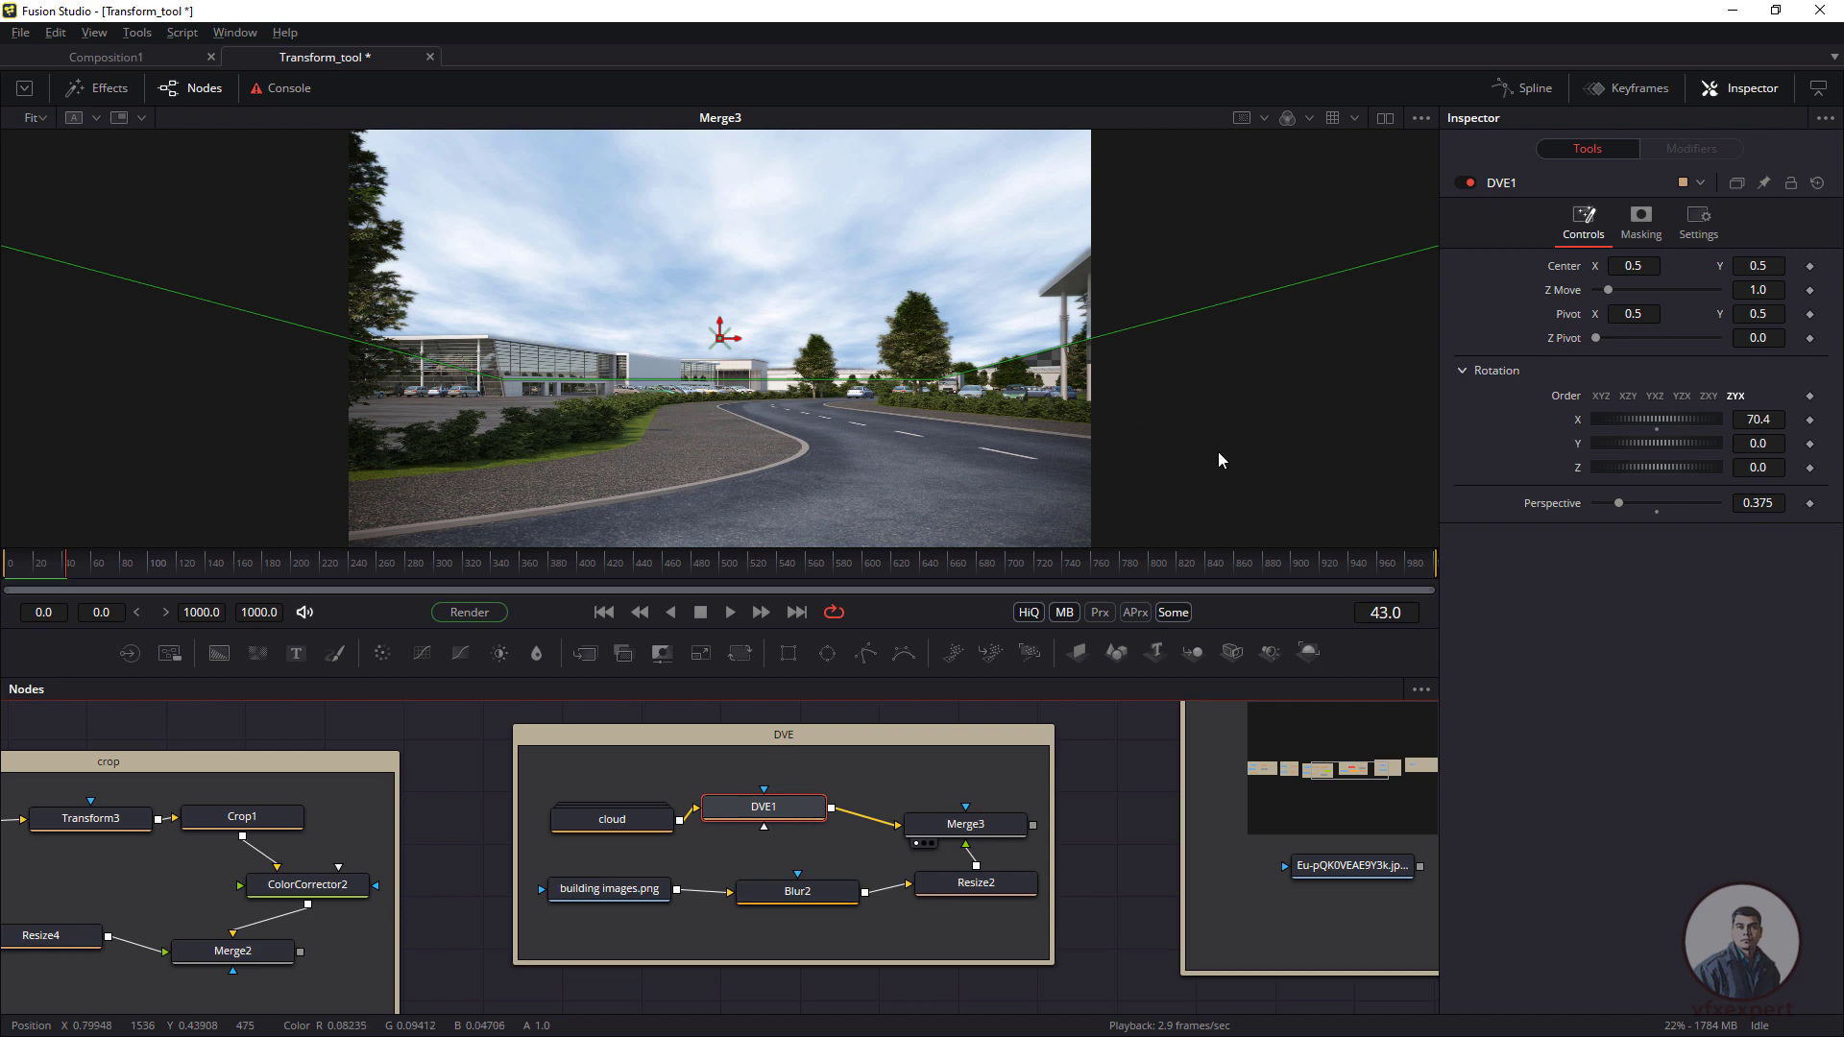
pyautogui.moveTo(1617, 504); pyautogui.dragTo(1613, 506)
pyautogui.moveTo(720, 339)
pyautogui.mouseDown()
pyautogui.moveTo(746, 373)
pyautogui.moveTo(733, 367)
pyautogui.mouseUp()
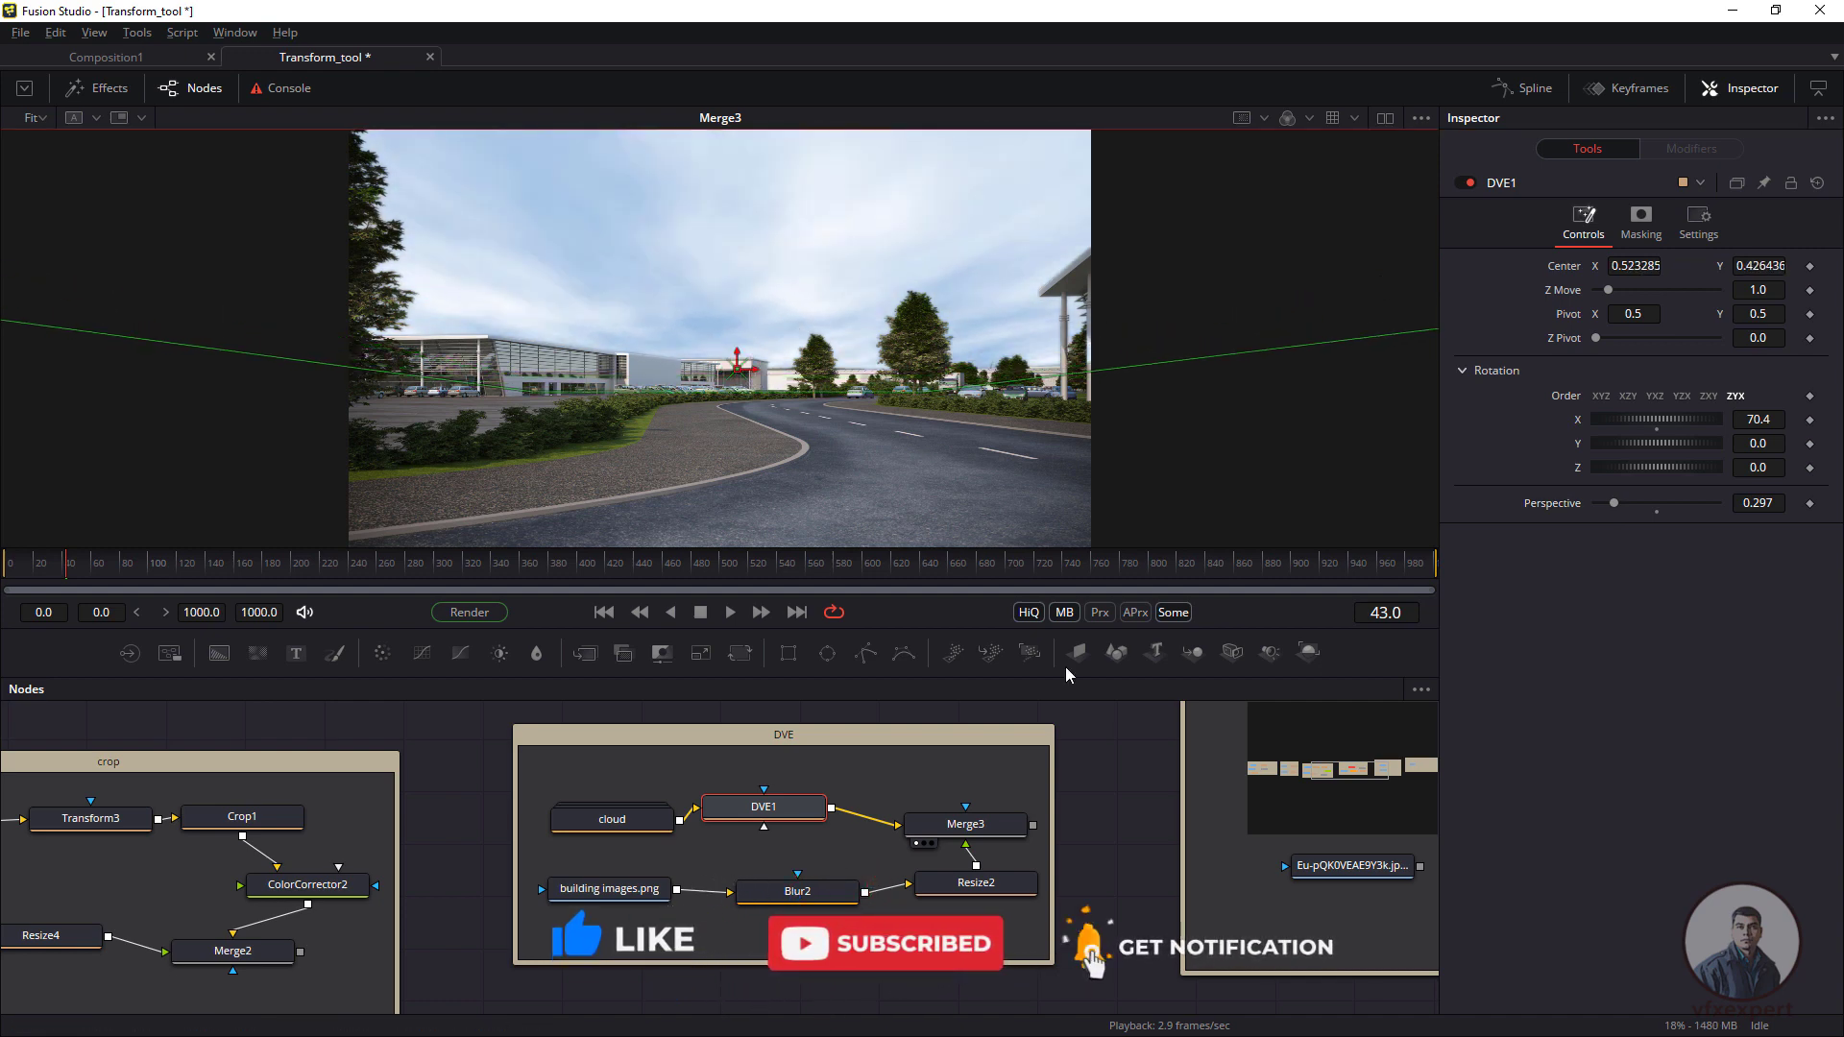
pyautogui.click(1132, 768)
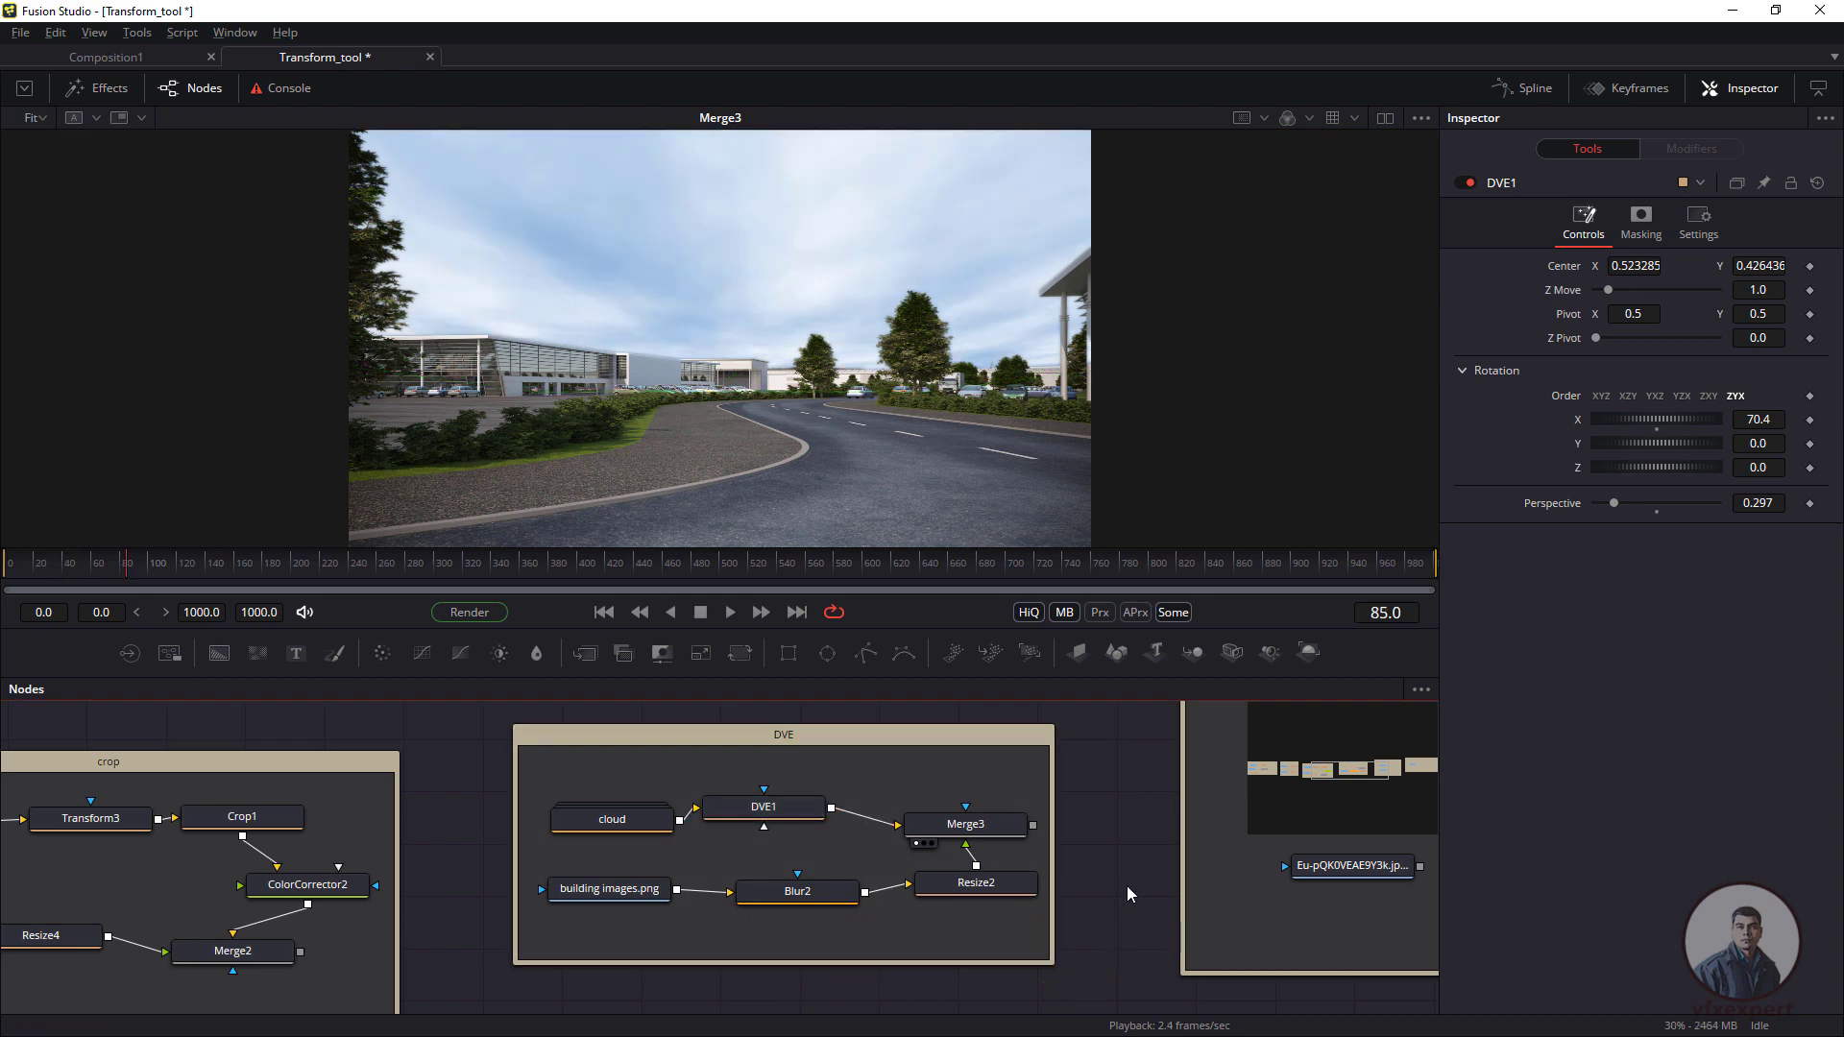
# - View the billboard image and maxresdefault-#.jpg in the cornerpin group
pyautogui.moveTo(1077, 893); pyautogui.dragTo(629, 928)
pyautogui.moveTo(856, 906); pyautogui.dragTo(788, 403)
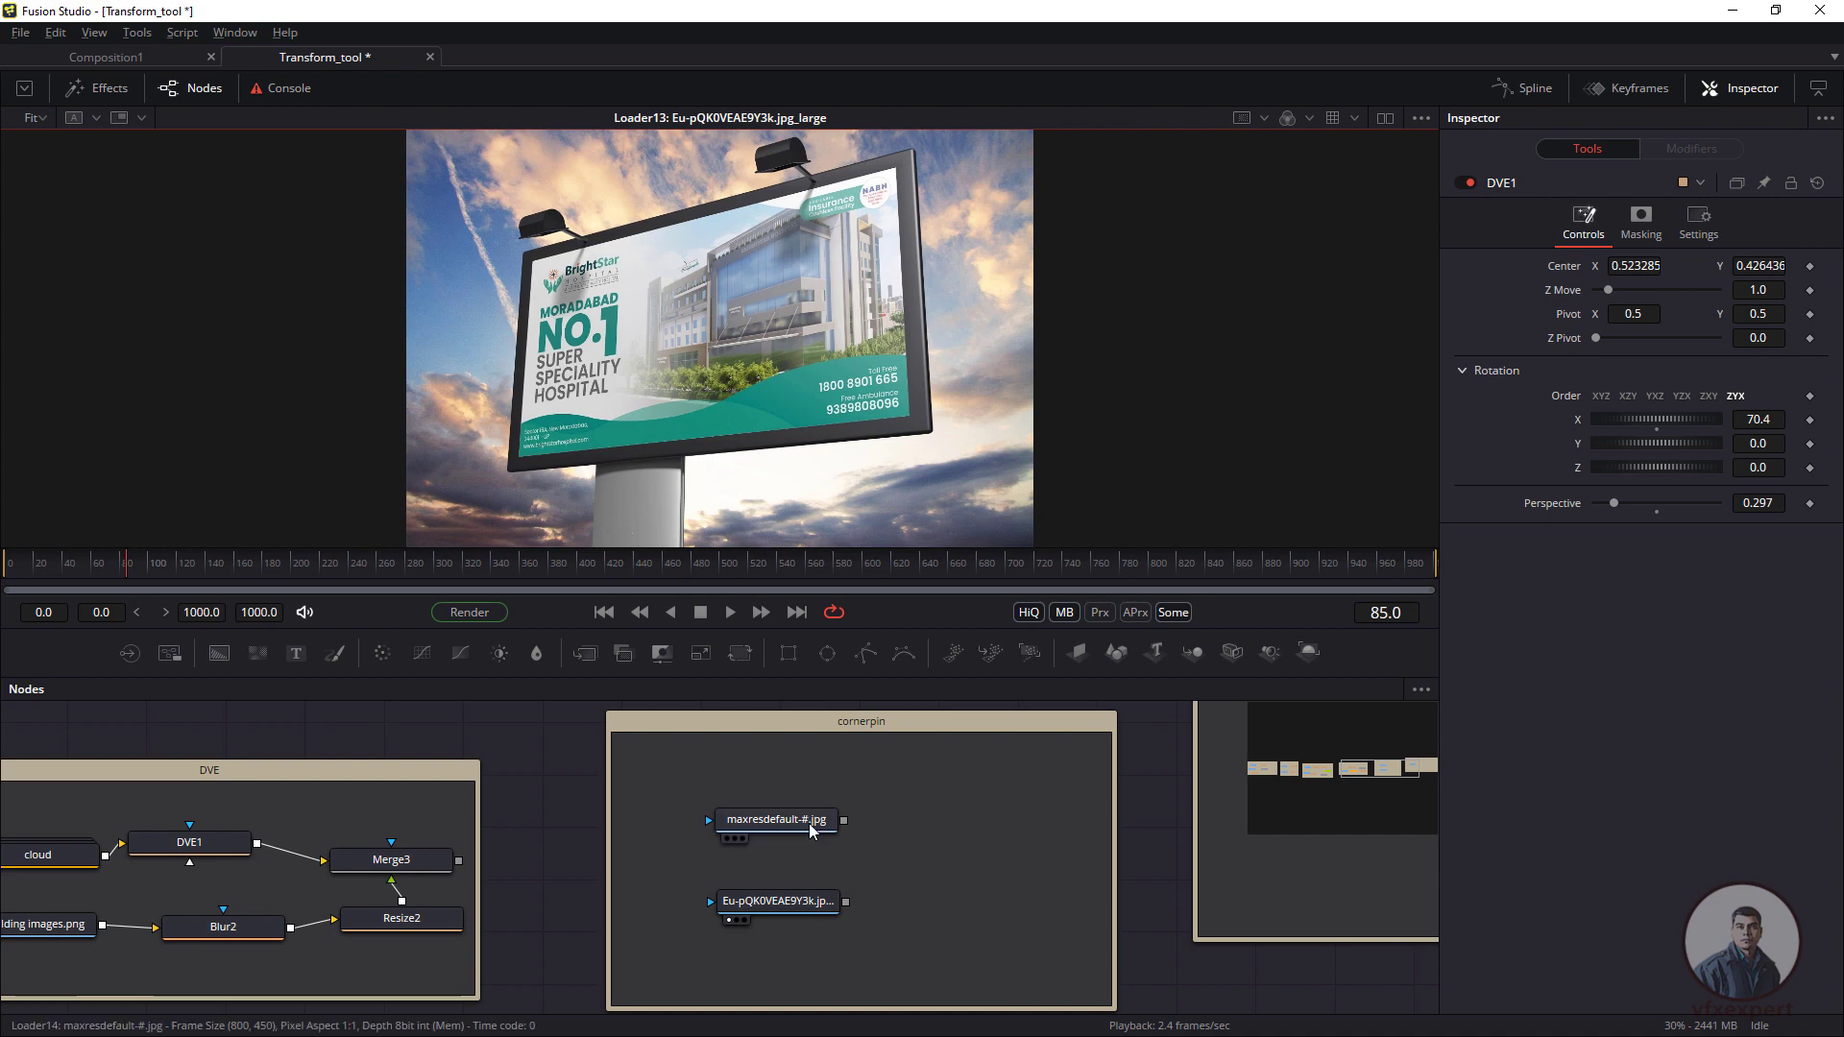
pyautogui.click(728, 839)
pyautogui.moveTo(802, 912); pyautogui.dragTo(766, 374)
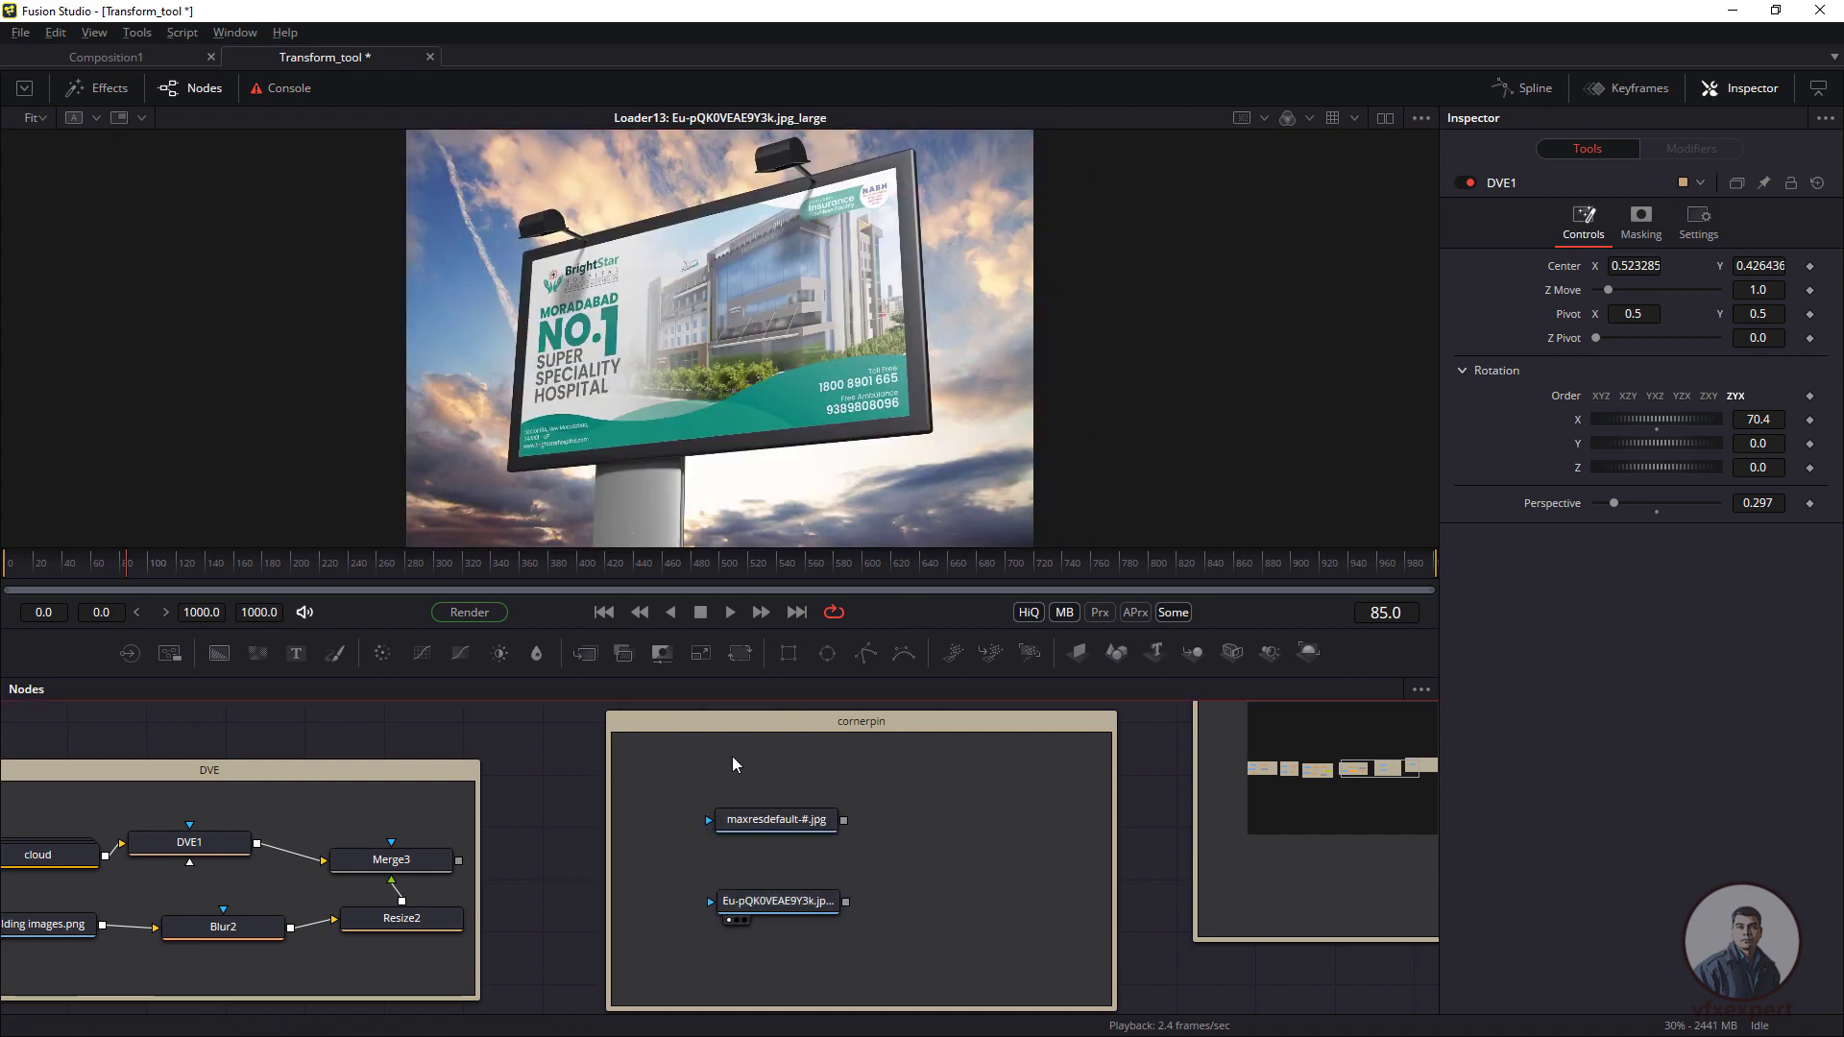
# - Add a Merge node in the cornerpin group with the billboard as background and maxresdefault-#.jpg as foreground, and display it
pyautogui.moveTo(585, 653); pyautogui.dragTo(962, 860)
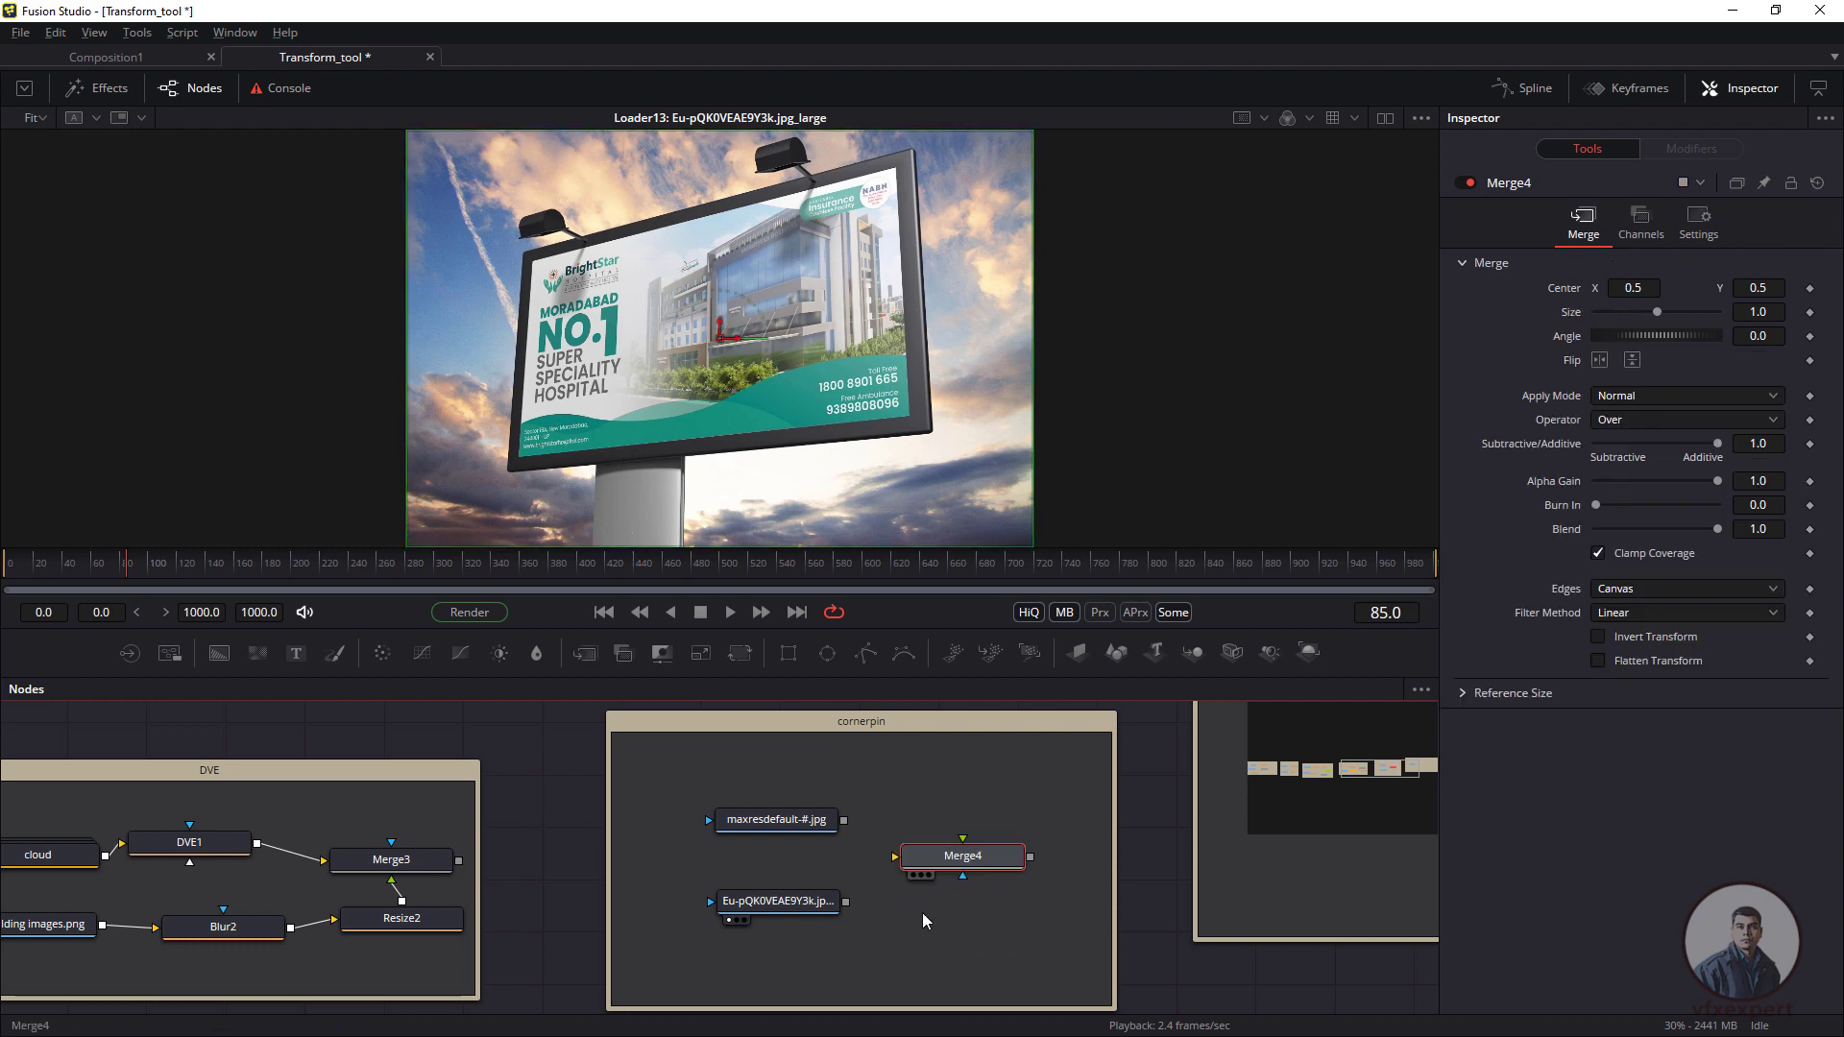
pyautogui.moveTo(845, 903); pyautogui.dragTo(936, 859)
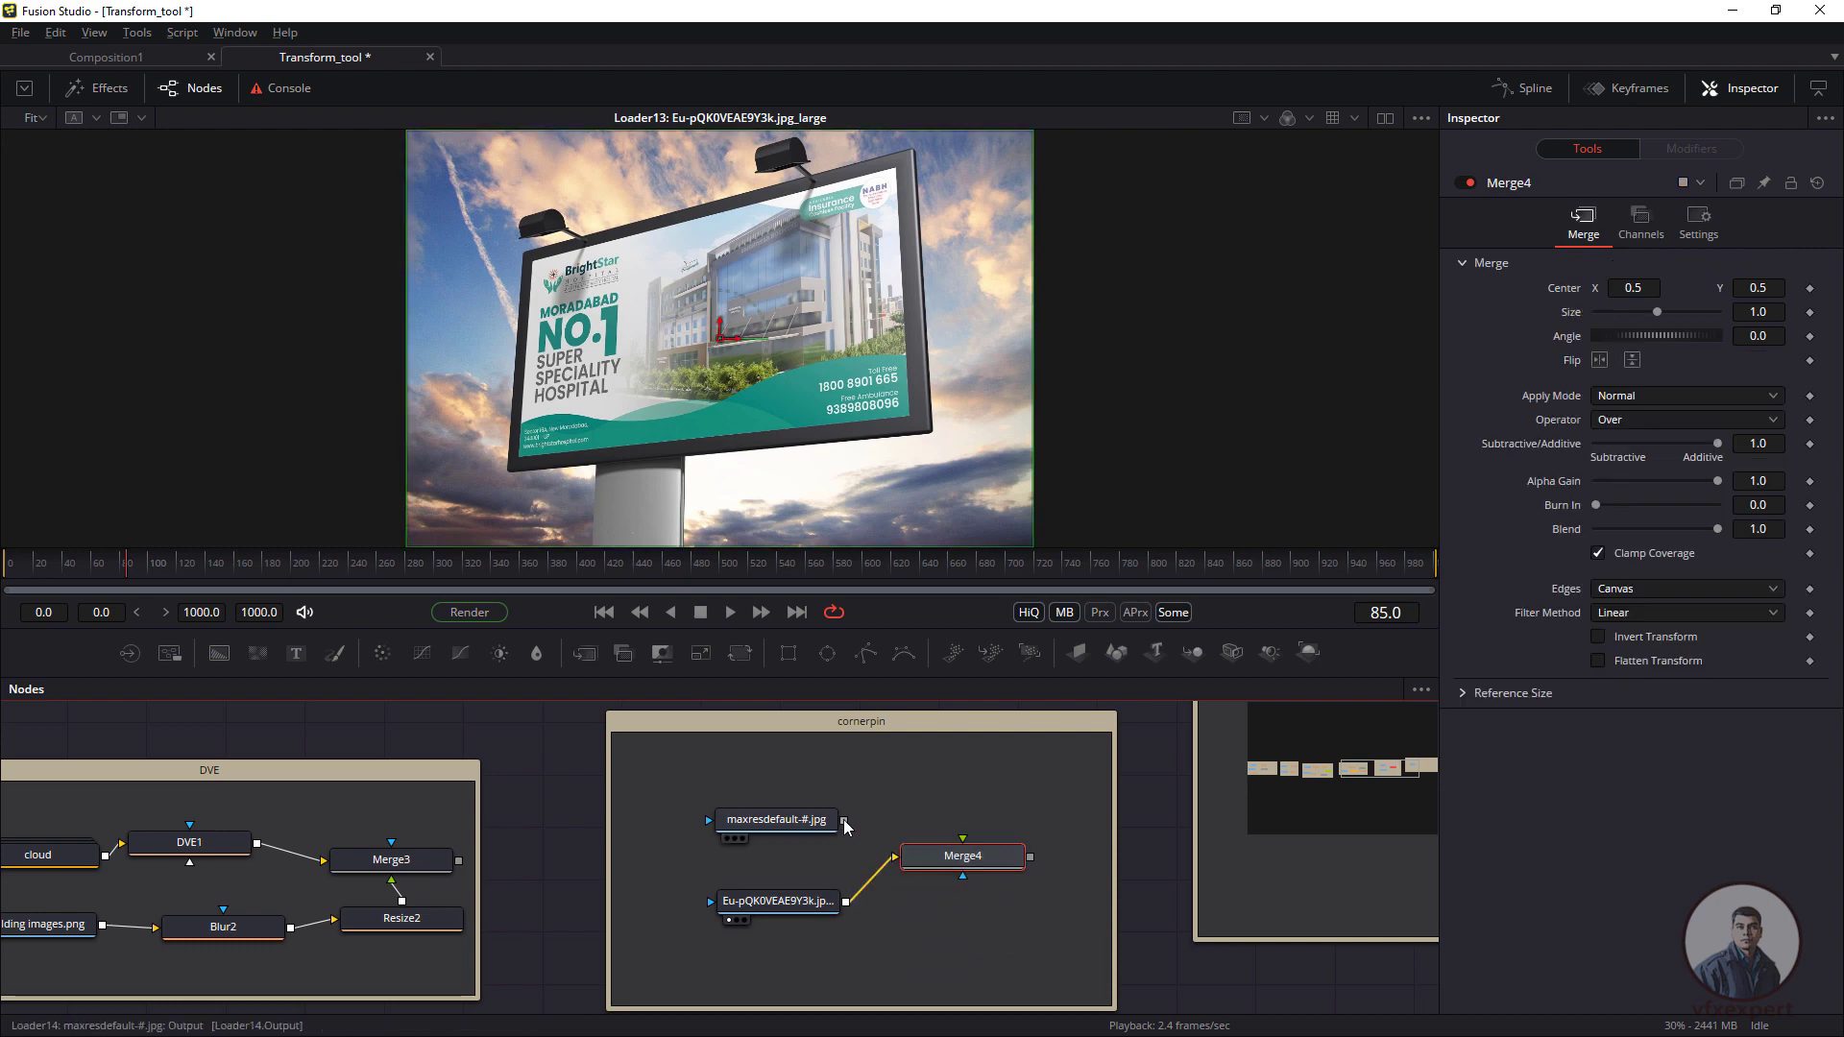
pyautogui.moveTo(844, 819); pyautogui.dragTo(951, 854)
pyautogui.moveTo(951, 854); pyautogui.dragTo(749, 353)
pyautogui.scroll(1, 647, 238)
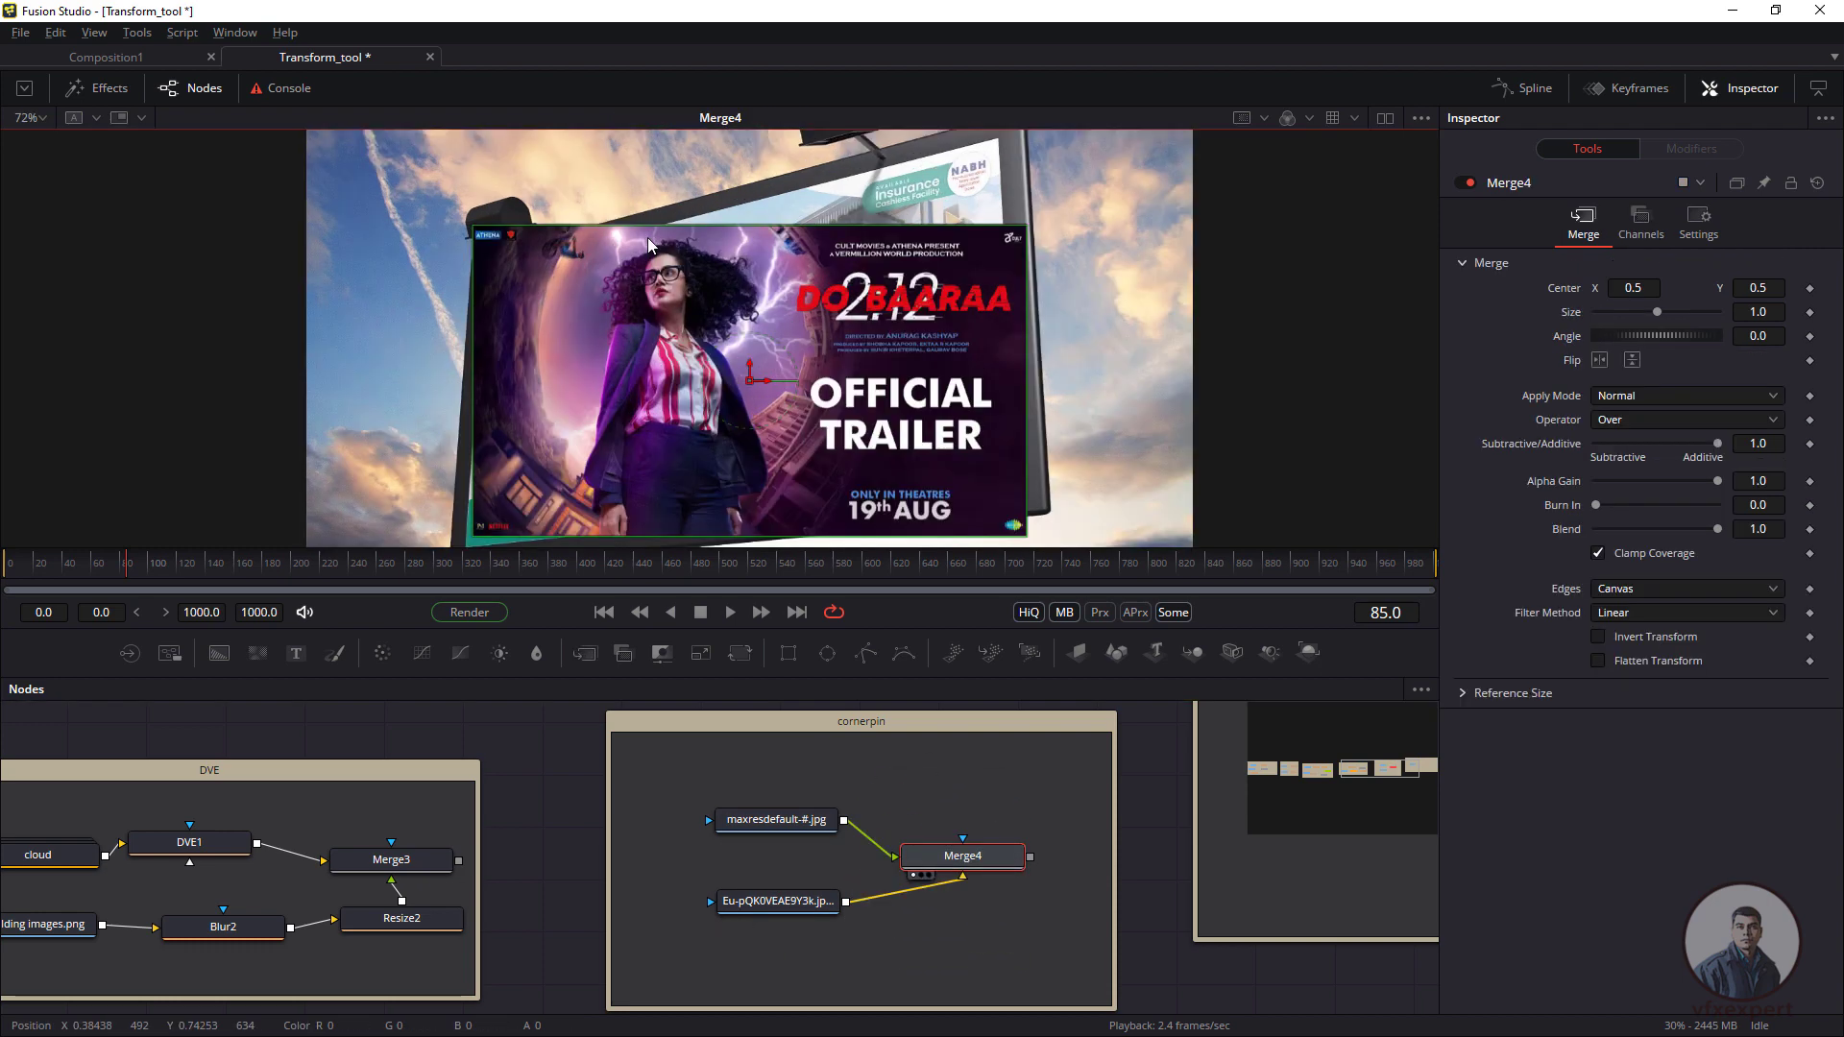
pyautogui.scroll(-1, 647, 238)
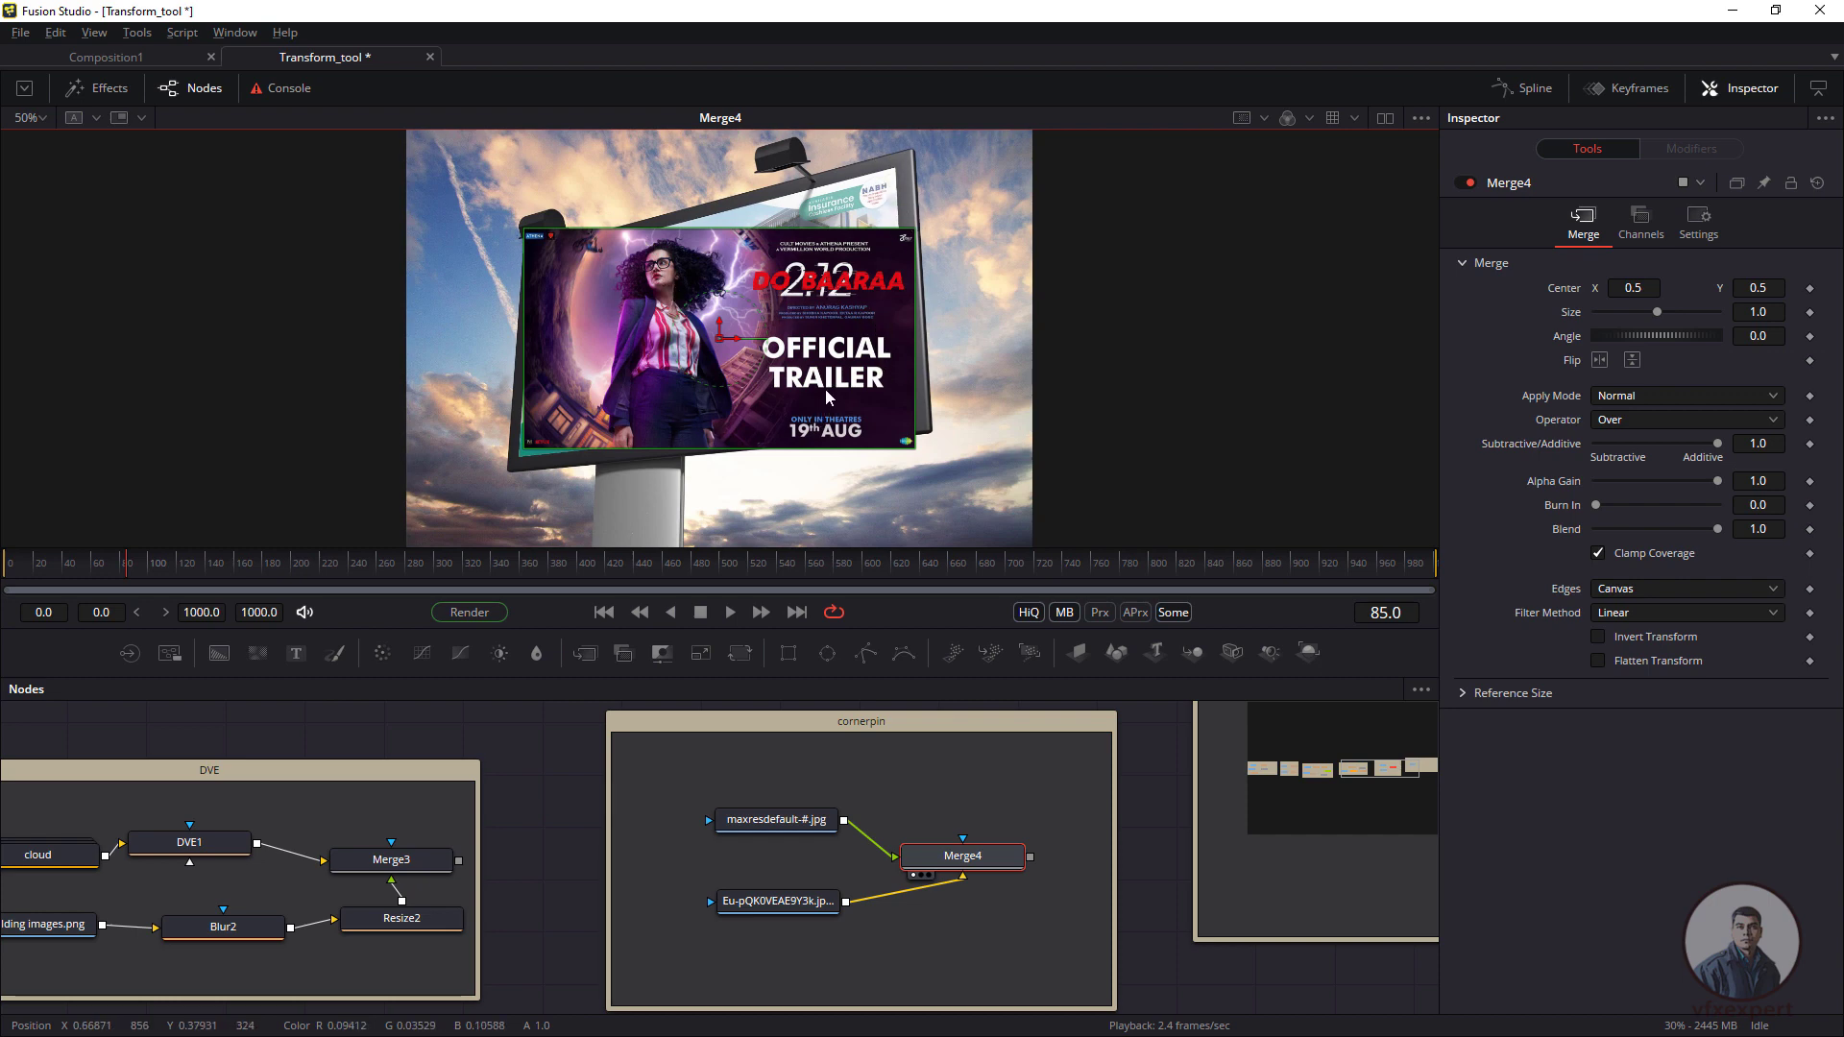
# - Insert a Corner Positioner node between maxresdefault-#.jpg and Merge4
pyautogui.moveTo(979, 867); pyautogui.dragTo(999, 869)
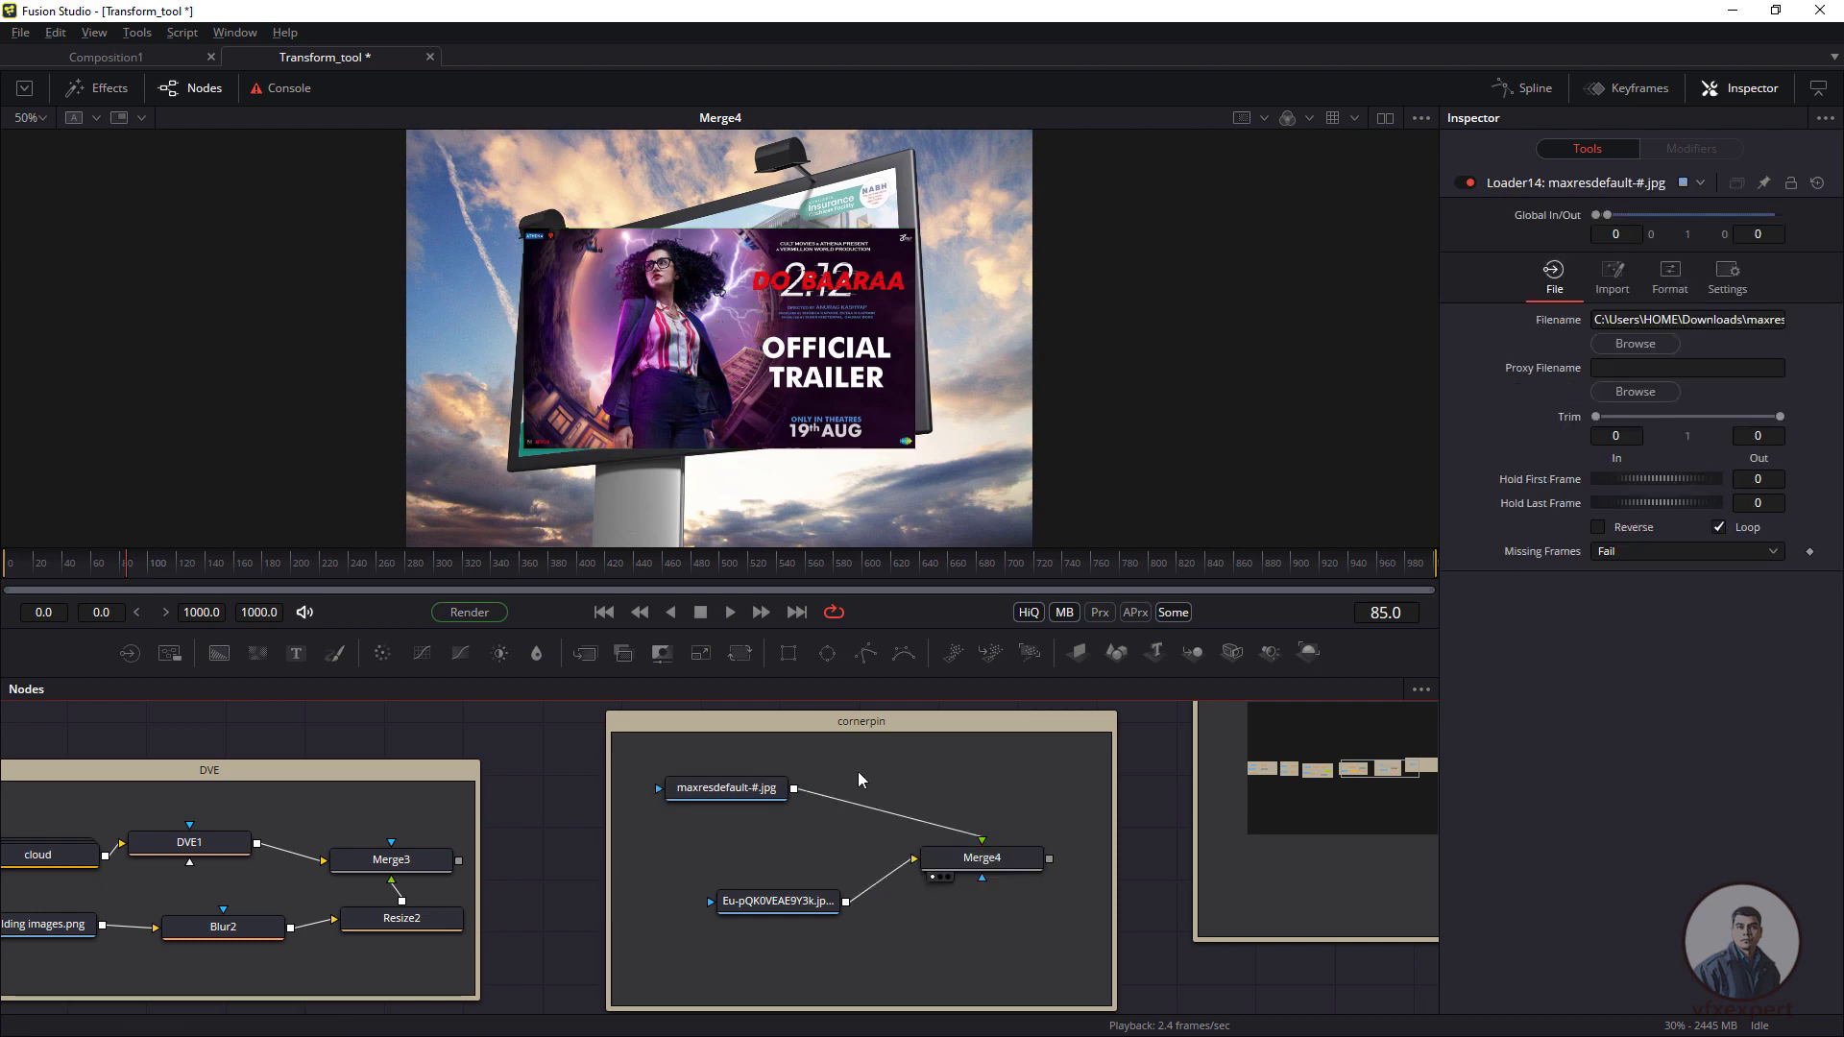
pyautogui.hotkey('shift', 'space')
pyautogui.write('cor')
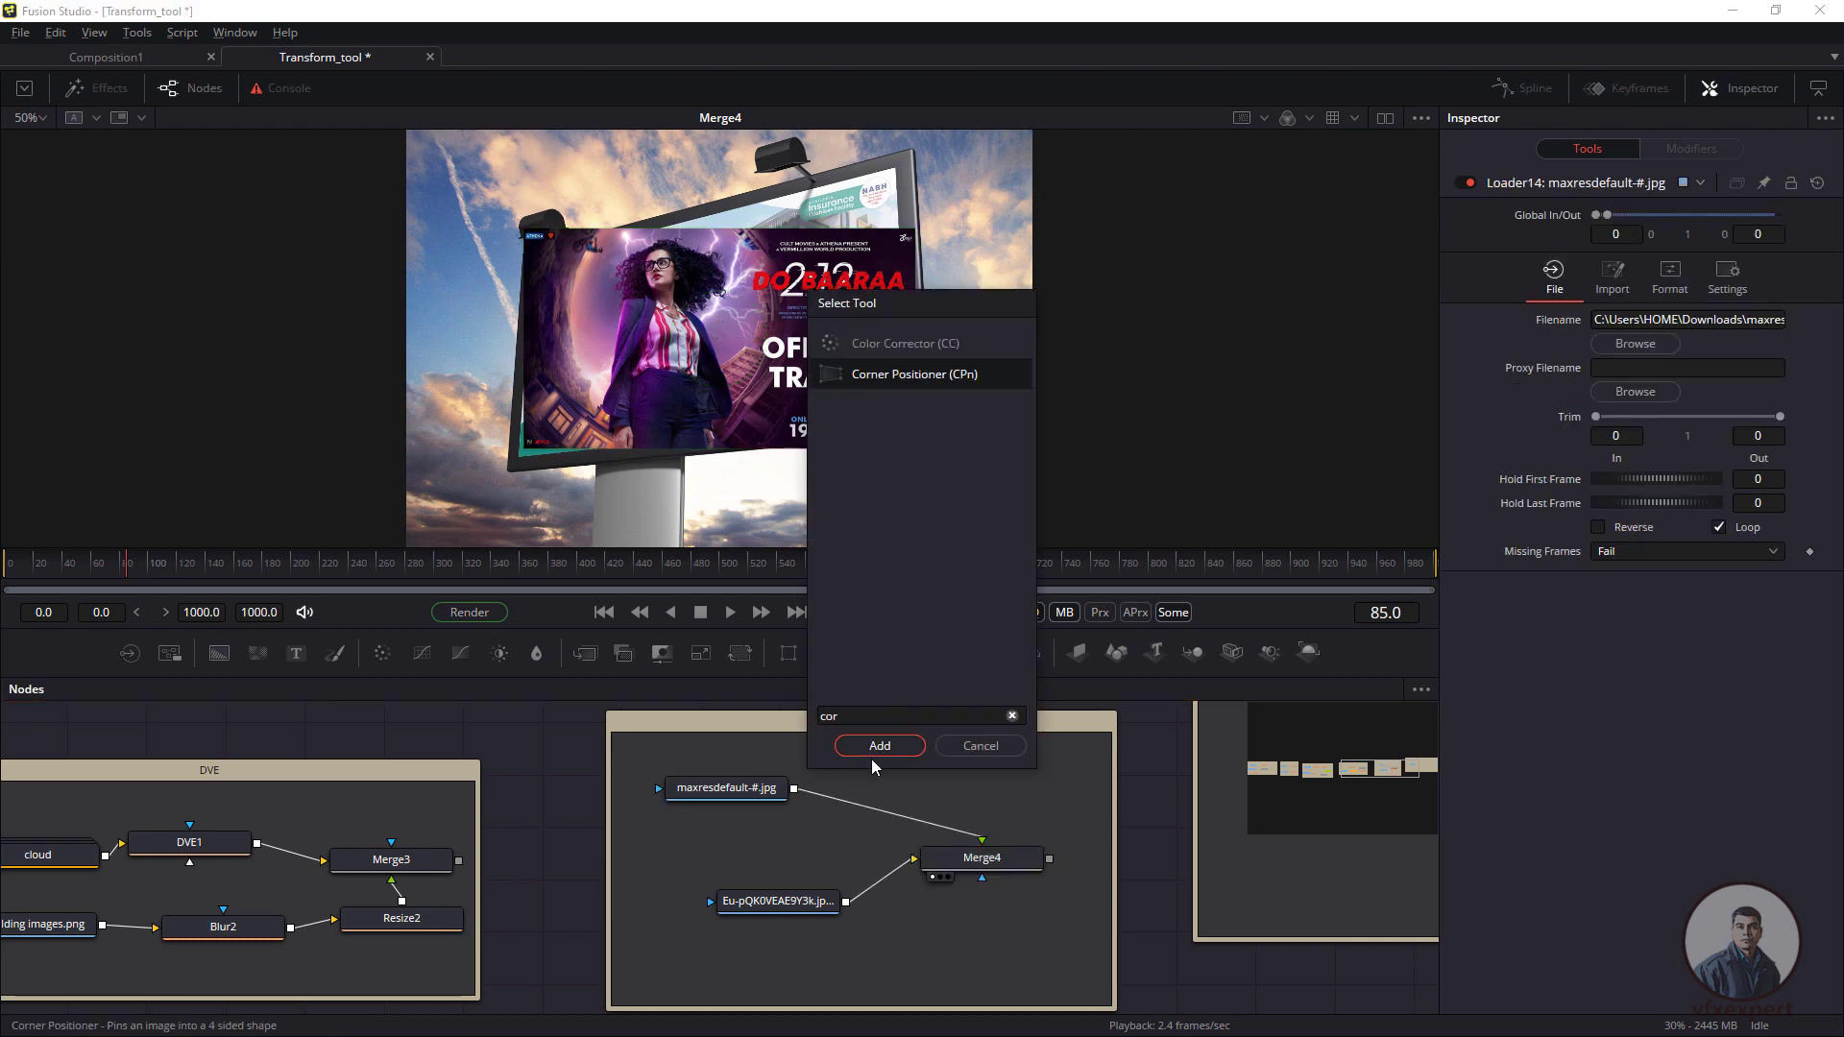
pyautogui.click(873, 754)
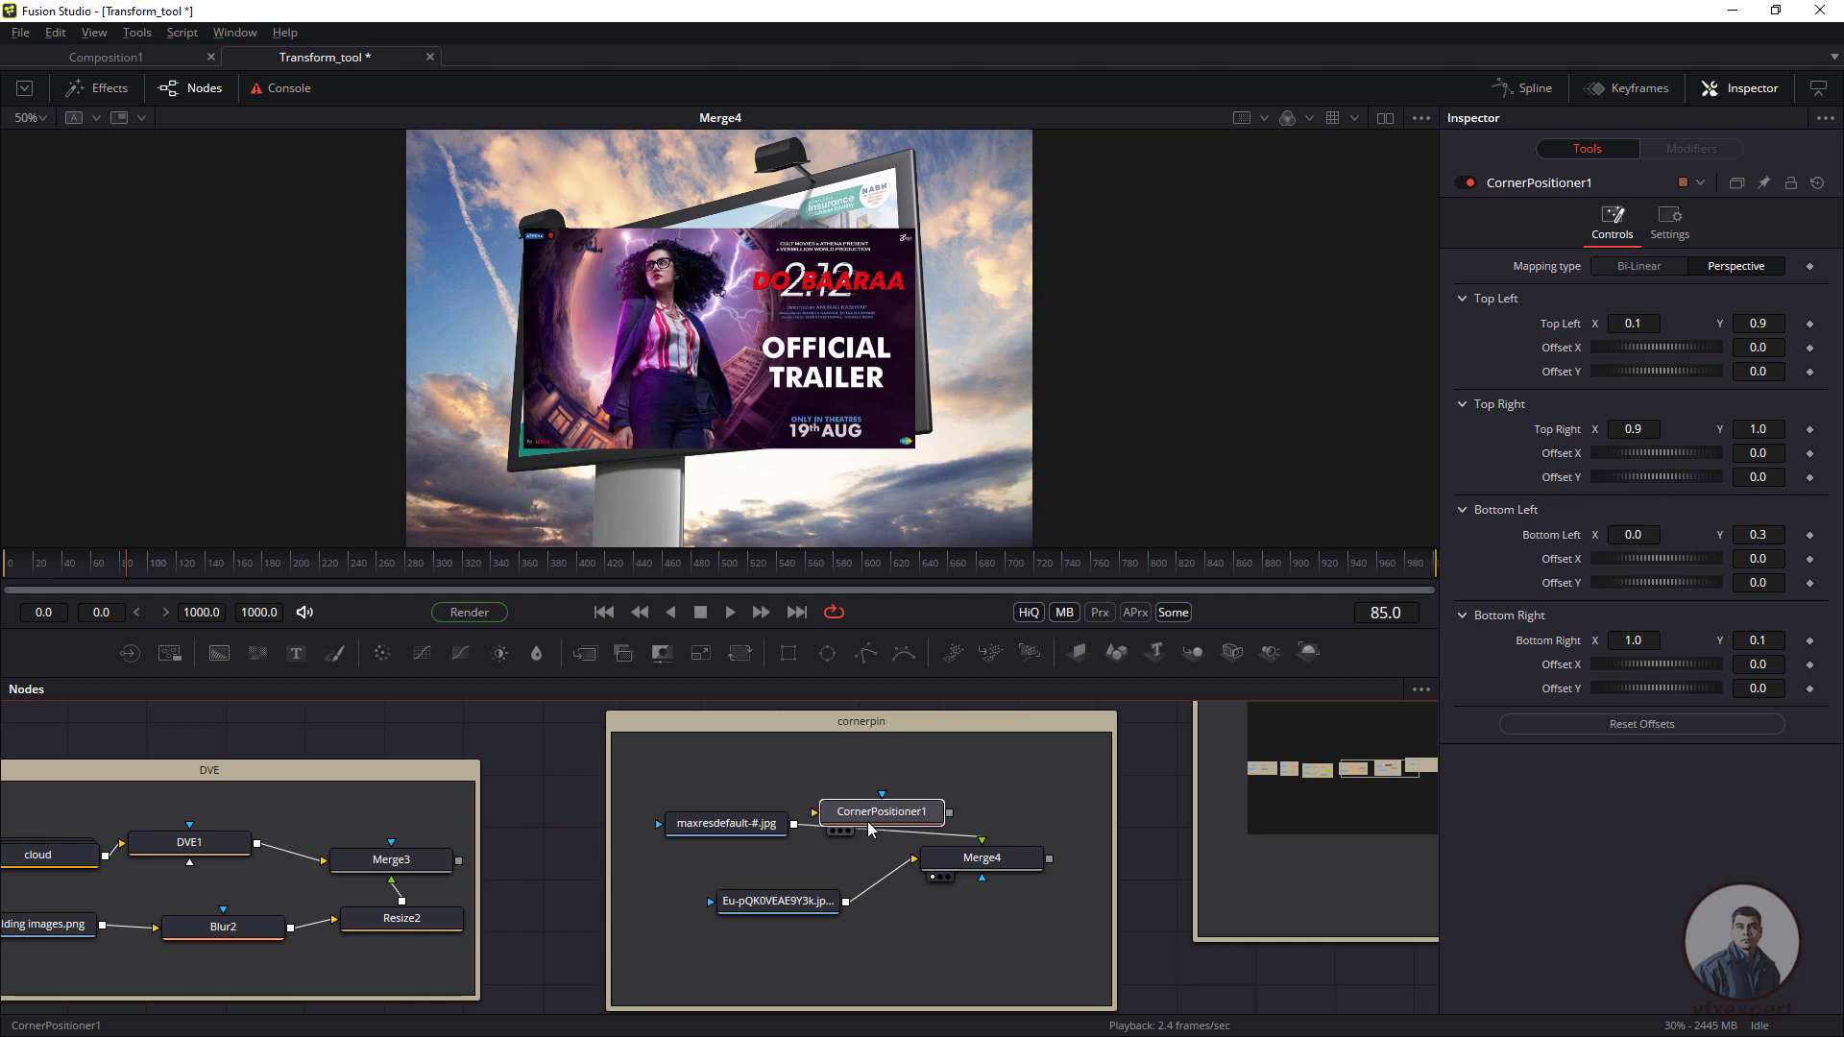
pyautogui.moveTo(868, 823); pyautogui.dragTo(903, 808)
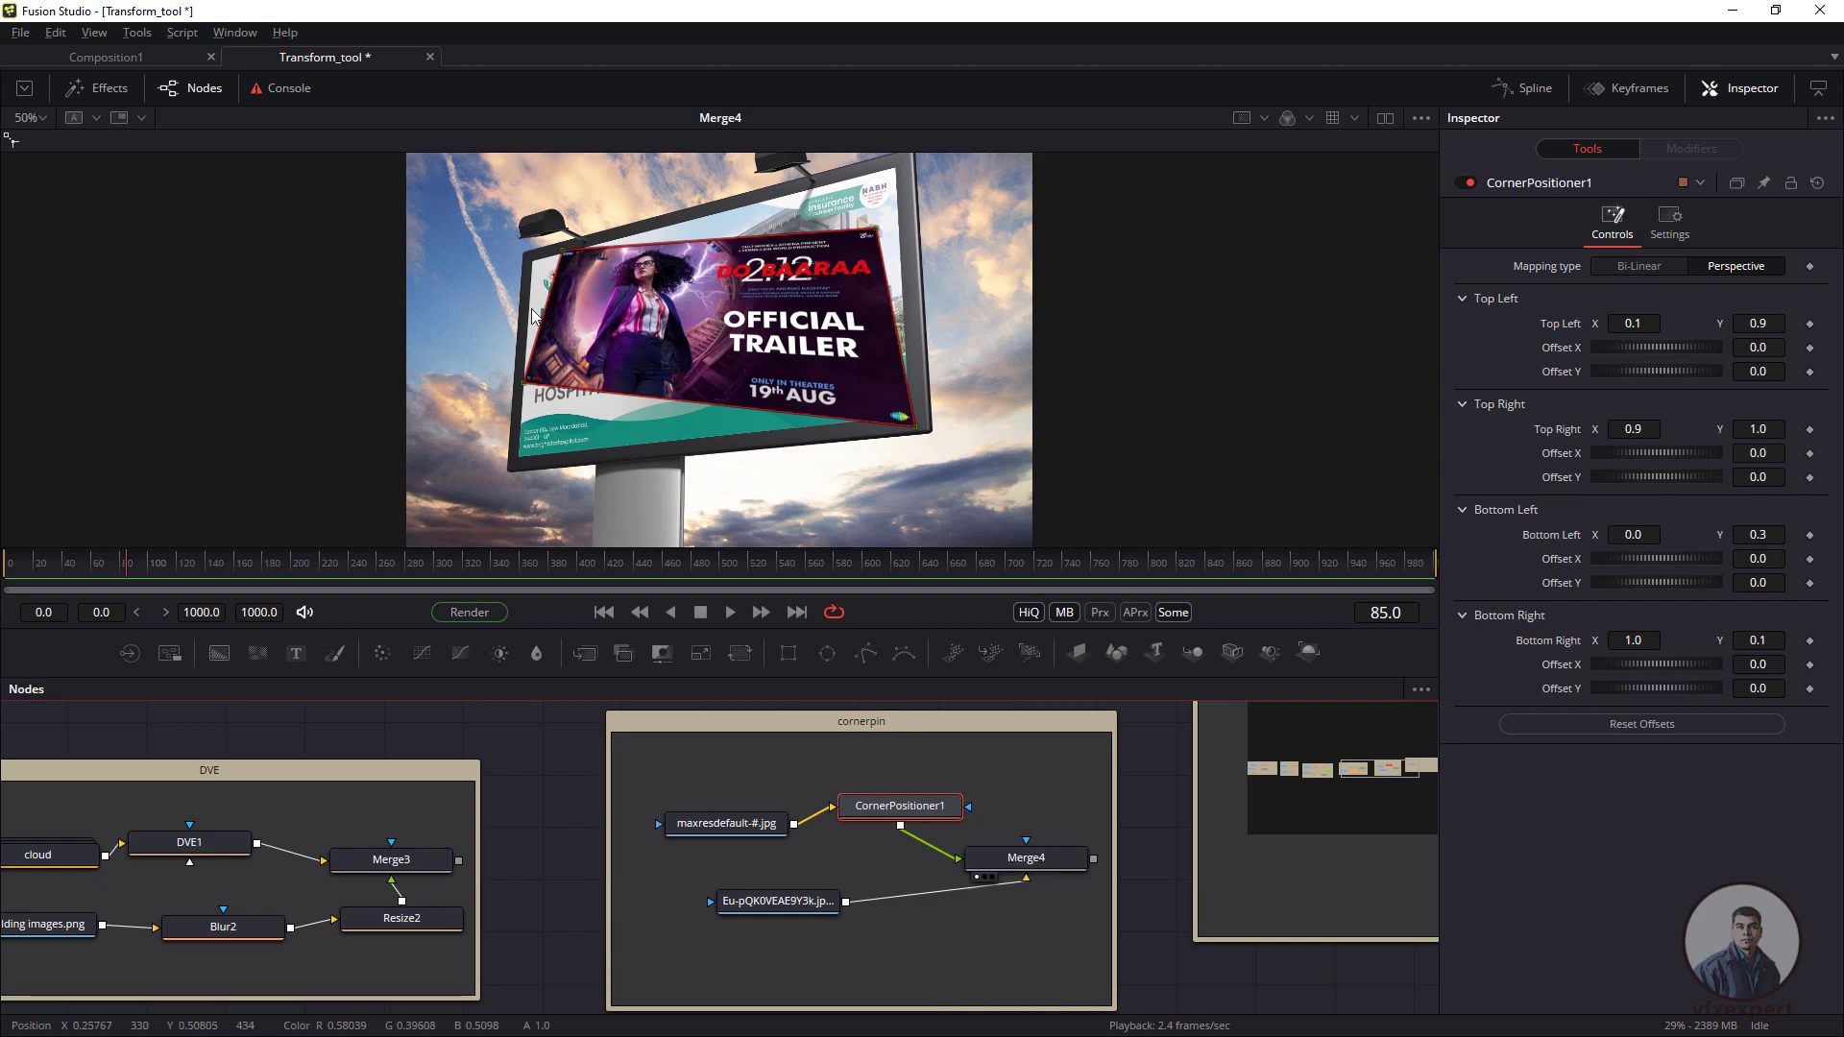
pyautogui.scroll(2, 554, 273)
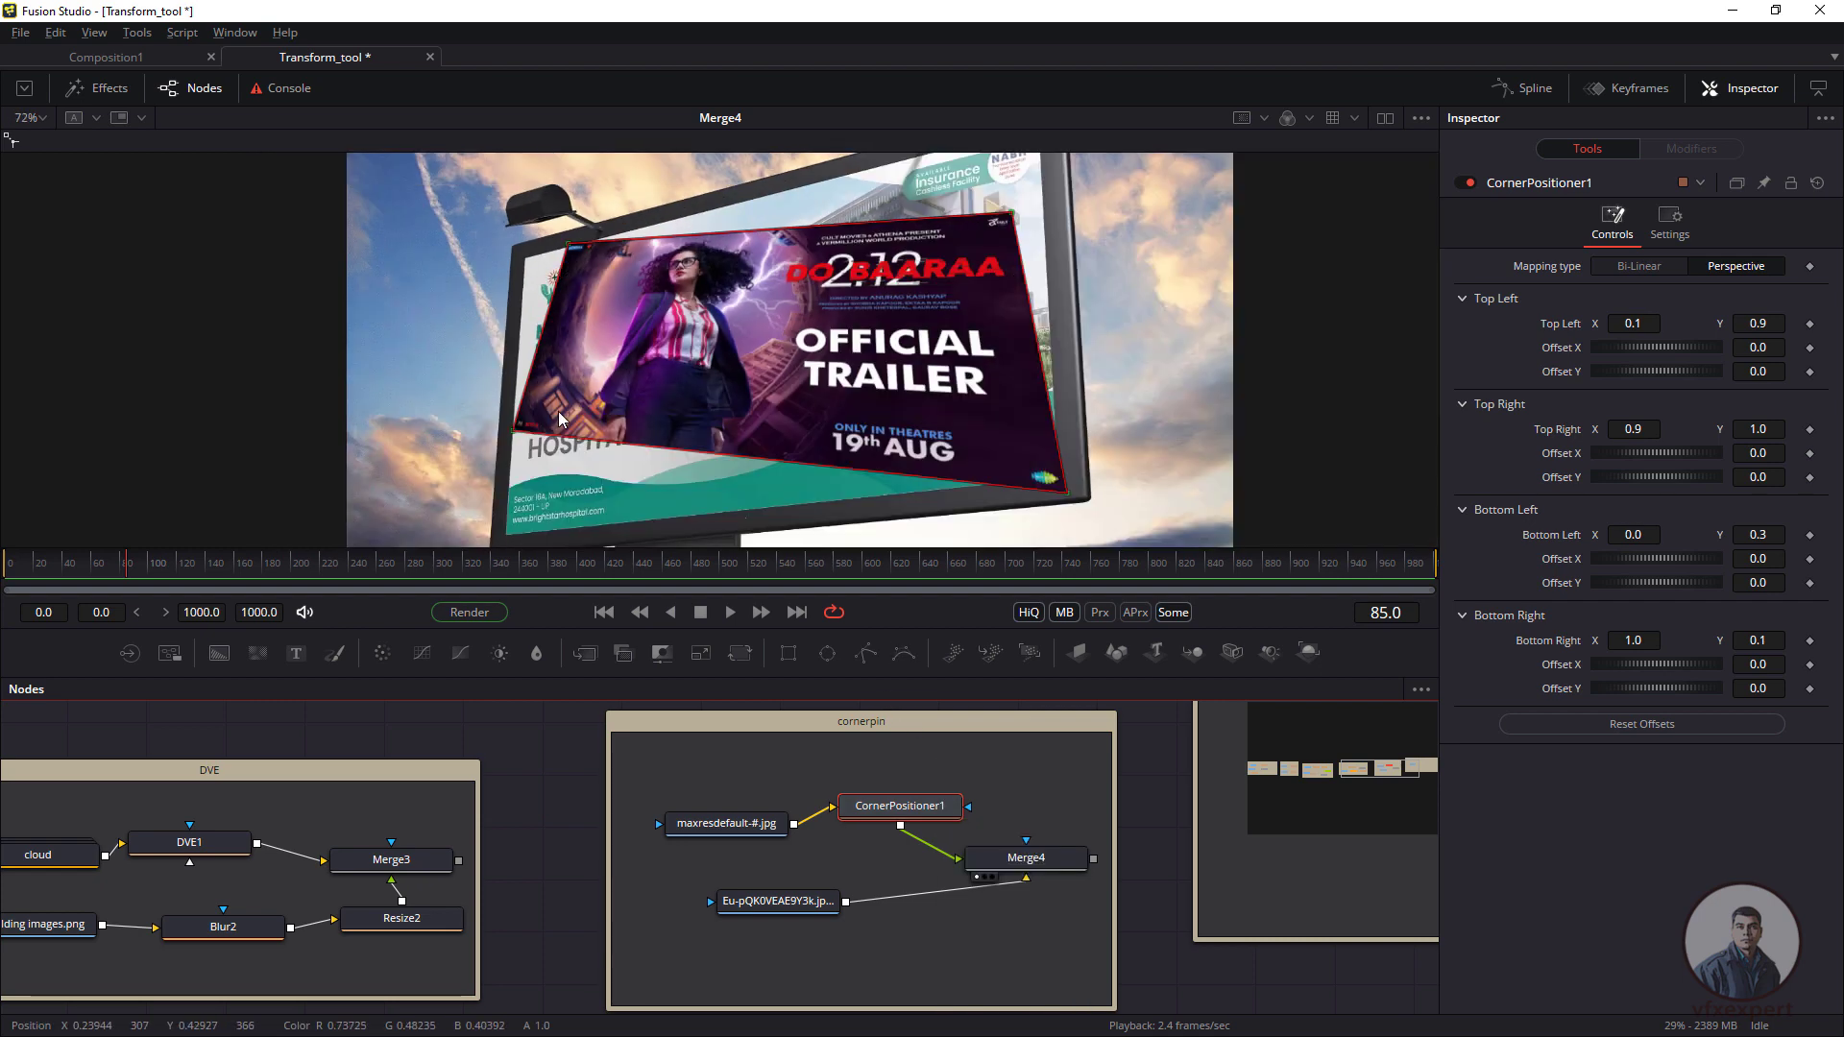
# - Pin the poster's corners onto the billboard: top left about 0.023, 0.867; top right 0.950, 1.279; bottom left -0.015, -0.037; bottom right 0.996, 0.144
pyautogui.scroll(-2, 523, 465)
pyautogui.moveTo(518, 325); pyautogui.dragTo(504, 421)
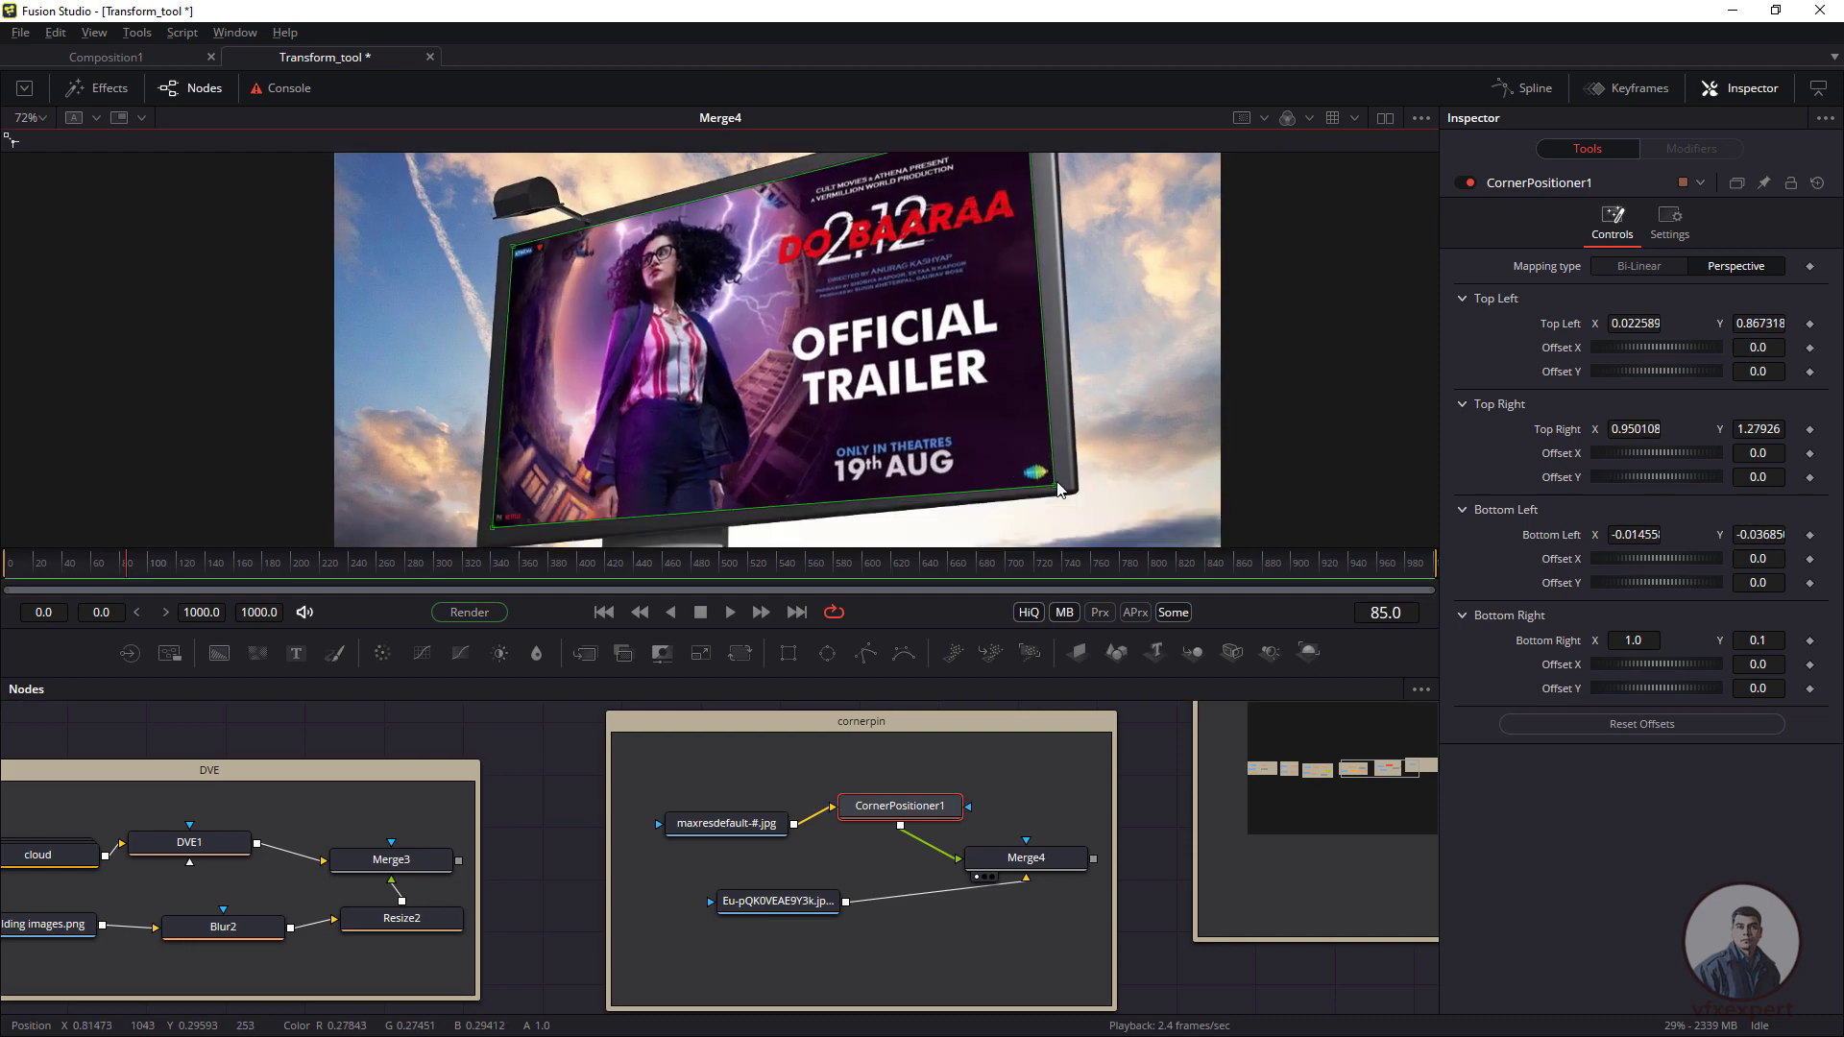
pyautogui.scroll(-2, 1164, 459)
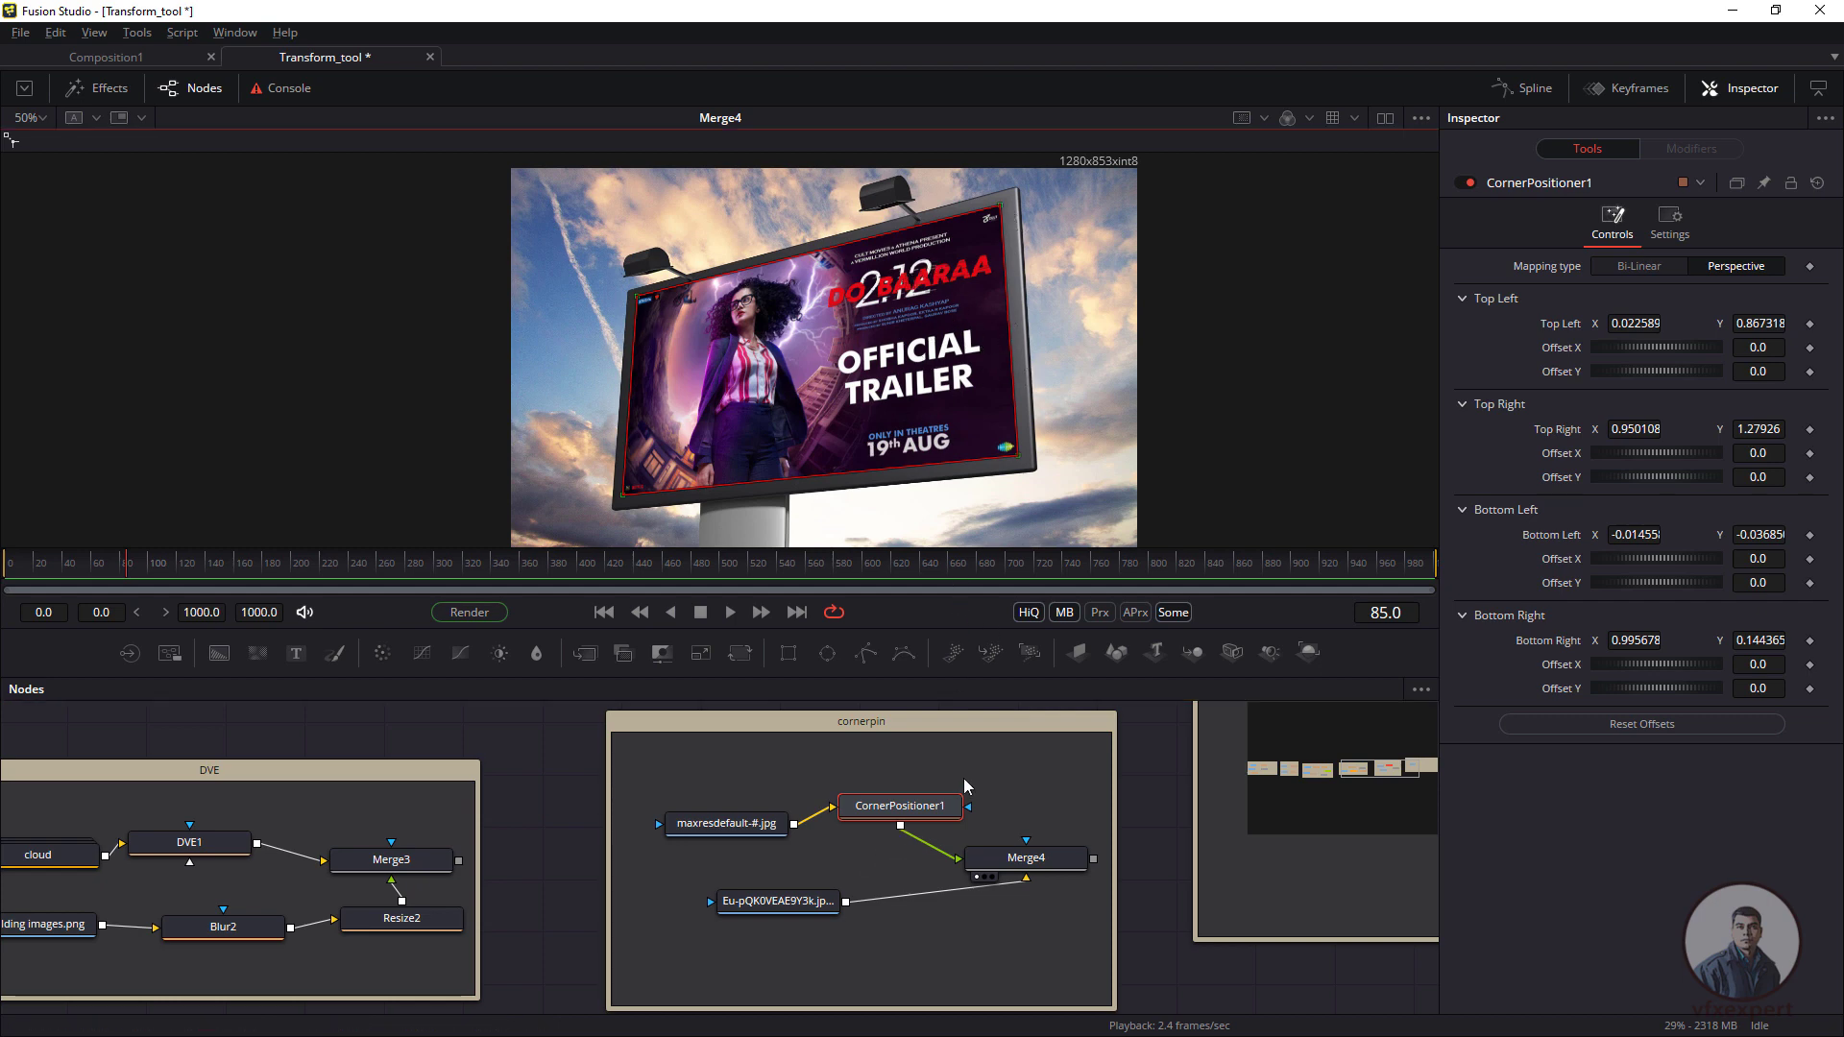
# - Add a Scale node in the scale group, feed it from maxresdefault.jpg, and display its output
pyautogui.moveTo(972, 845); pyautogui.dragTo(421, 838)
pyautogui.moveTo(641, 862); pyautogui.dragTo(591, 952)
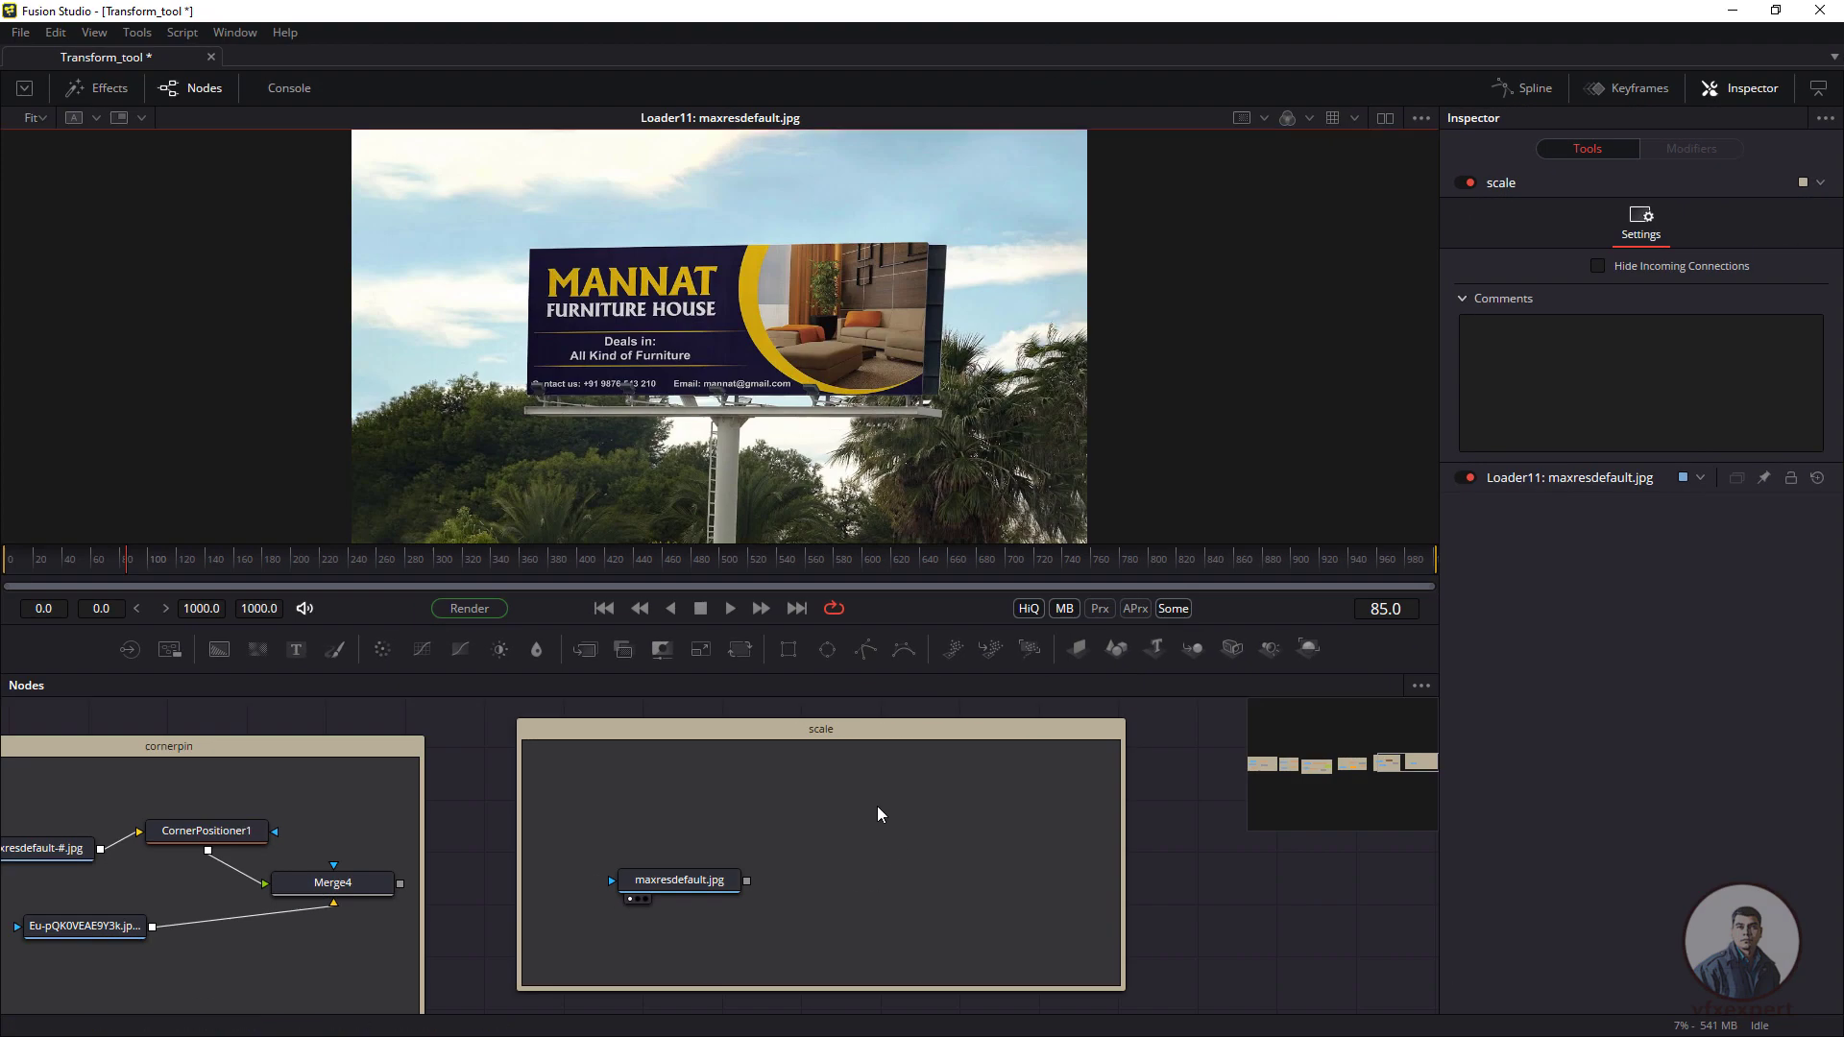
pyautogui.hotkey('shift', 'space')
pyautogui.write('scal')
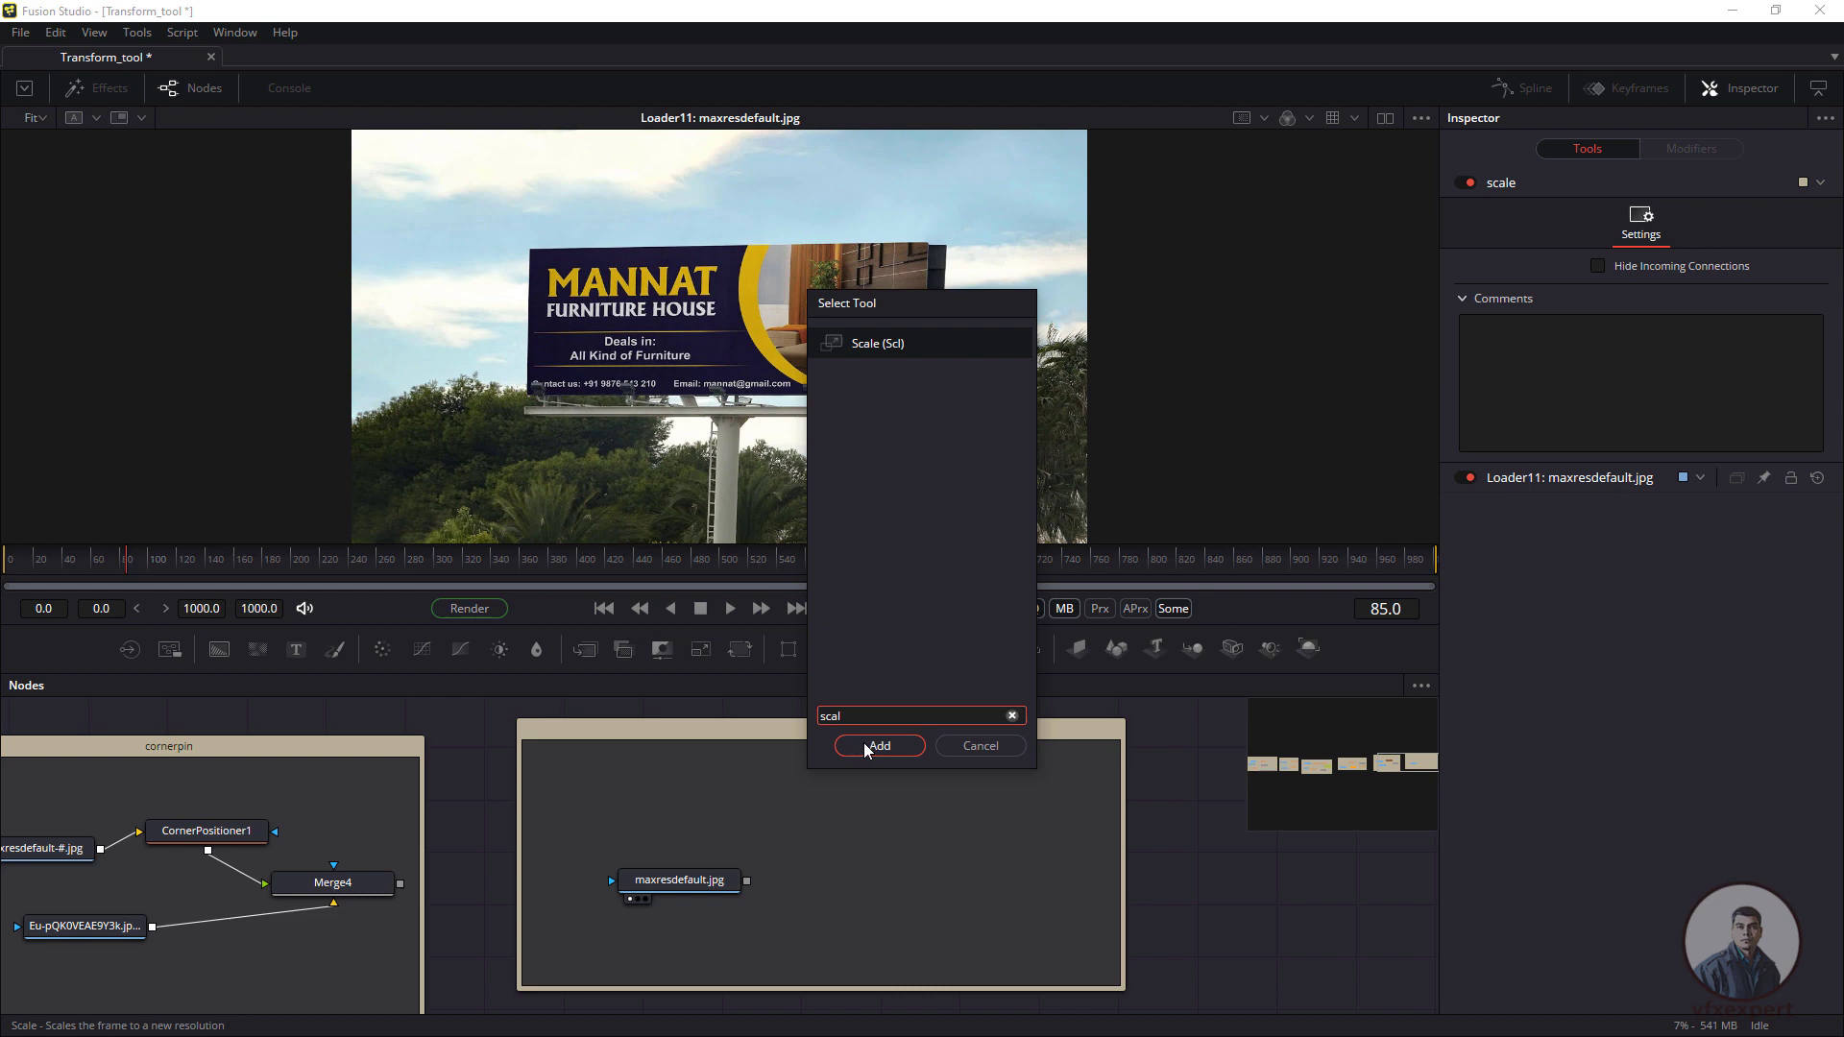
pyautogui.click(872, 747)
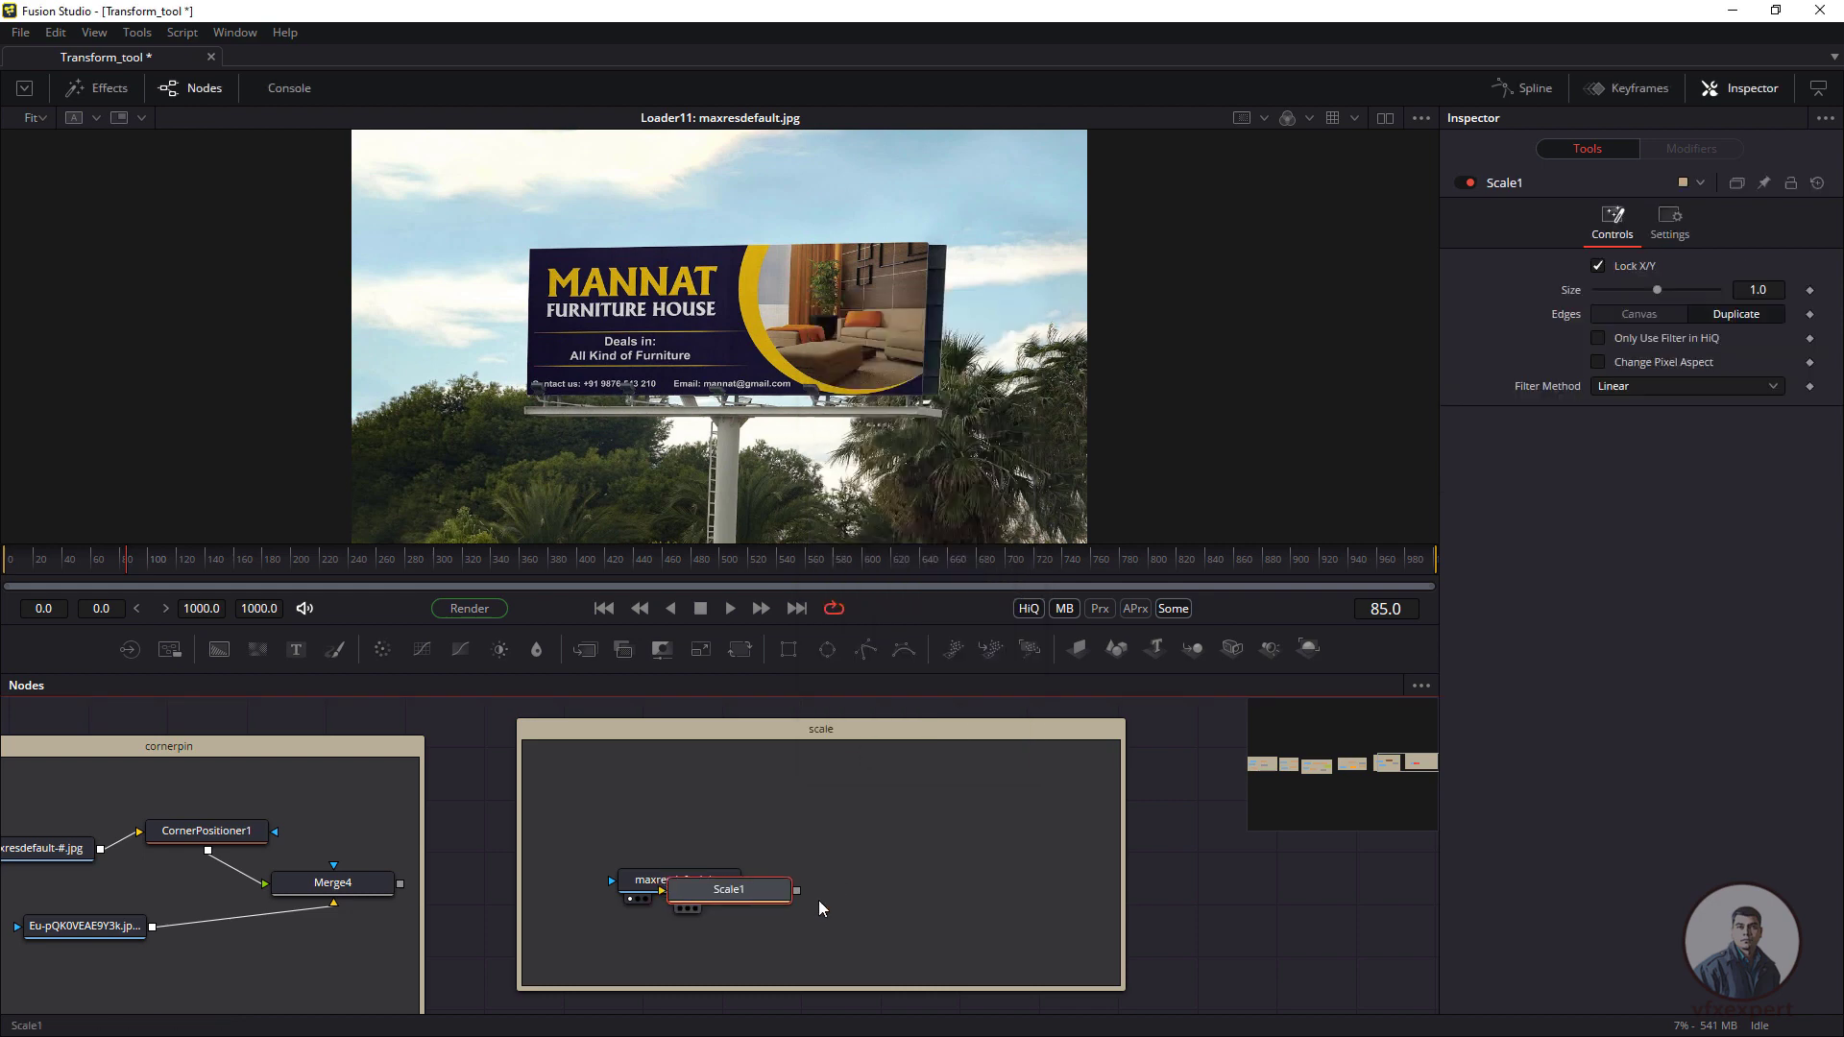
pyautogui.moveTo(745, 891); pyautogui.dragTo(869, 894)
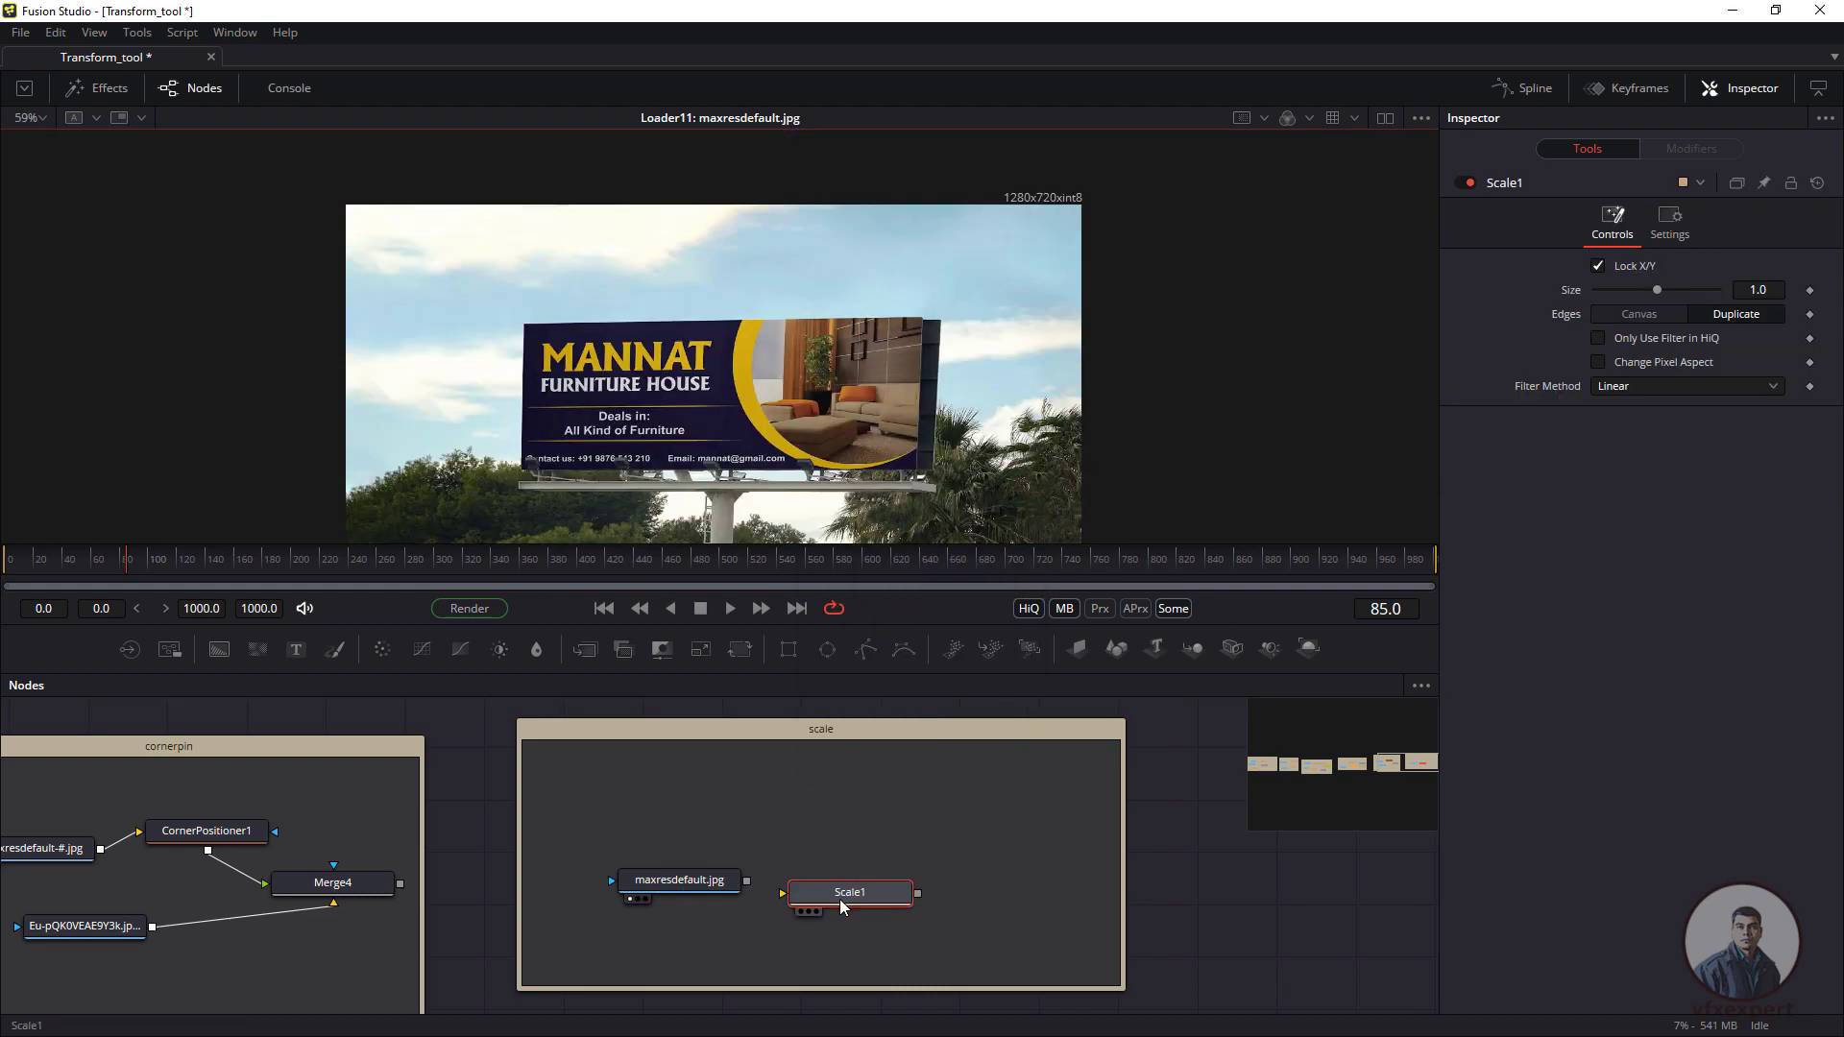
pyautogui.click(848, 898)
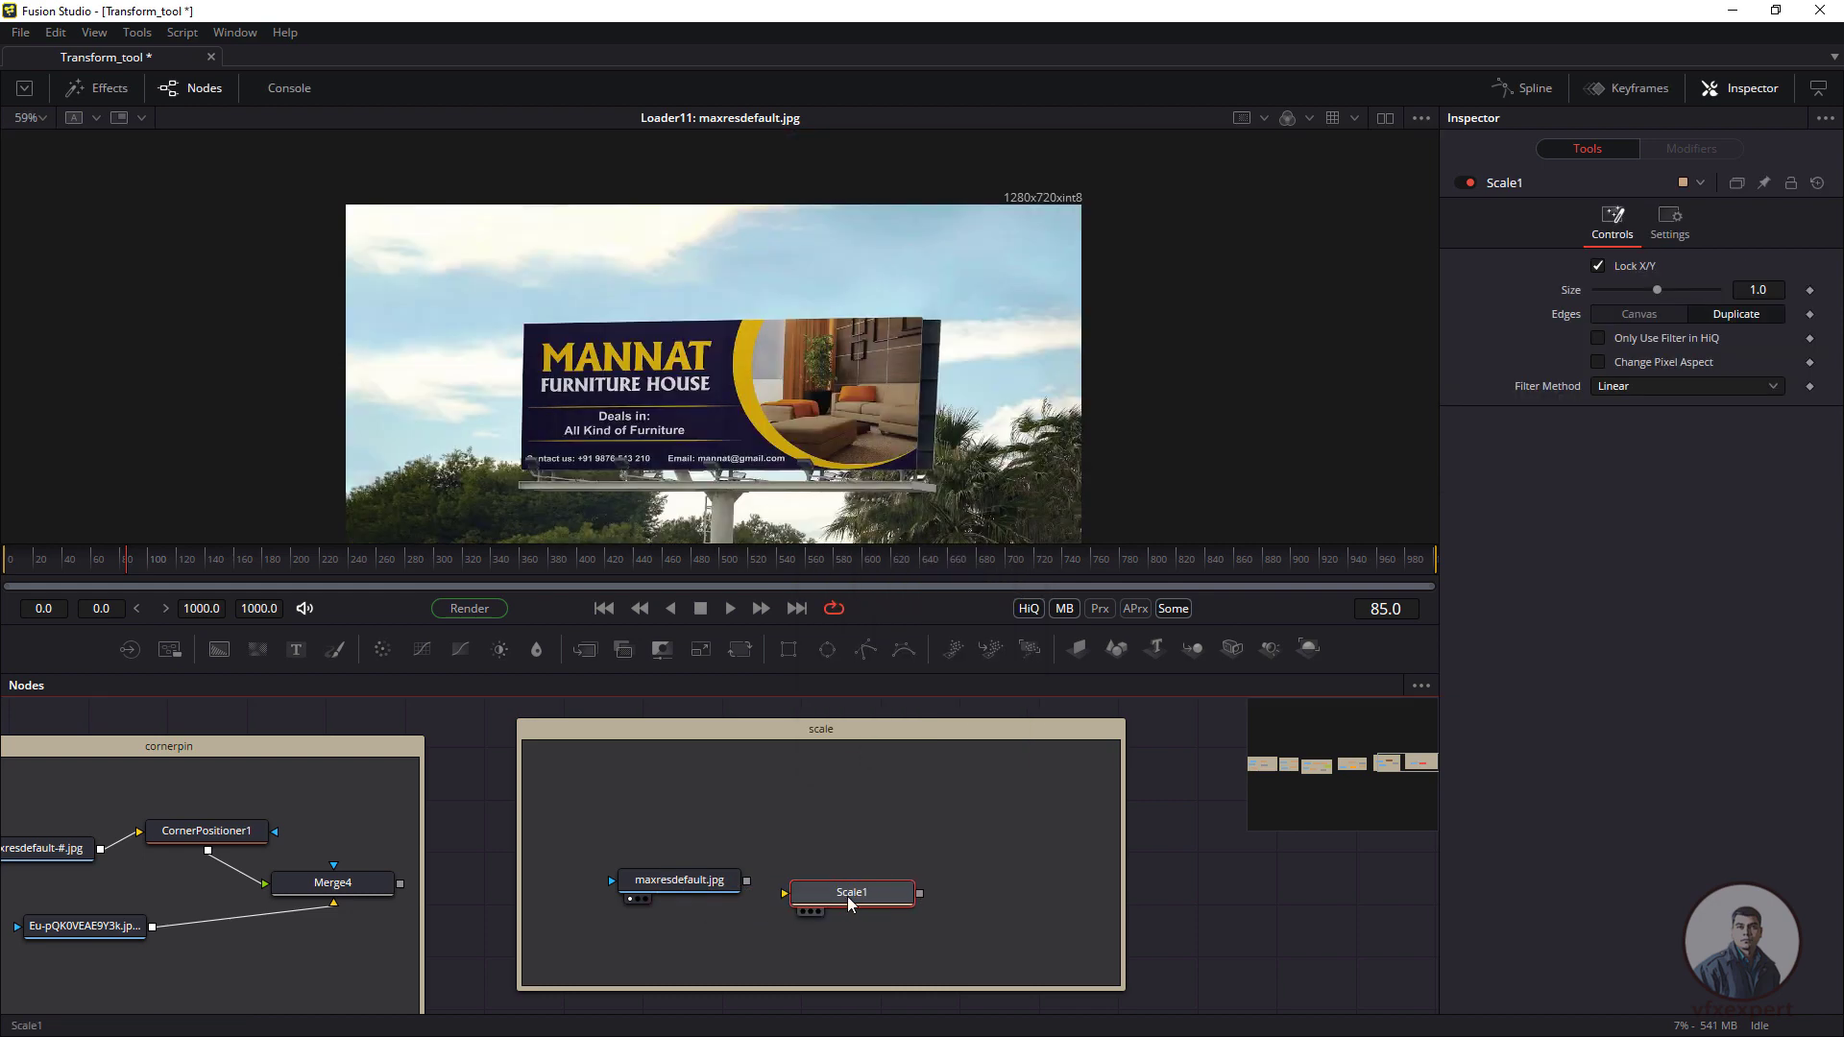
pyautogui.moveTo(849, 903); pyautogui.dragTo(867, 899)
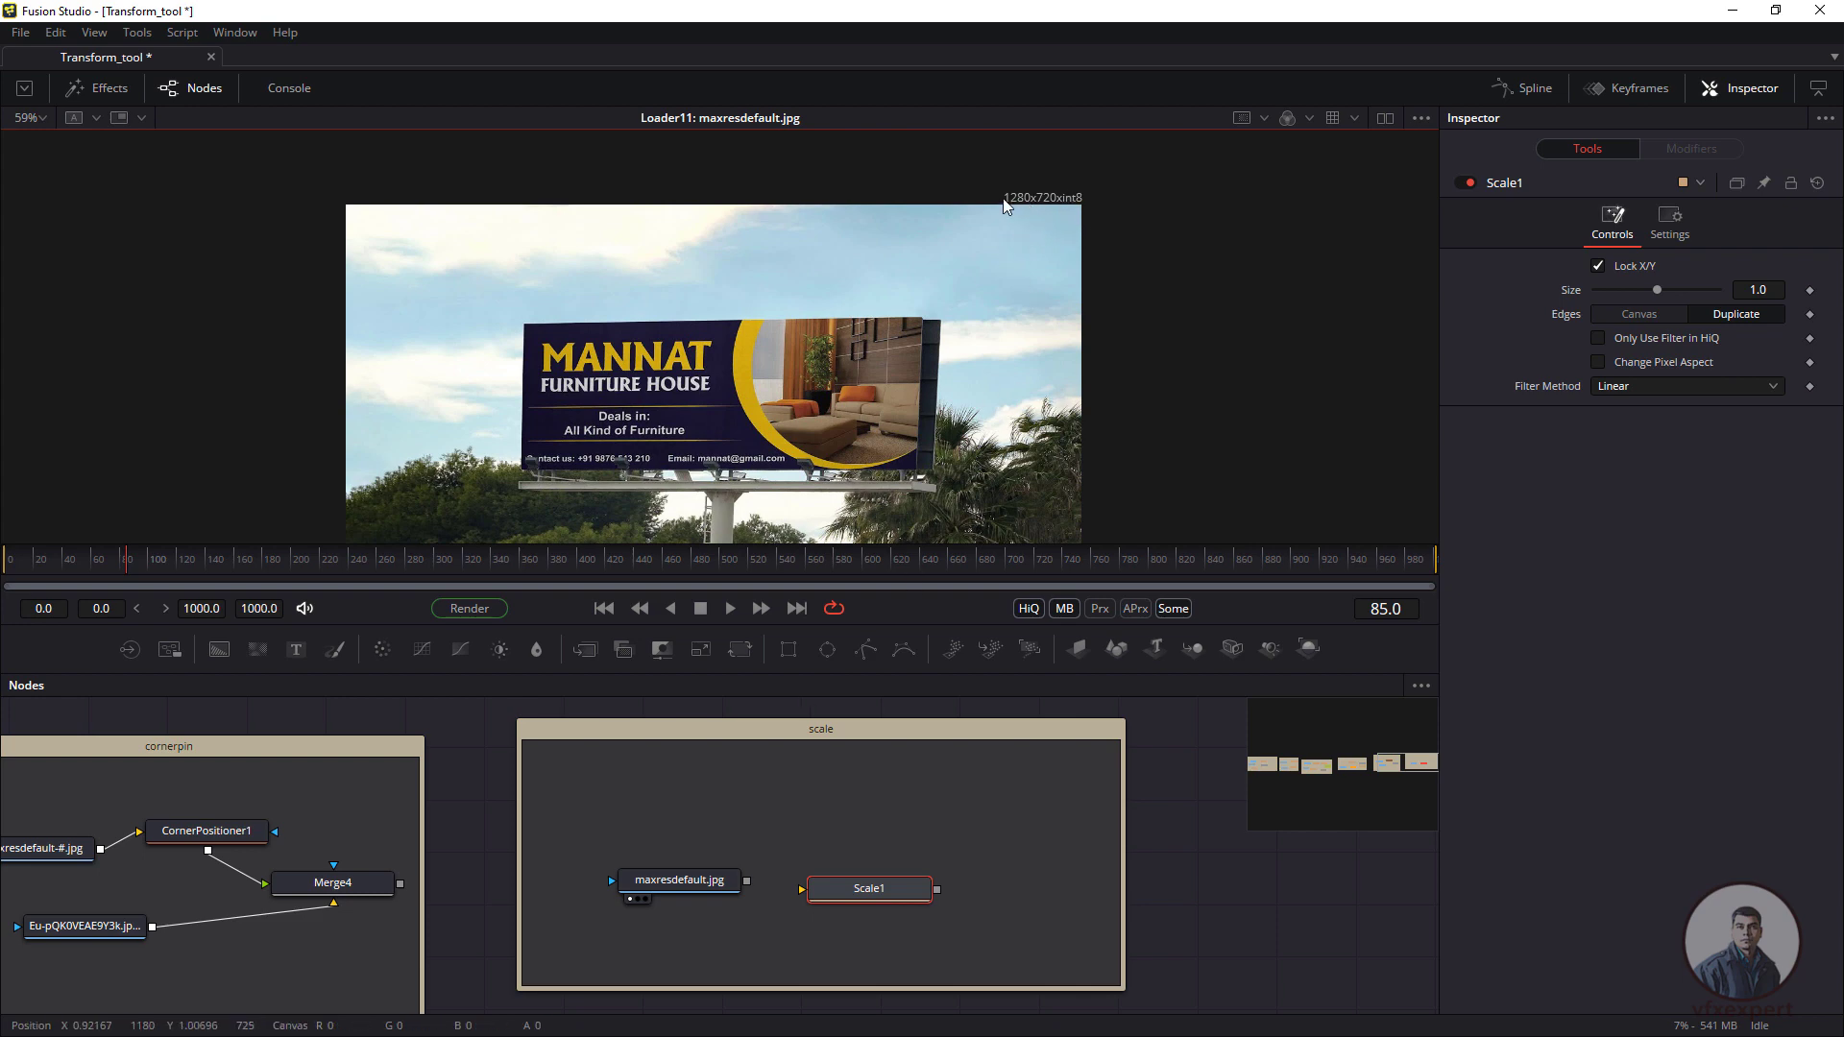
pyautogui.moveTo(812, 898); pyautogui.dragTo(887, 886)
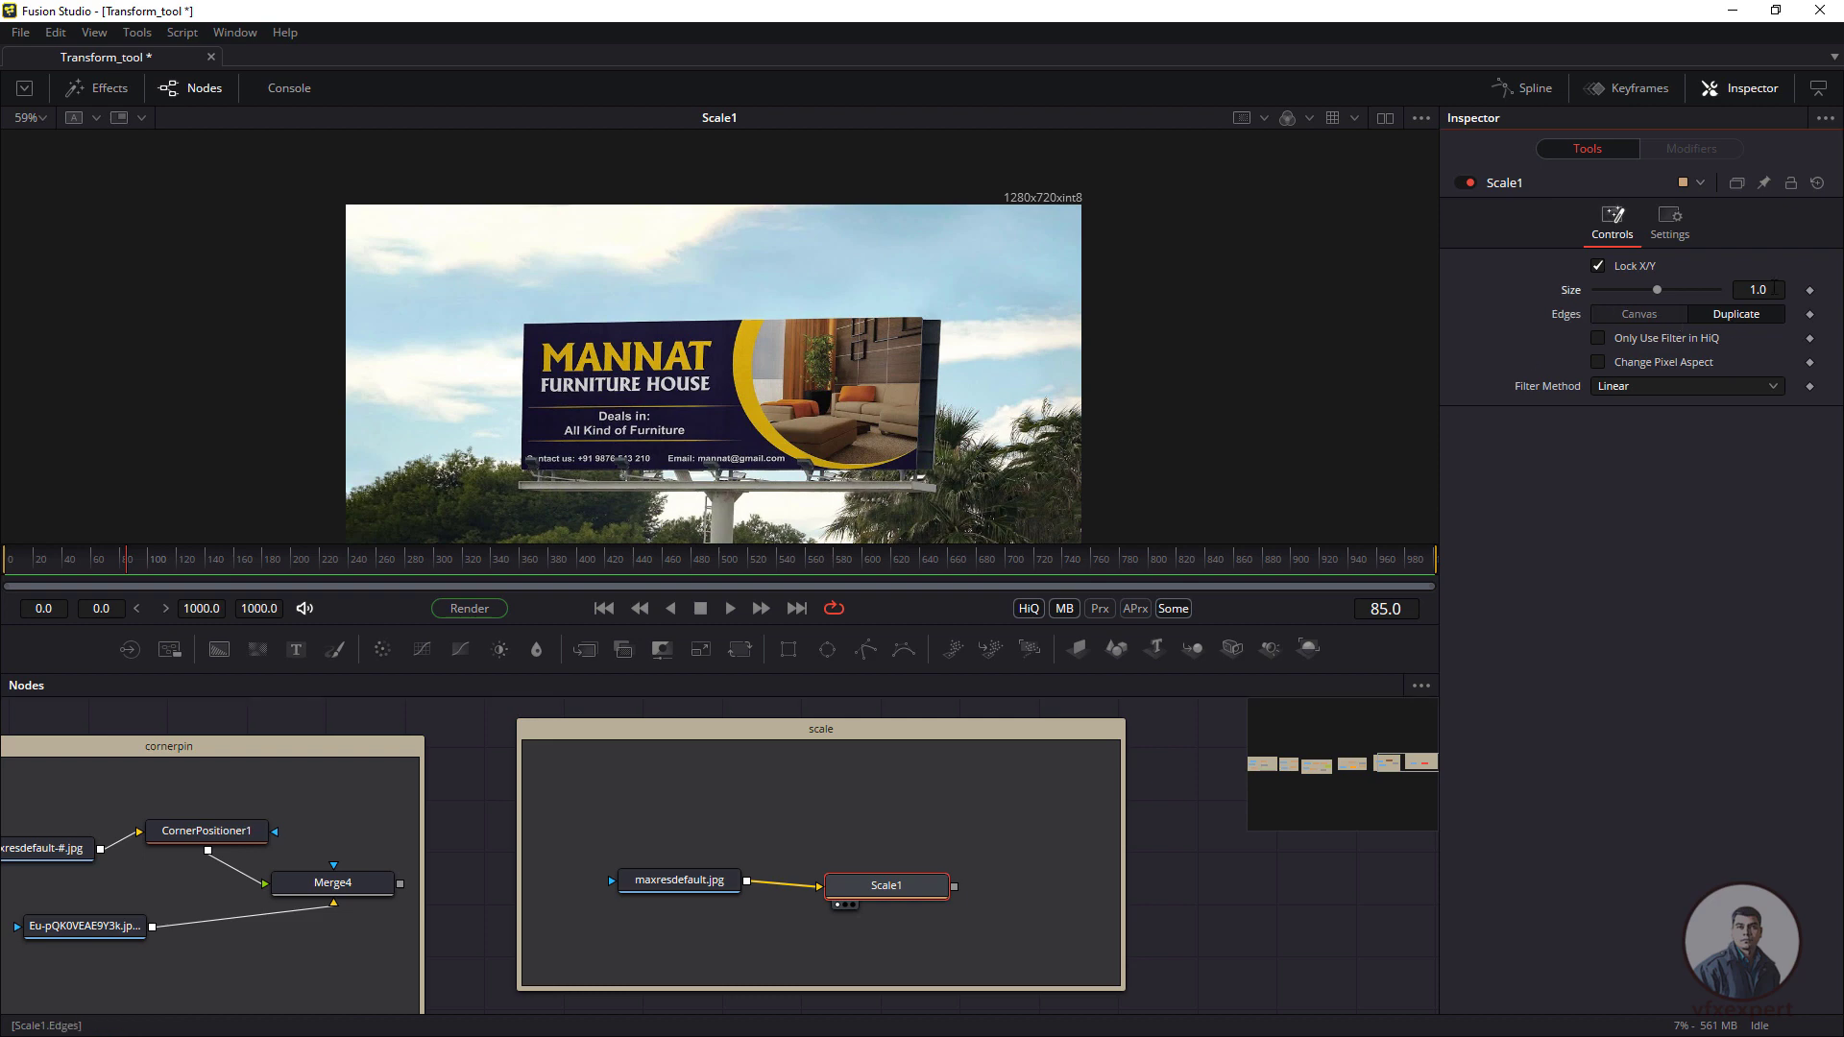
# - Try a Size of 2.0 on Scale1, and settle on a Size of 1.5 with the whole frame in view
pyautogui.write('2')
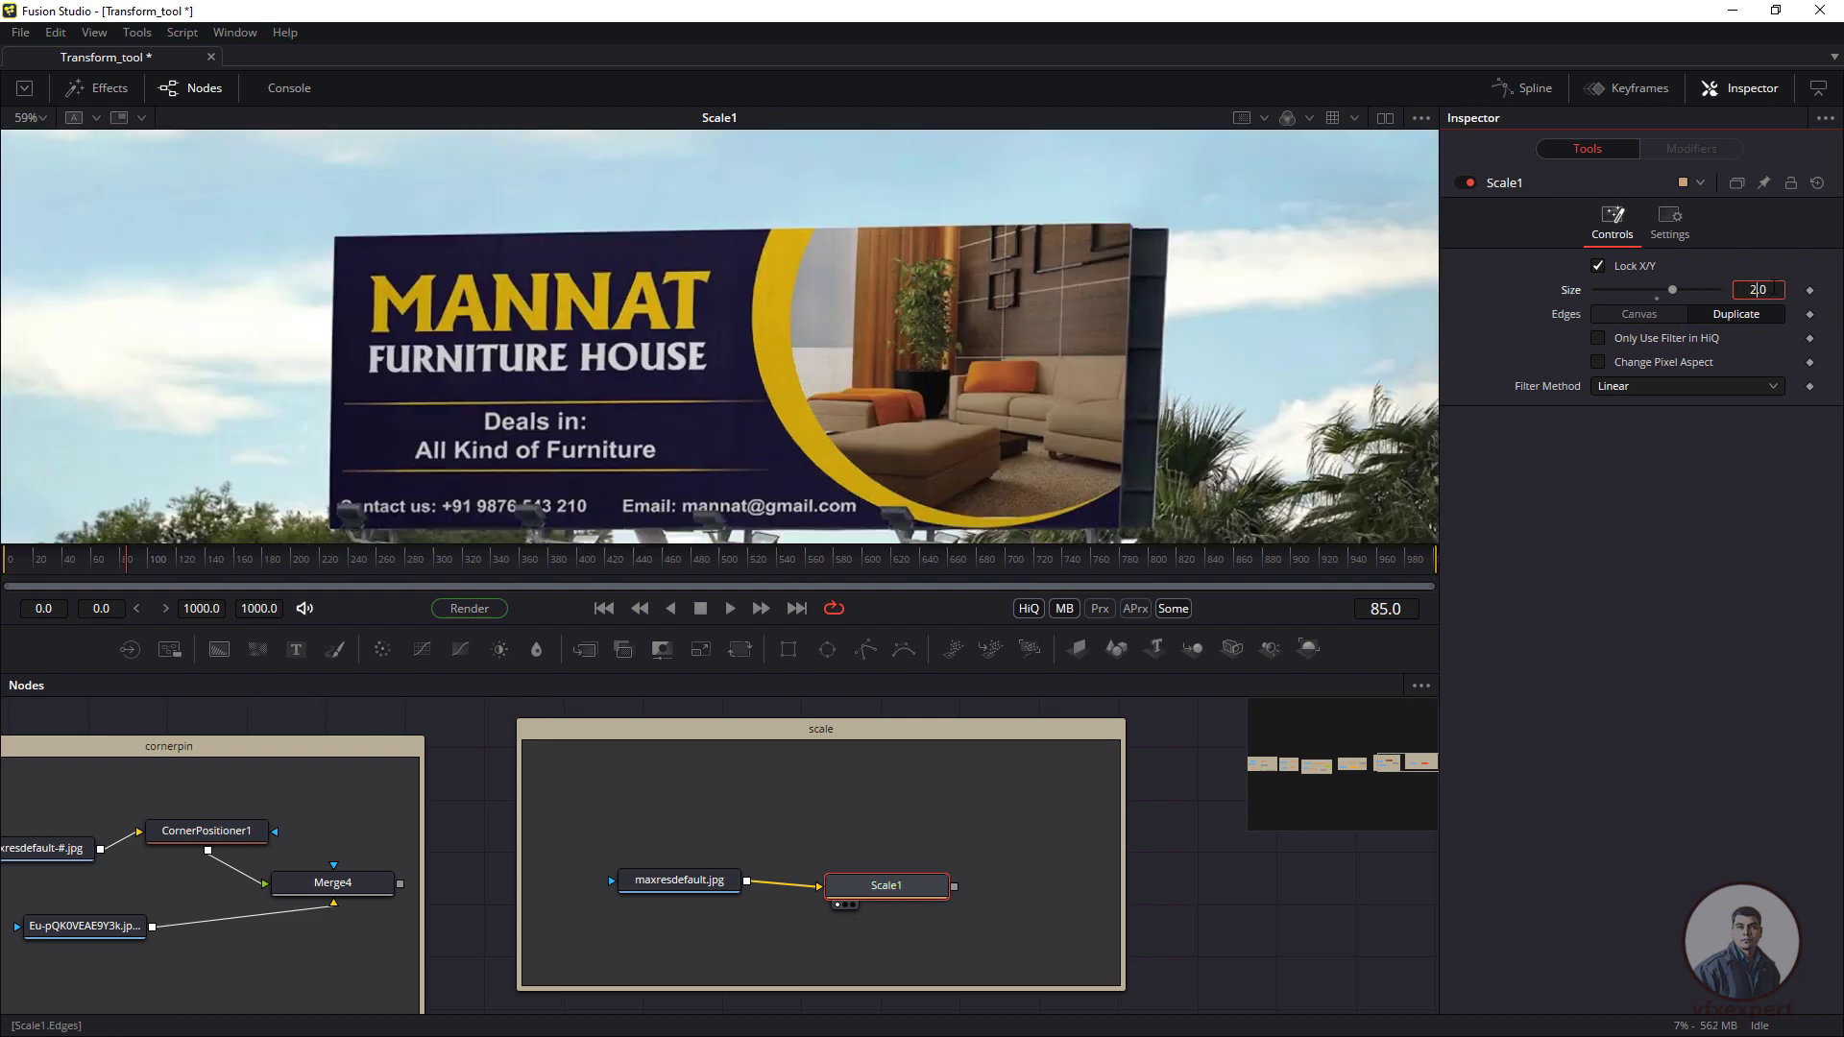
pyautogui.moveTo(1045, 381); pyautogui.dragTo(574, 609)
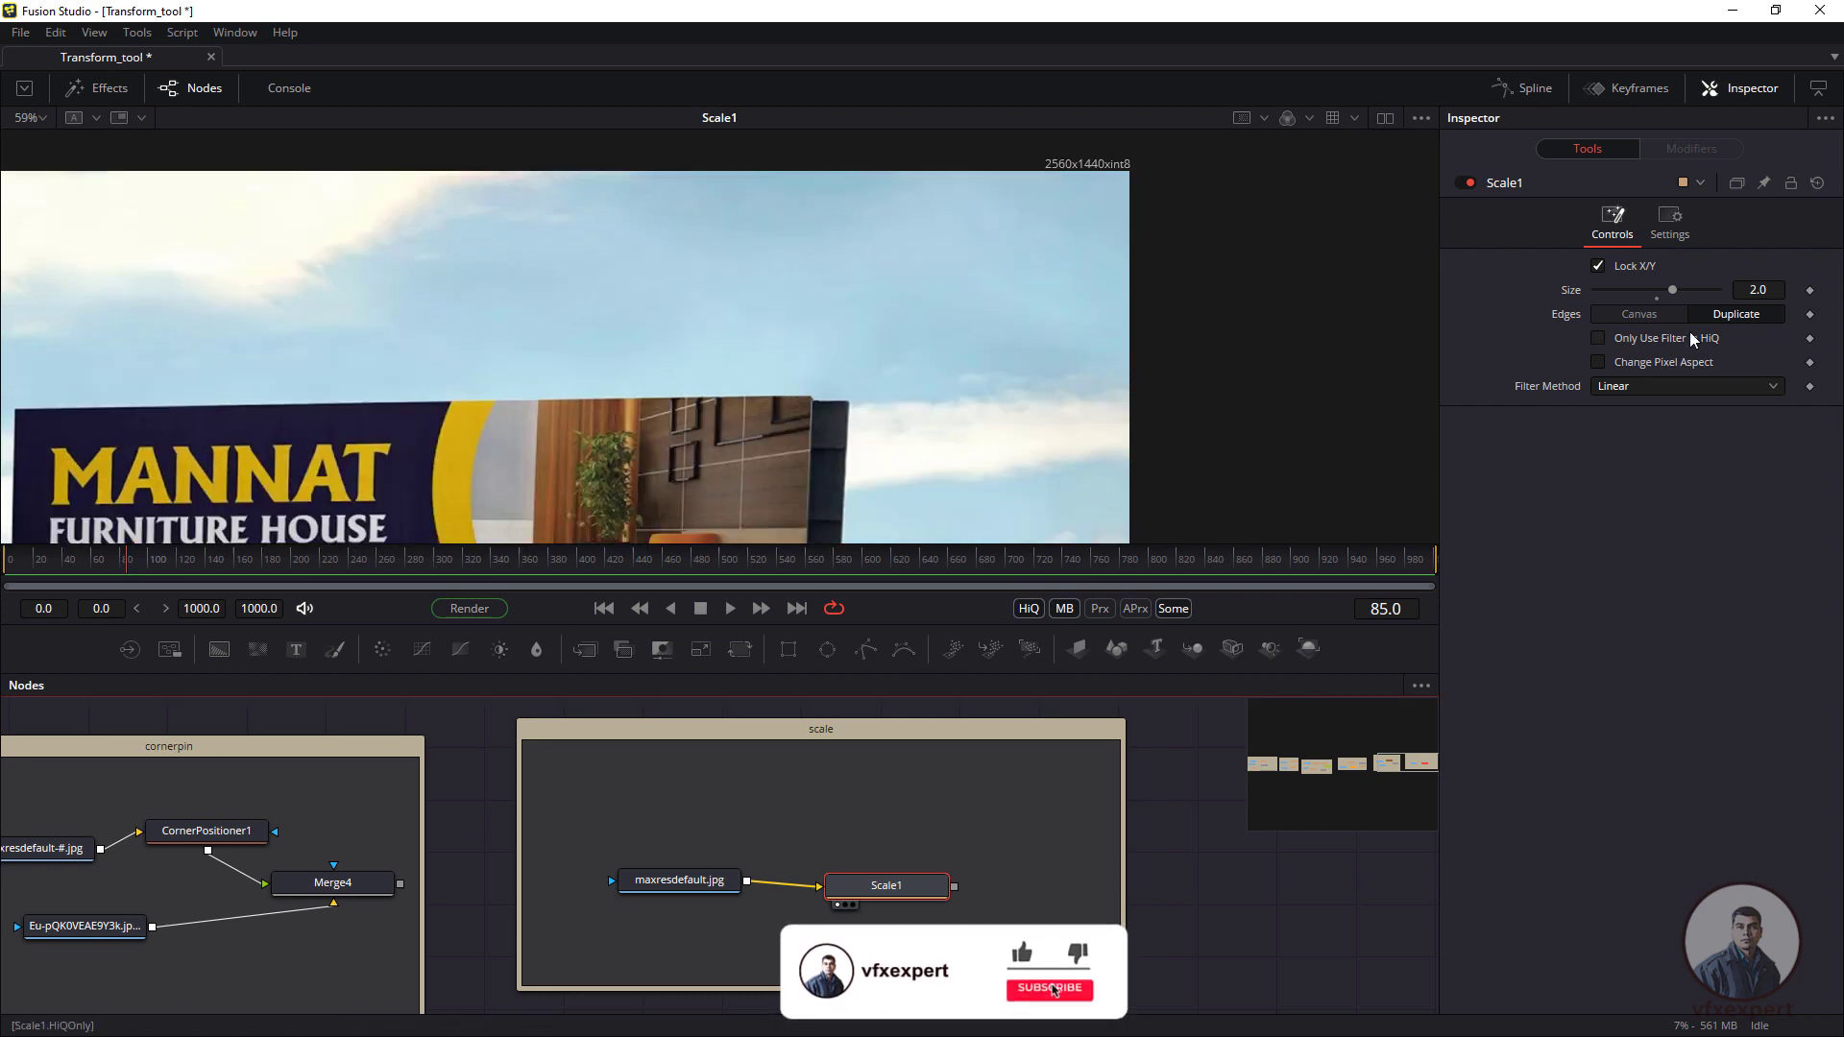
pyautogui.click(1772, 286)
pyautogui.write('1')
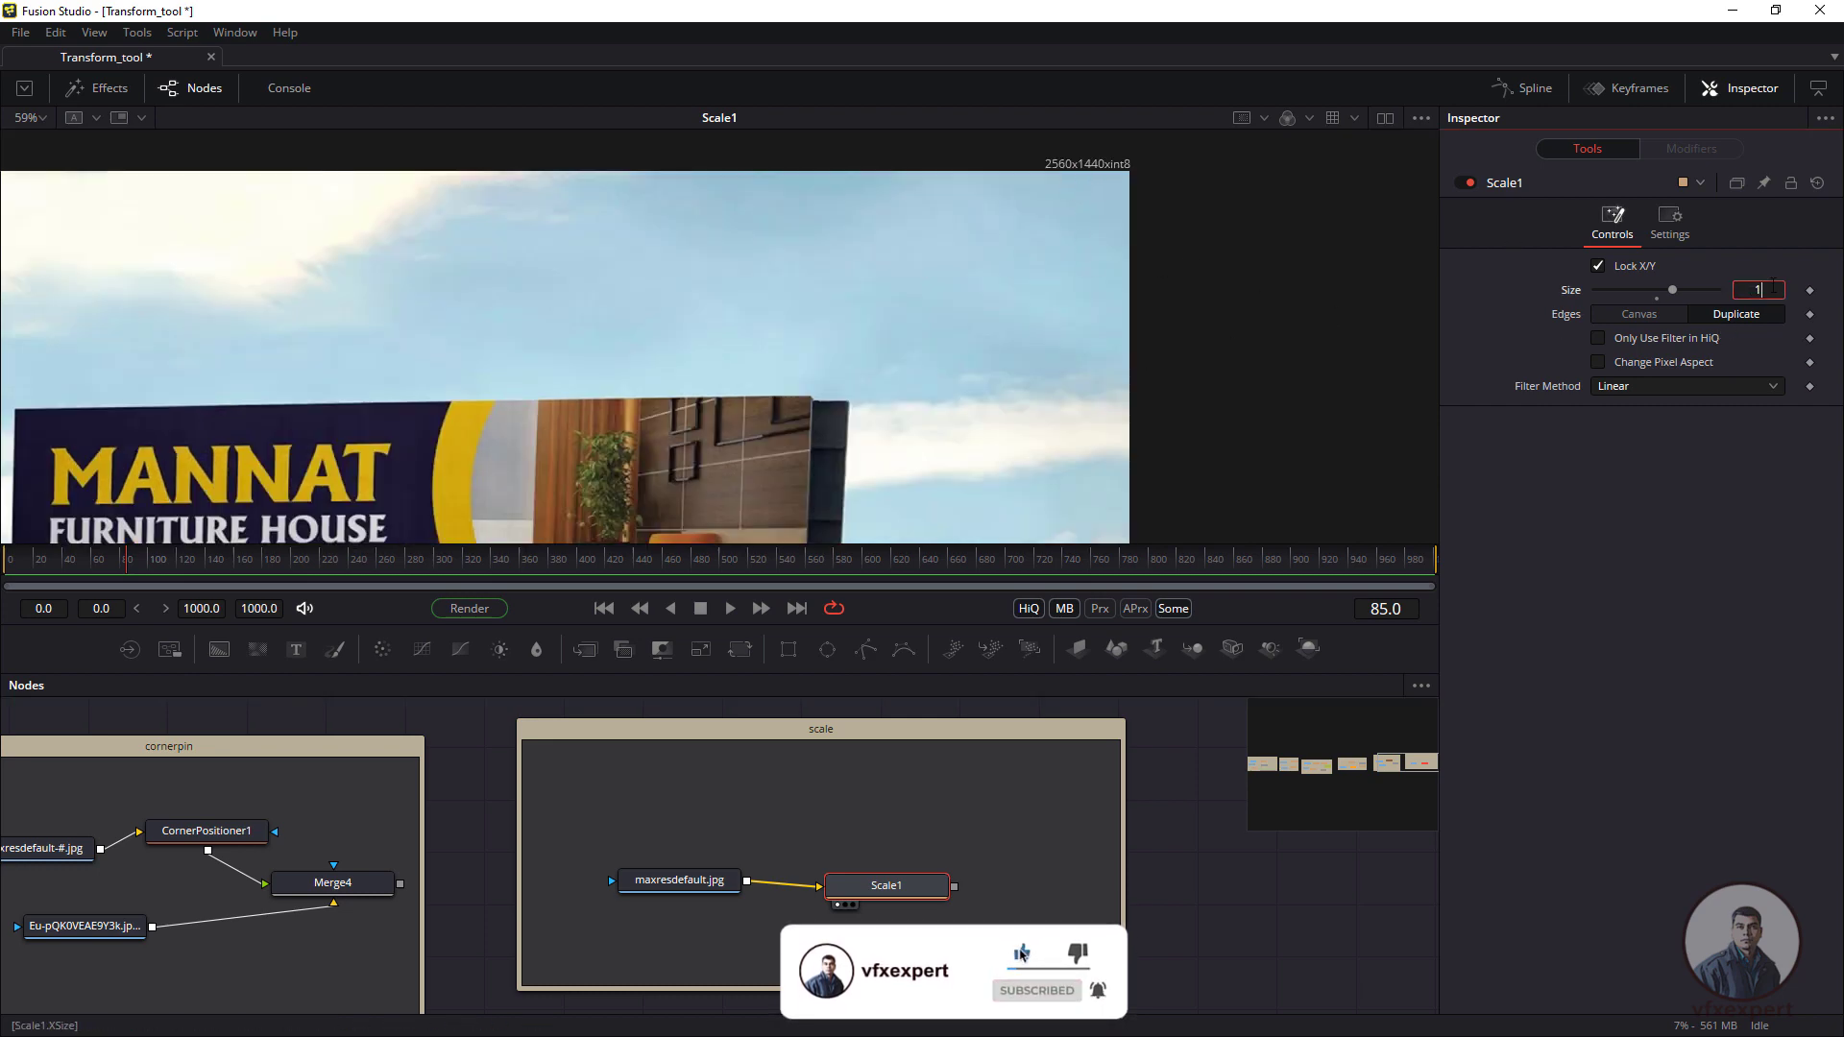
pyautogui.write('.5')
pyautogui.press('Return')
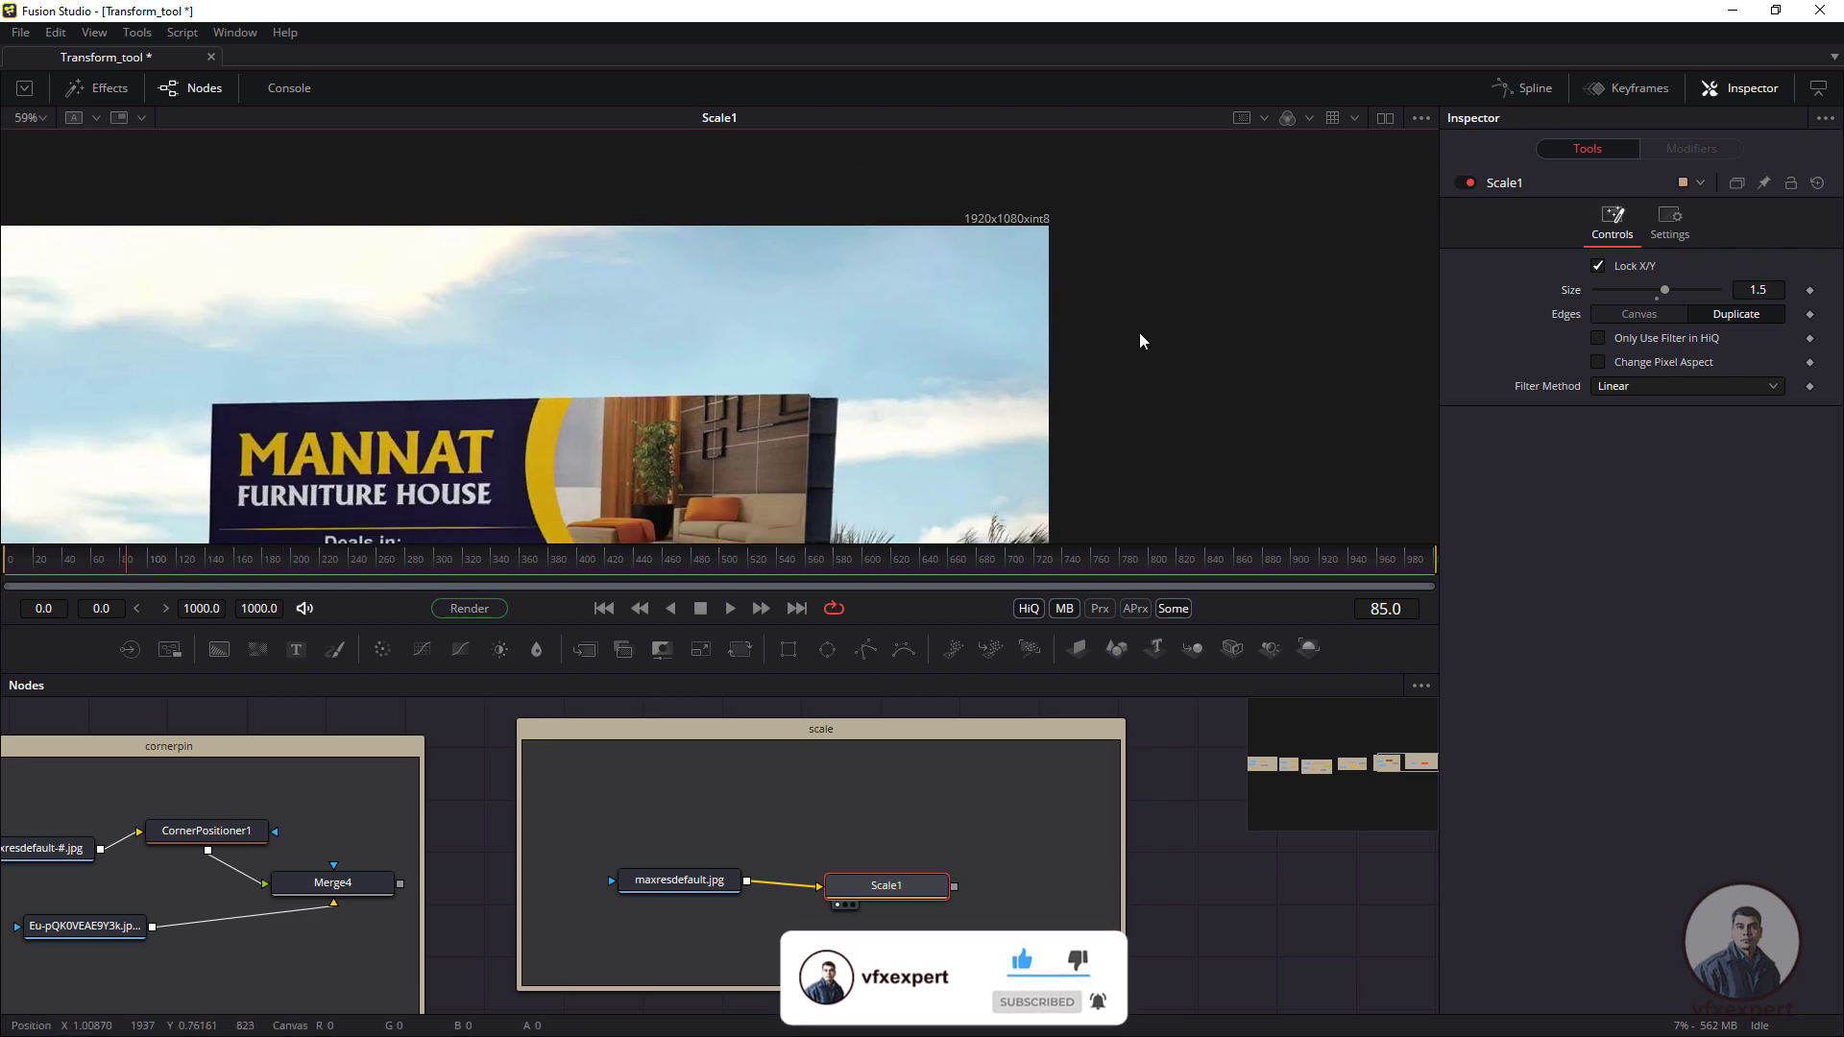
pyautogui.moveTo(1140, 341); pyautogui.dragTo(1209, 297)
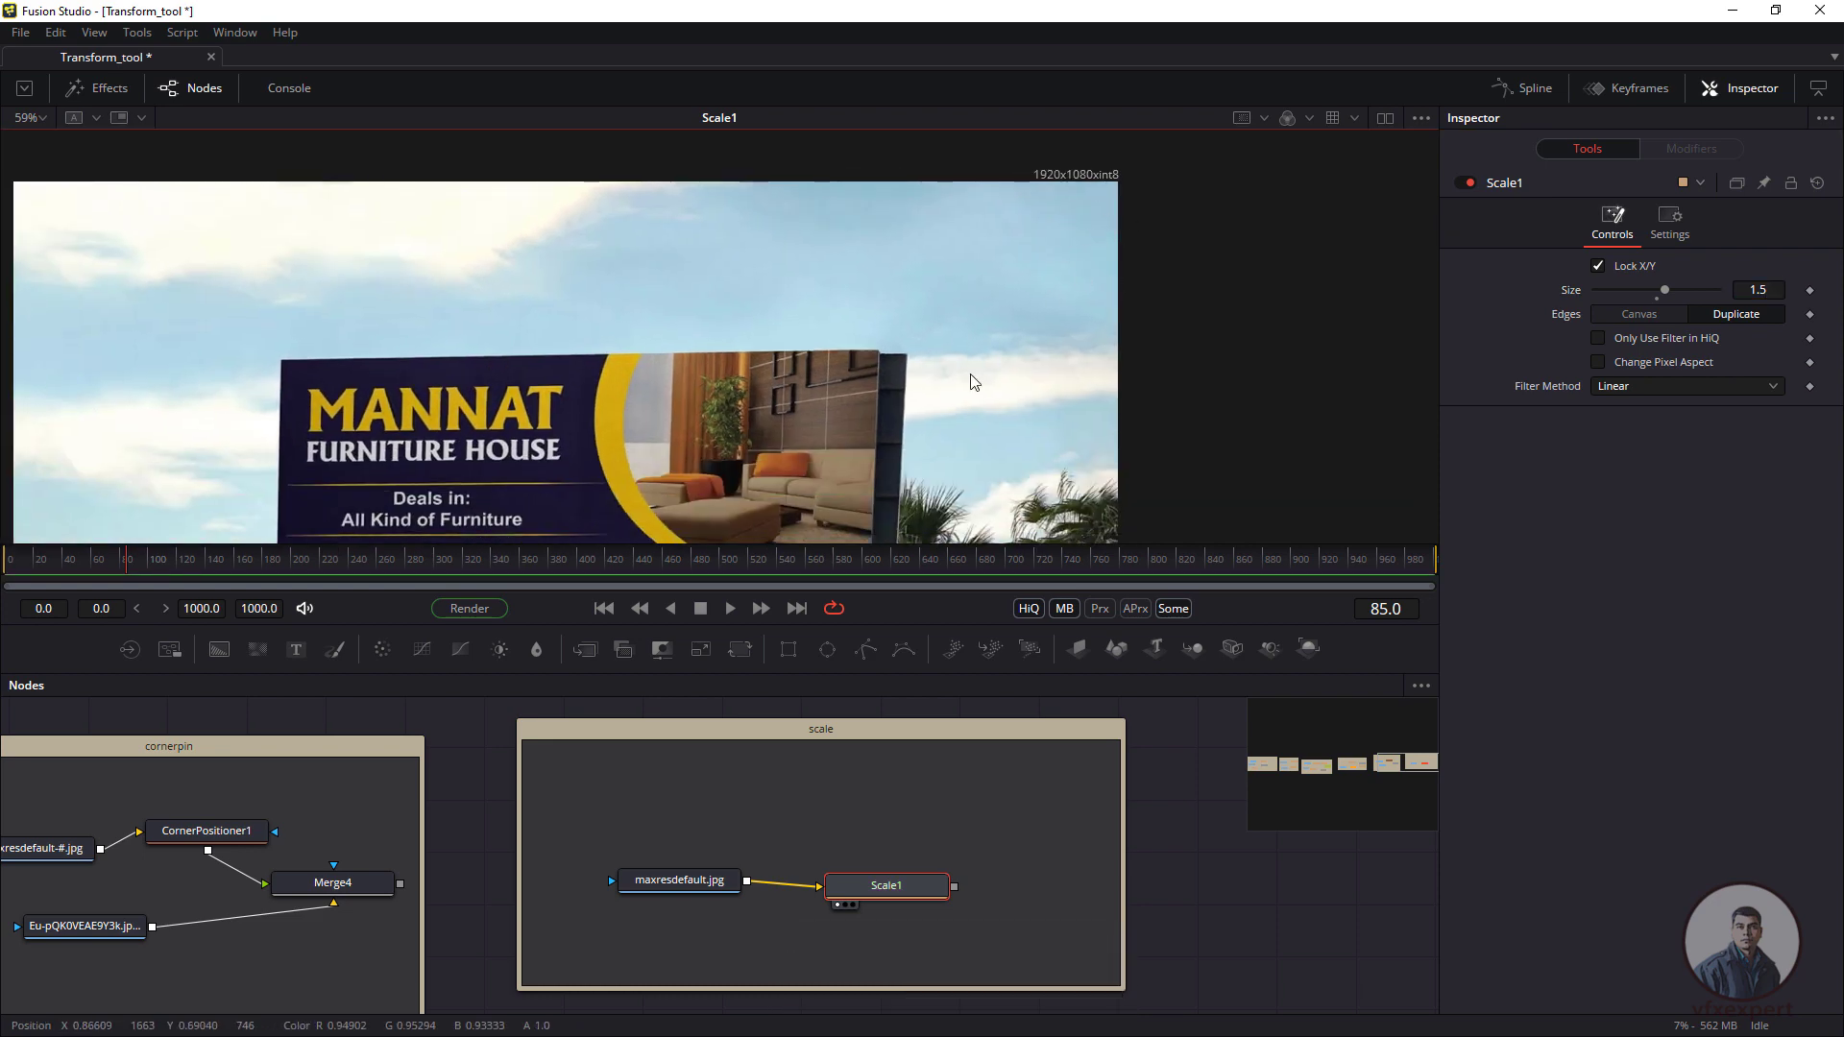
pyautogui.hotkey('ctrl', 'f')
pyautogui.scroll(-1, 1056, 415)
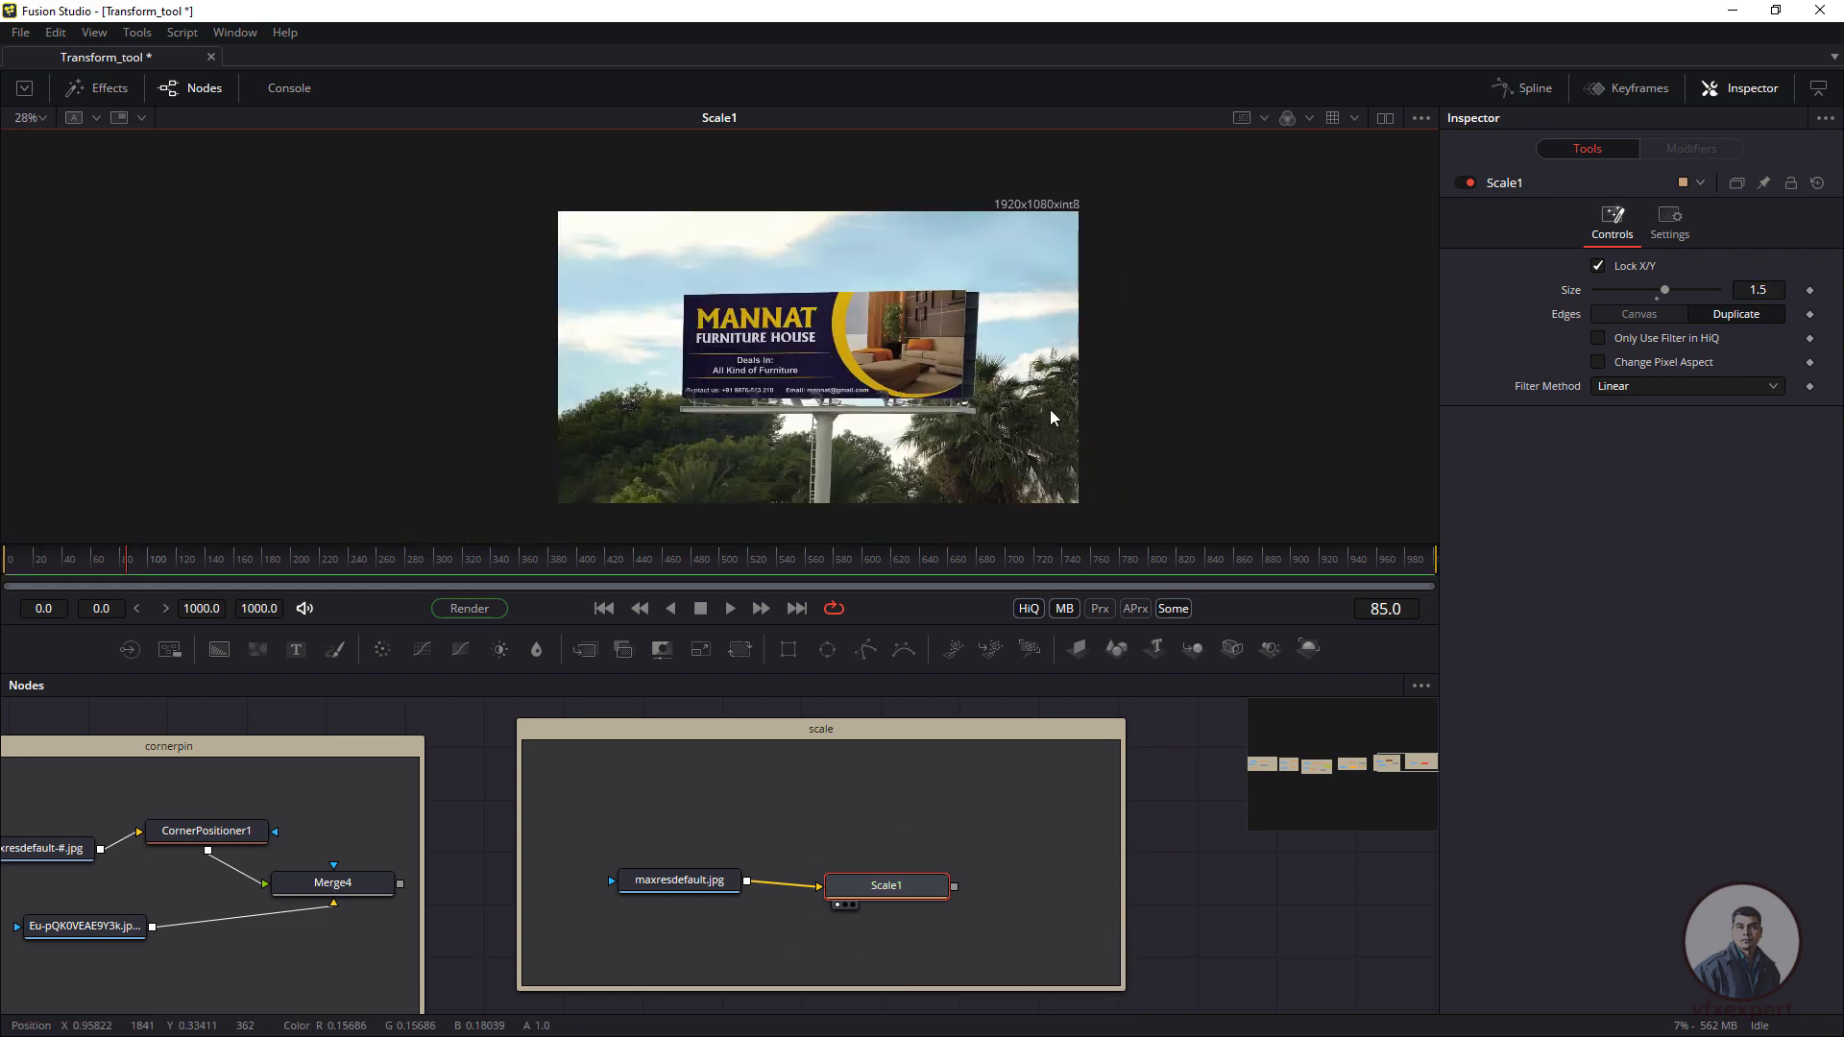
pyautogui.click(923, 884)
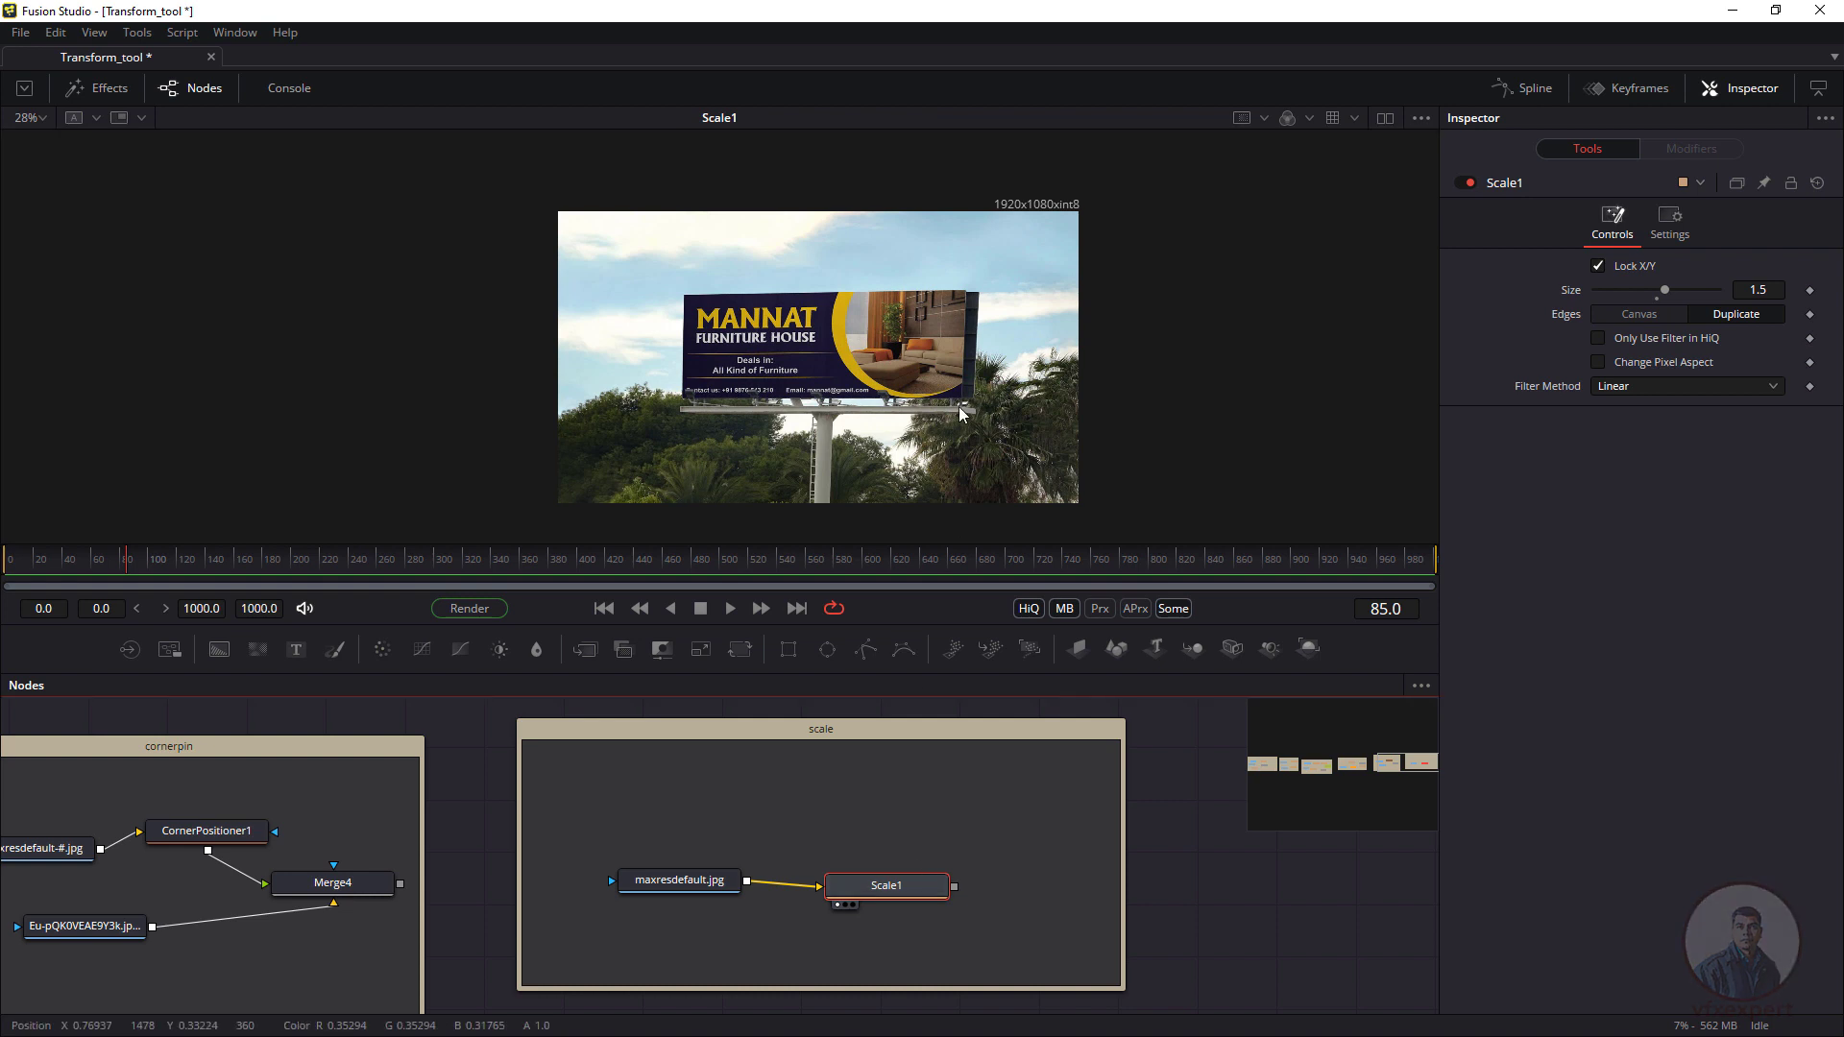
pyautogui.click(955, 768)
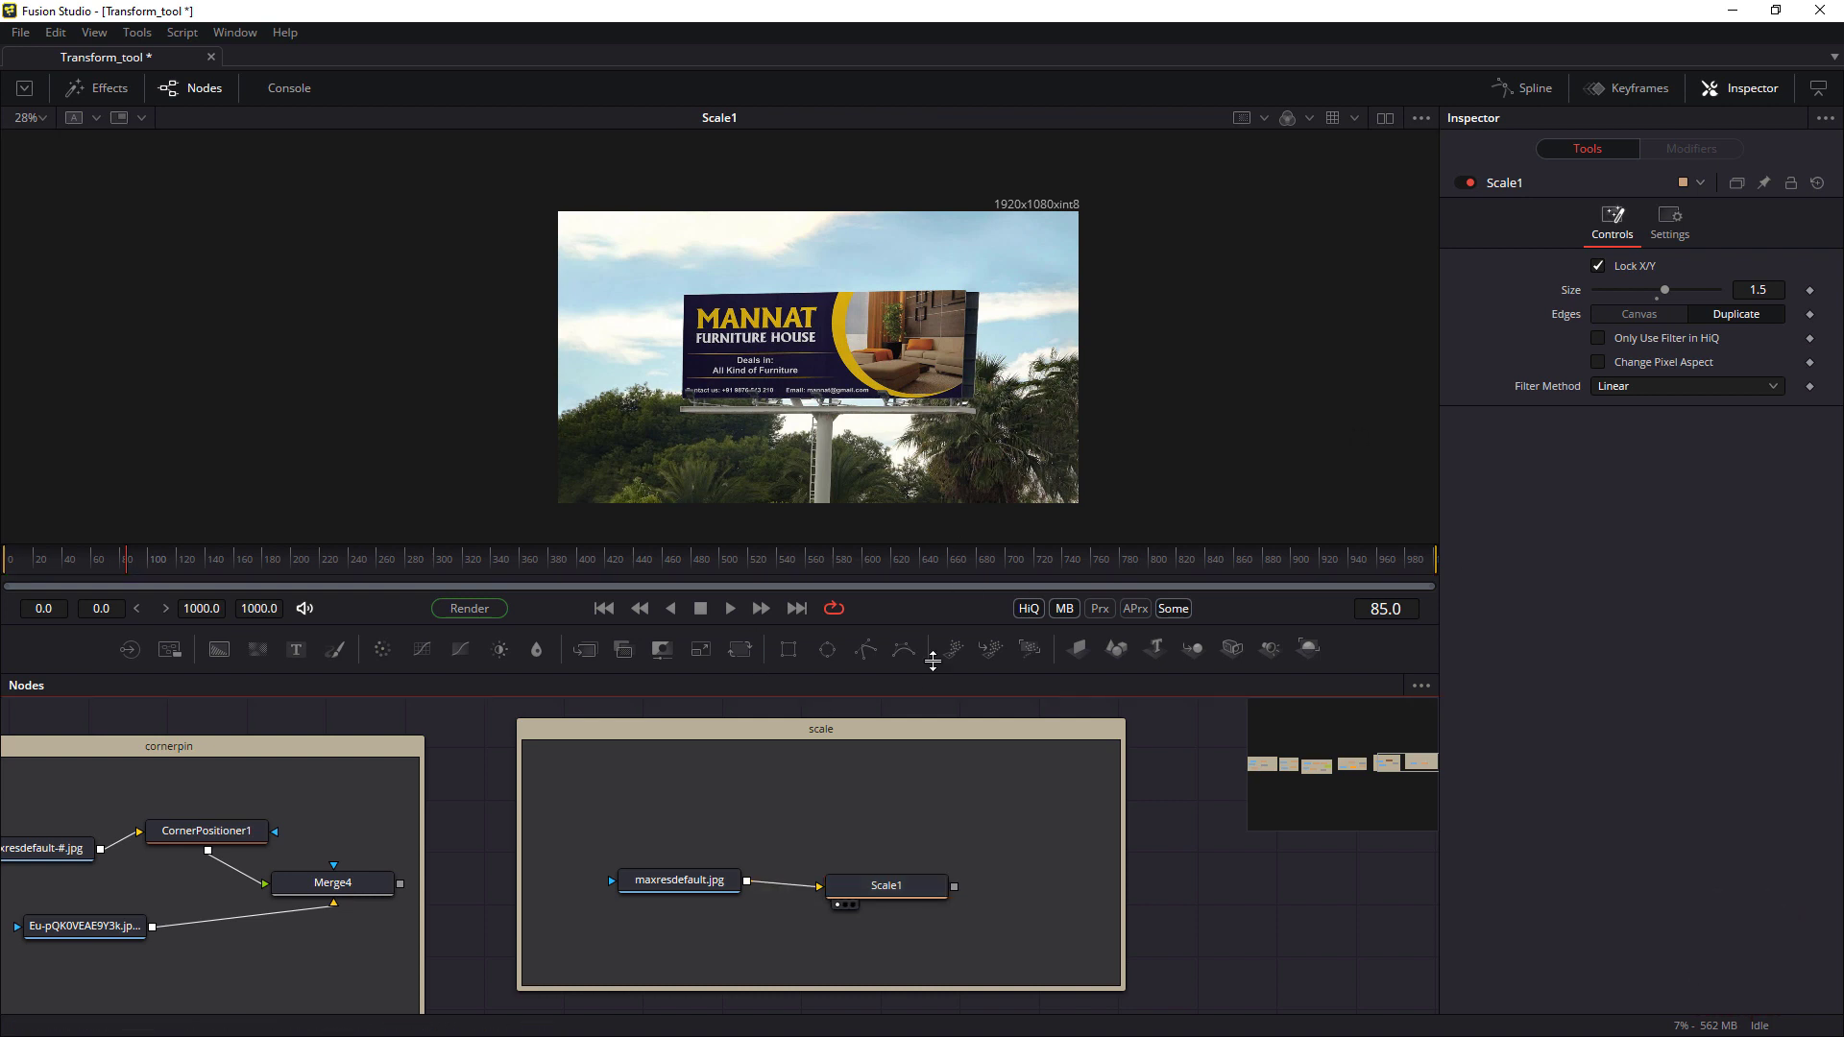
pyautogui.click(135, 33)
pyautogui.moveTo(201, 588)
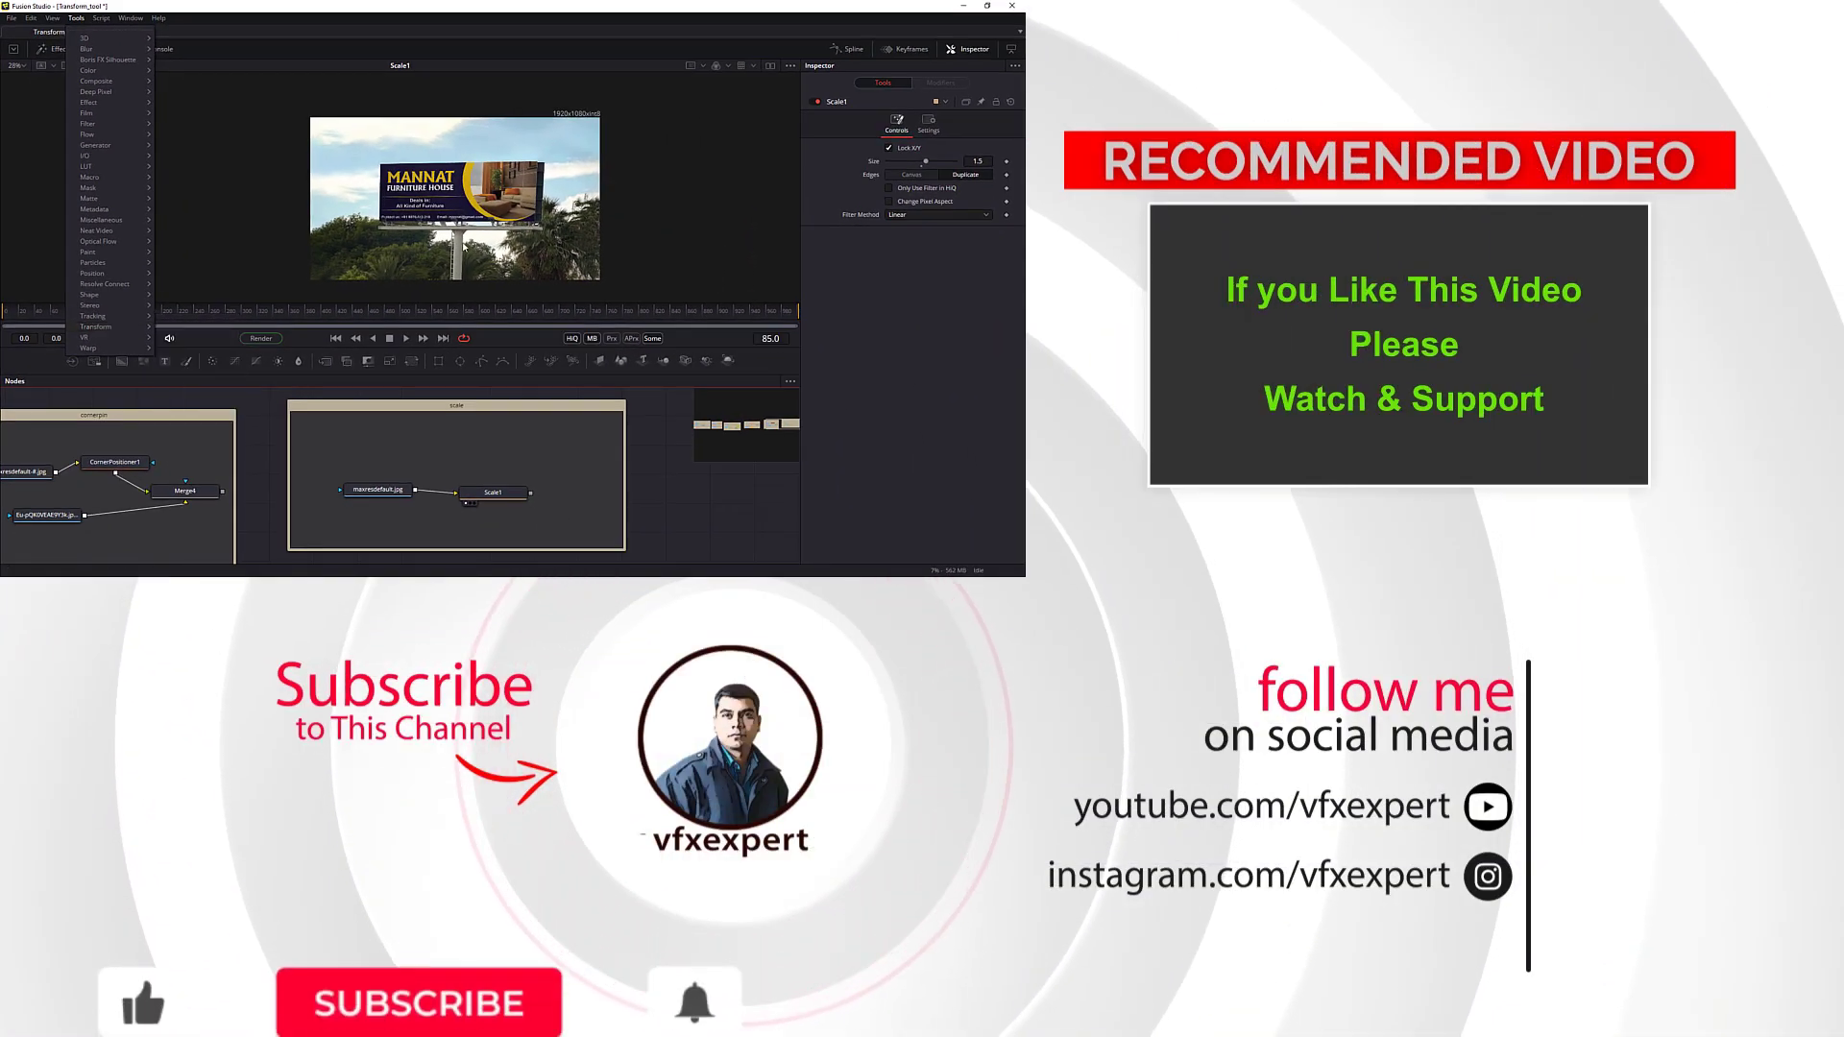
pyautogui.click(248, 342)
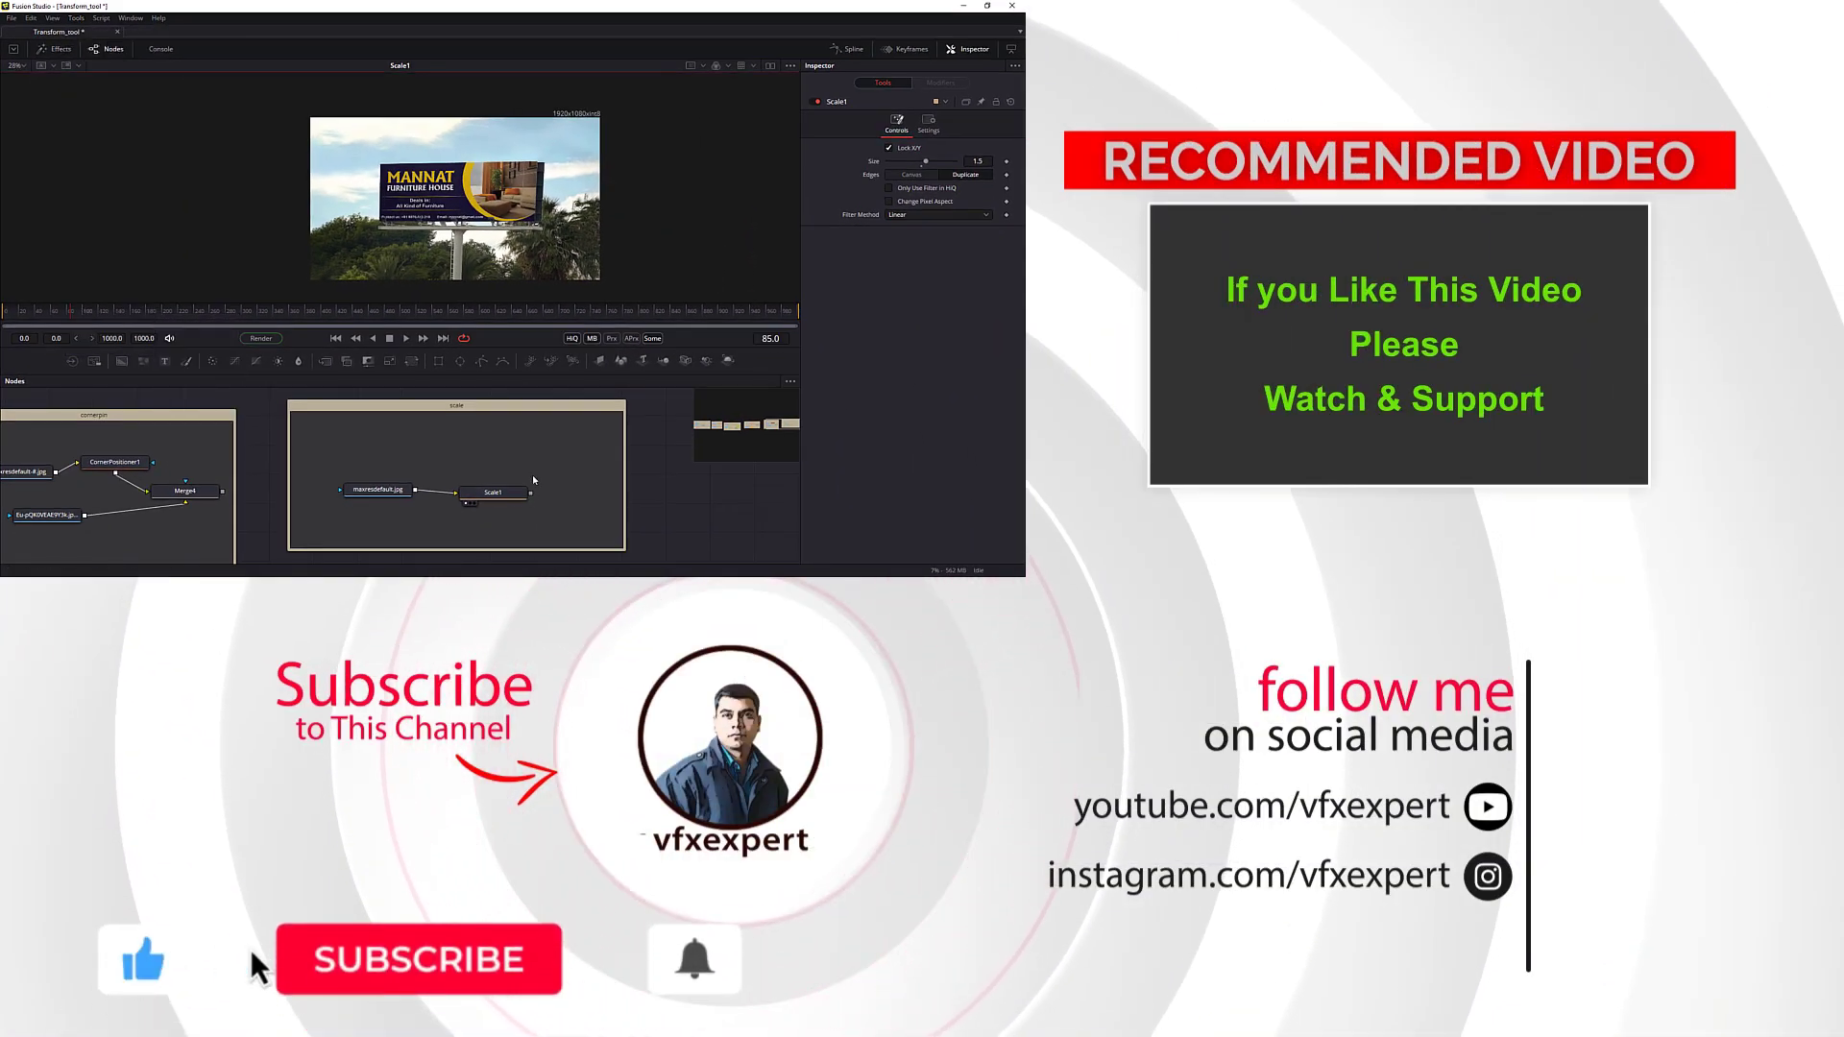